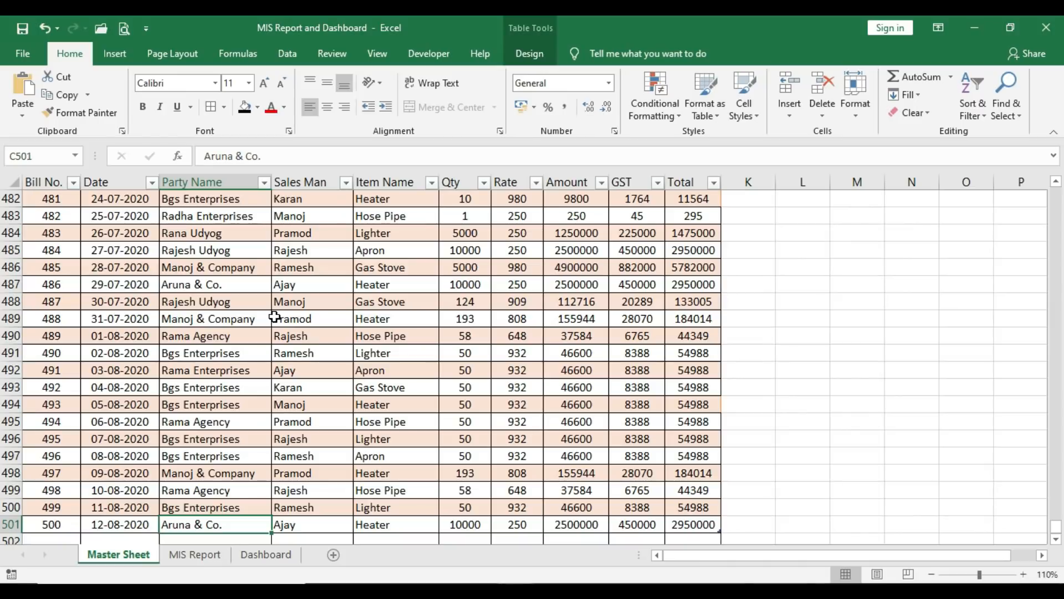
# - Review the bill records on Master Sheet, the pivot tables on MIS Report, and the charts and slicers on Dashboard
pyautogui.scroll(20, 274, 317)
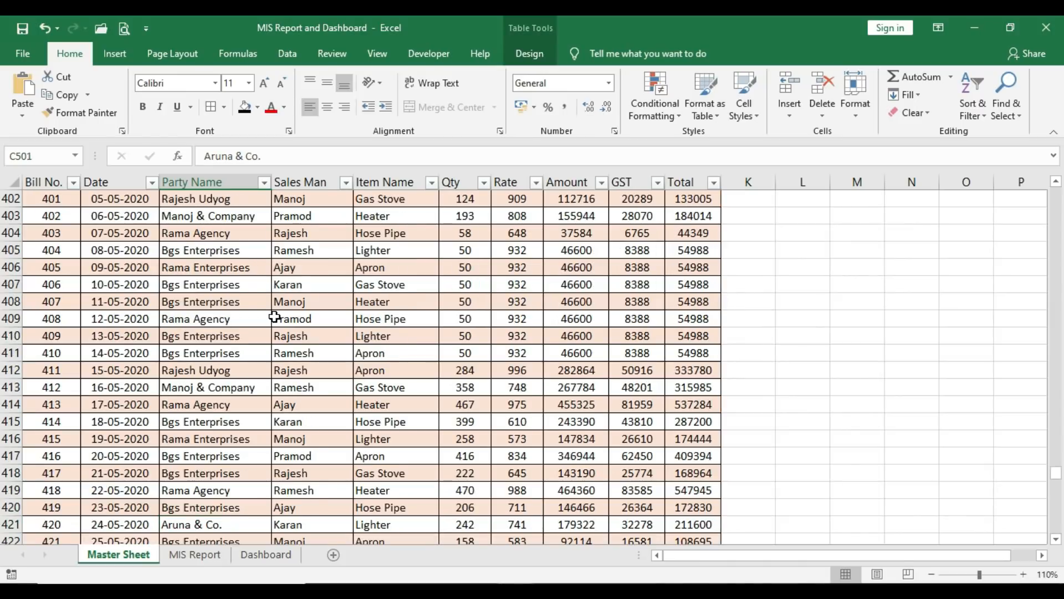
pyautogui.click(181, 560)
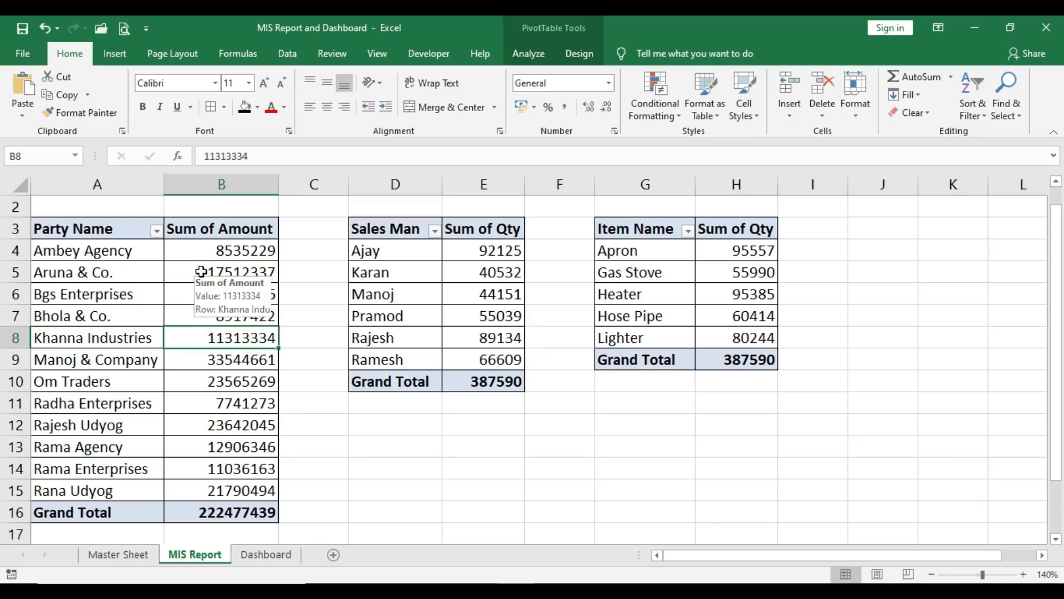
pyautogui.click(261, 557)
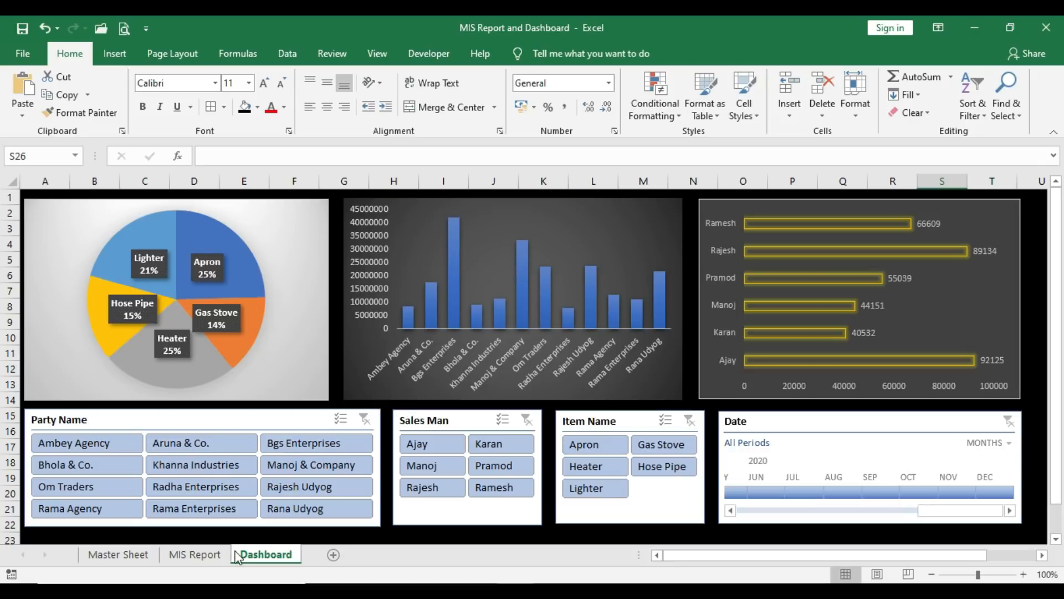
pyautogui.click(218, 556)
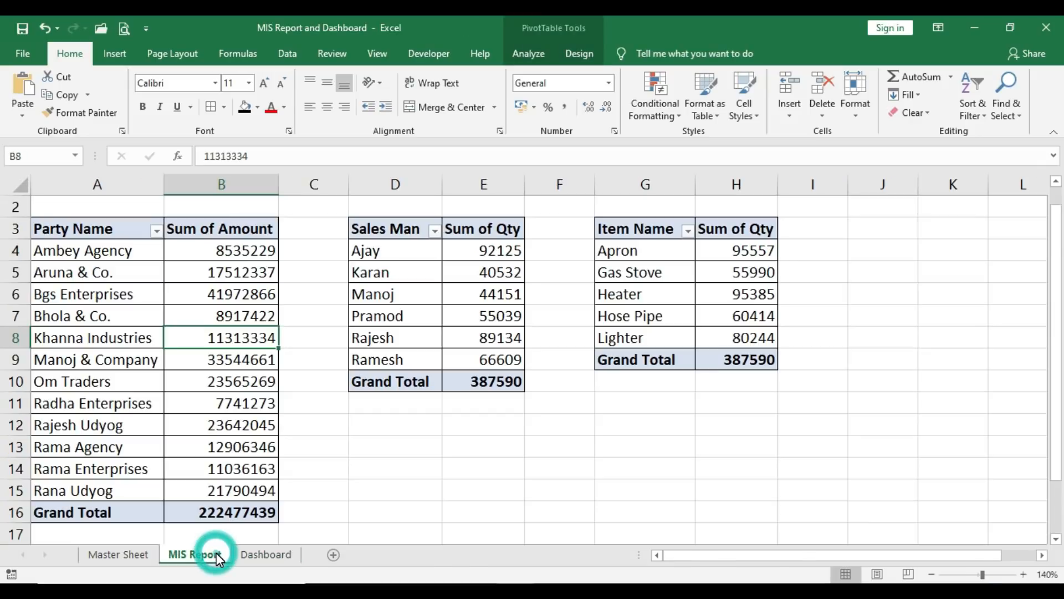
pyautogui.moveTo(224, 255); pyautogui.dragTo(225, 466)
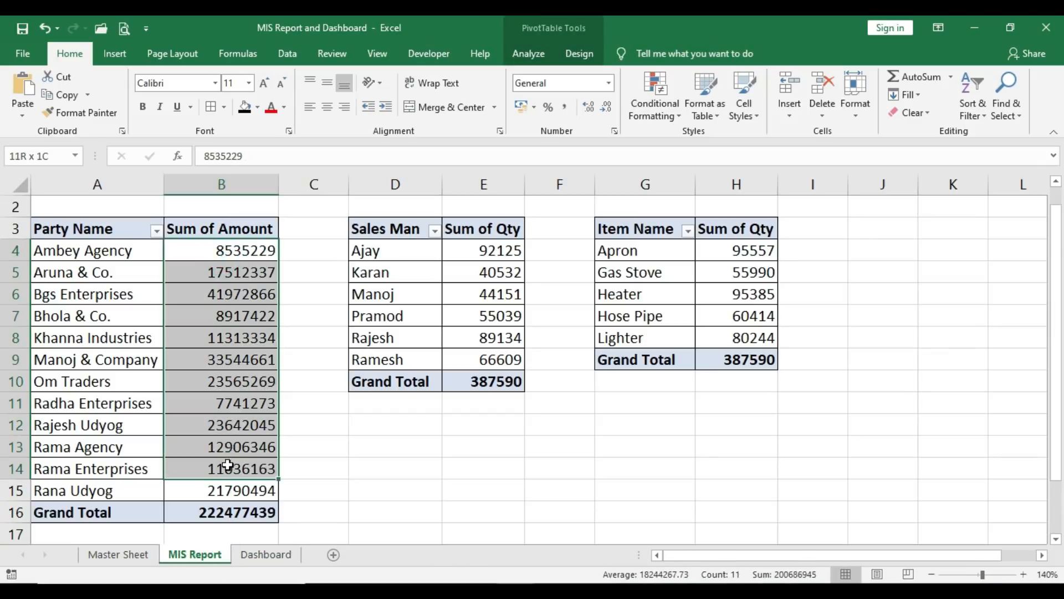
pyautogui.click(225, 424)
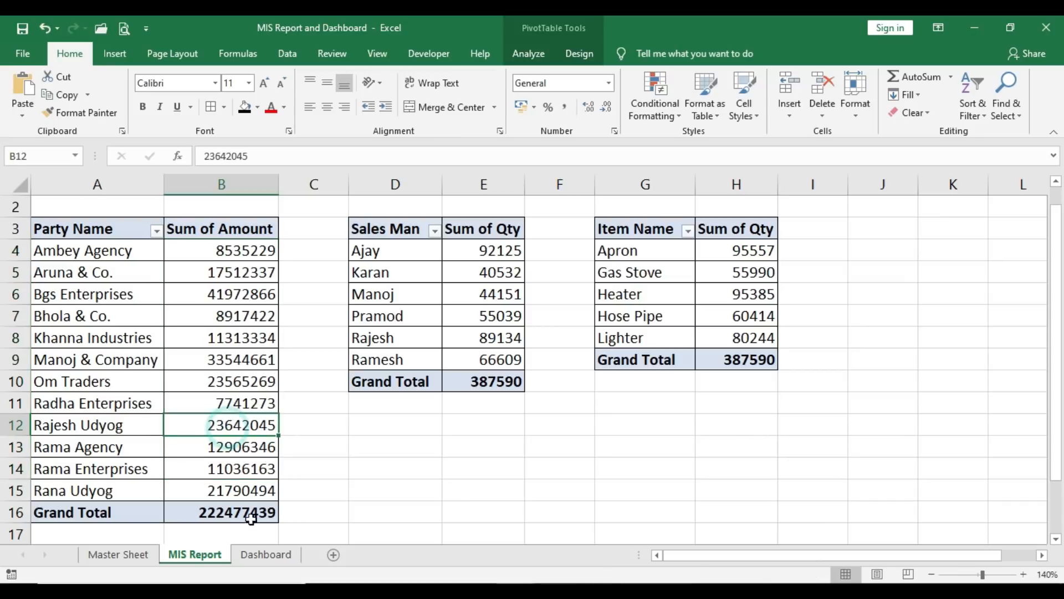
pyautogui.click(255, 555)
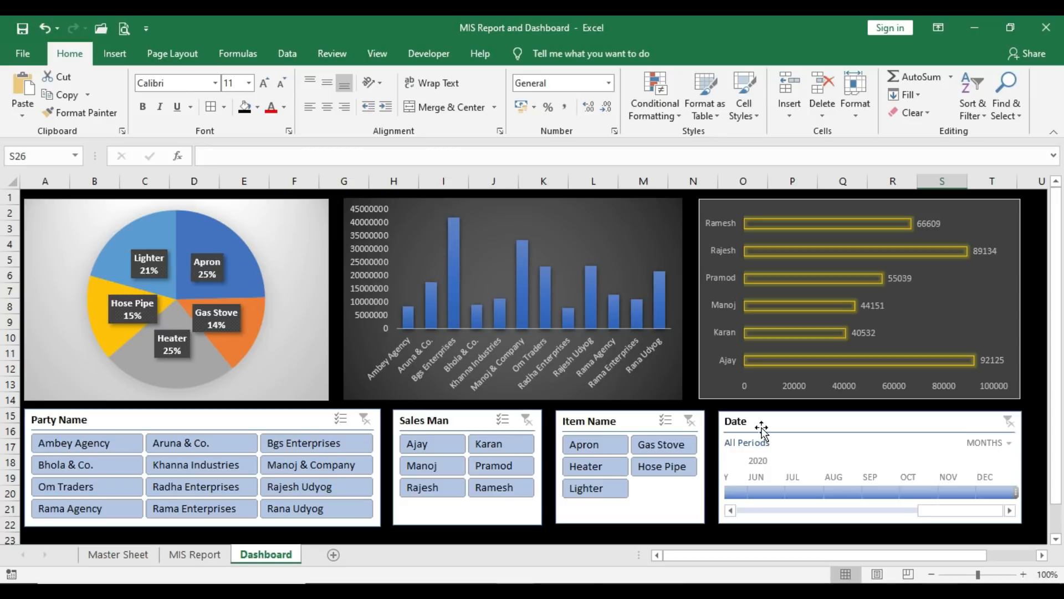
pyautogui.click(198, 554)
pyautogui.click(257, 557)
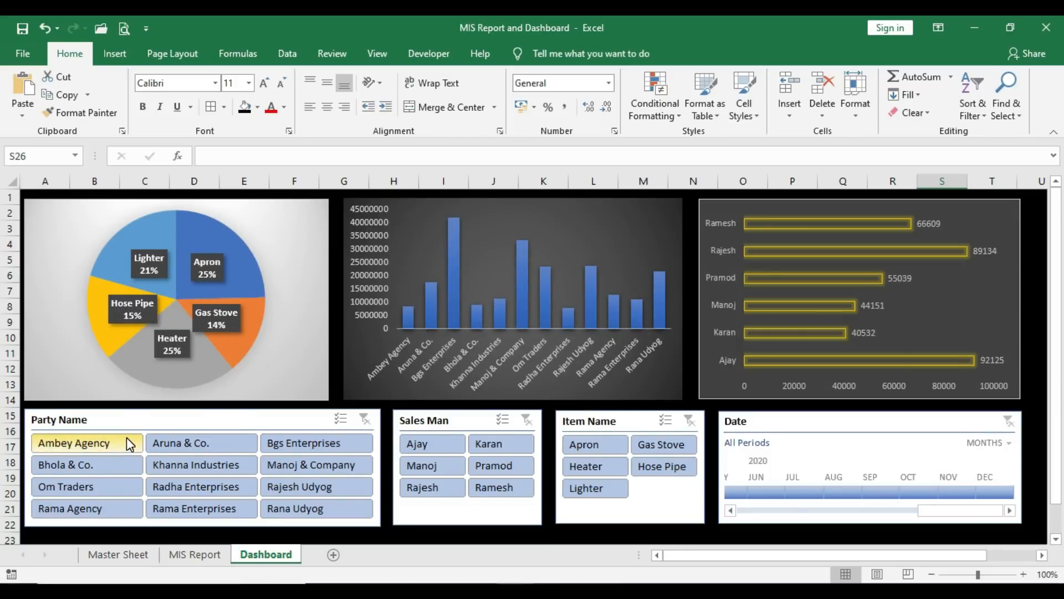
pyautogui.click(195, 554)
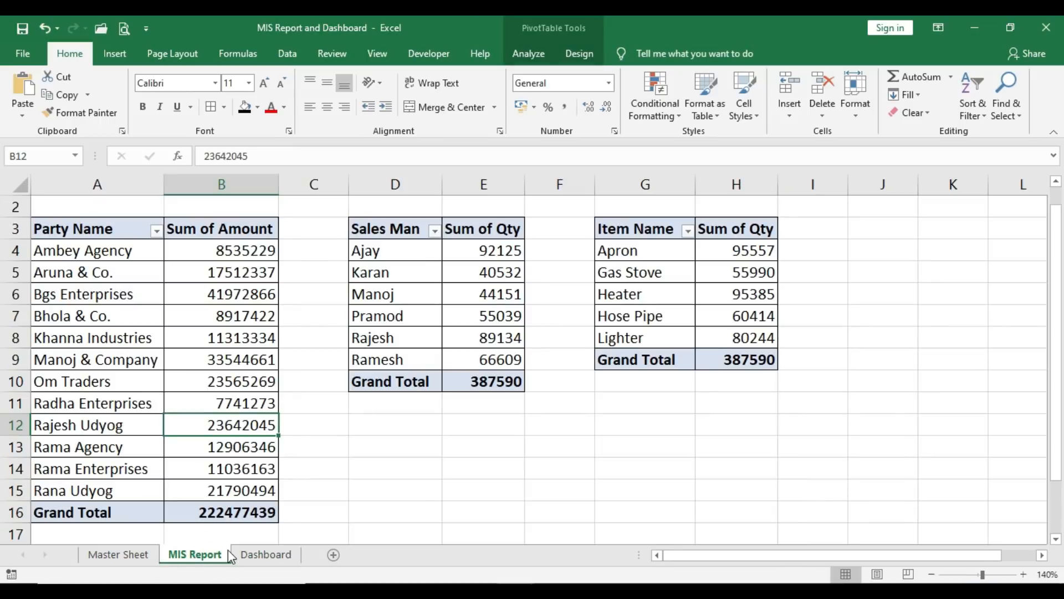
pyautogui.click(261, 556)
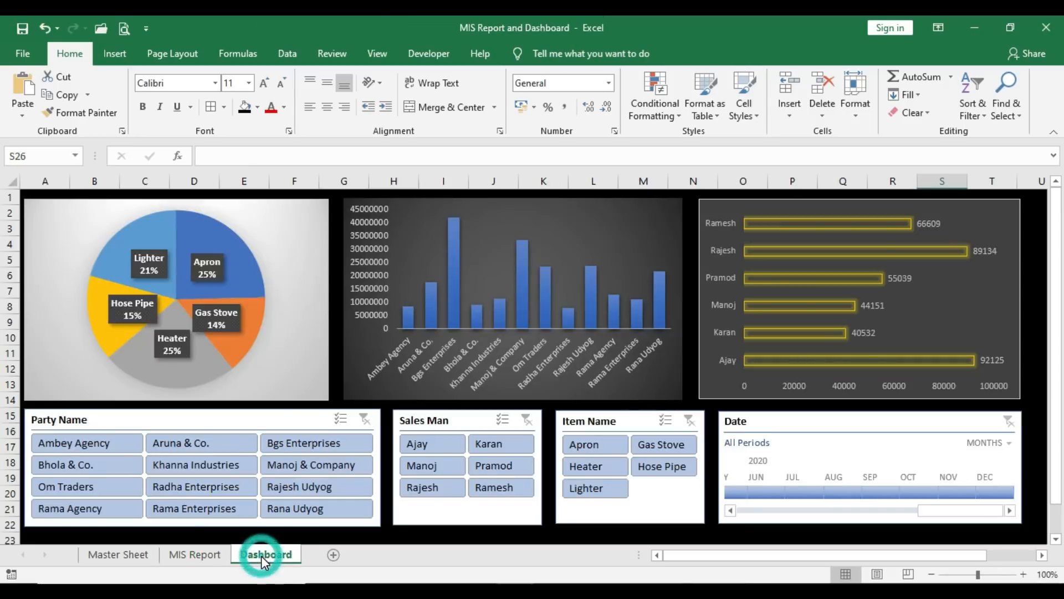
# - Filter the dashboard by party name to Ambey Agency, Bhola & Co., Om Traders and Rama Agency
pyautogui.click(117, 443)
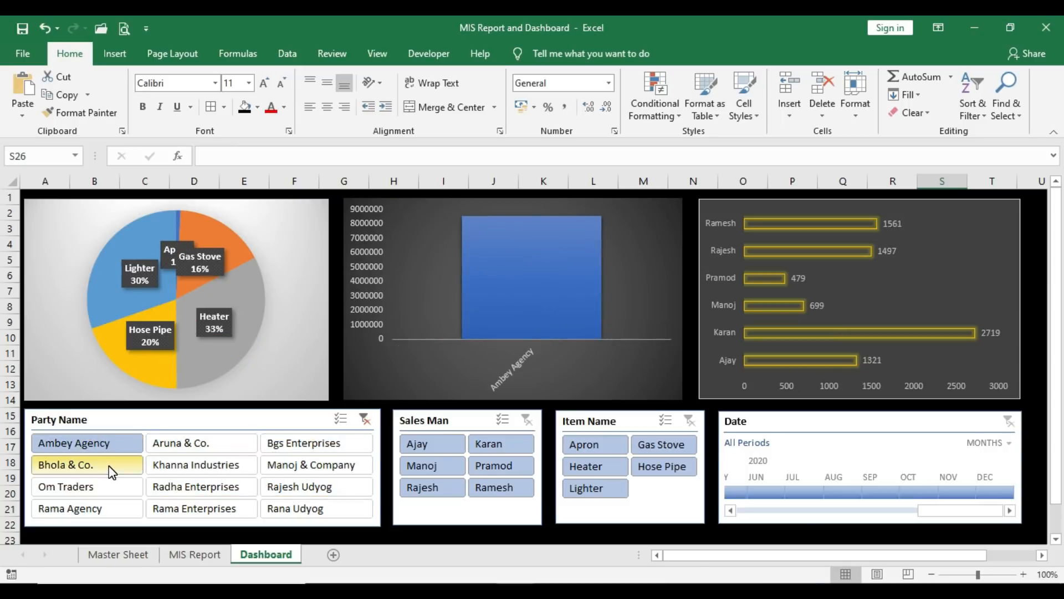
pyautogui.click(109, 466)
pyautogui.click(109, 484)
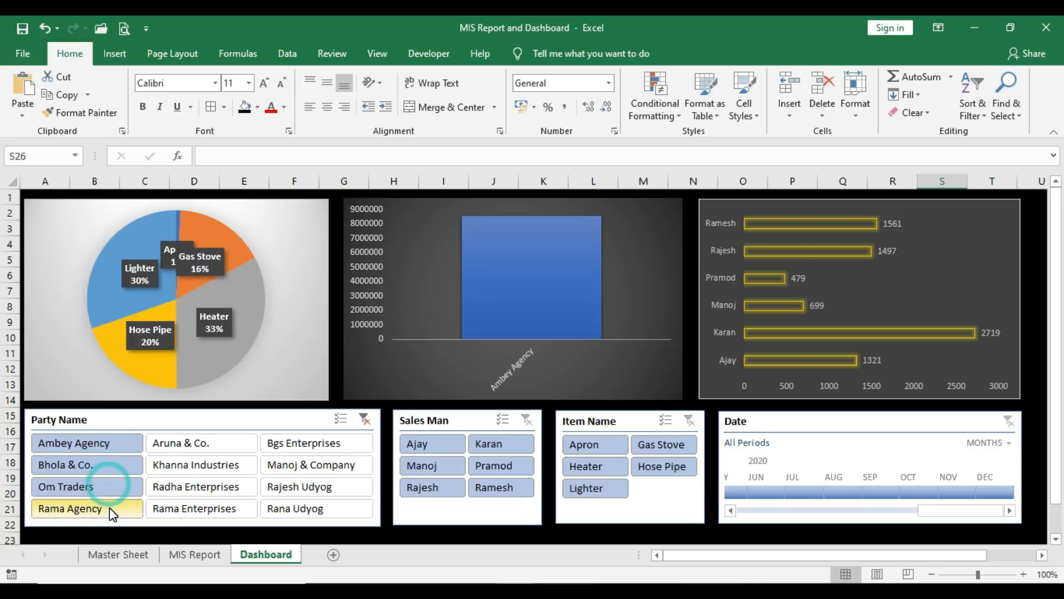
pyautogui.click(109, 507)
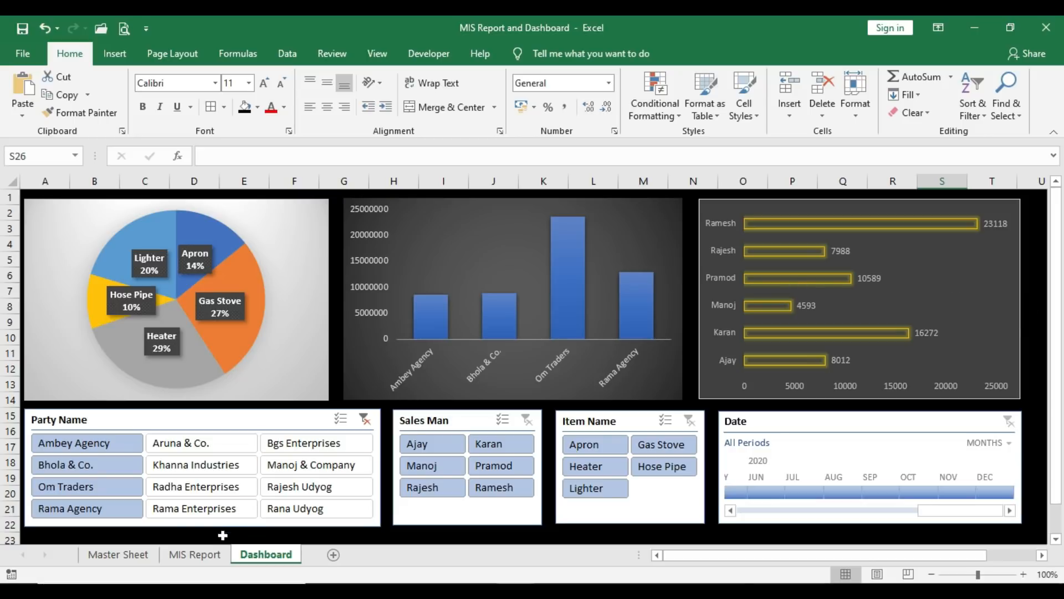
# - Examine how the party filter affects the three pivot tables on the MIS Report sheet, then return to the Dashboard sheet
pyautogui.click(211, 554)
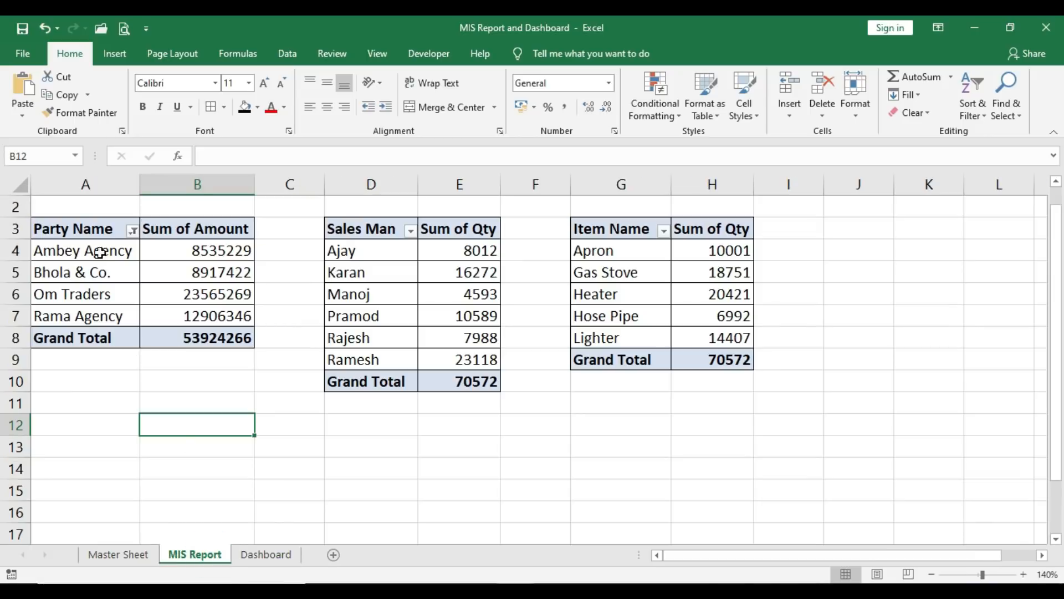
pyautogui.moveTo(96, 253); pyautogui.dragTo(95, 315)
pyautogui.moveTo(214, 260); pyautogui.dragTo(219, 313)
pyautogui.click(378, 251)
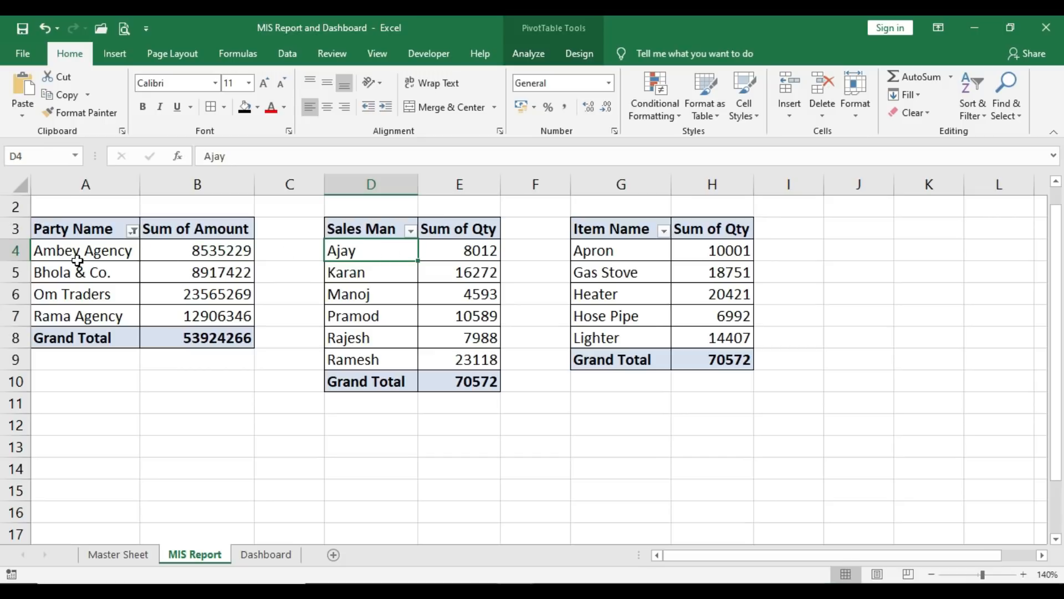
pyautogui.moveTo(104, 252); pyautogui.dragTo(108, 316)
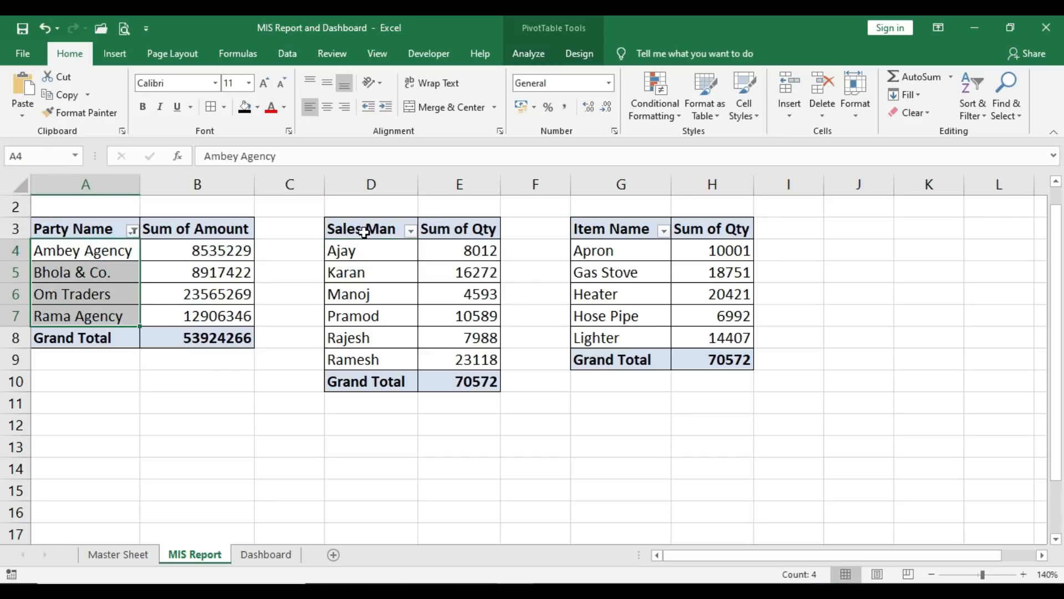
pyautogui.moveTo(364, 232); pyautogui.dragTo(456, 343)
pyautogui.click(620, 228)
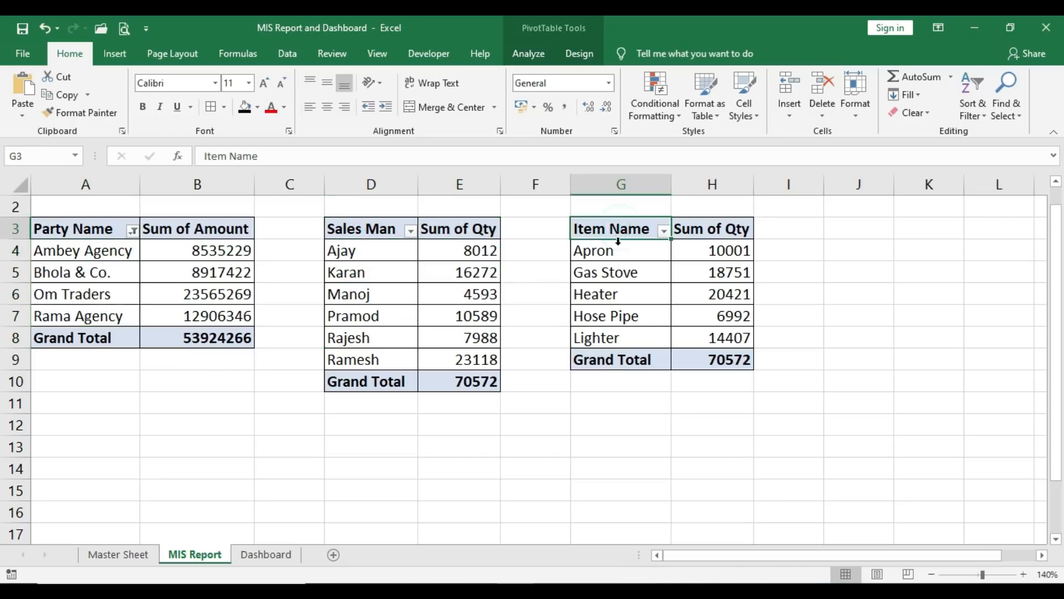
pyautogui.moveTo(71, 248); pyautogui.dragTo(78, 314)
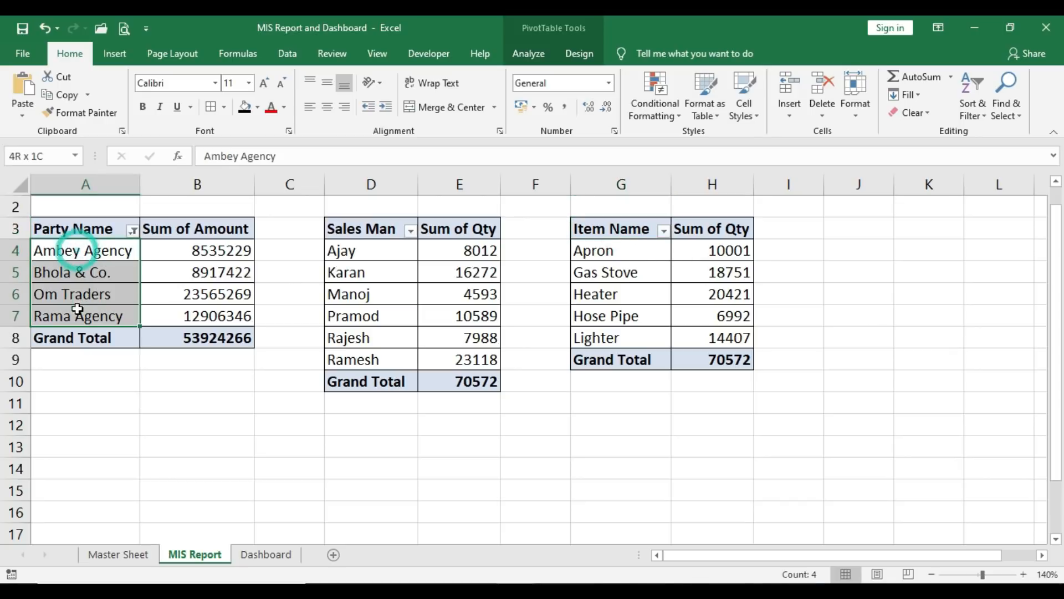
pyautogui.moveTo(640, 241); pyautogui.dragTo(726, 339)
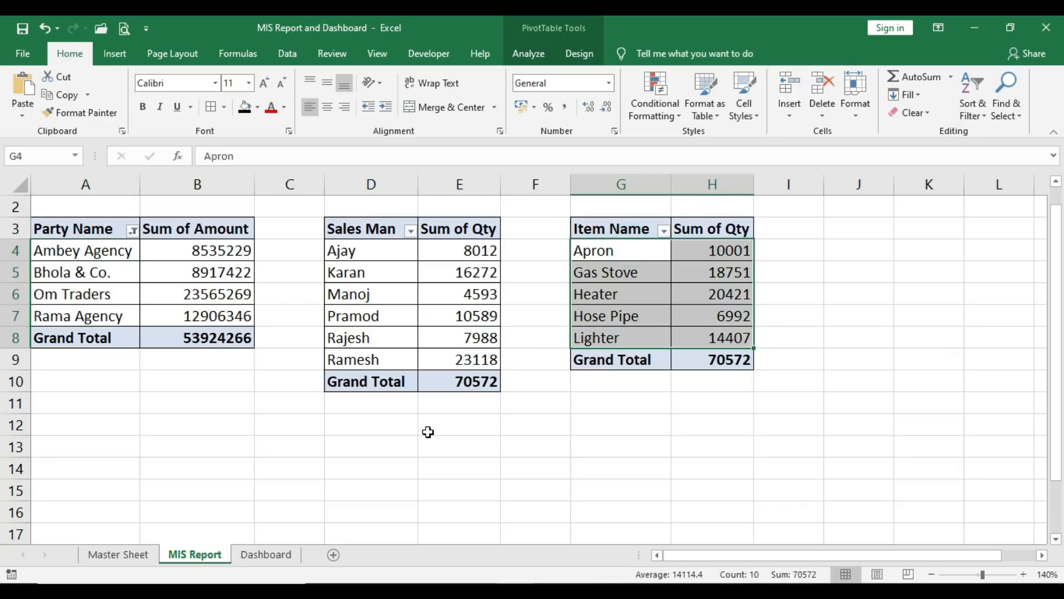
pyautogui.click(269, 553)
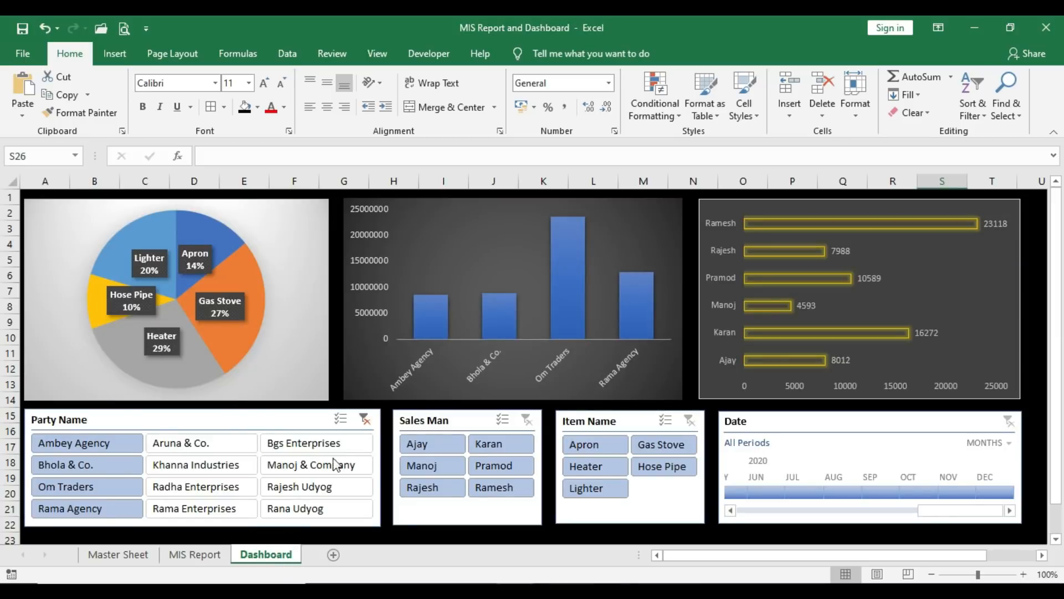
# - Clear the Party Name filter and filter the dashboard to the first three salesmen listed in the Sales Man slicer
pyautogui.click(363, 421)
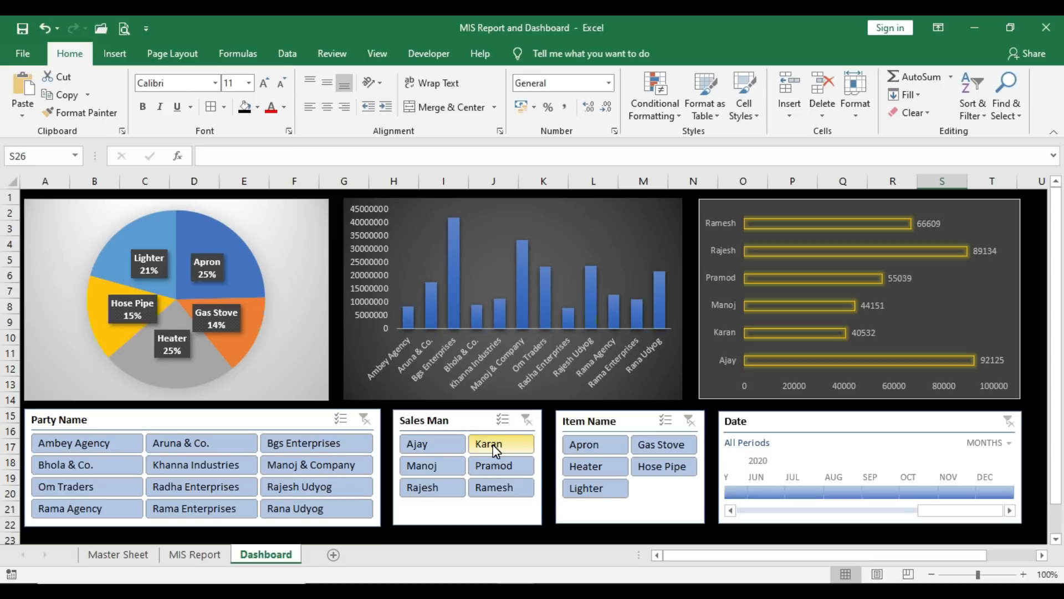
pyautogui.click(435, 443)
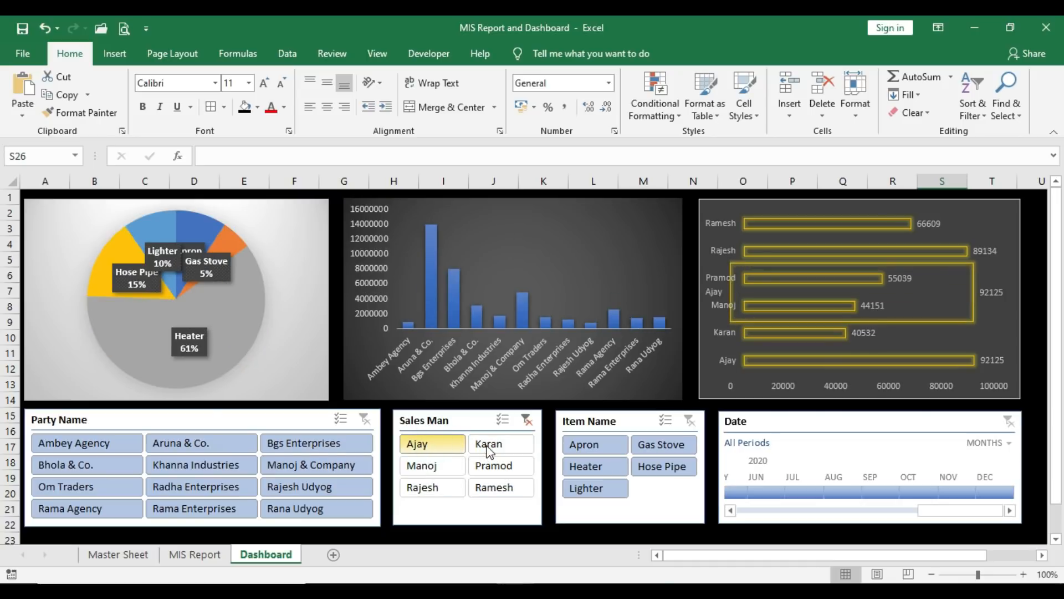
pyautogui.click(487, 446)
pyautogui.click(440, 463)
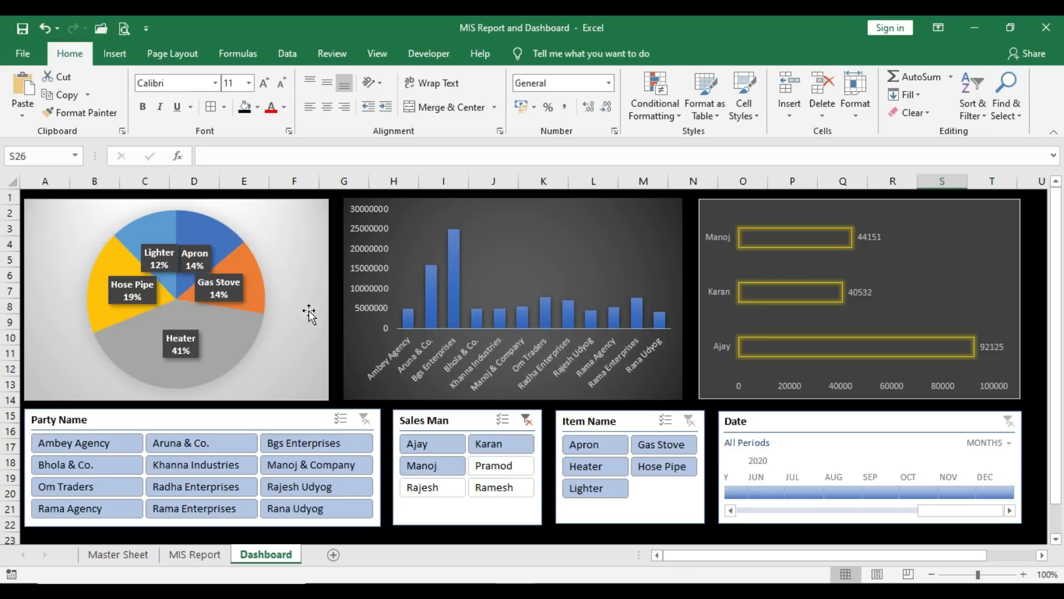
# - Compare the party amounts, salesman quantities and item quantities on MIS Report under the salesman filter, and go back to Dashboard
pyautogui.click(200, 555)
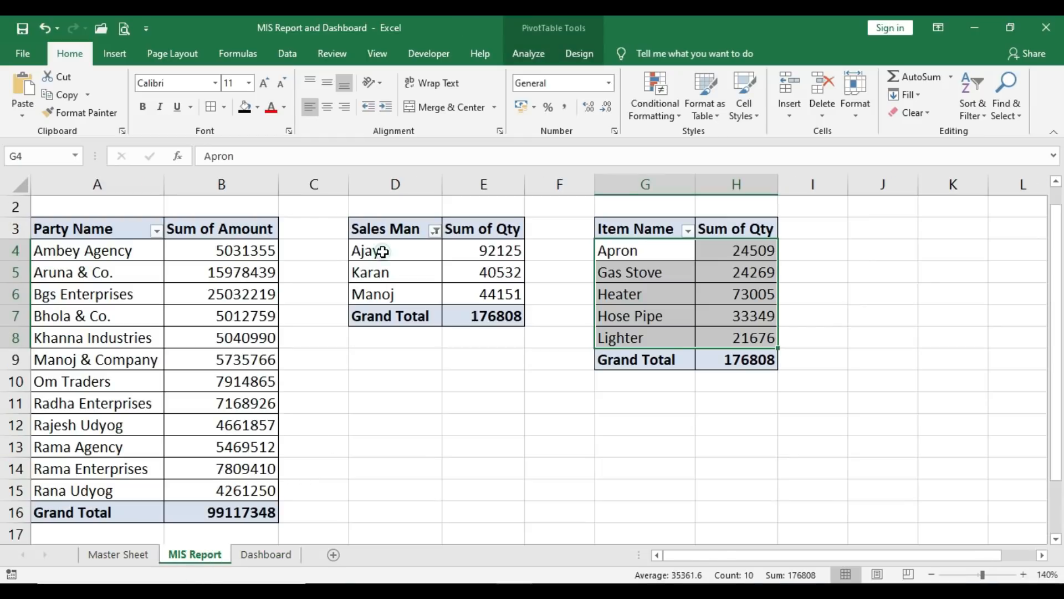
pyautogui.moveTo(382, 251); pyautogui.dragTo(409, 292)
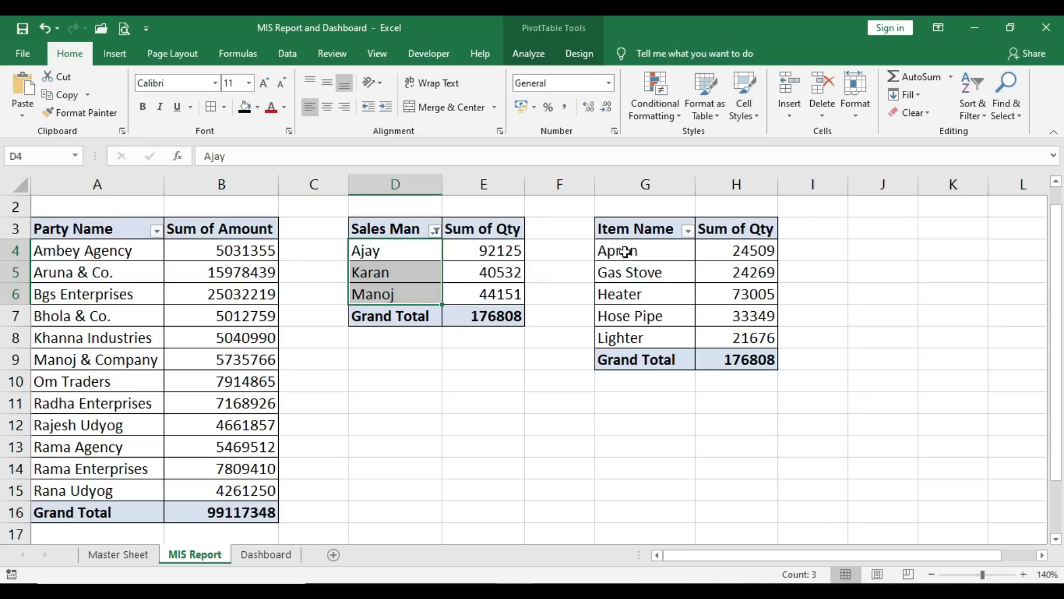
pyautogui.moveTo(625, 252); pyautogui.dragTo(749, 357)
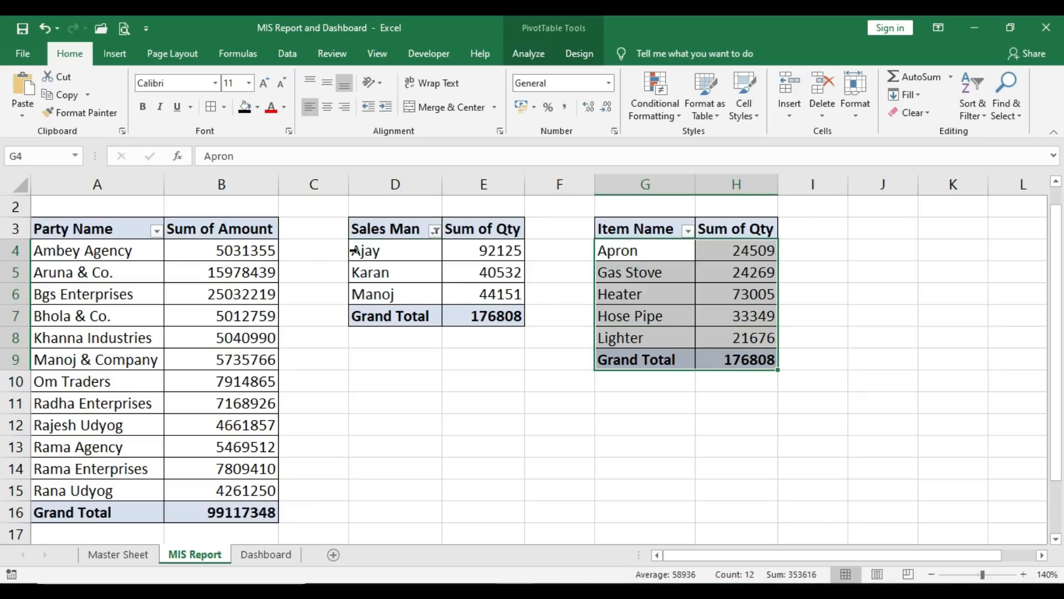
pyautogui.moveTo(369, 251); pyautogui.dragTo(402, 299)
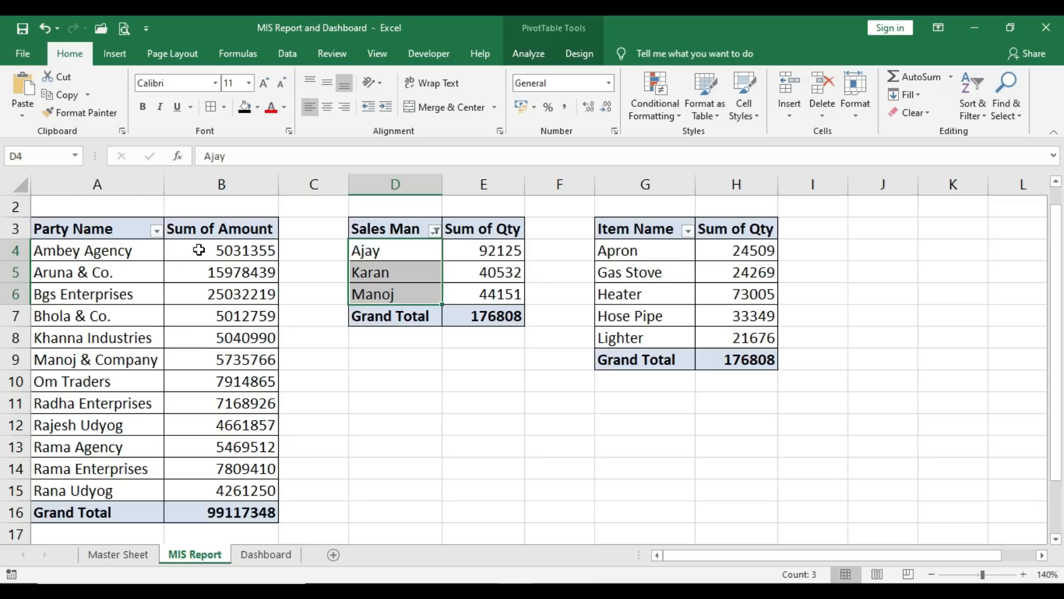
pyautogui.moveTo(119, 250); pyautogui.dragTo(245, 489)
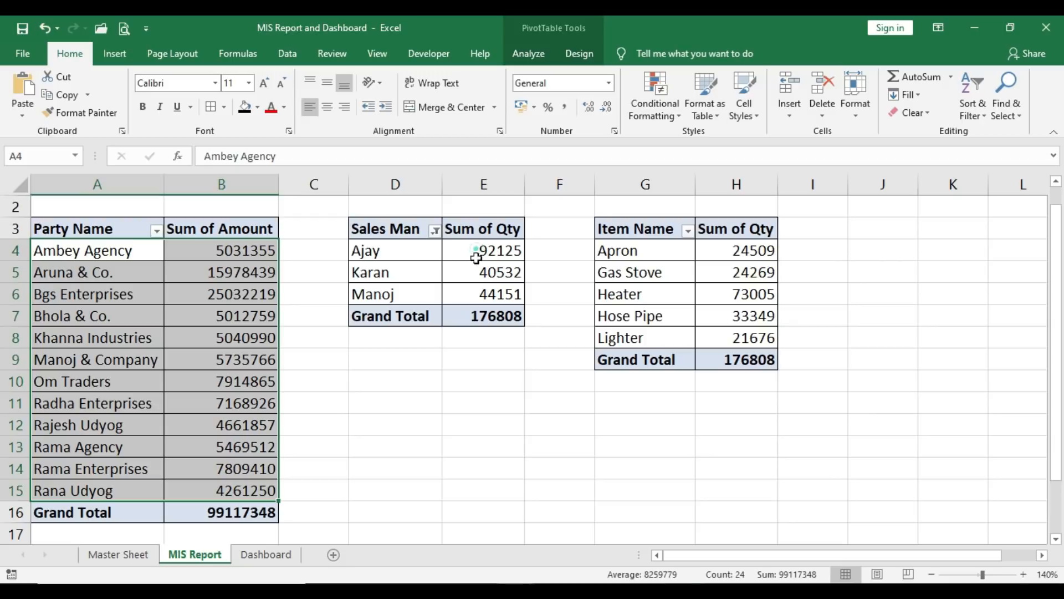
pyautogui.moveTo(482, 252); pyautogui.dragTo(484, 296)
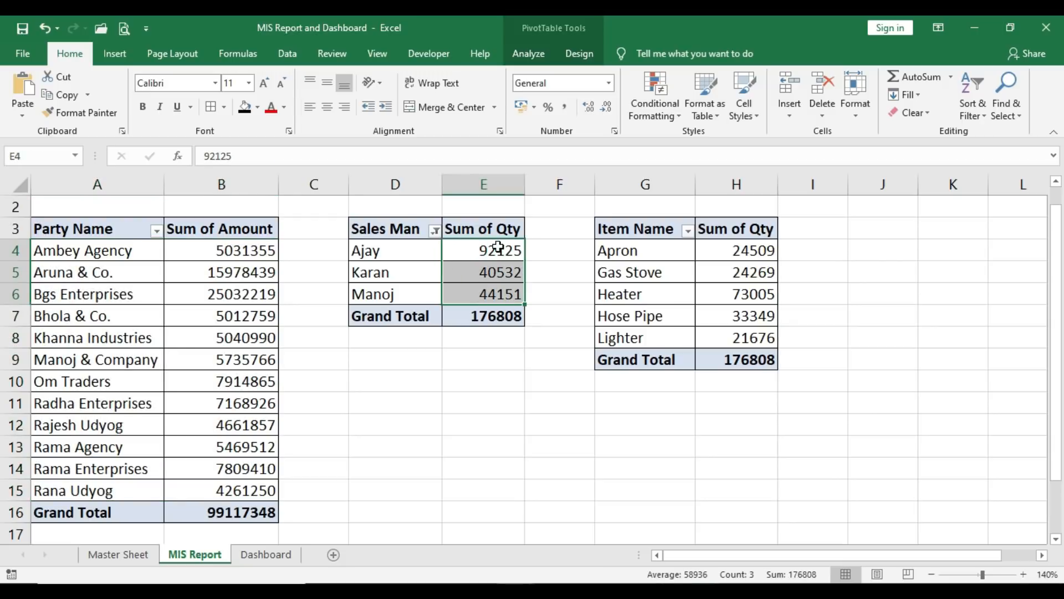
pyautogui.click(649, 251)
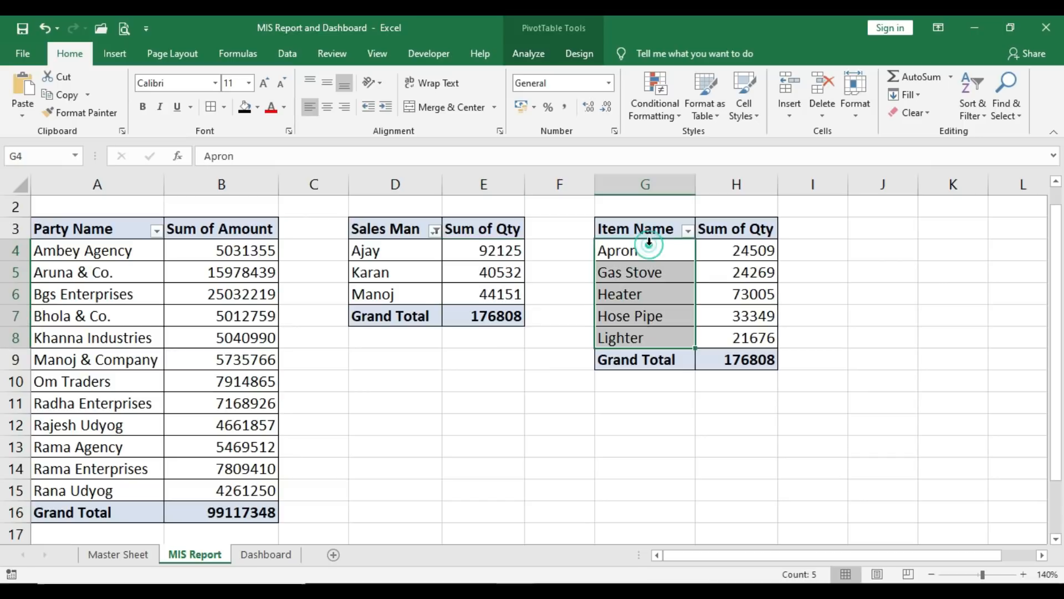
pyautogui.click(727, 251)
pyautogui.click(720, 339)
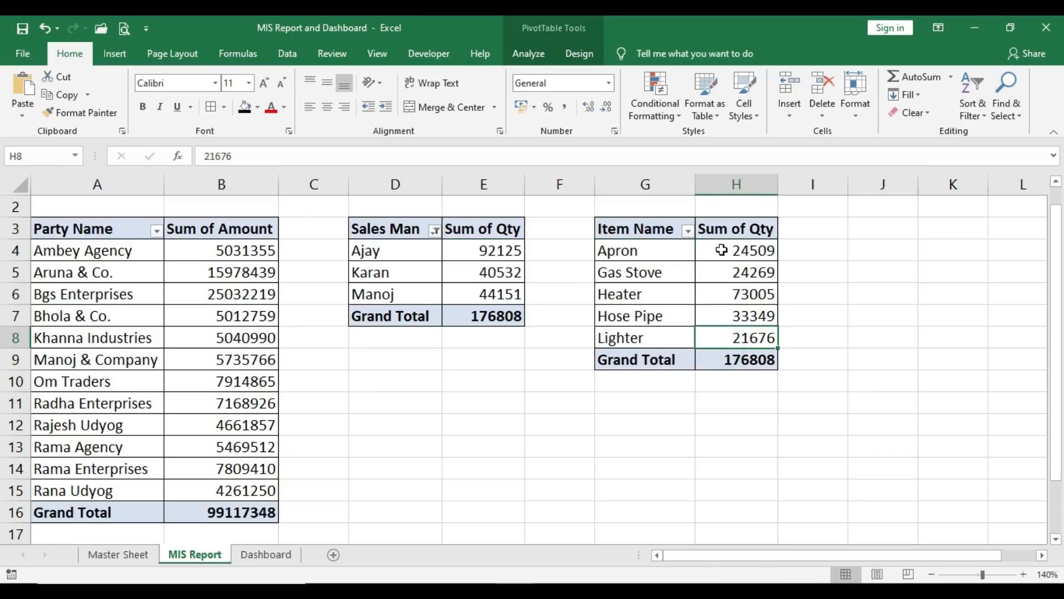
pyautogui.moveTo(721, 250); pyautogui.dragTo(728, 353)
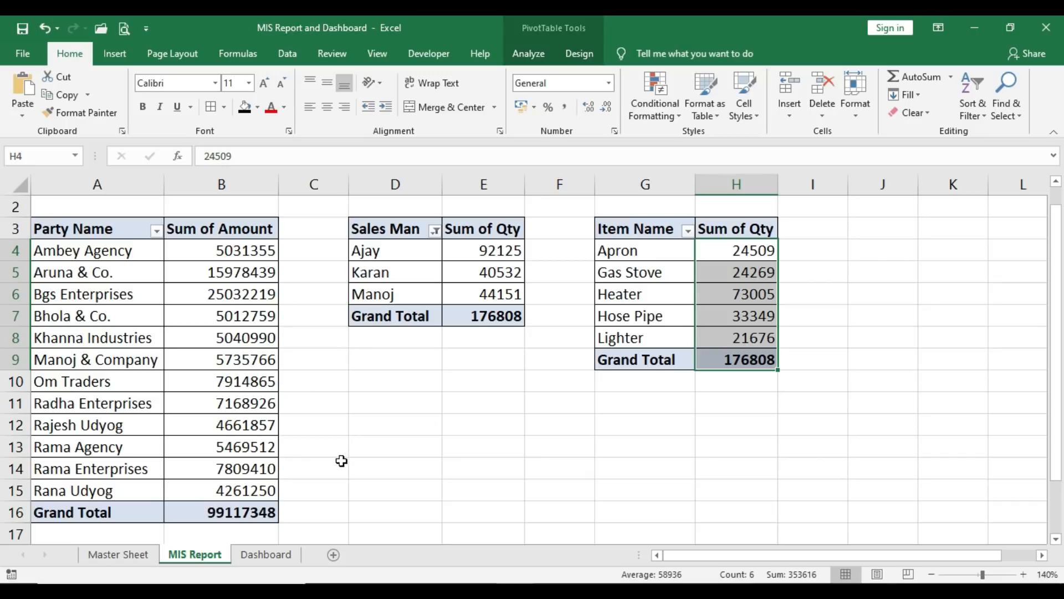
pyautogui.click(277, 555)
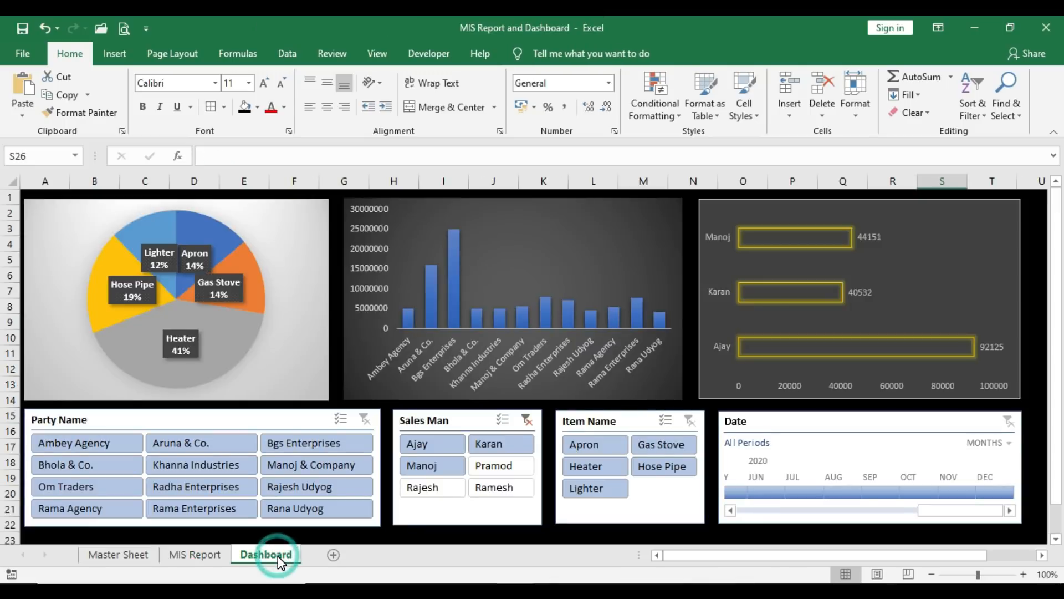
# - Clear the Sales Man filter and filter the dashboard to April through August 2020 with the Date timeline
pyautogui.click(526, 420)
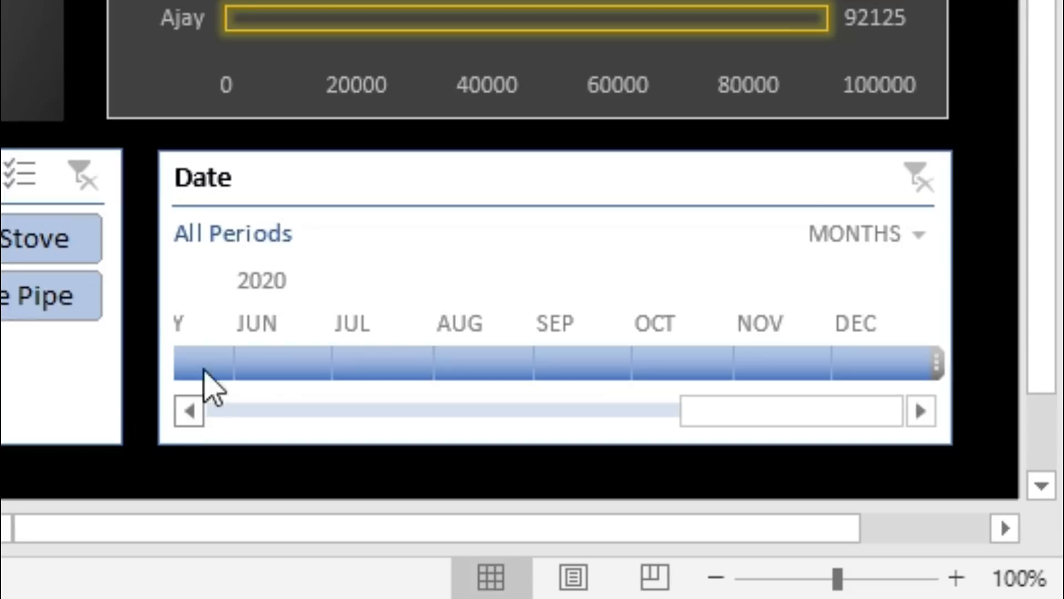
pyautogui.click(182, 417)
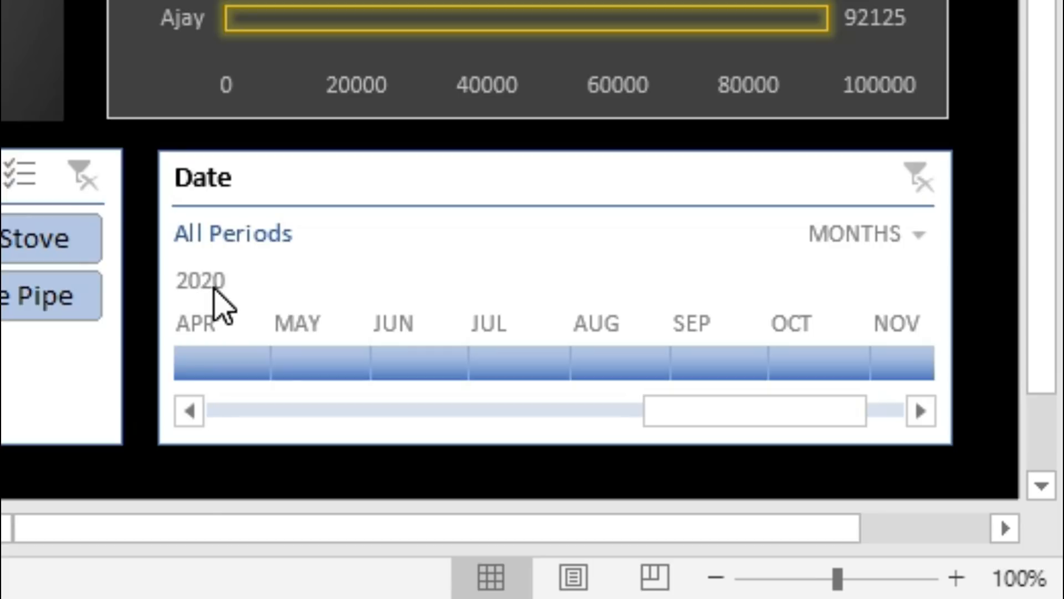
pyautogui.click(213, 367)
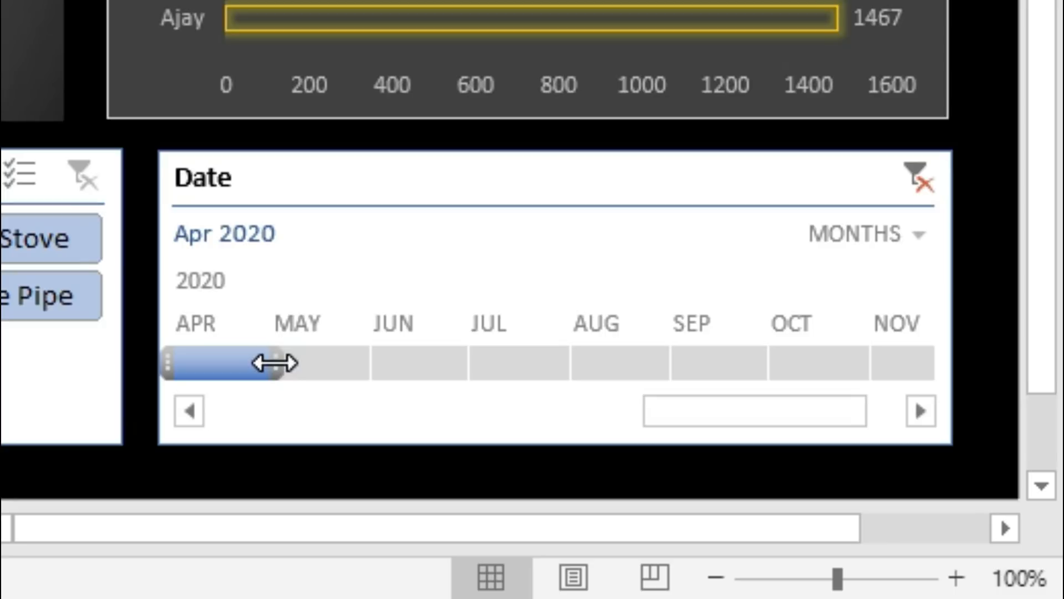
pyautogui.moveTo(274, 363); pyautogui.dragTo(635, 382)
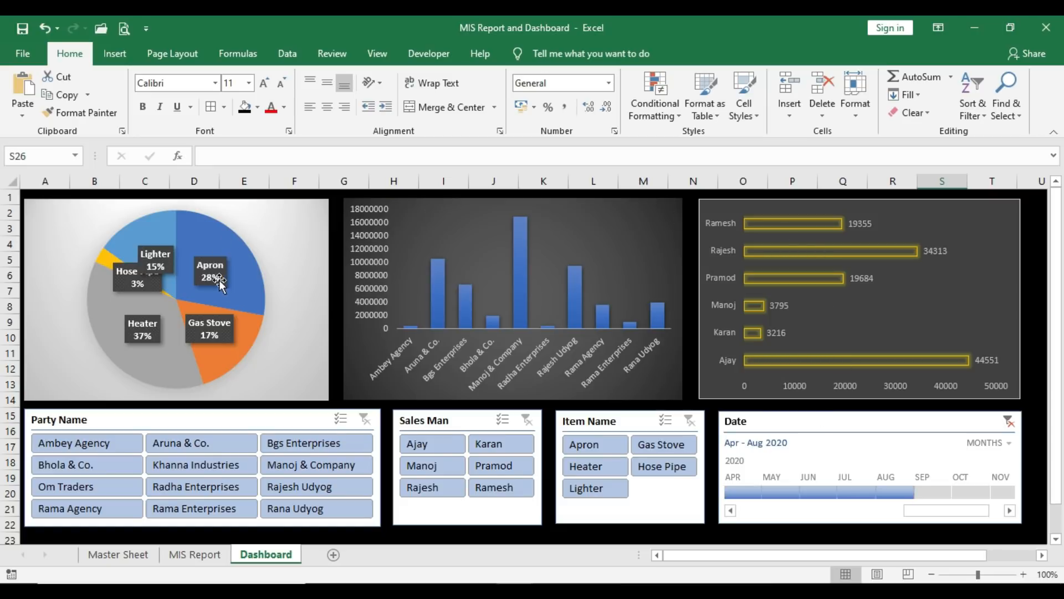
# - Examine the party, salesman and item pivot tables on MIS Report under the April–August 2020 filter, then return to Dashboard
pyautogui.click(209, 556)
pyautogui.click(215, 247)
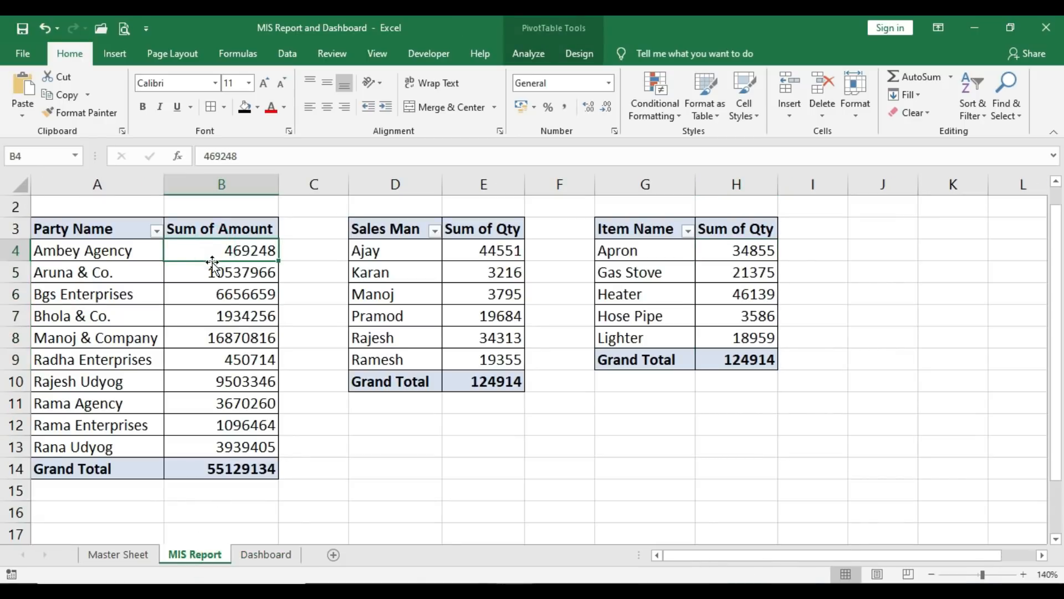
pyautogui.moveTo(214, 251); pyautogui.dragTo(214, 446)
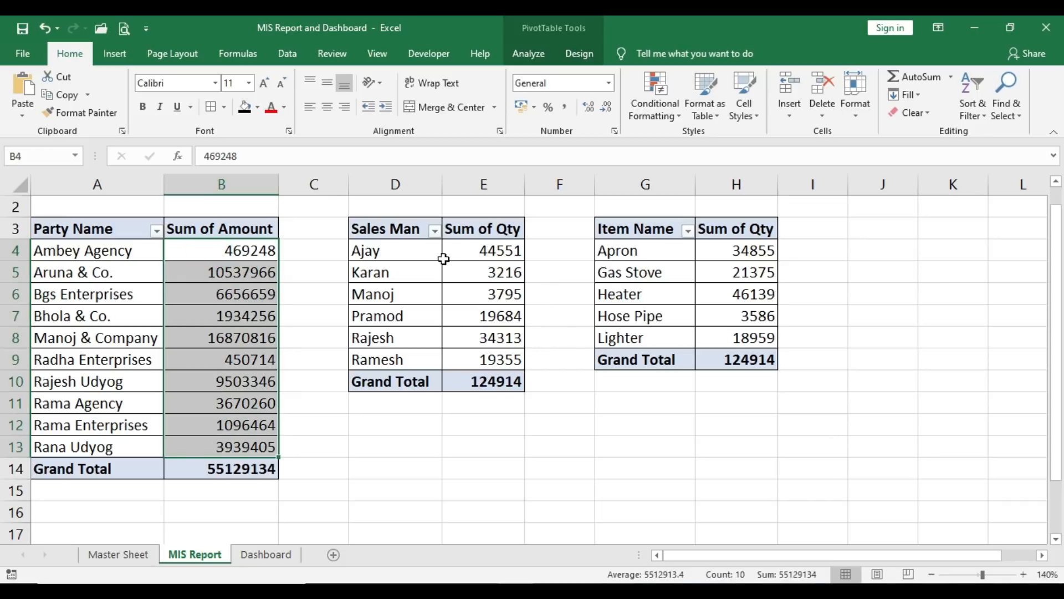
pyautogui.moveTo(414, 254); pyautogui.dragTo(488, 359)
pyautogui.moveTo(674, 247); pyautogui.dragTo(729, 348)
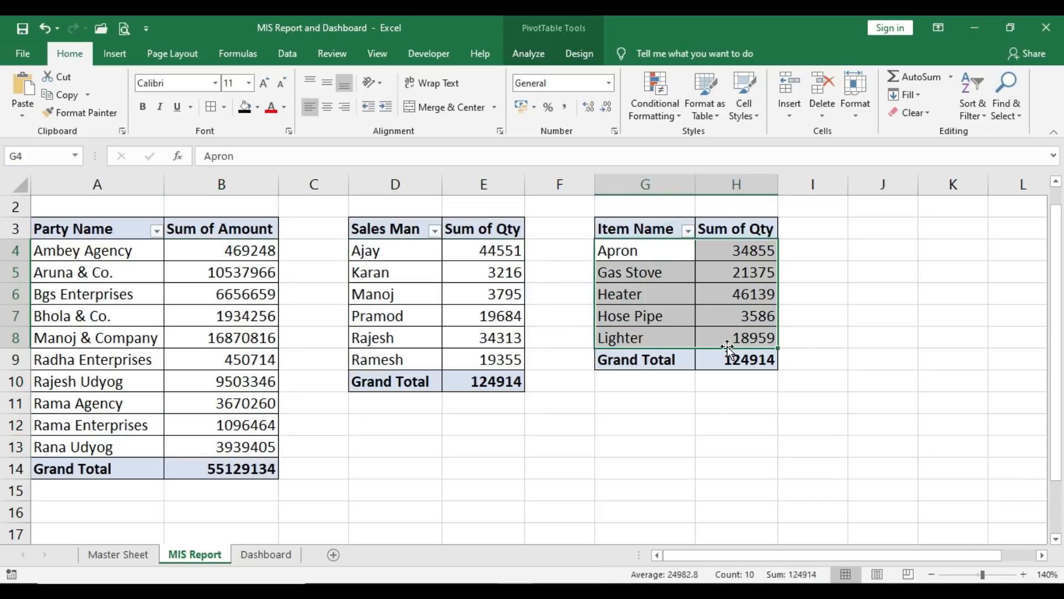
pyautogui.hotkey('ctrl', 'pagedown')
# - Switch the Date timeline to years and filter the dashboard to 2019, then to 2020
pyautogui.click(988, 441)
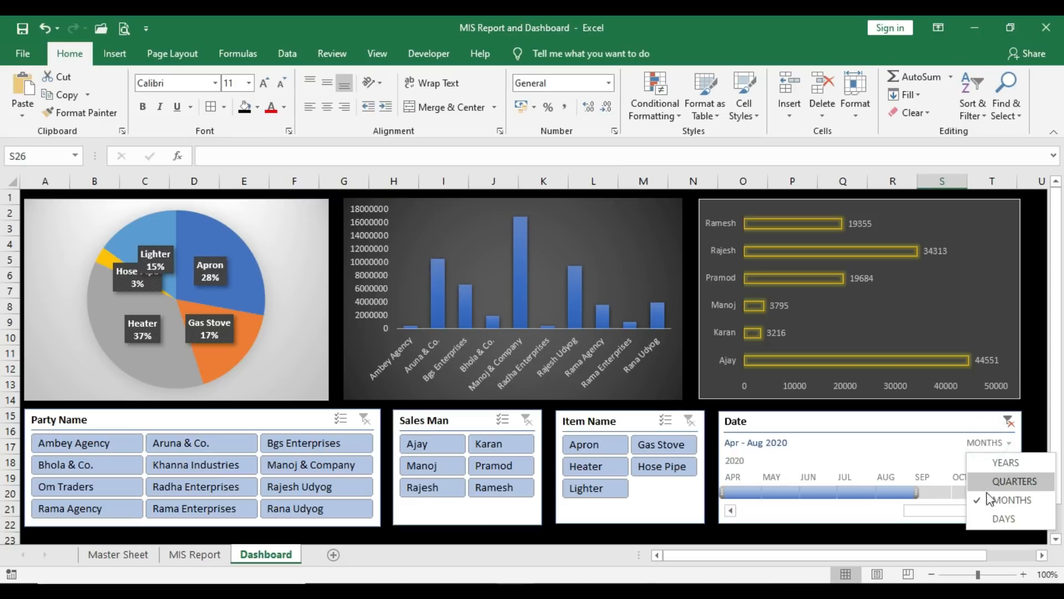
pyautogui.click(983, 464)
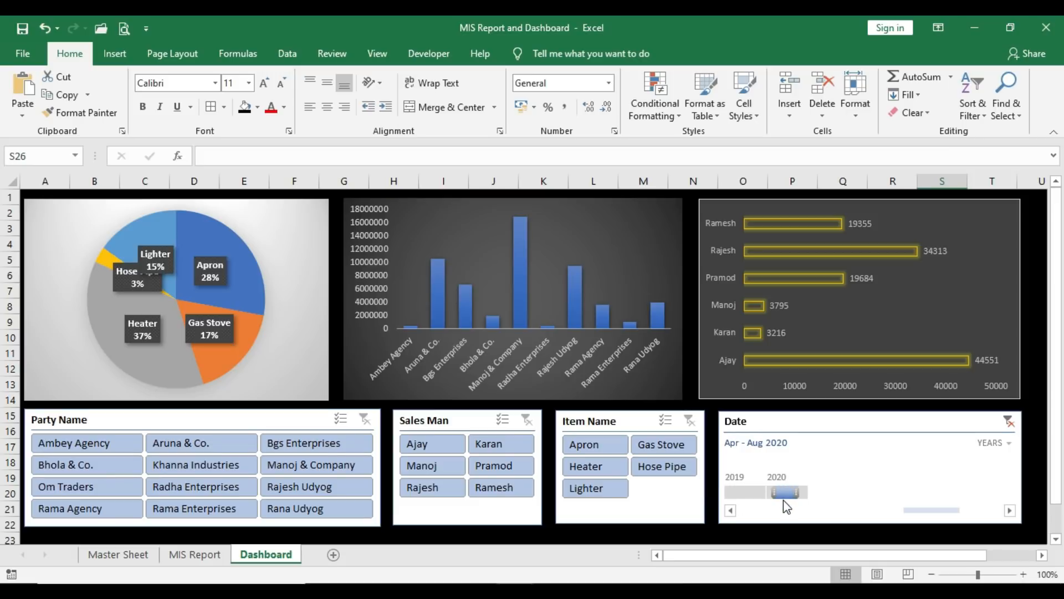
pyautogui.click(746, 492)
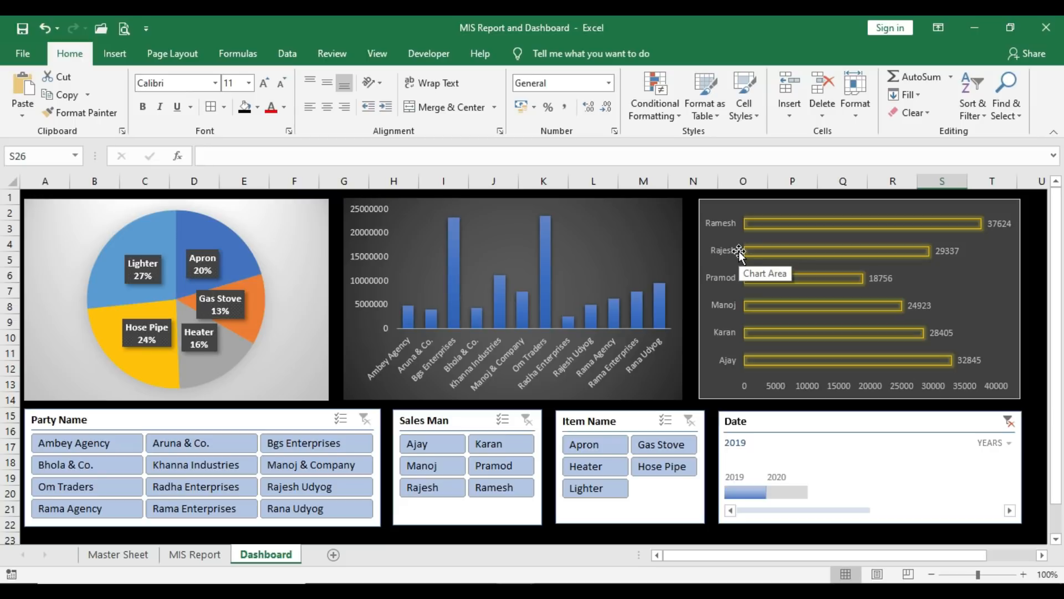
pyautogui.click(785, 494)
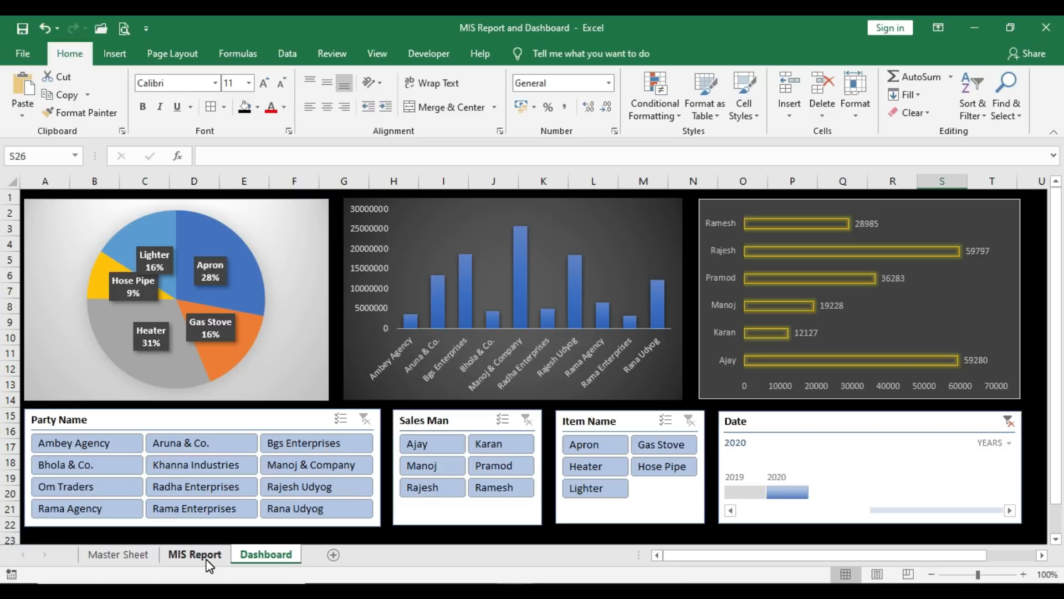
# - Review the party amounts, salesman quantities and item quantities on MIS Report for 2020, and go back to Dashboard
pyautogui.click(207, 557)
pyautogui.click(209, 252)
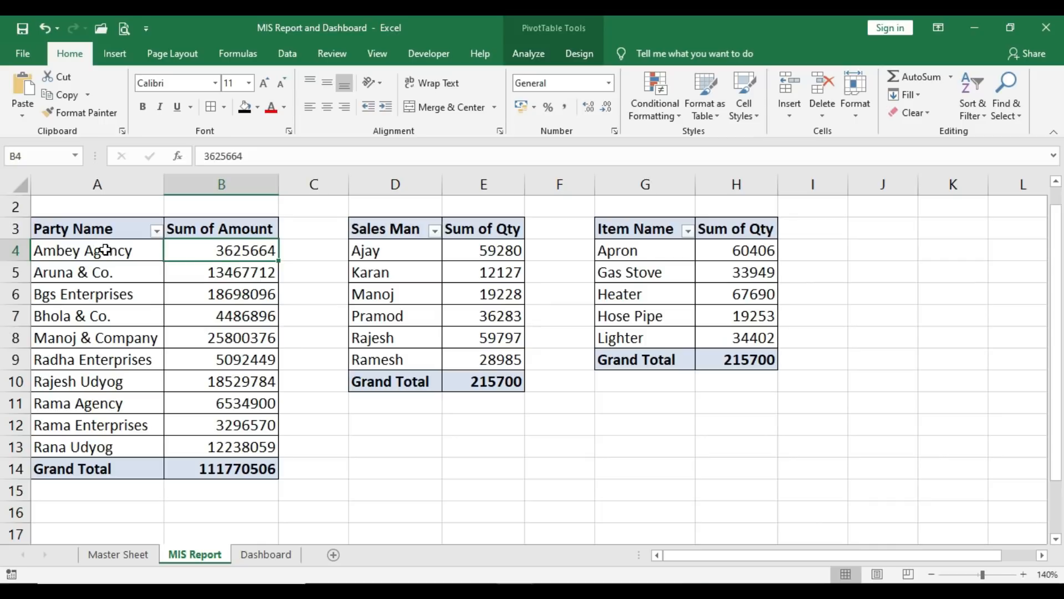
pyautogui.moveTo(96, 243); pyautogui.dragTo(226, 456)
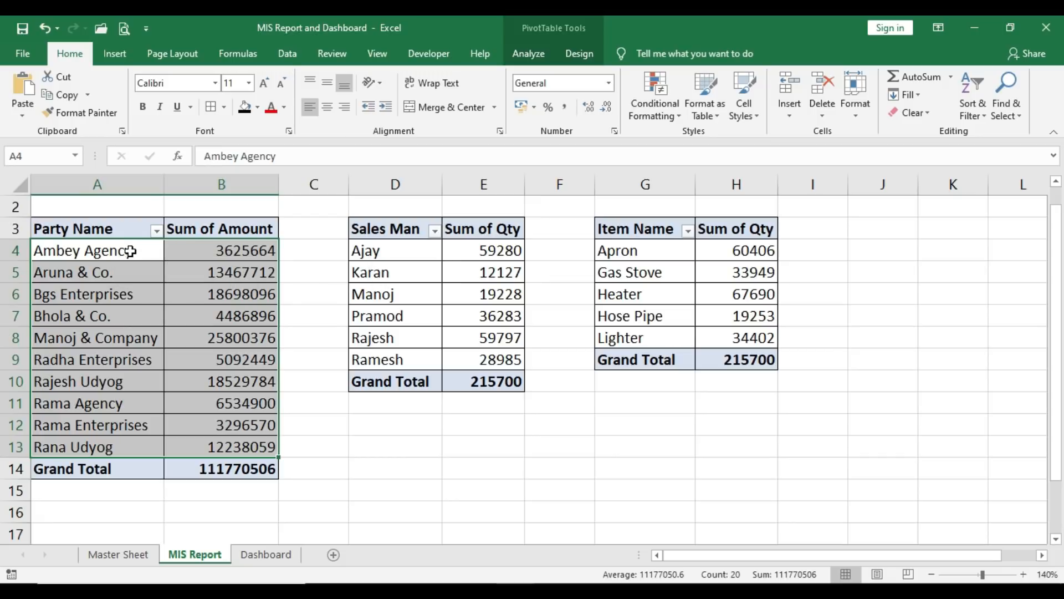
pyautogui.click(399, 231)
pyautogui.moveTo(640, 256); pyautogui.dragTo(732, 339)
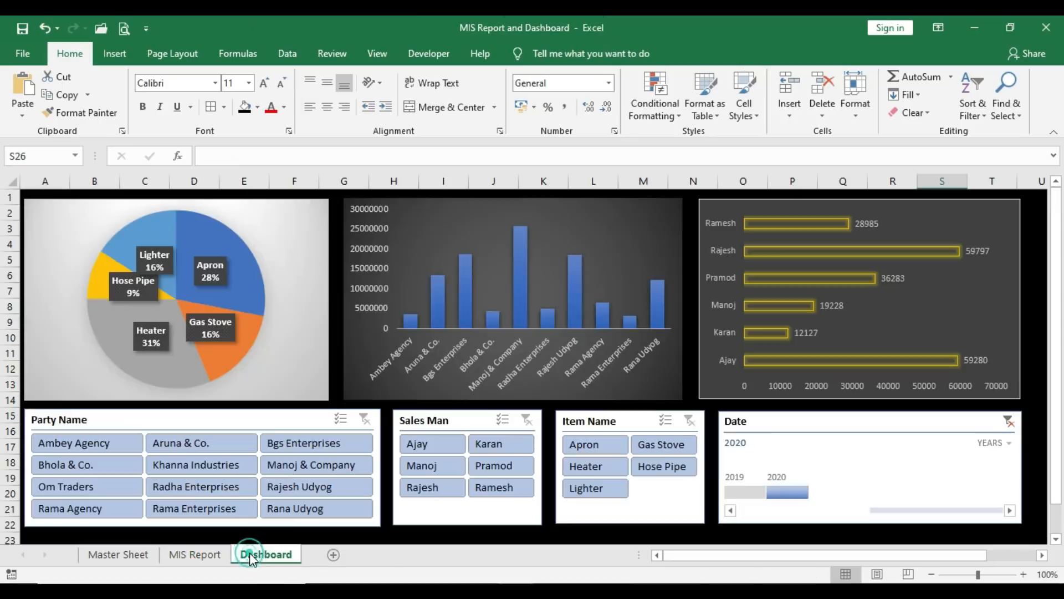
pyautogui.click(263, 554)
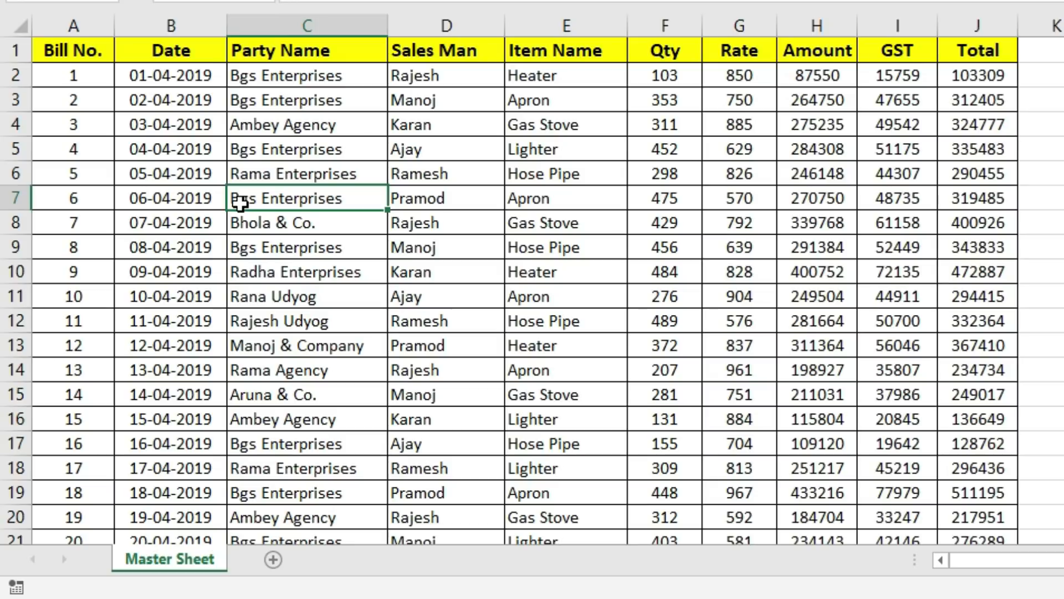
# - Check the extent of the Master Sheet data from its header row down to its last record
pyautogui.hotkey('ctrl', 'Down')
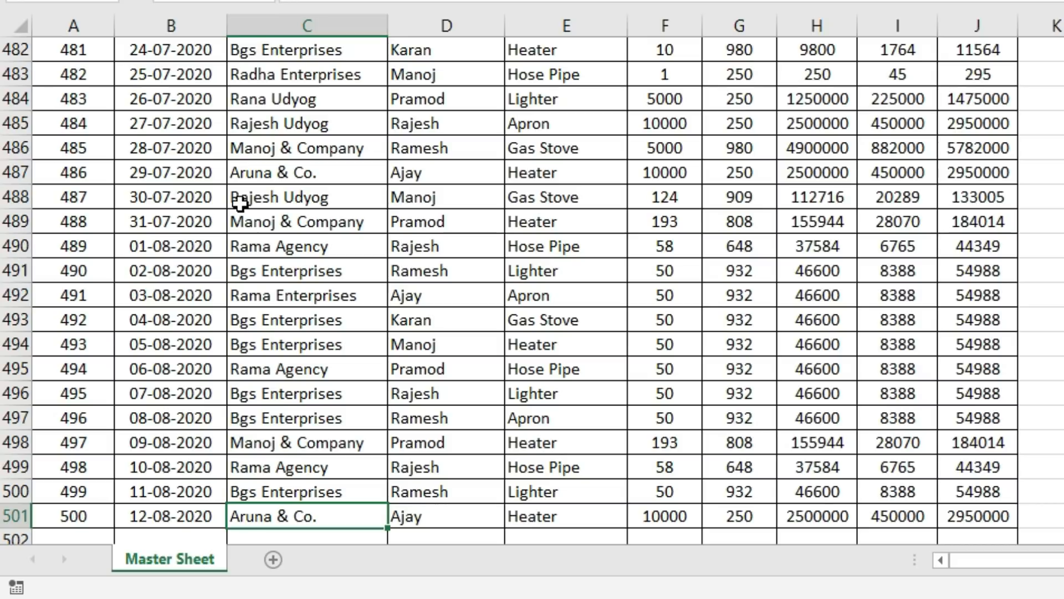
pyautogui.hotkey('ctrl', 'Up')
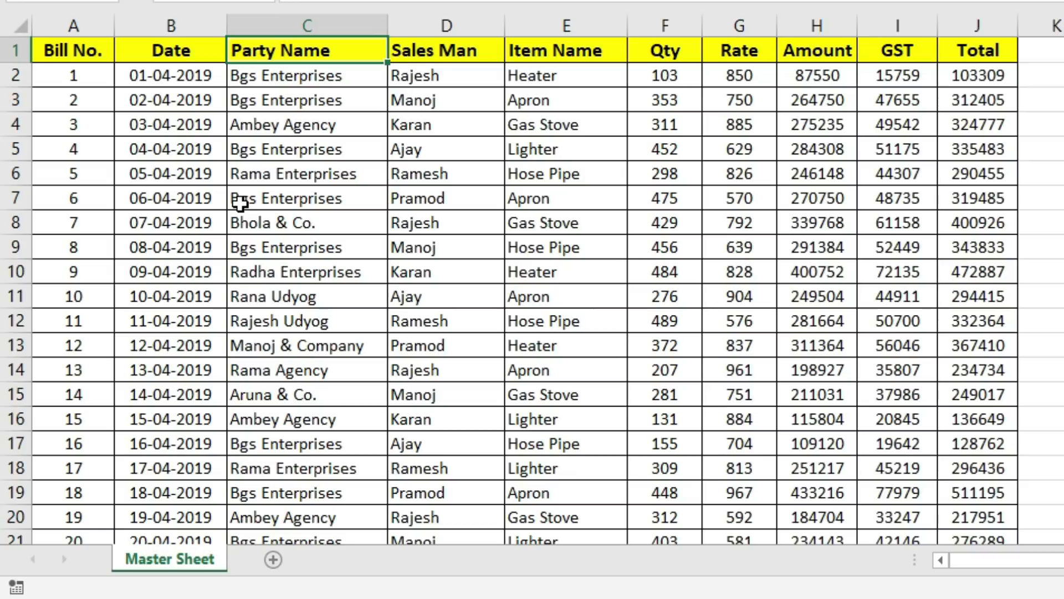
pyautogui.click(259, 200)
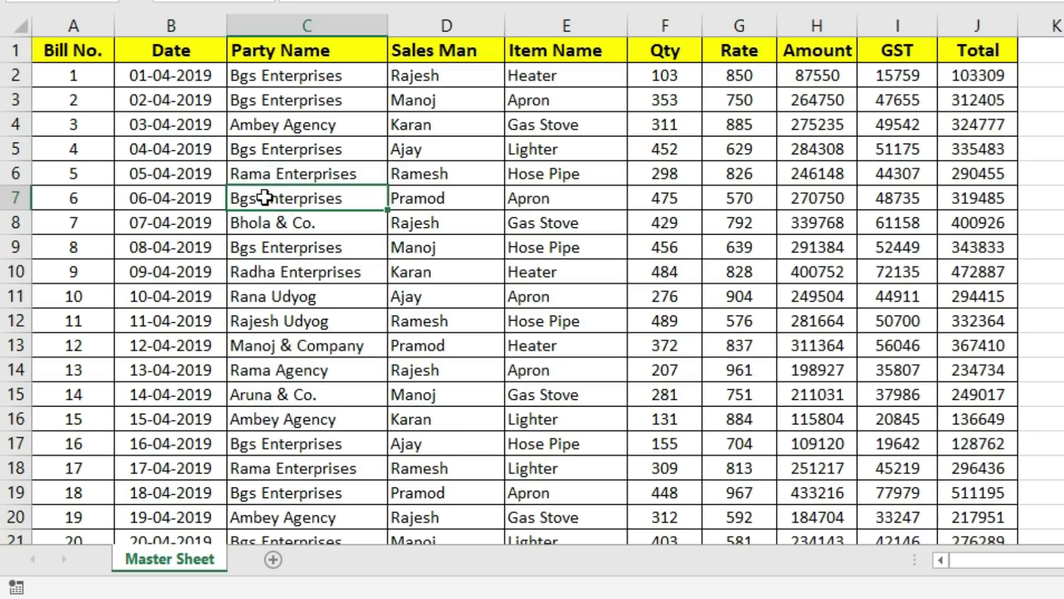
# - Convert the Master Sheet data range A1:J501 into a table with headers
pyautogui.click(397, 236)
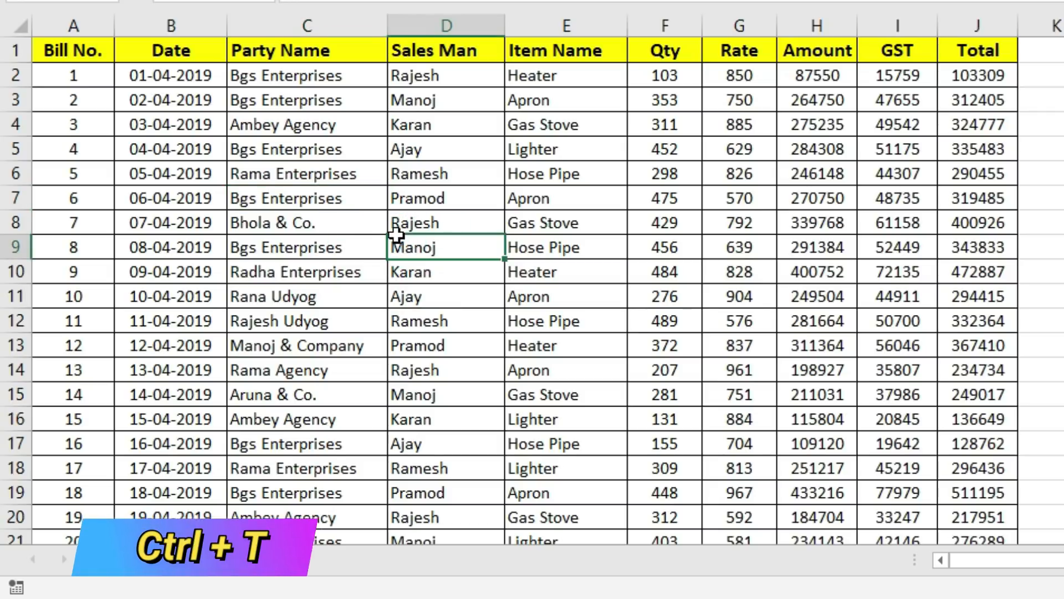
pyautogui.hotkey('ctrl', 't')
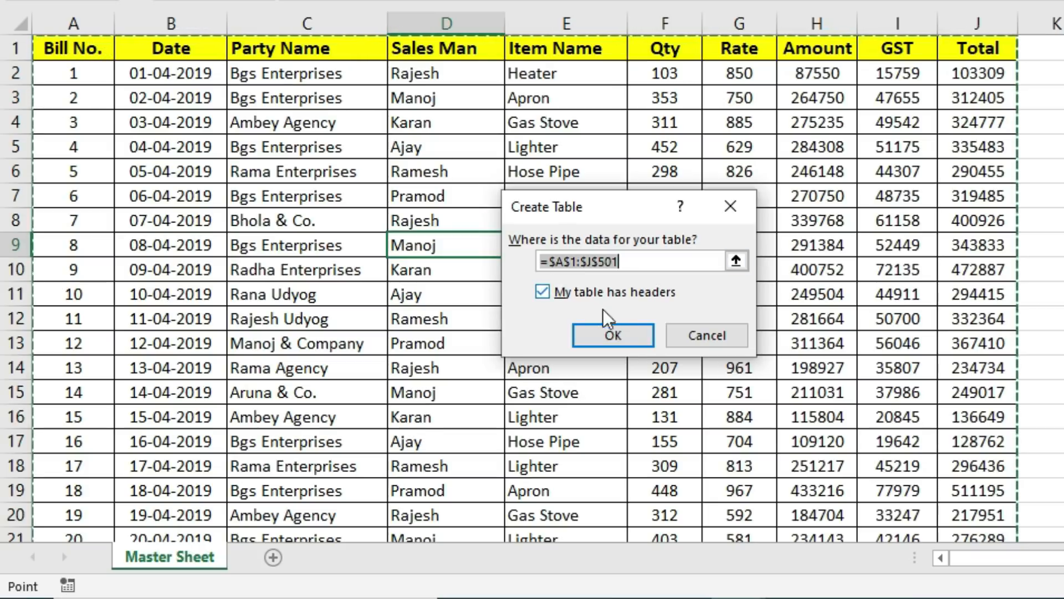
pyautogui.click(634, 346)
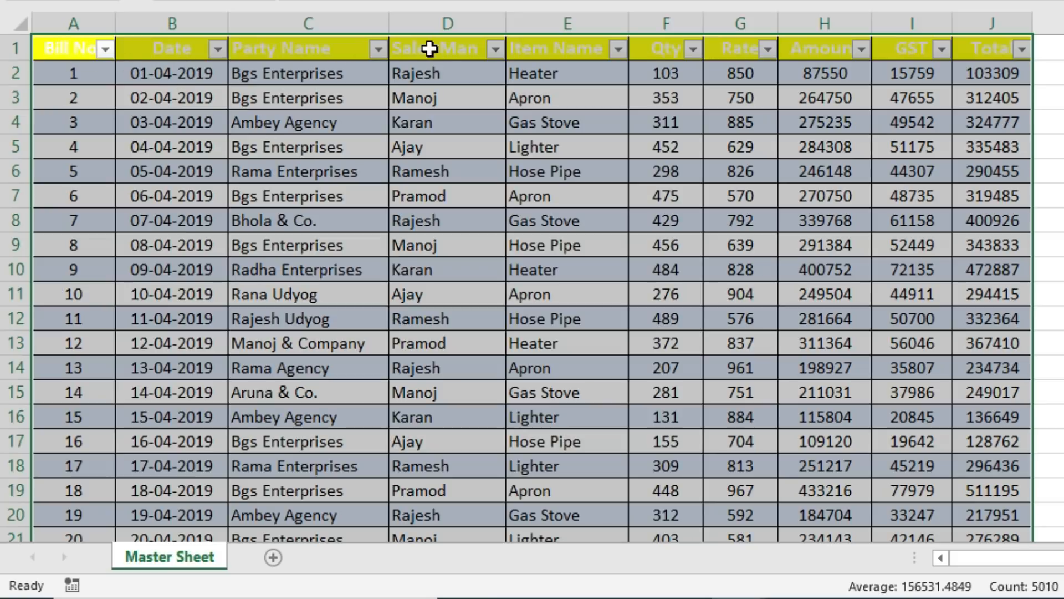
# - Apply the light orange banded table style with gridlines to the Master Sheet table
pyautogui.click(464, 99)
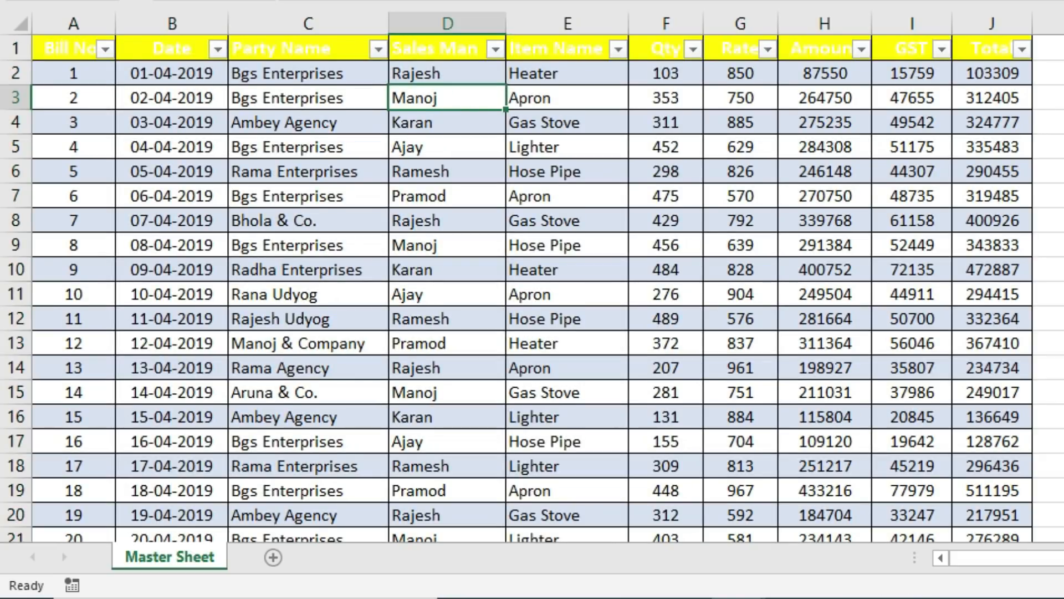
pyautogui.click(414, 8)
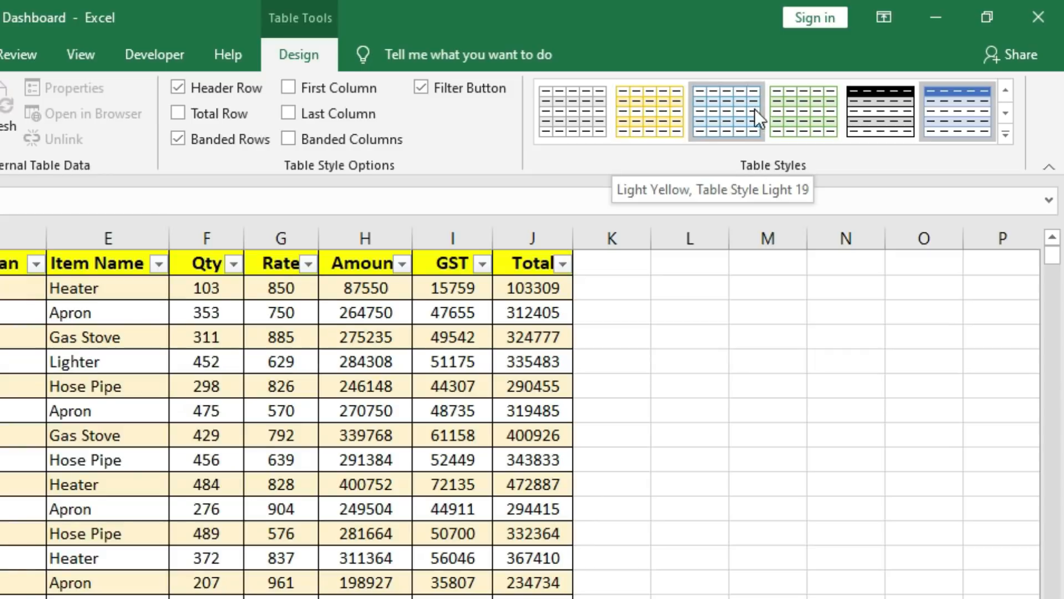
pyautogui.click(1005, 135)
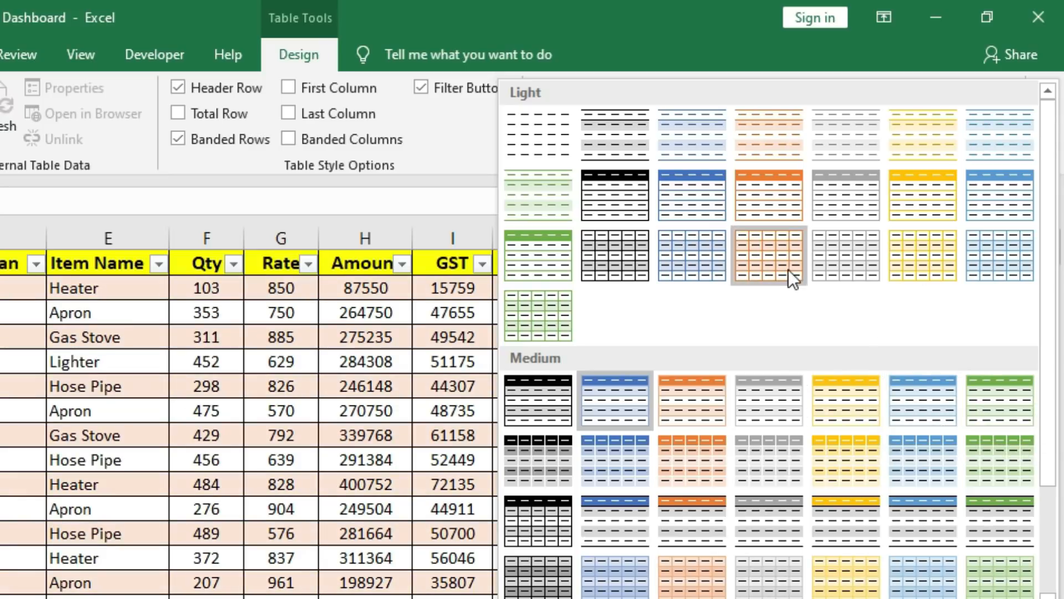
pyautogui.click(763, 250)
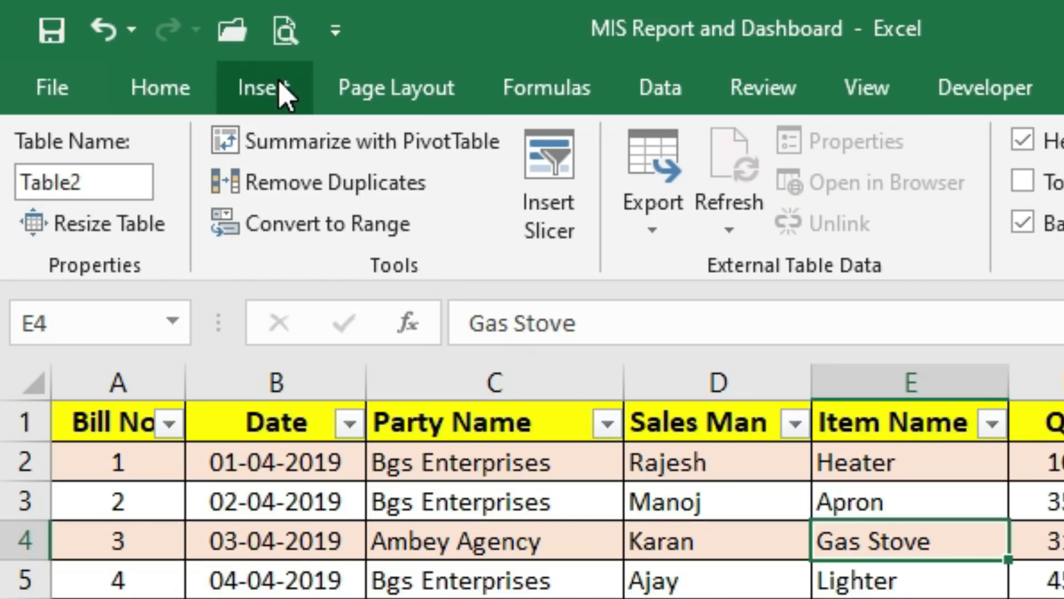
# - Insert a PivotTable based on Table2 in a new worksheet
pyautogui.click(280, 82)
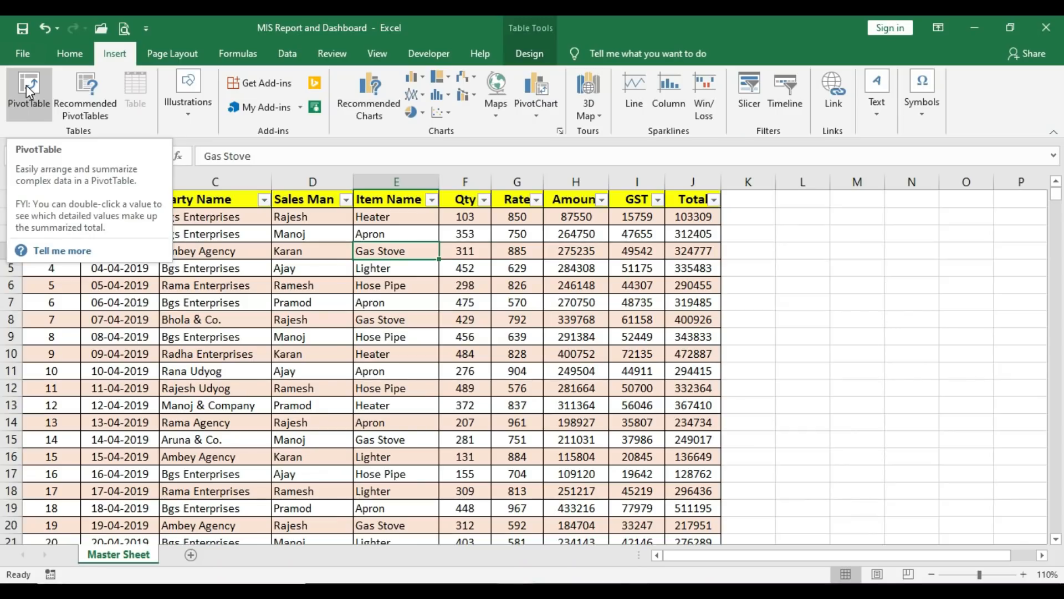
pyautogui.click(26, 85)
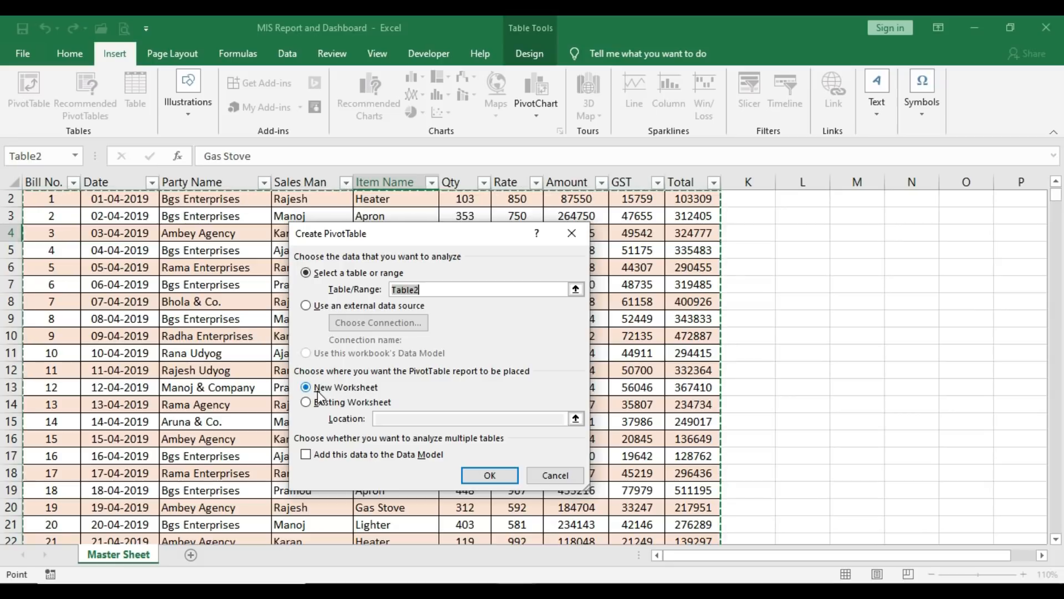
pyautogui.click(483, 474)
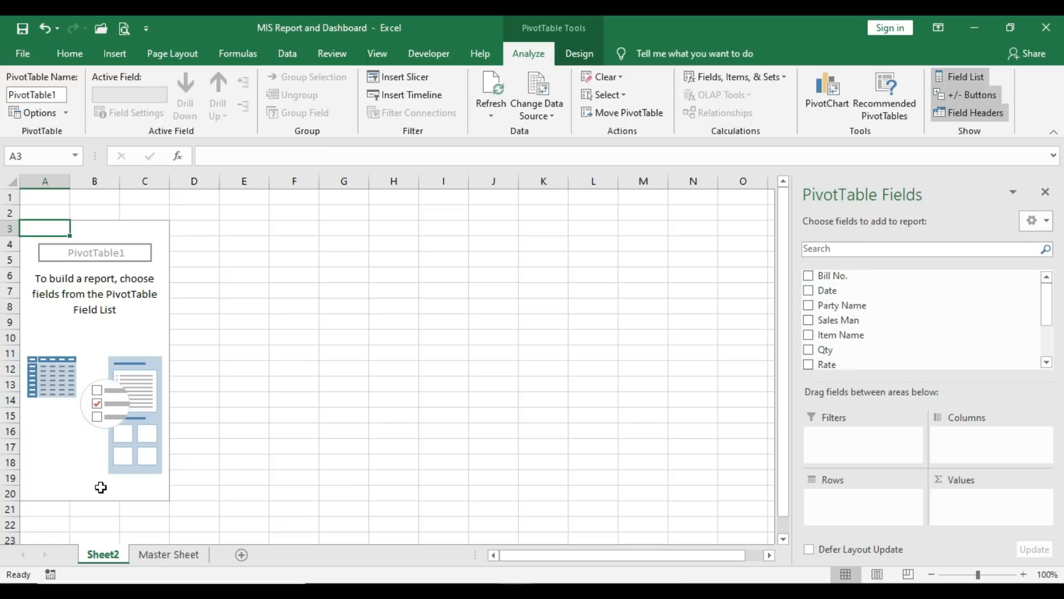
# - Rename the new PivotTable worksheet as Pivot Table
pyautogui.rightClick(103, 554)
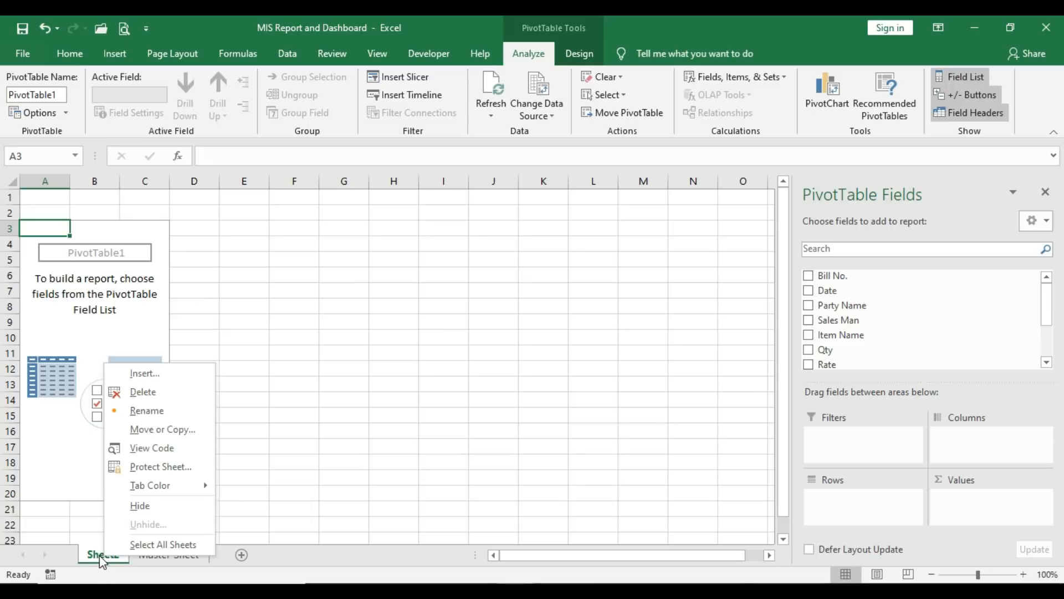
pyautogui.rightClick(92, 554)
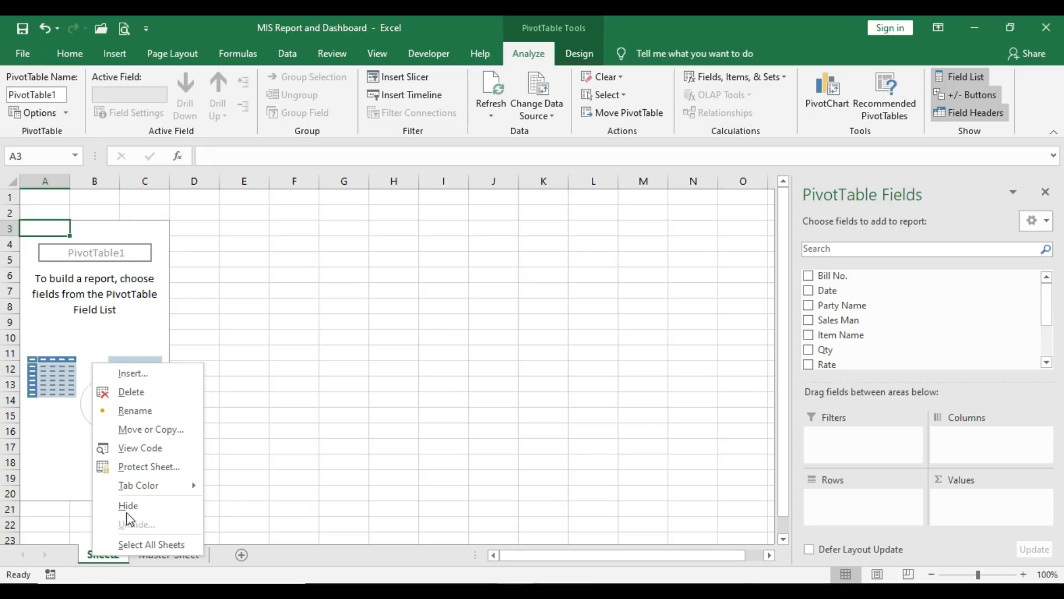
pyautogui.click(171, 414)
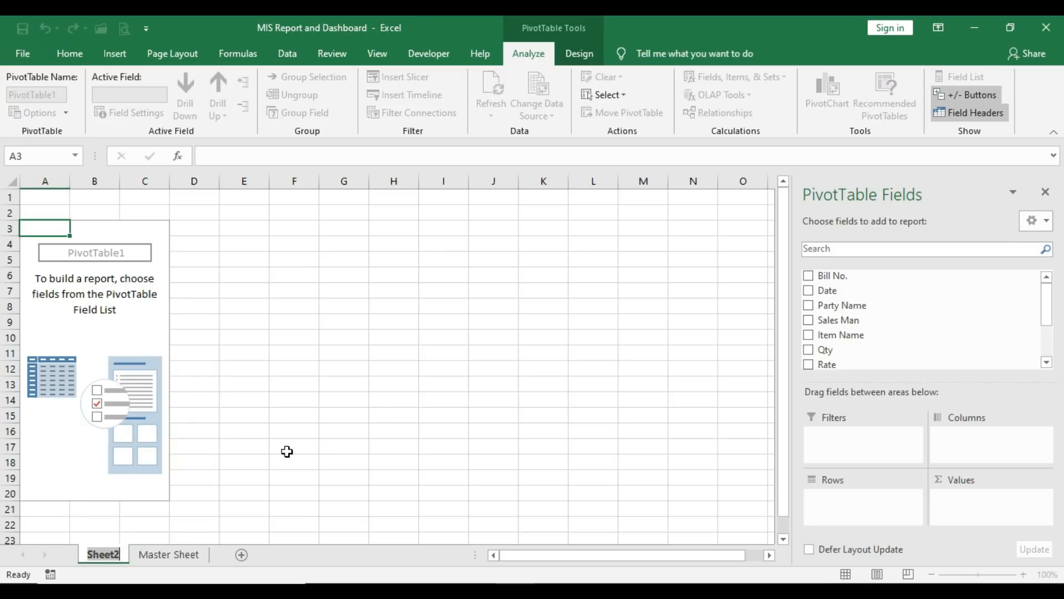
pyautogui.write('Pivot ')
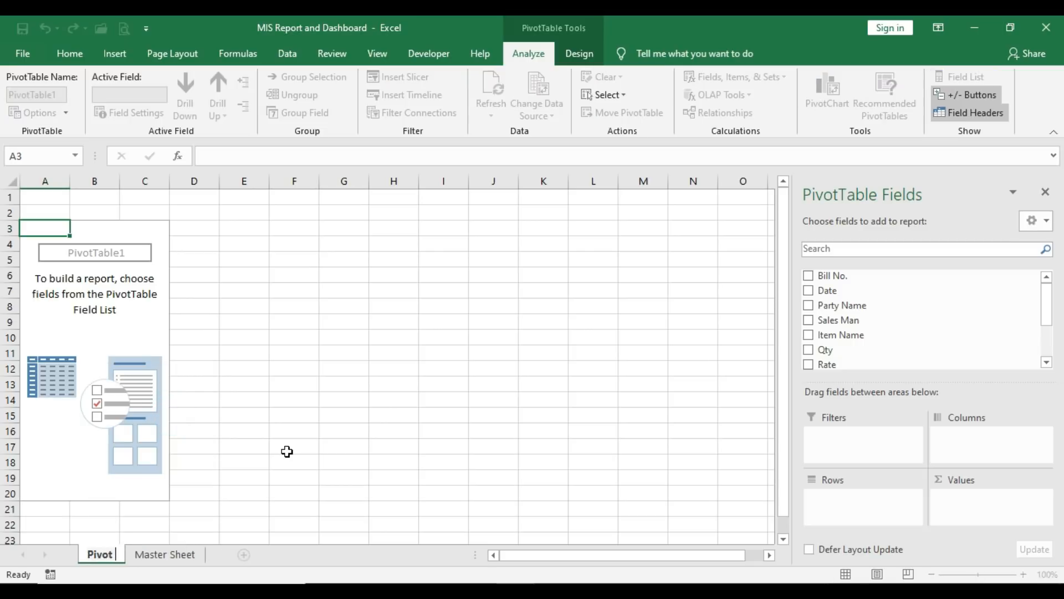
pyautogui.write('Table')
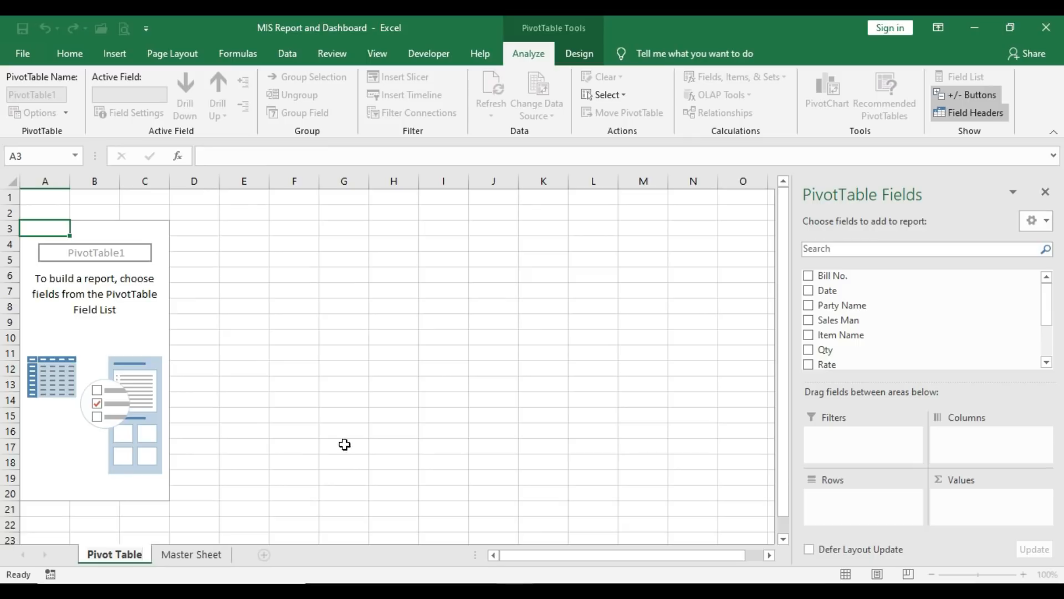
pyautogui.click(285, 396)
# - Add the Party Name field to the PivotTable rows and the Amount field to its values
pyautogui.click(135, 336)
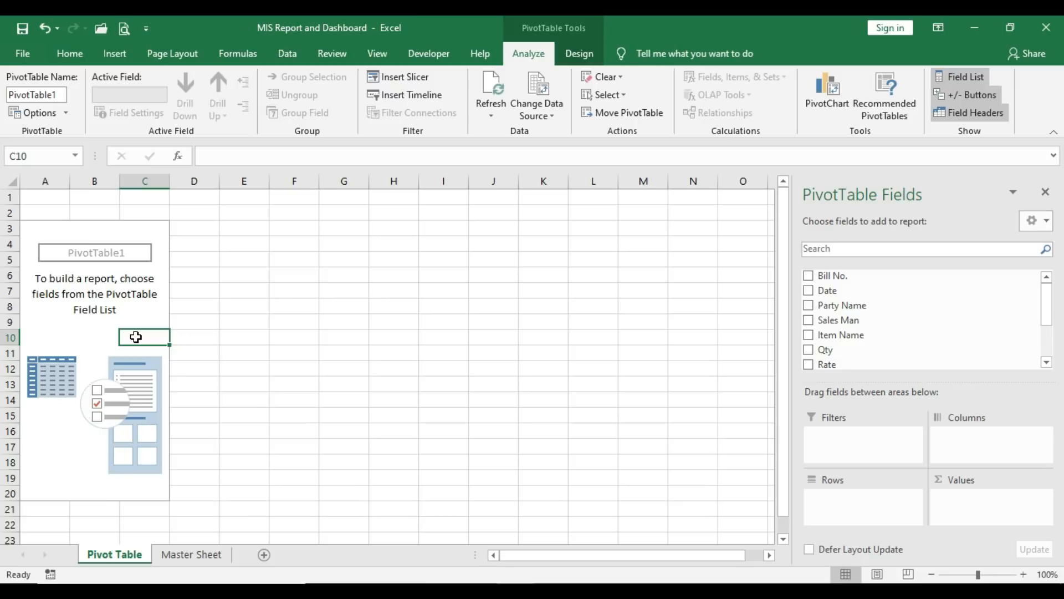
pyautogui.click(809, 306)
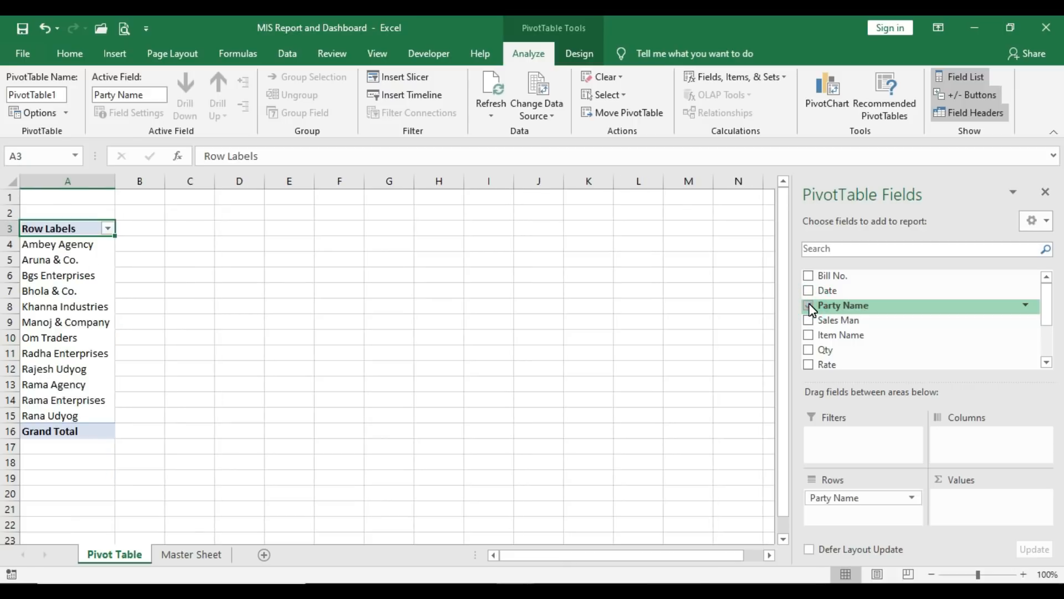
pyautogui.click(1046, 363)
pyautogui.click(1047, 363)
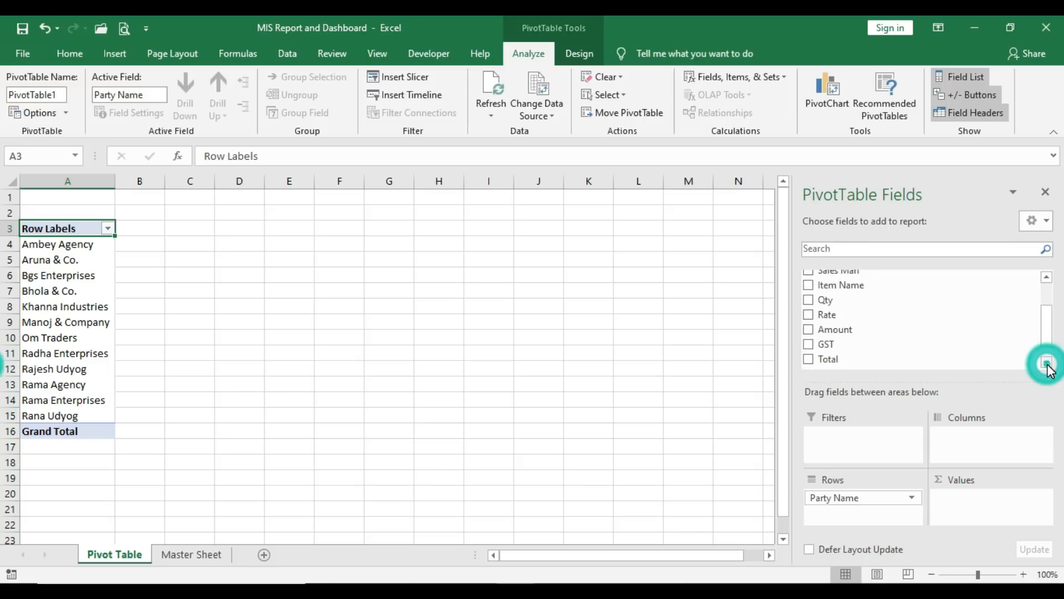
pyautogui.click(809, 331)
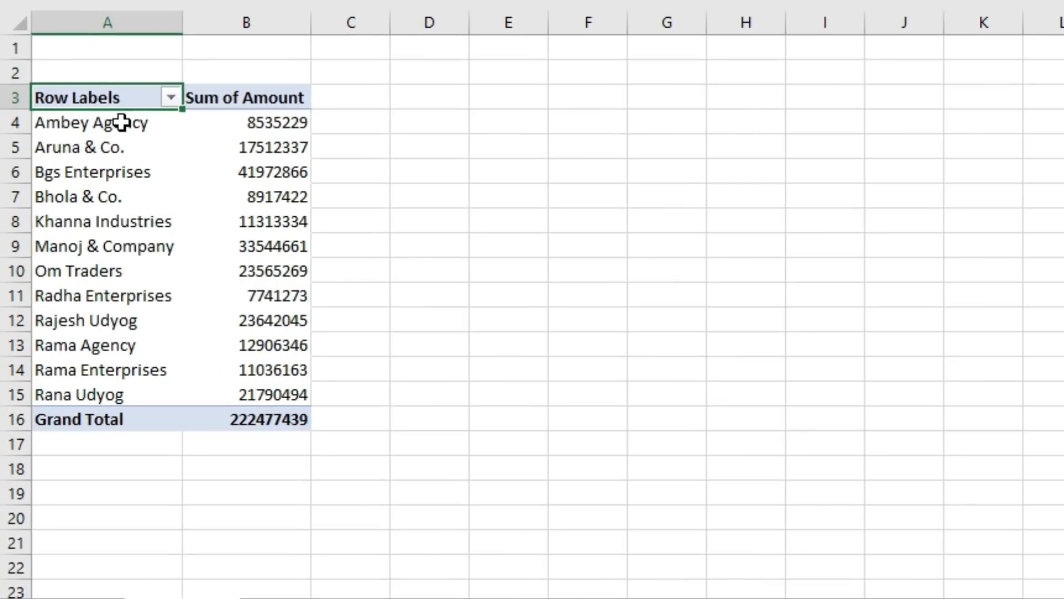
# - Rename the PivotTable's row labels header in A3 as Party Name
pyautogui.moveTo(98, 182); pyautogui.dragTo(98, 388)
pyautogui.moveTo(269, 123); pyautogui.dragTo(268, 388)
pyautogui.click(101, 94)
pyautogui.write('Pa')
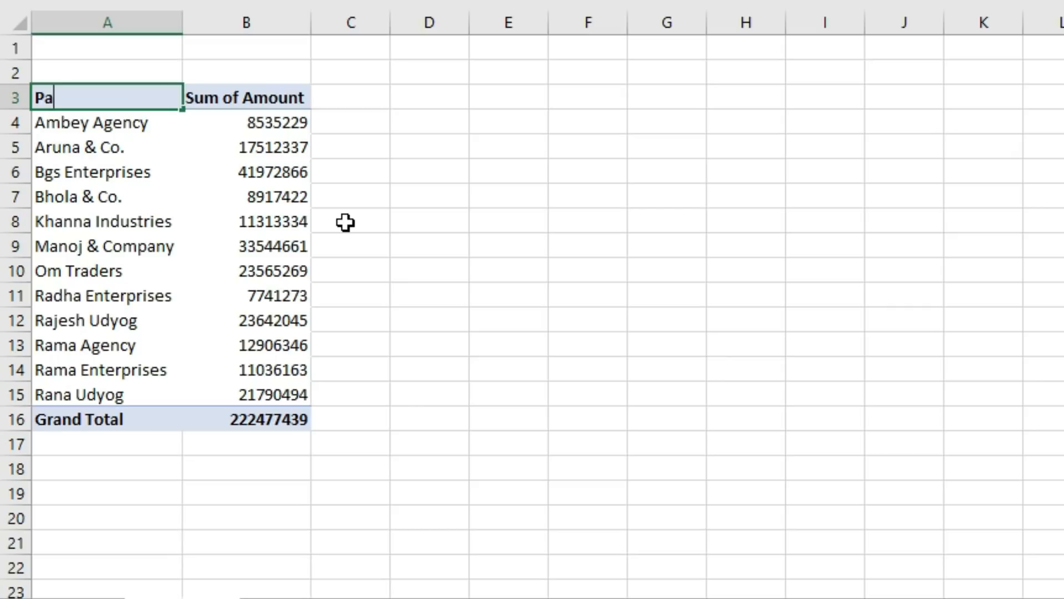
pyautogui.write('rty Name')
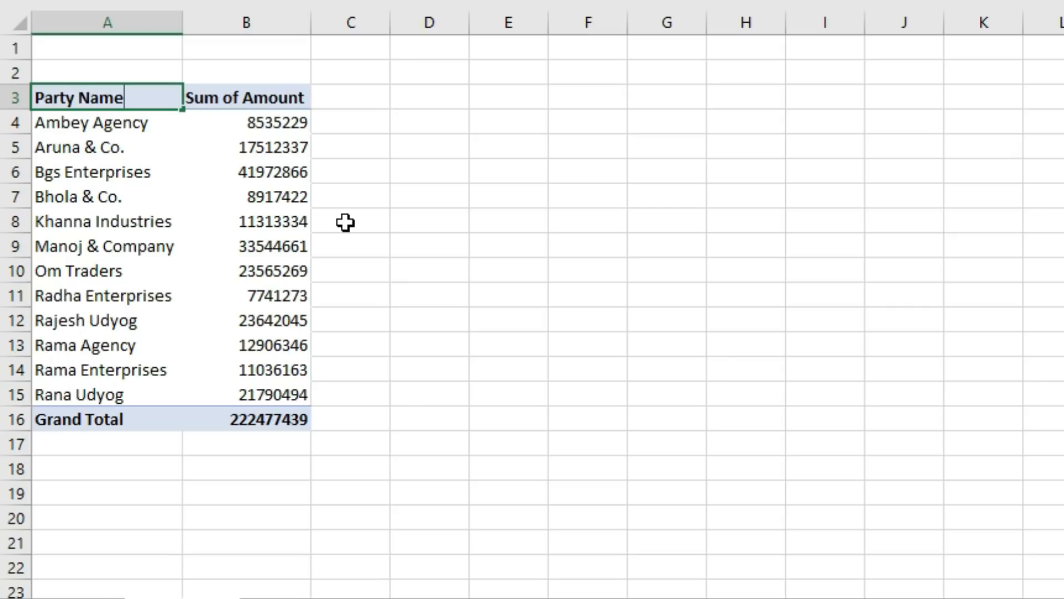
pyautogui.press('Return')
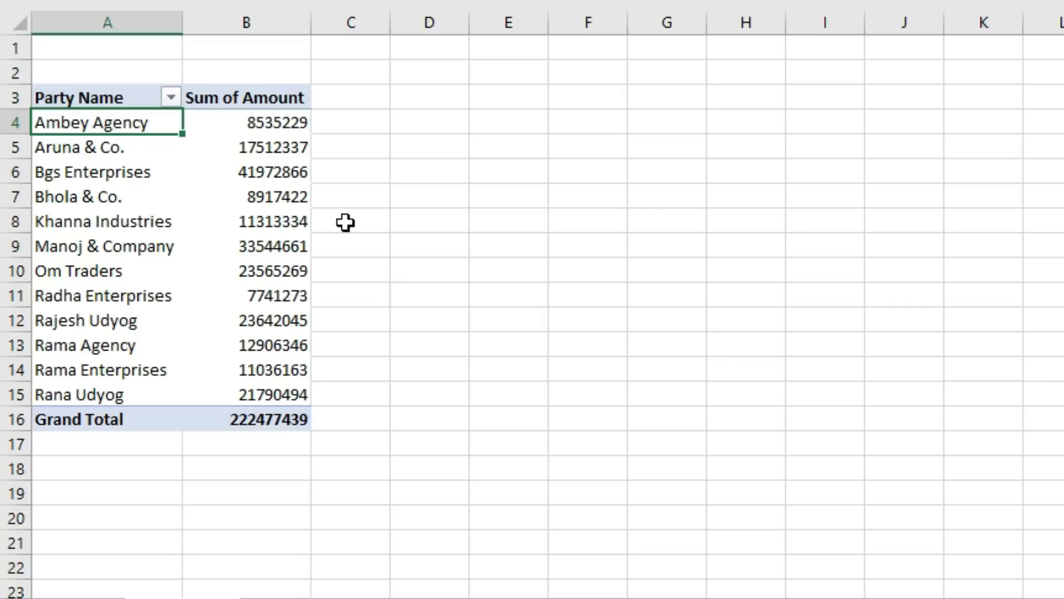
# - Open the value field settings for the Sum of Amount column and move the dialog beside the PivotTable
pyautogui.click(209, 121)
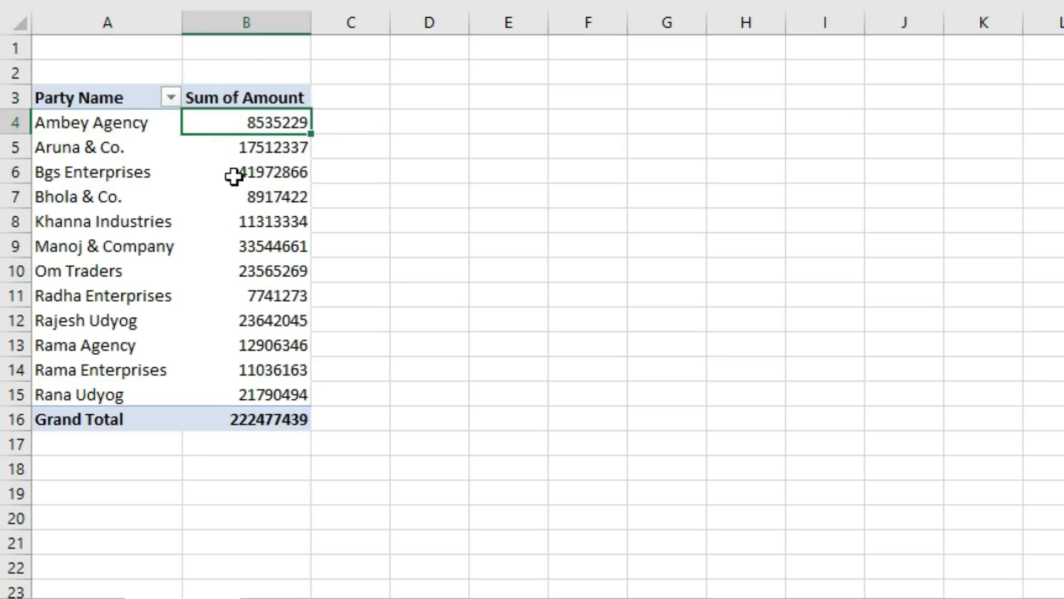
pyautogui.moveTo(229, 118)
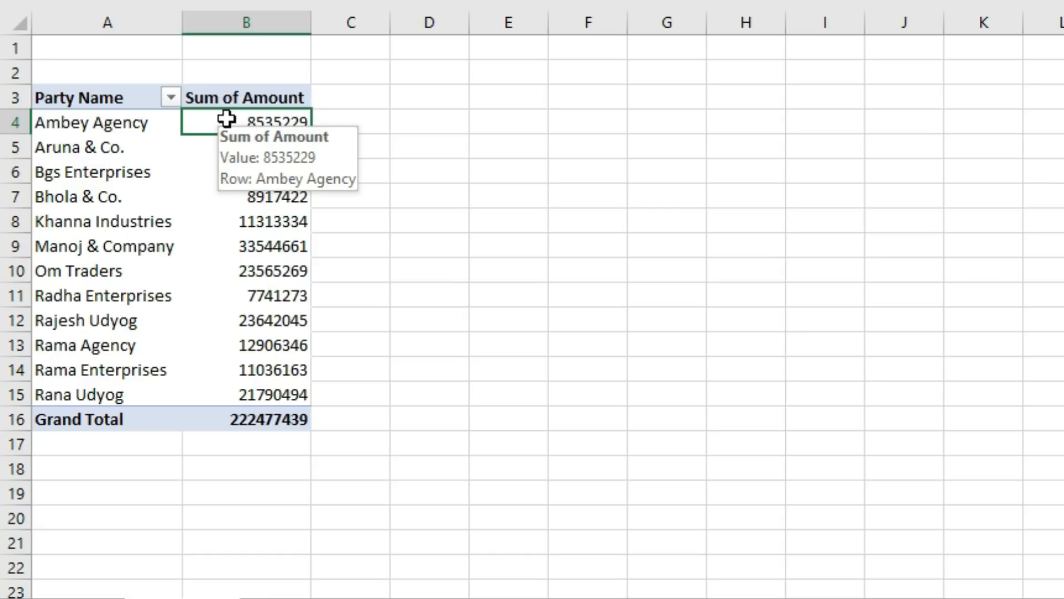
pyautogui.moveTo(228, 118); pyautogui.dragTo(241, 395)
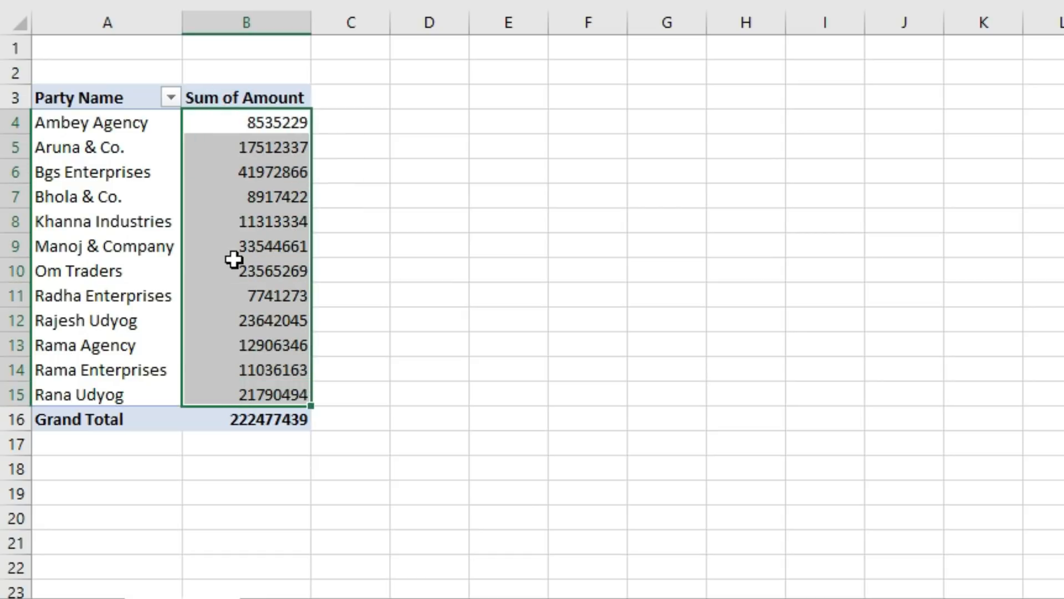
pyautogui.moveTo(233, 212)
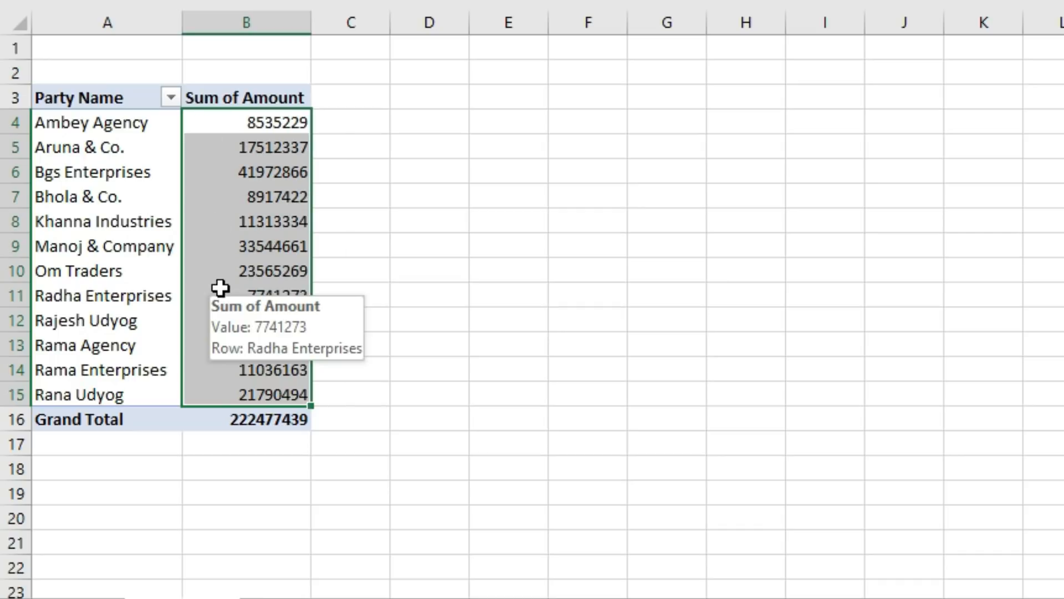
pyautogui.click(244, 183)
pyautogui.click(247, 139)
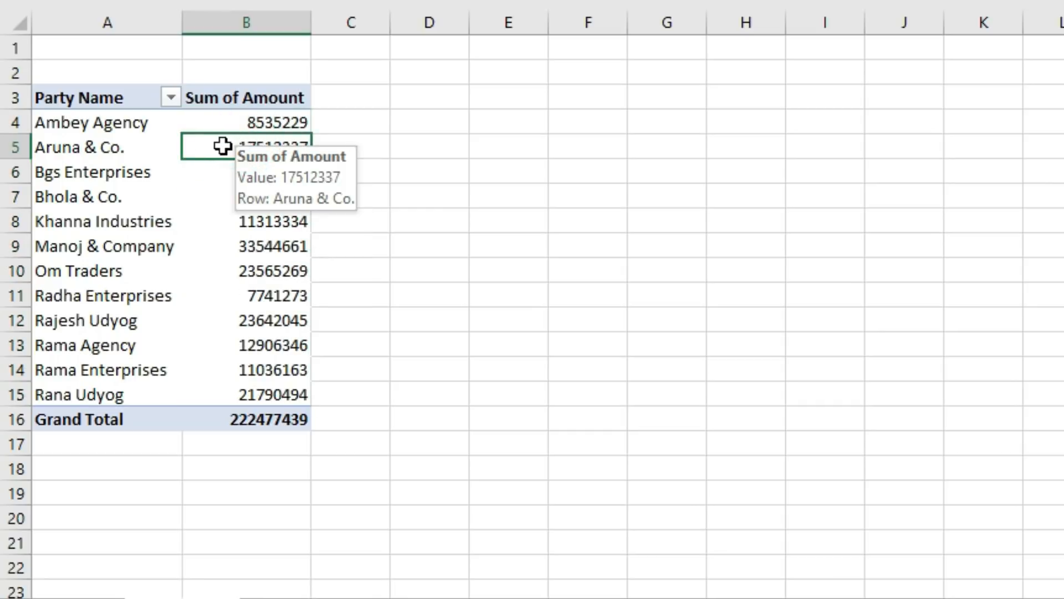
pyautogui.rightClick(221, 146)
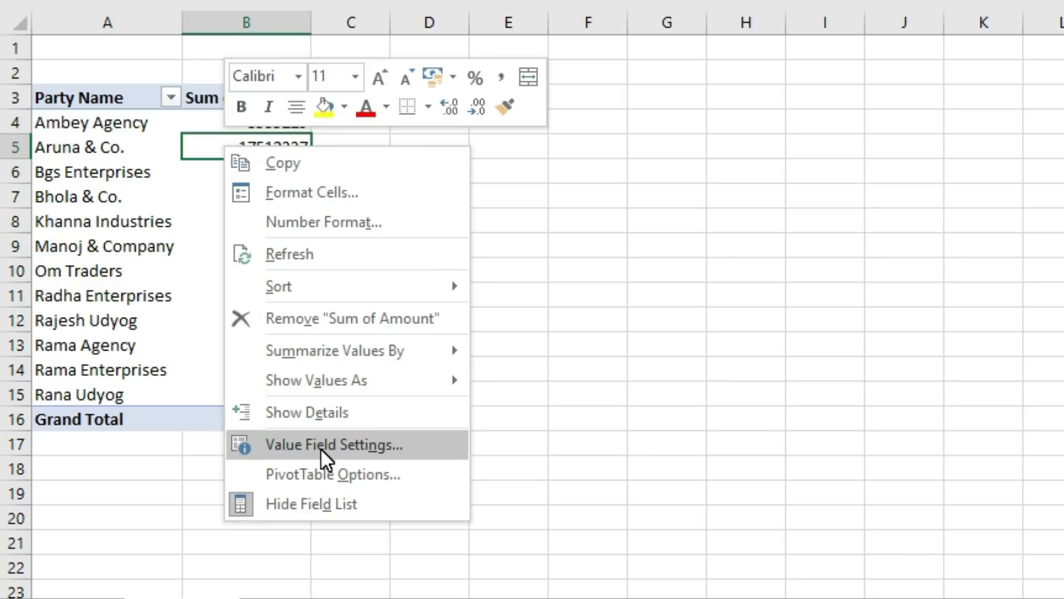
pyautogui.click(417, 445)
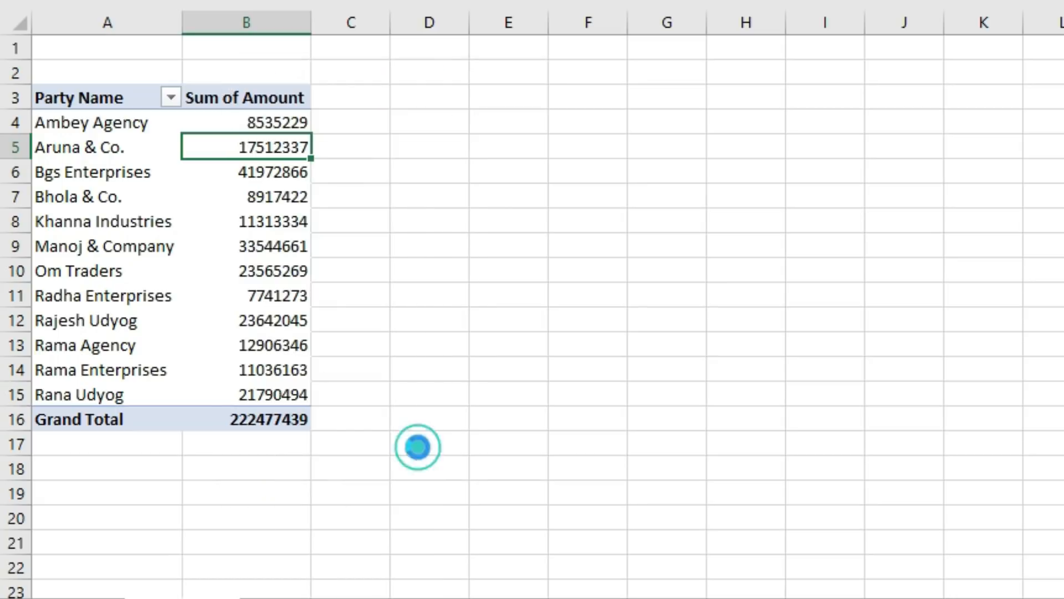
pyautogui.moveTo(370, 256); pyautogui.dragTo(519, 87)
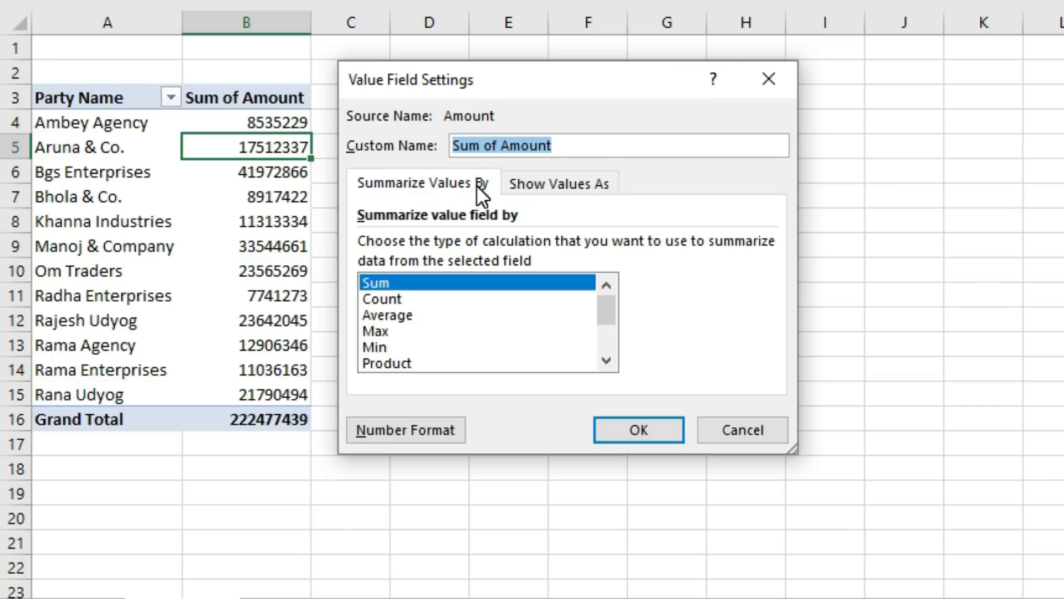
# - Review the available summary functions and confirm Sum as the calculation for the Amount field
pyautogui.click(417, 181)
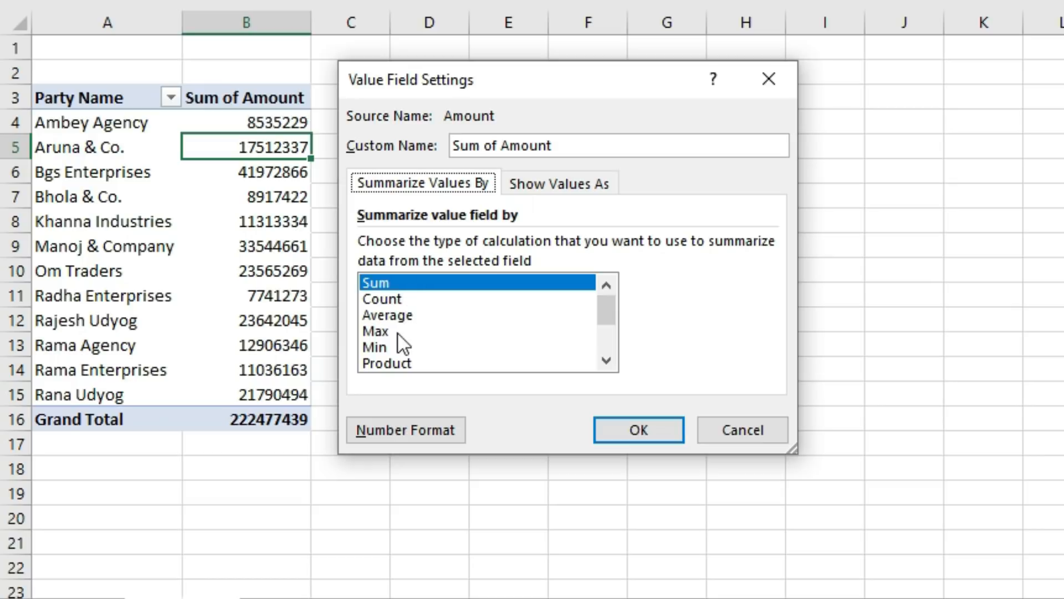
pyautogui.click(613, 363)
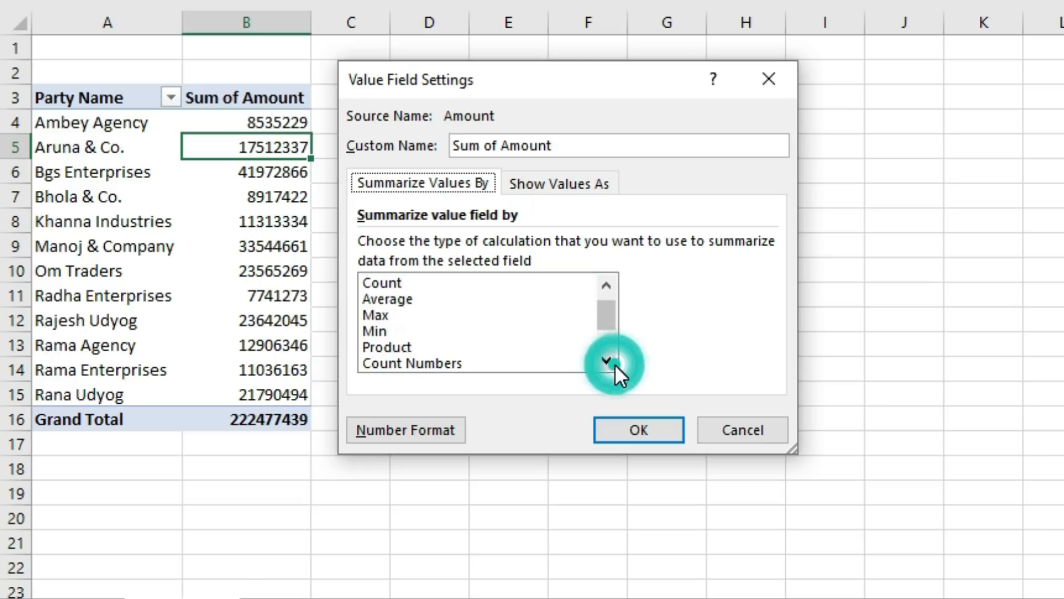
pyautogui.click(613, 363)
pyautogui.click(613, 363)
pyautogui.click(613, 363)
pyautogui.click(613, 363)
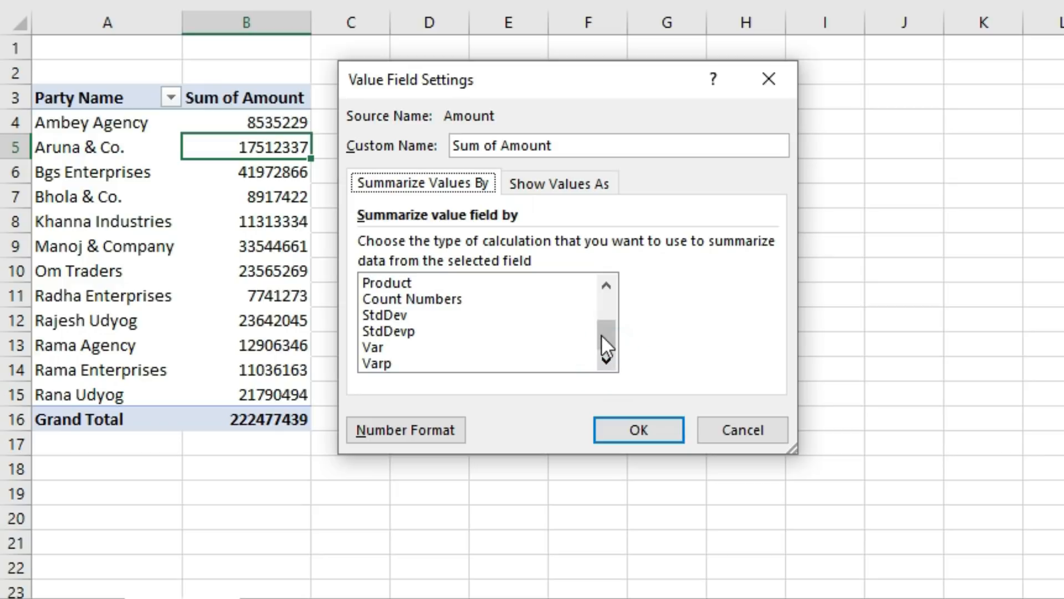
pyautogui.moveTo(601, 333); pyautogui.dragTo(600, 300)
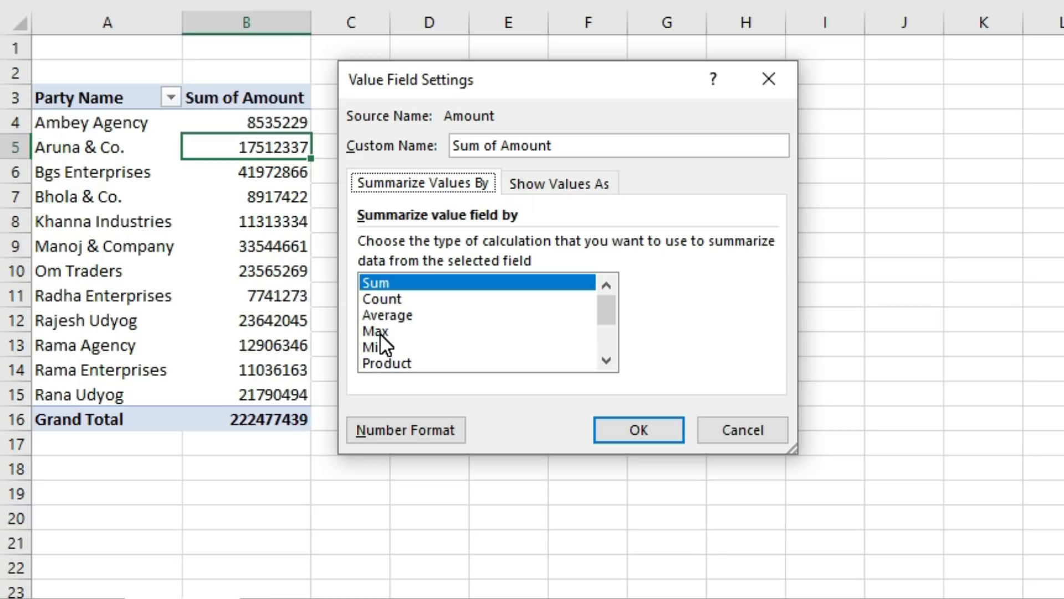
pyautogui.click(404, 284)
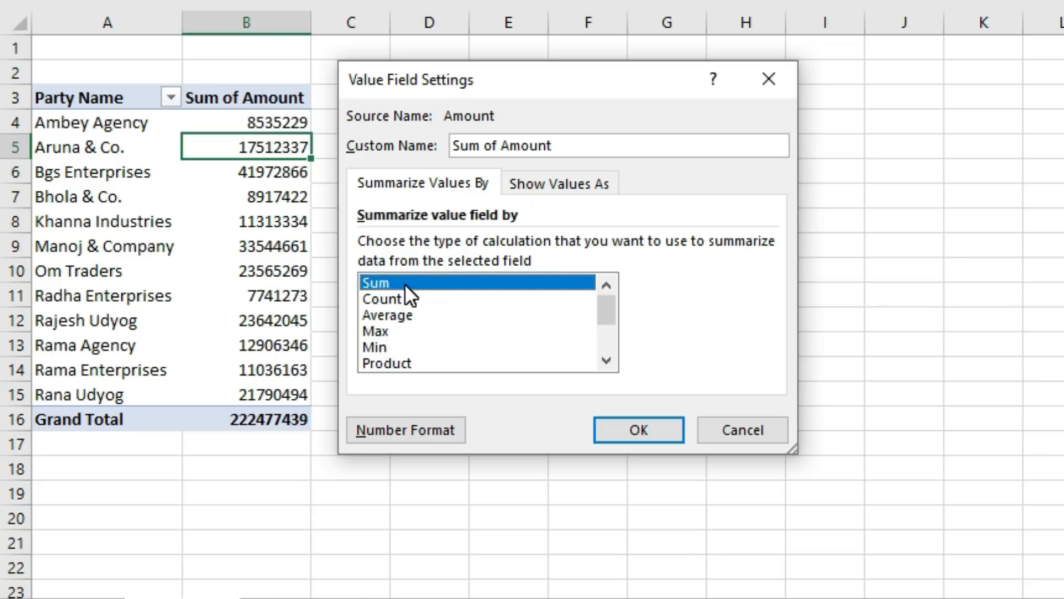
pyautogui.click(627, 428)
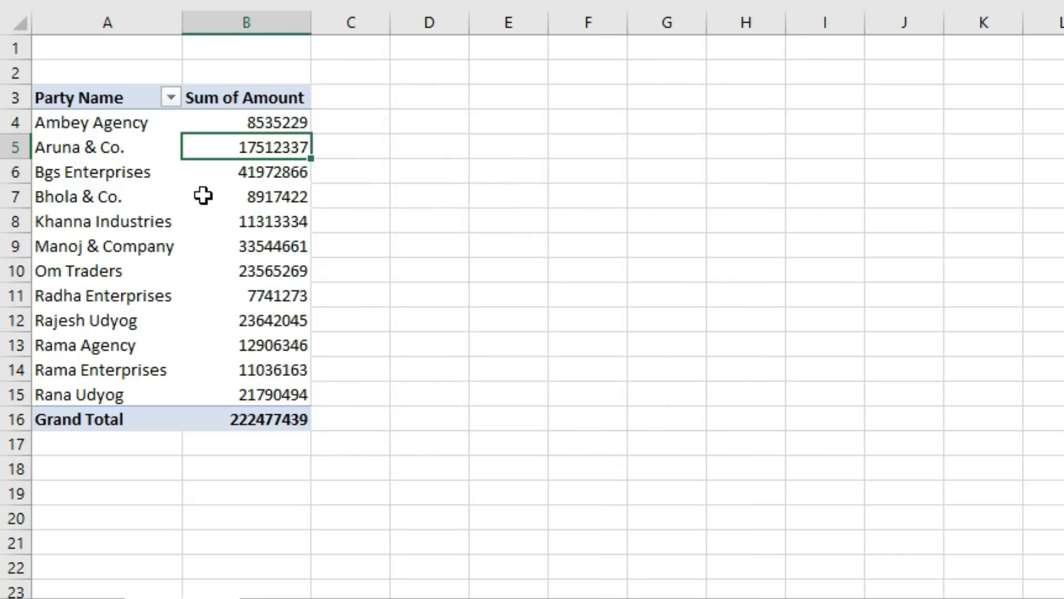
# - Examine the summed amount for Bhola & Co. in the PivotTable
pyautogui.moveTo(216, 178)
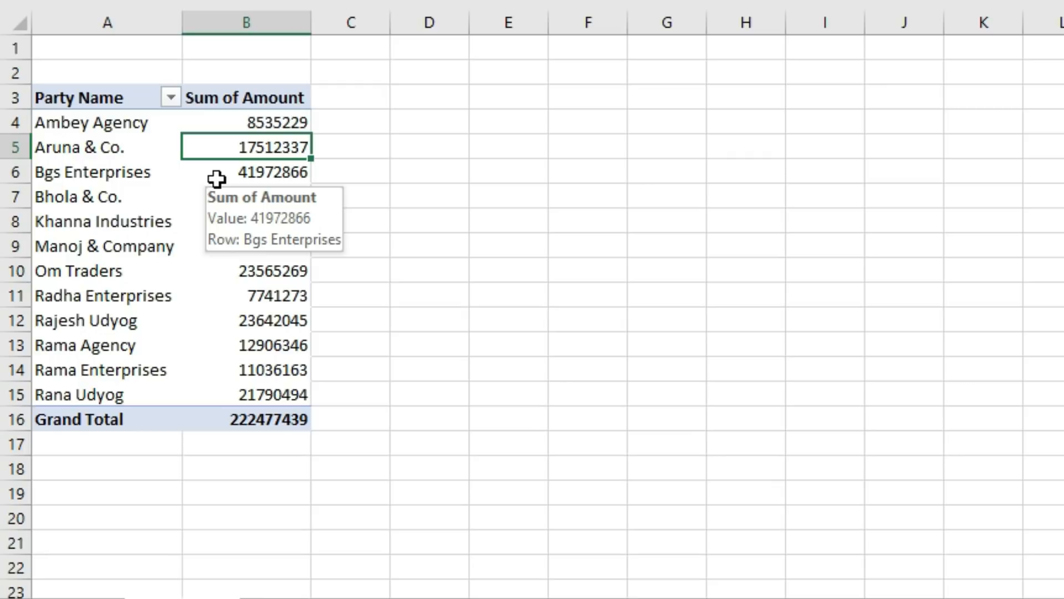
pyautogui.moveTo(253, 197)
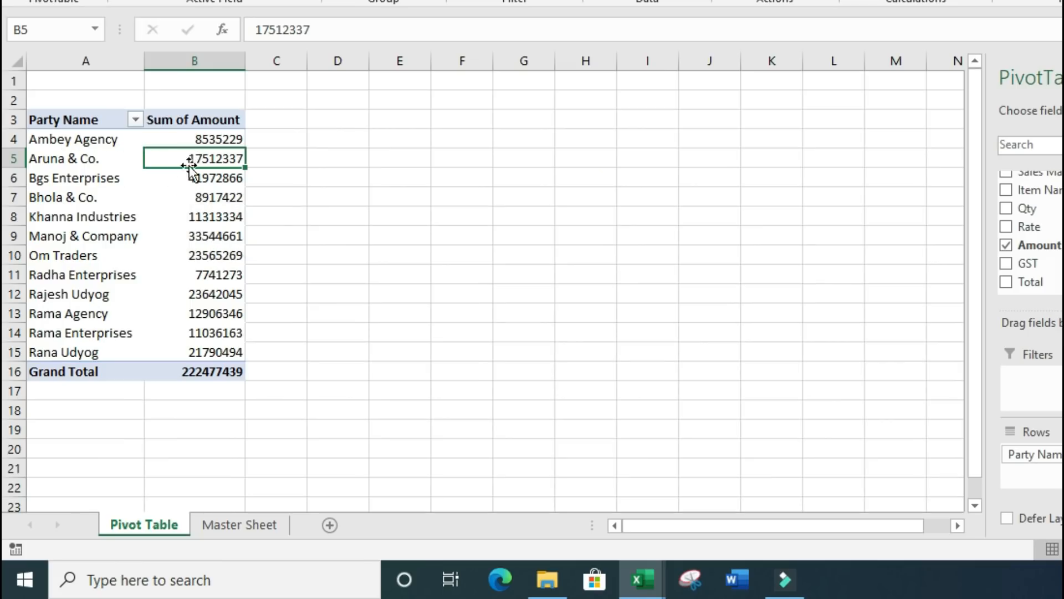
pyautogui.moveTo(186, 200)
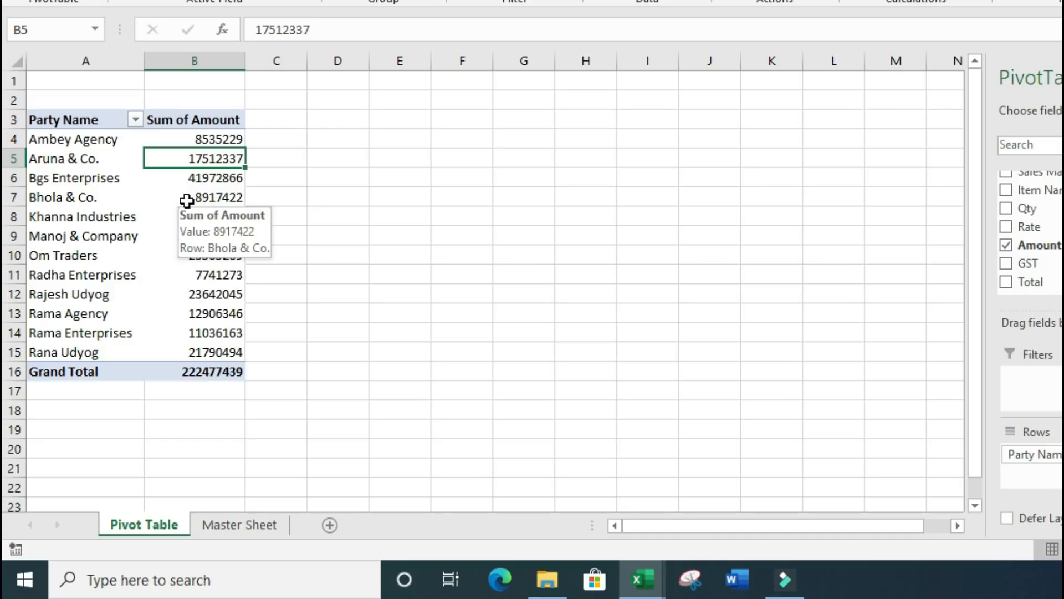
pyautogui.click(67, 201)
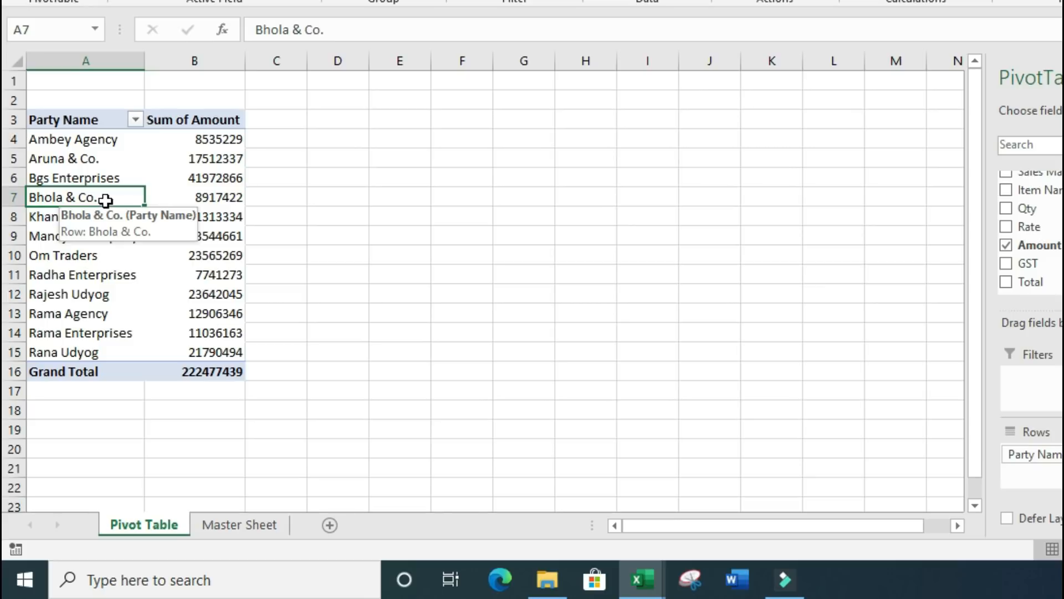
pyautogui.click(203, 199)
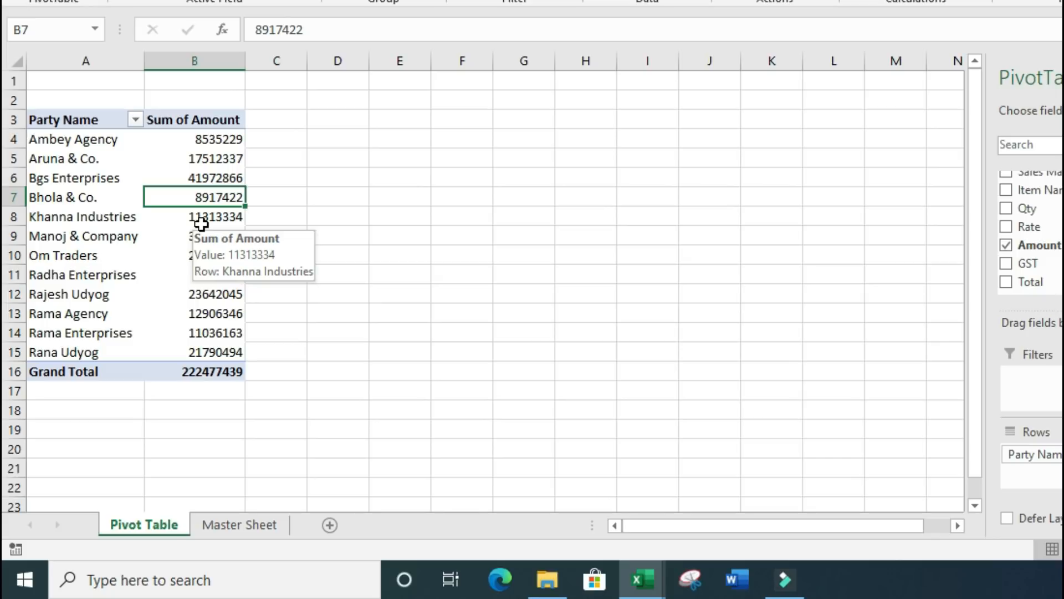
# - Filter the Master Sheet by party Bhola & Co. and compare its Amount column total with the PivotTable
pyautogui.click(240, 527)
pyautogui.scroll(1, 372, 204)
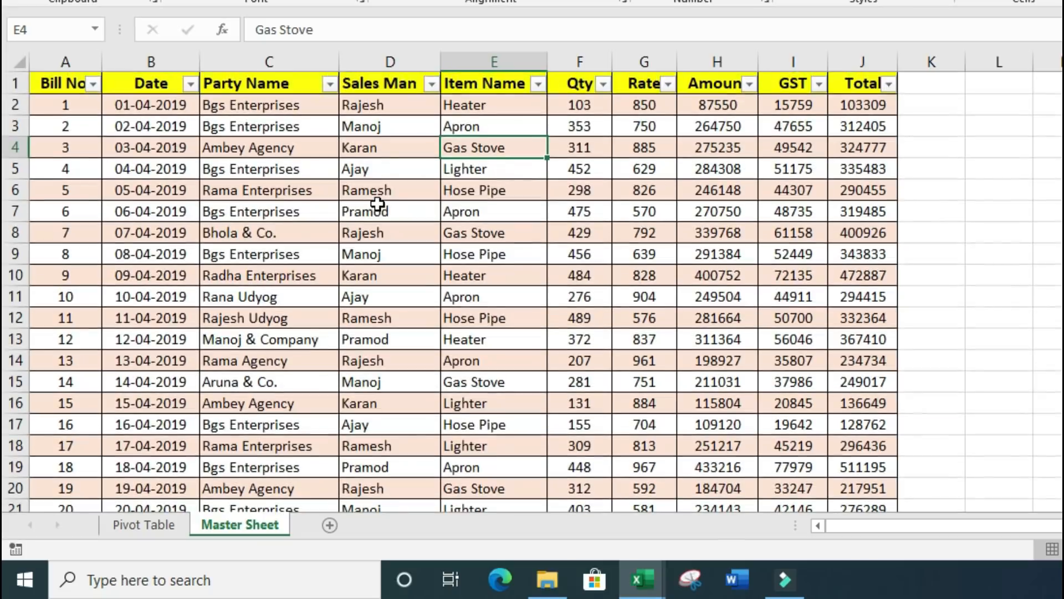
pyautogui.click(329, 84)
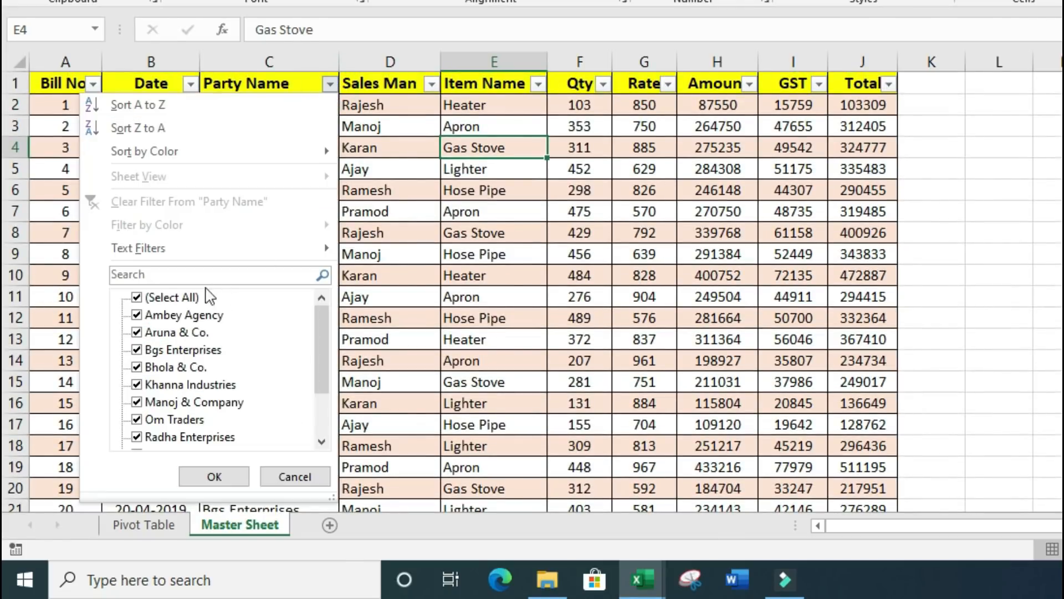
pyautogui.click(170, 298)
pyautogui.click(166, 368)
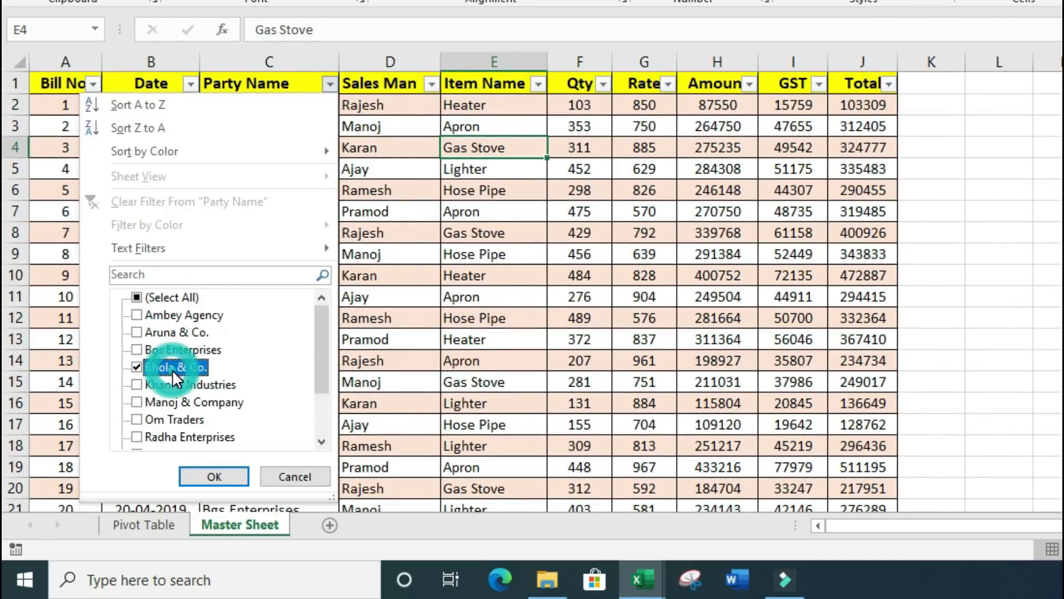
pyautogui.click(214, 476)
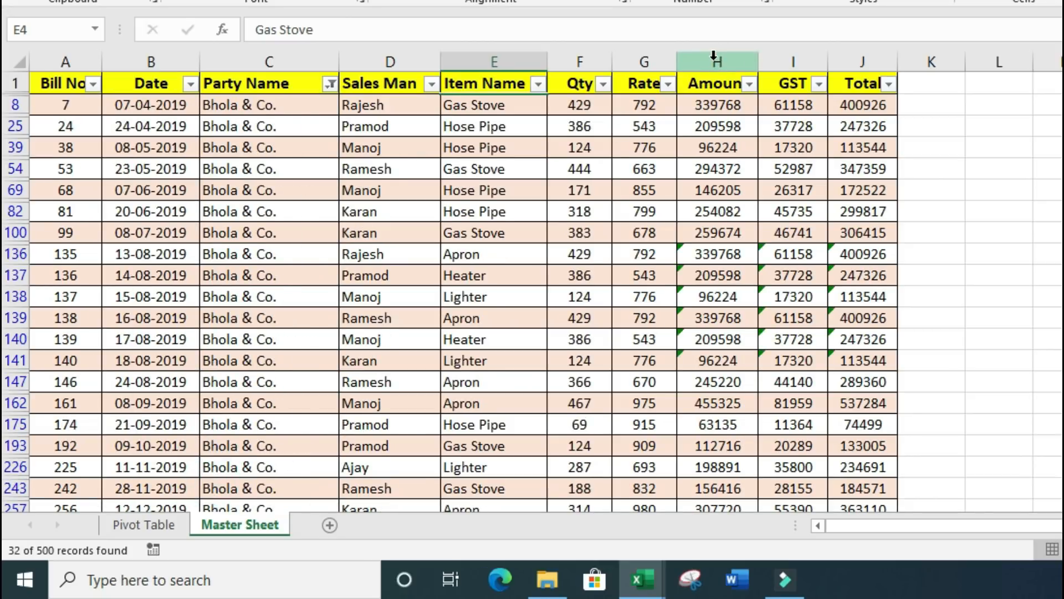
pyautogui.click(735, 54)
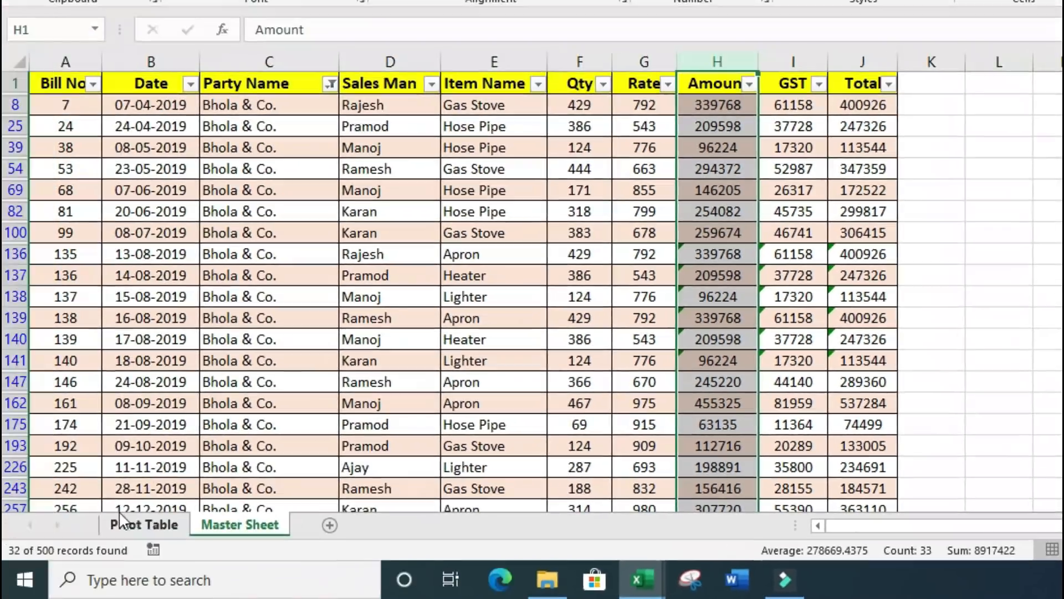
pyautogui.click(143, 524)
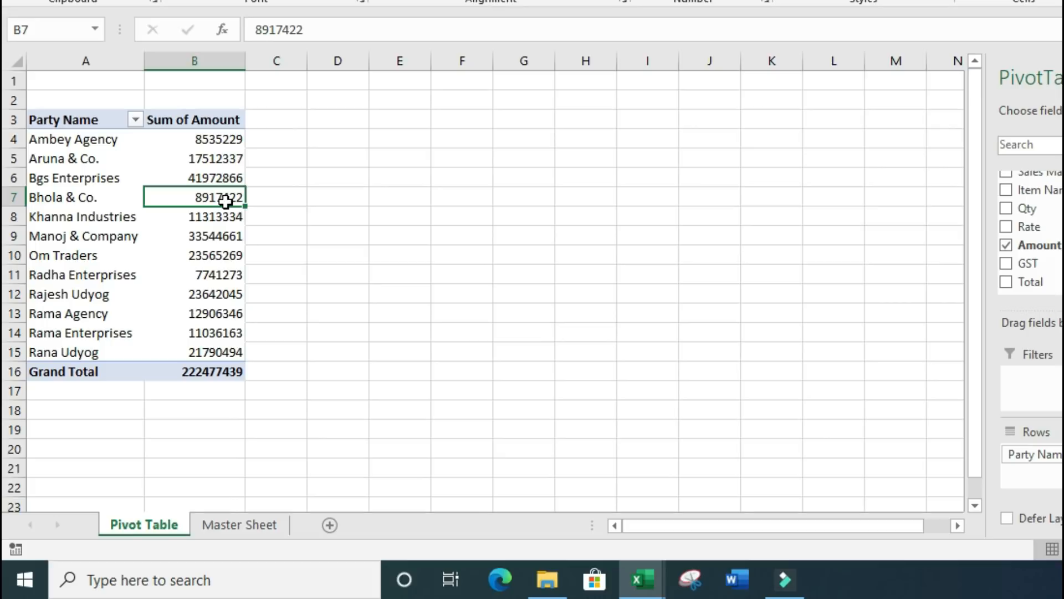
# - Examine the summed amount for Rama Agency in the PivotTable
pyautogui.click(83, 313)
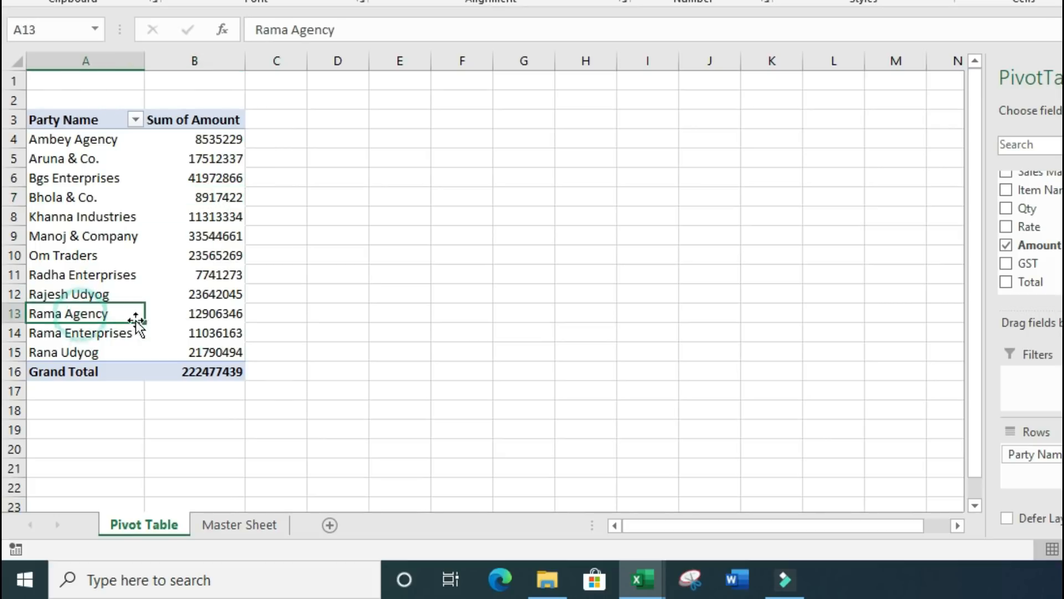
pyautogui.click(199, 315)
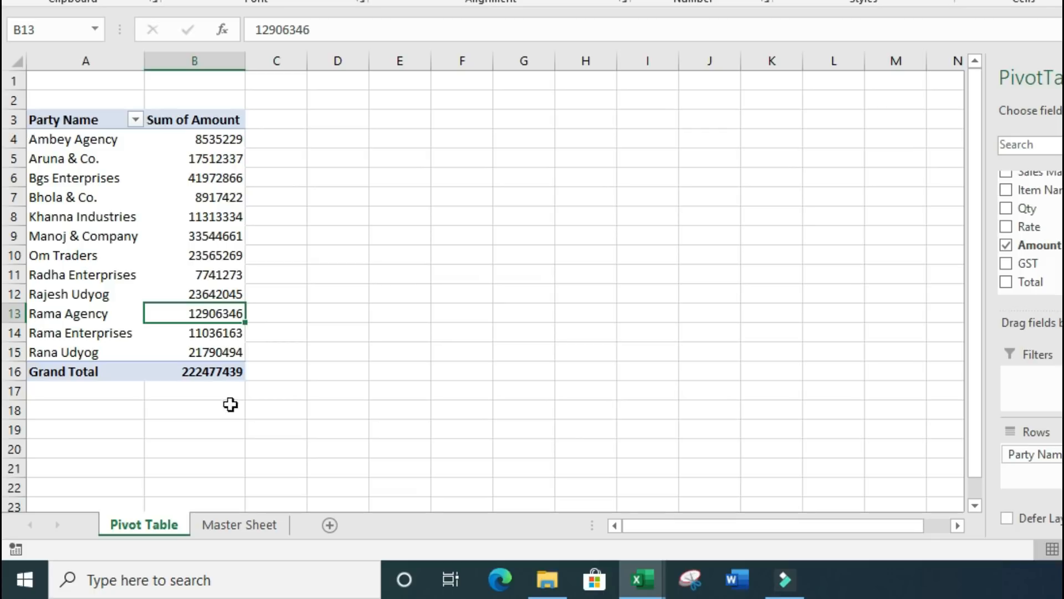
pyautogui.click(62, 314)
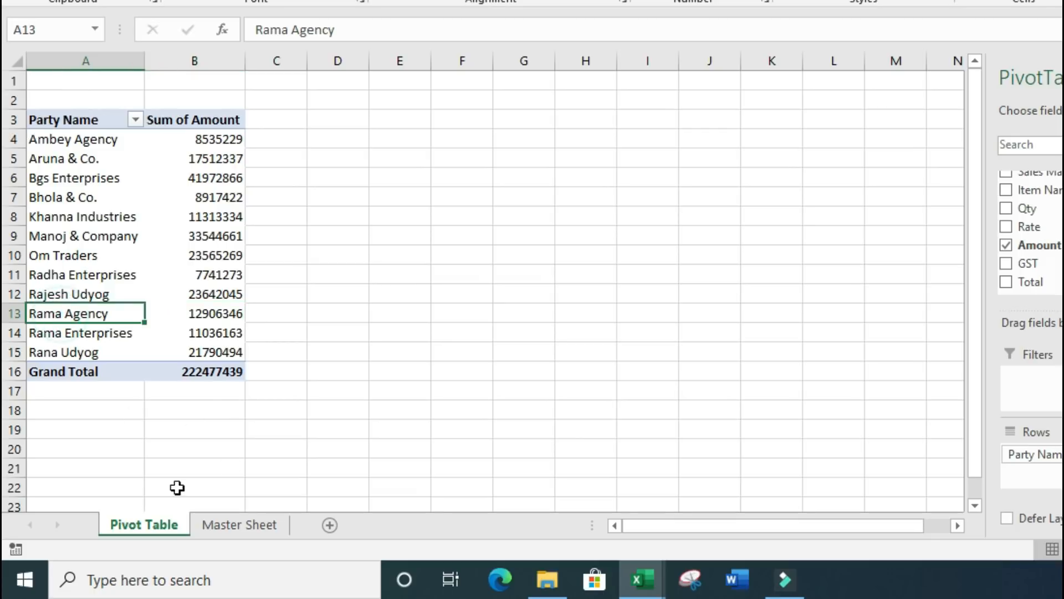
# - Filter the Master Sheet to only Rama Agency and compare its Amount column total with the PivotTable
pyautogui.click(230, 525)
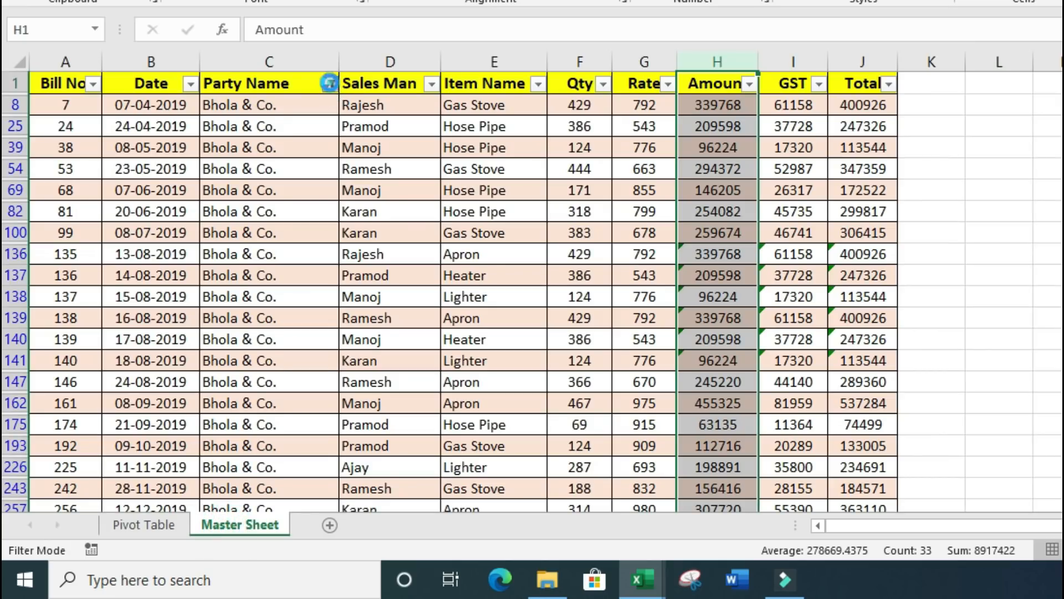
pyautogui.click(331, 84)
pyautogui.click(143, 368)
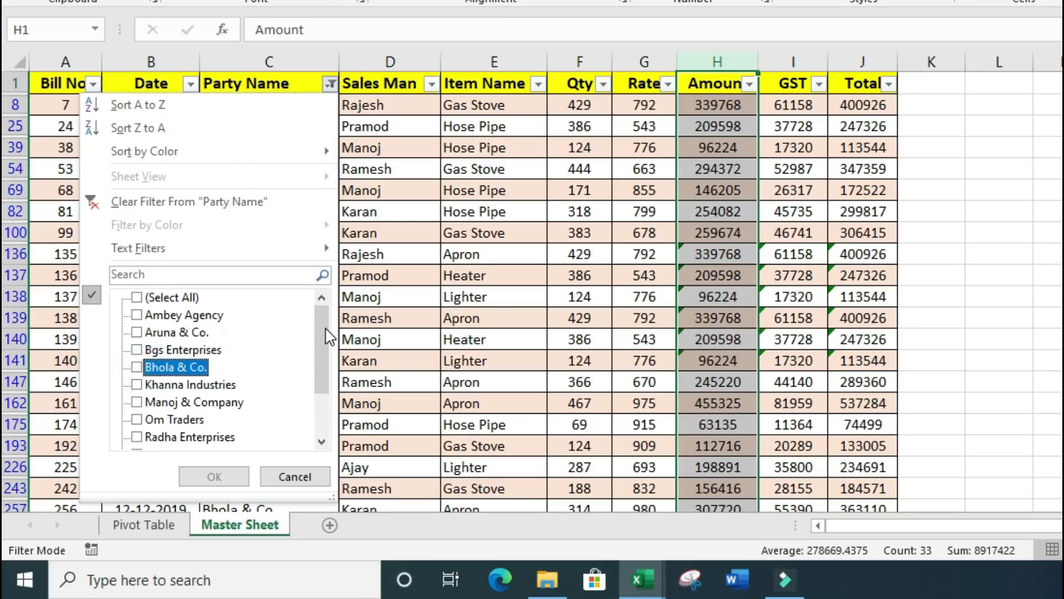
pyautogui.moveTo(327, 333); pyautogui.dragTo(325, 385)
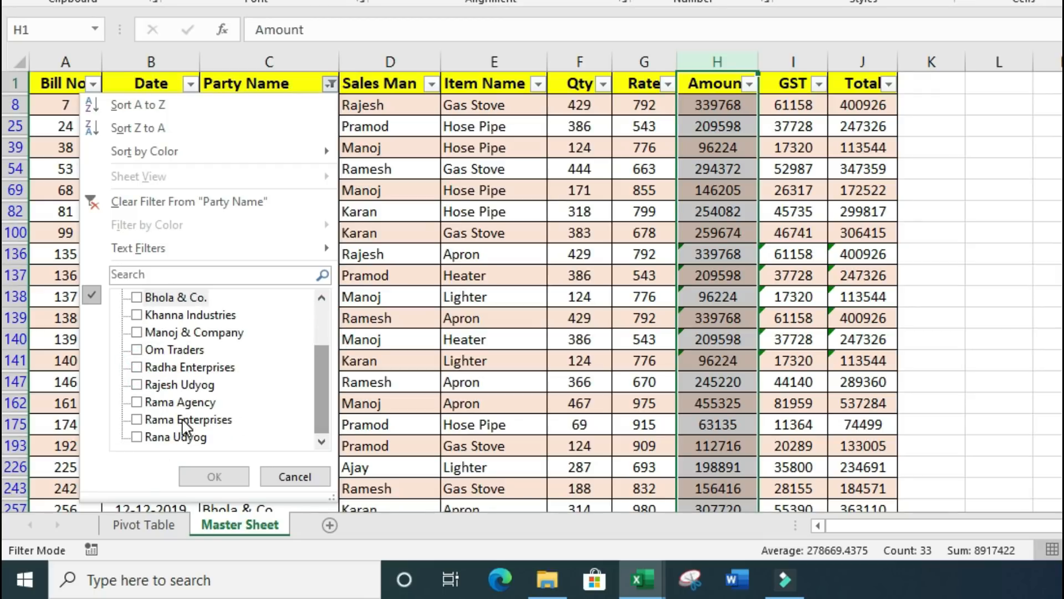
pyautogui.click(182, 403)
pyautogui.click(214, 476)
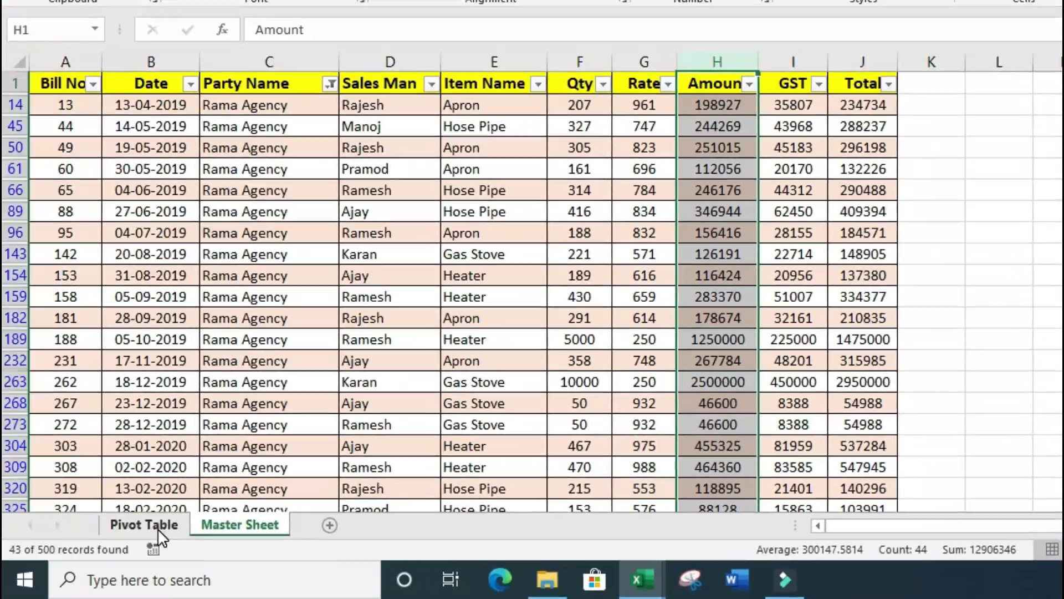
pyautogui.click(157, 528)
pyautogui.click(211, 314)
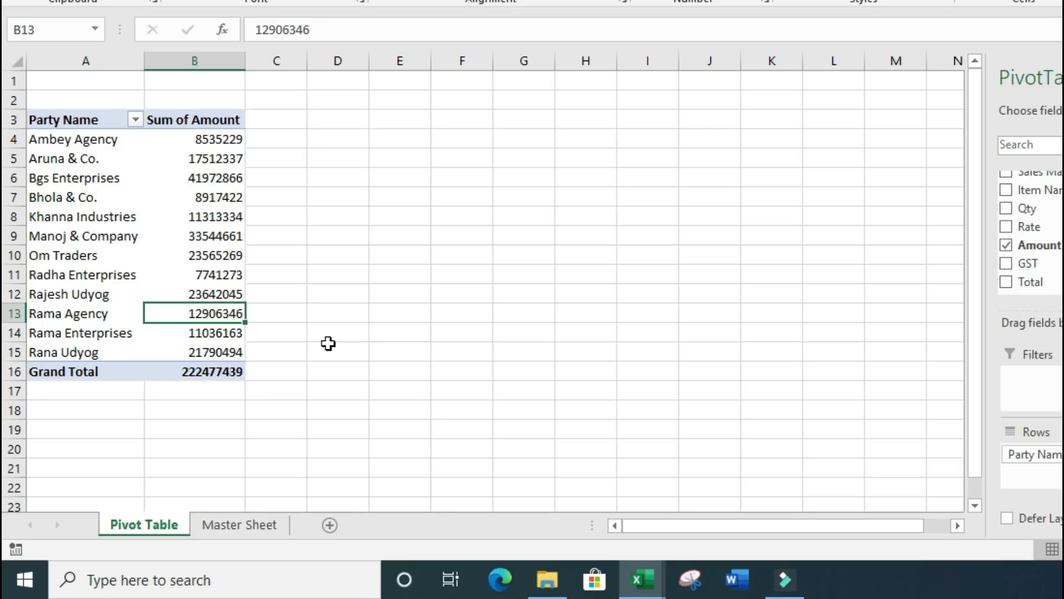
# - Restore all parties in the Party Name filter of the Master Sheet
pyautogui.click(250, 525)
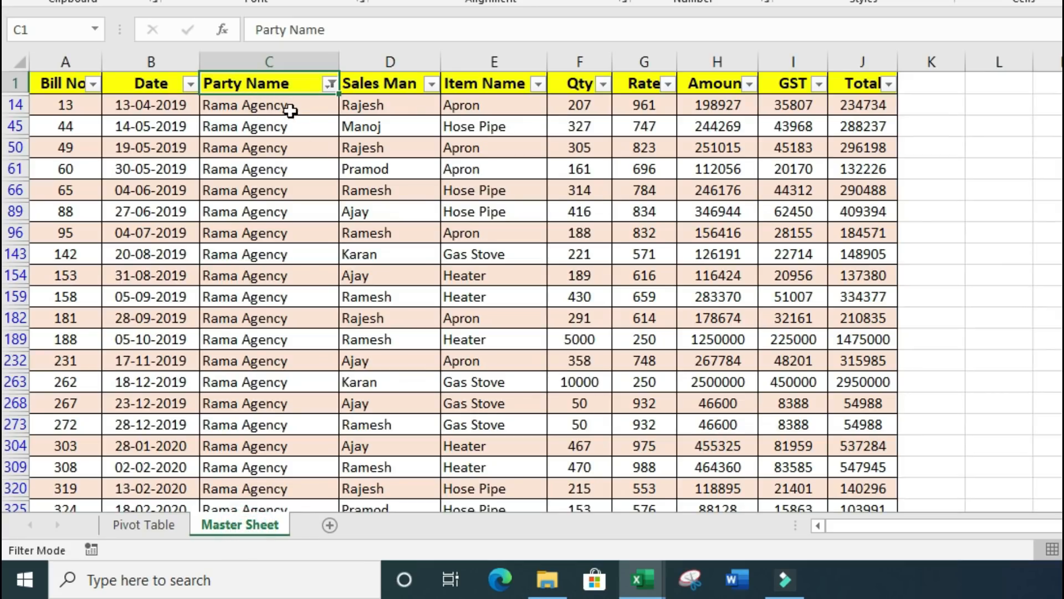
pyautogui.moveTo(292, 107); pyautogui.dragTo(294, 339)
pyautogui.click(292, 166)
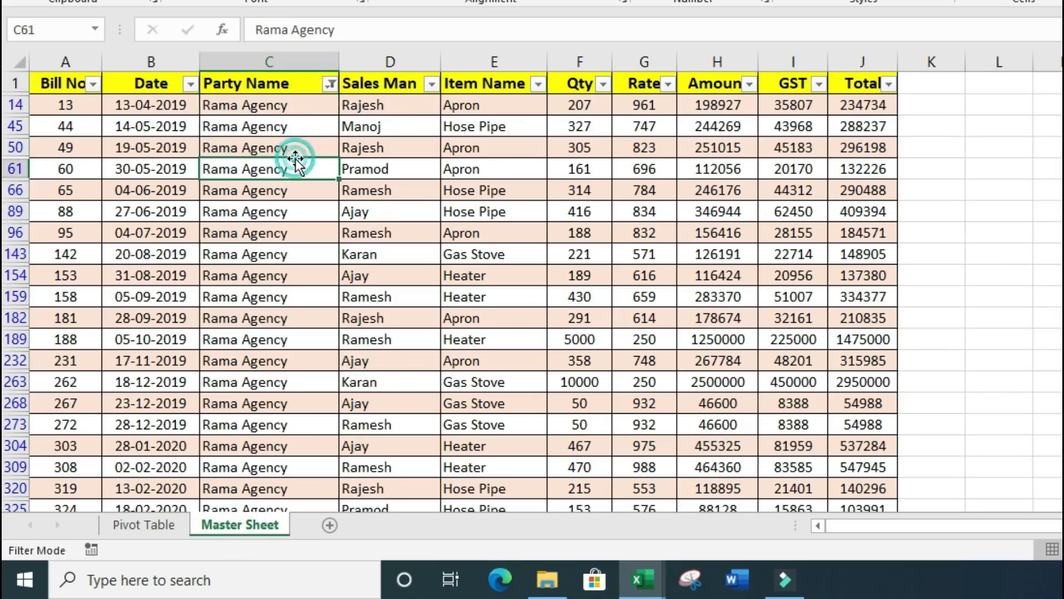
pyautogui.click(305, 81)
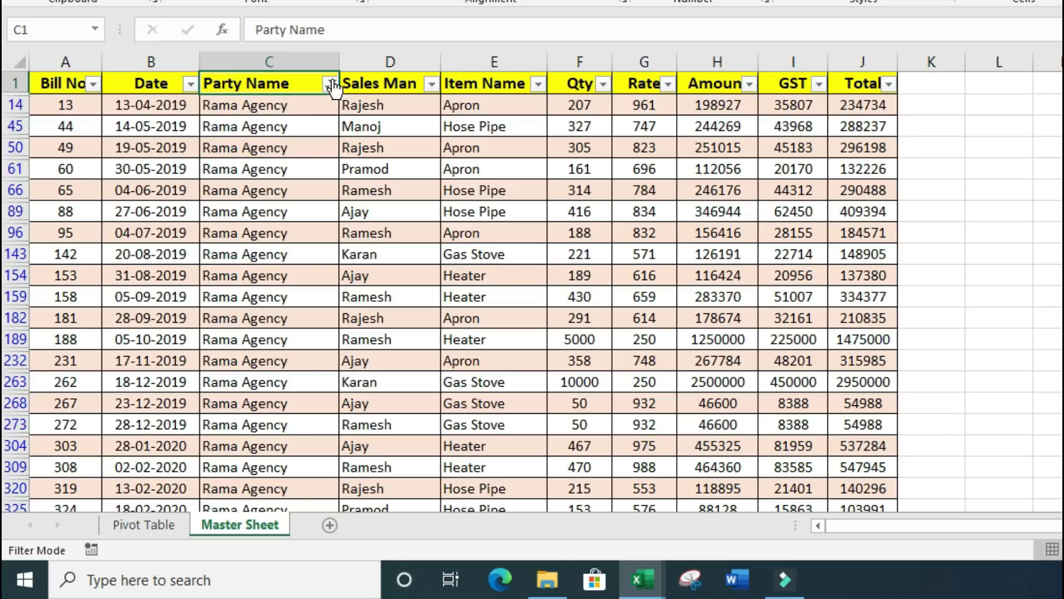
pyautogui.click(330, 84)
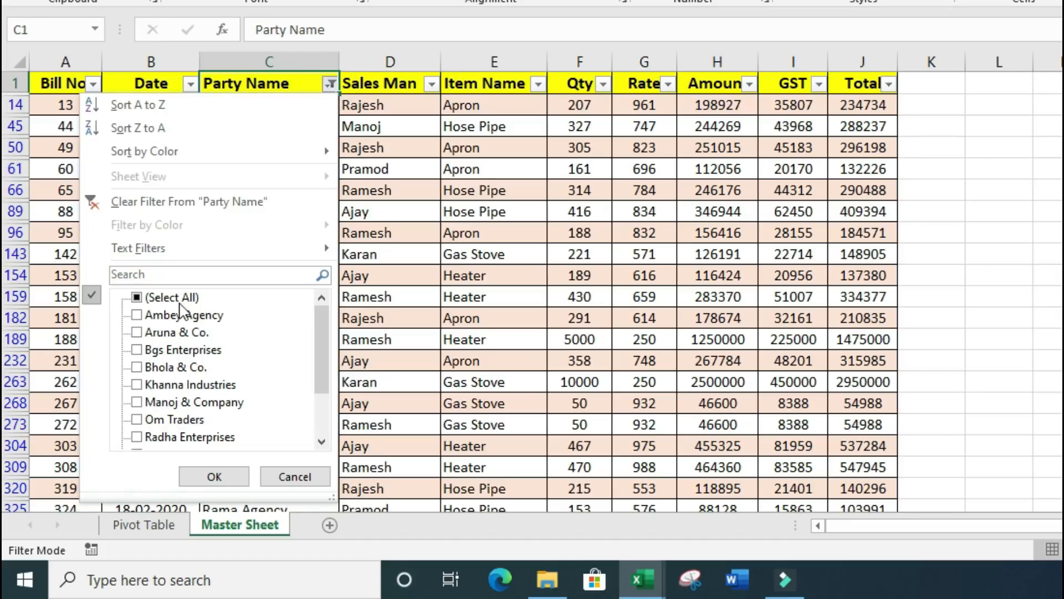
pyautogui.click(147, 300)
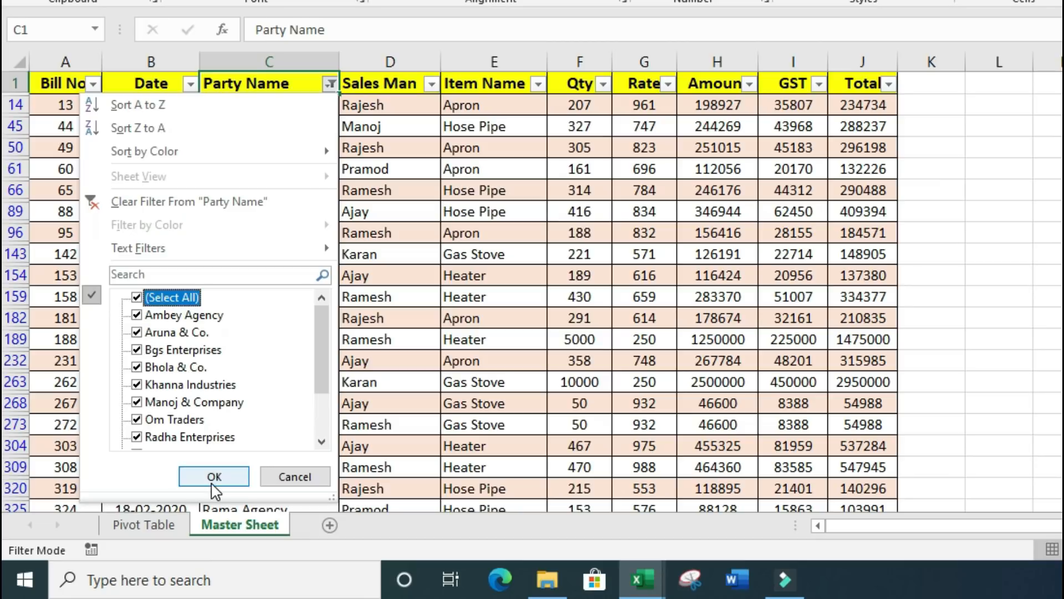
pyautogui.click(231, 482)
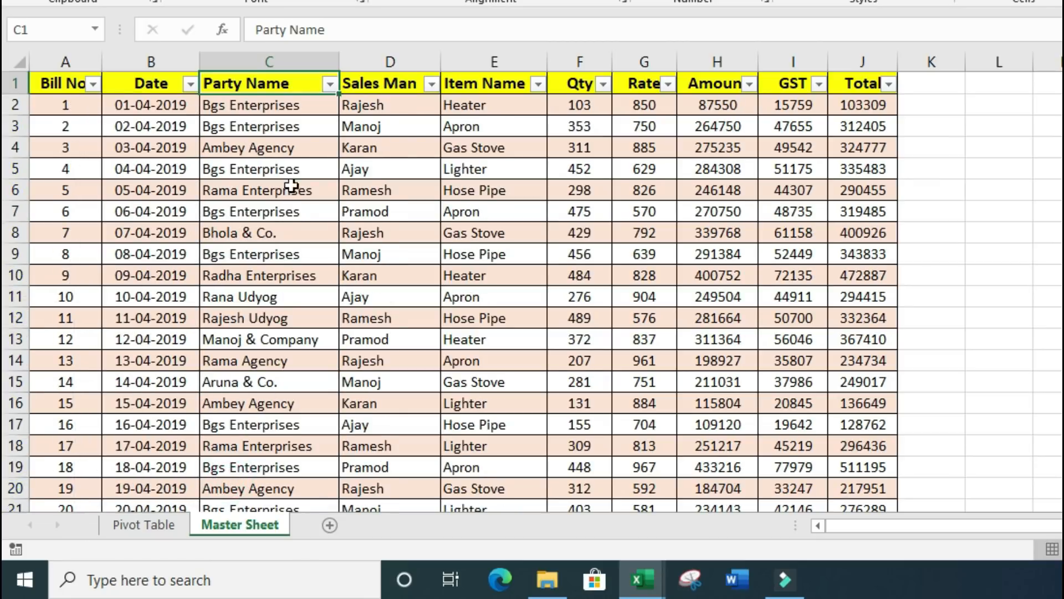
# - Review the Party Name, Sales Man and Qty columns of the Master Sheet as source fields for another PivotTable
pyautogui.moveTo(285, 102); pyautogui.dragTo(309, 425)
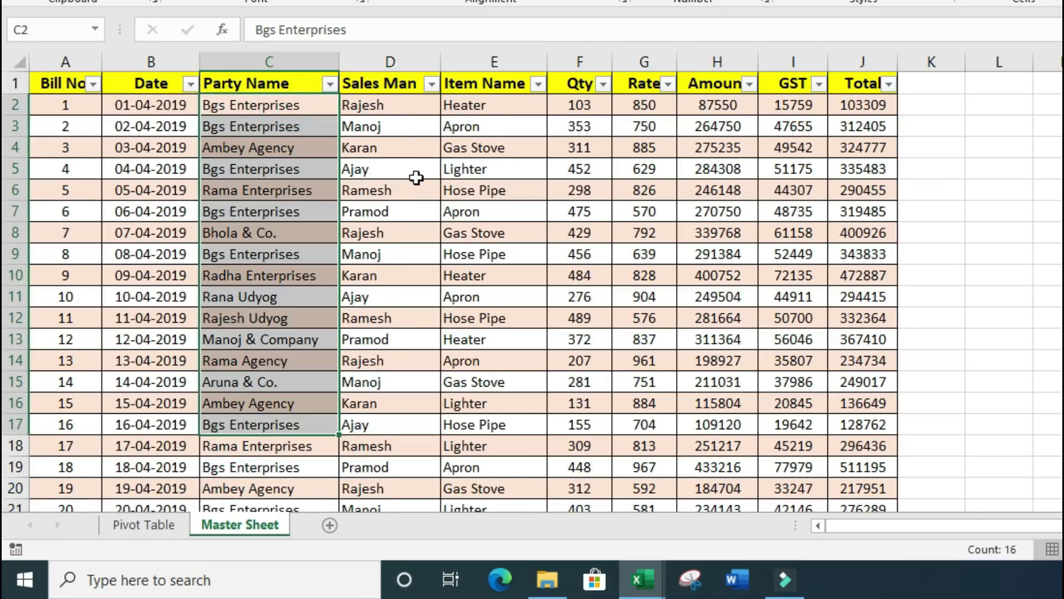
pyautogui.click(372, 128)
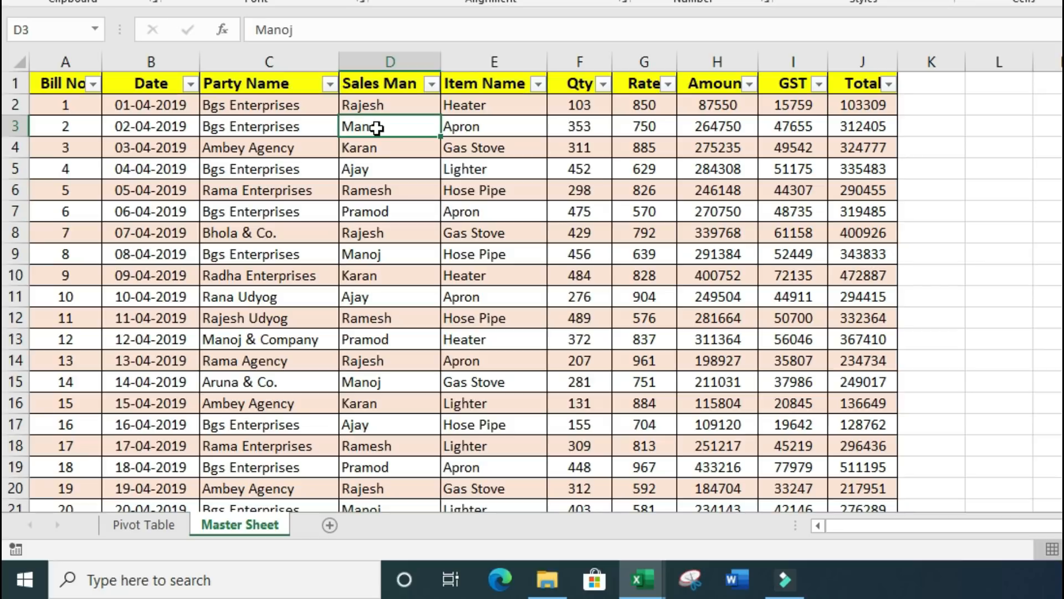
pyautogui.click(397, 58)
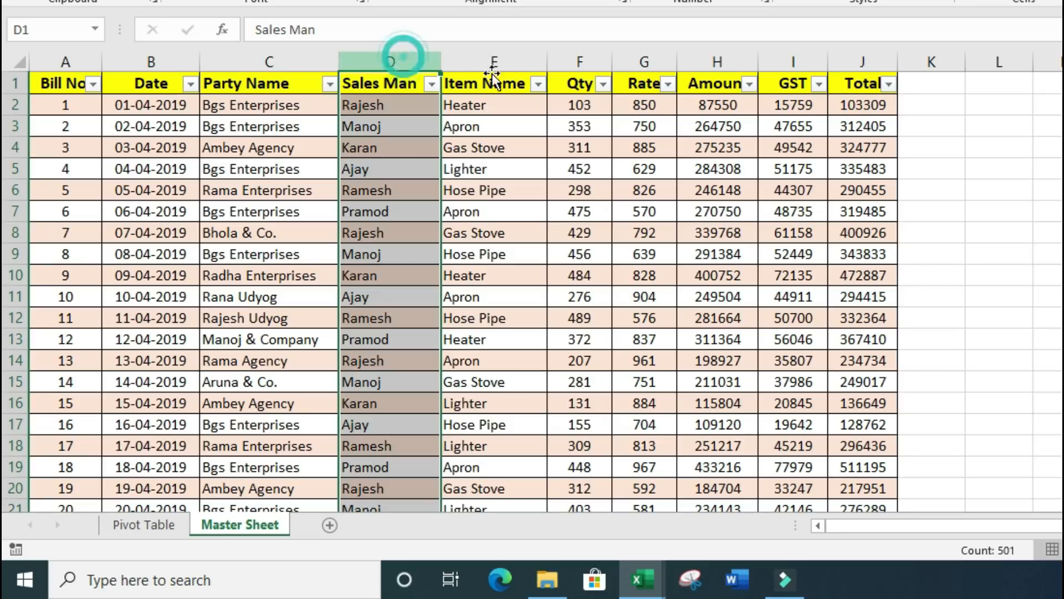
pyautogui.click(579, 53)
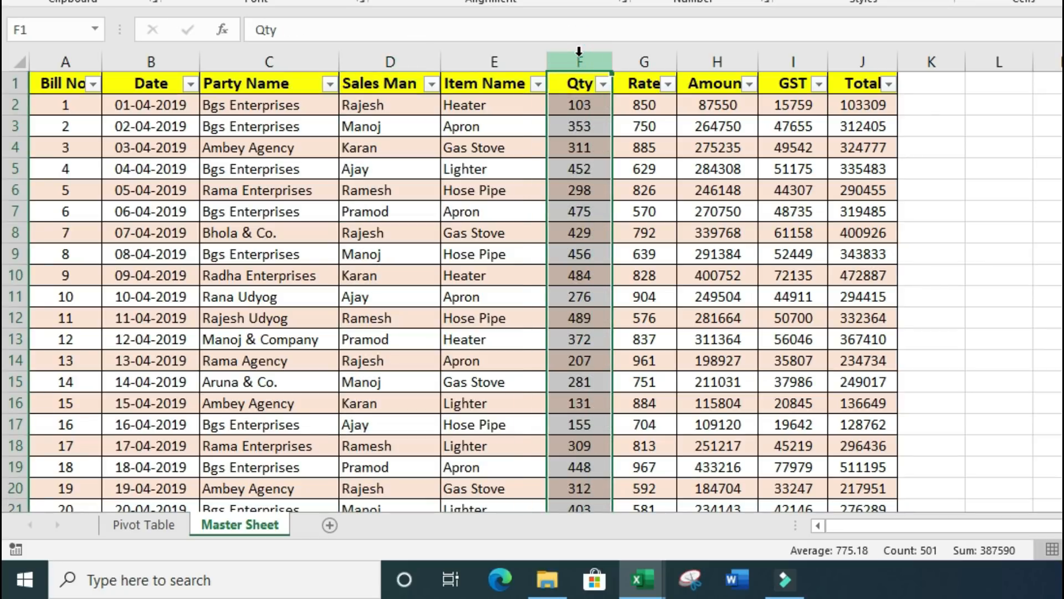
# - Create a PivotTable from Table2 on the existing Pivot Table worksheet, placed at cell D3
pyautogui.click(377, 167)
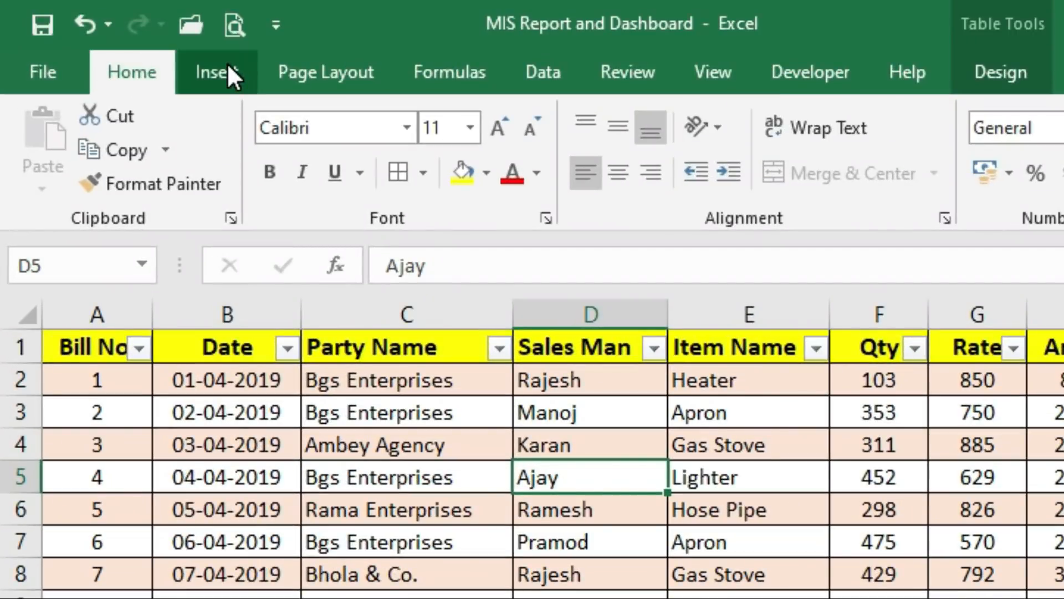
pyautogui.click(227, 63)
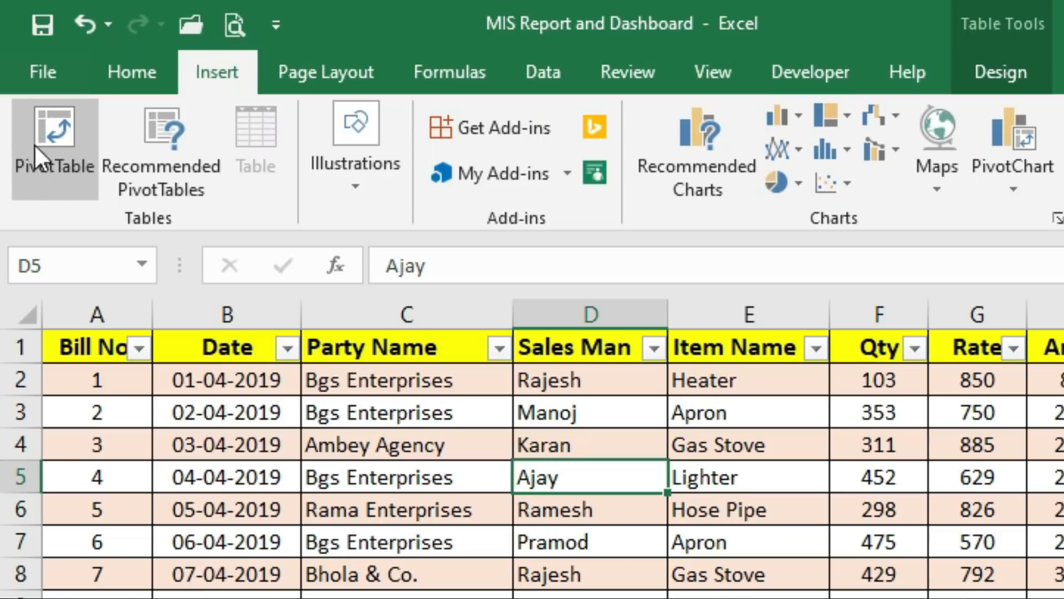
pyautogui.click(48, 118)
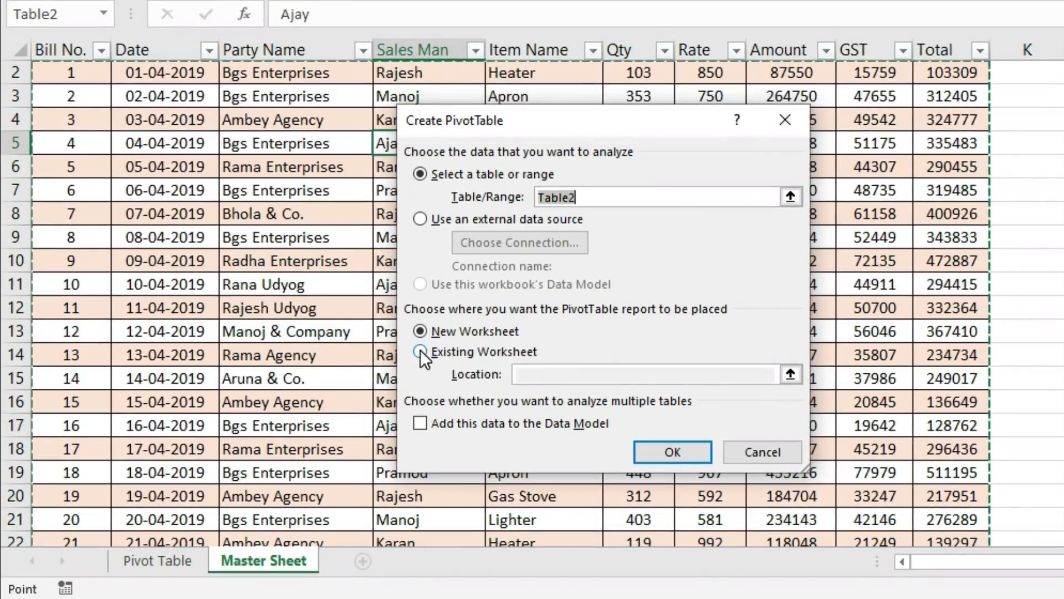
pyautogui.click(420, 350)
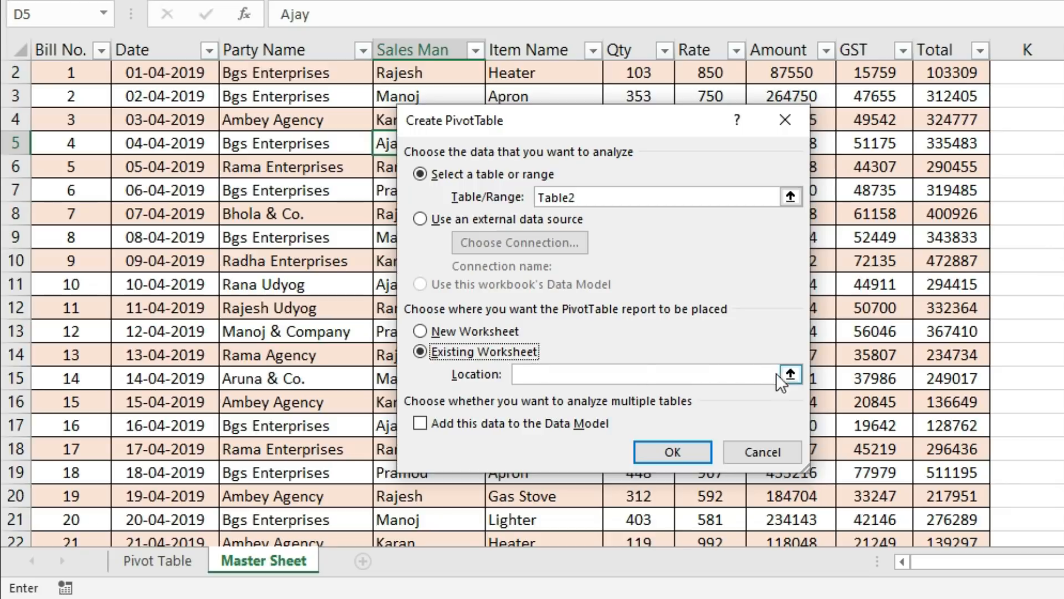
pyautogui.click(791, 374)
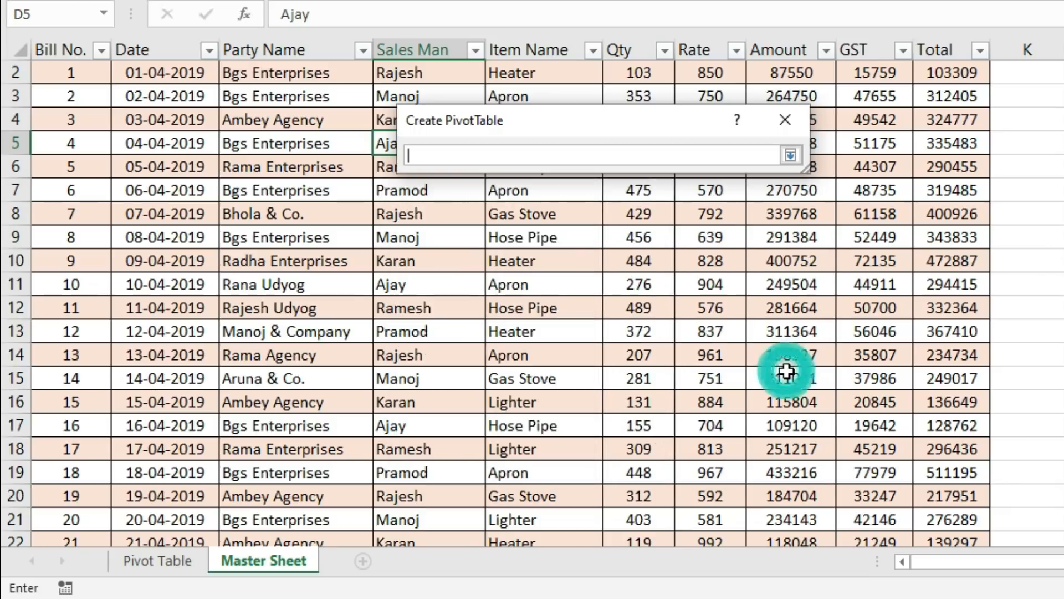
pyautogui.click(162, 564)
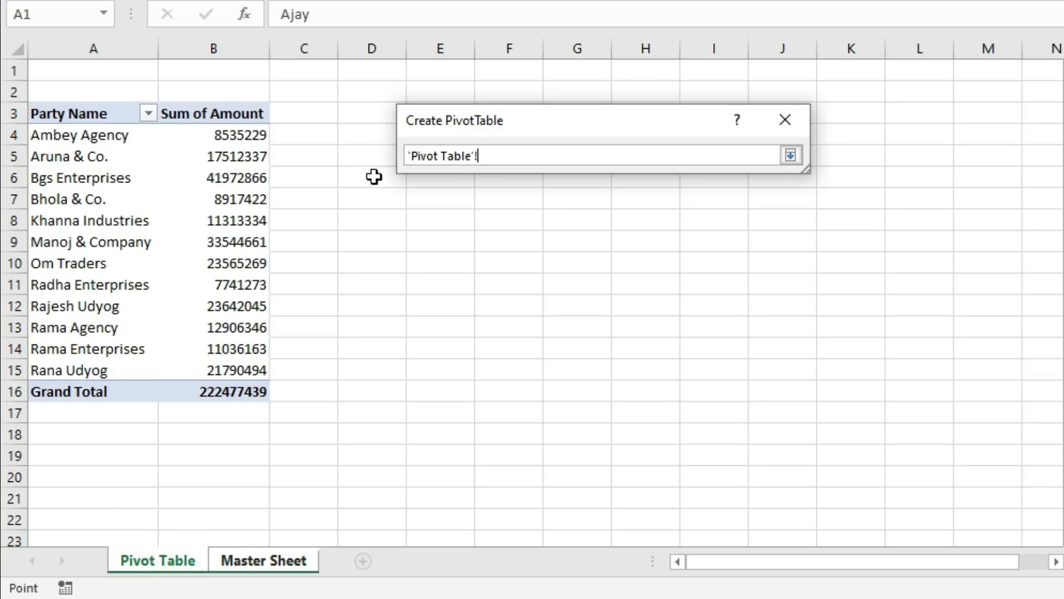
pyautogui.click(361, 116)
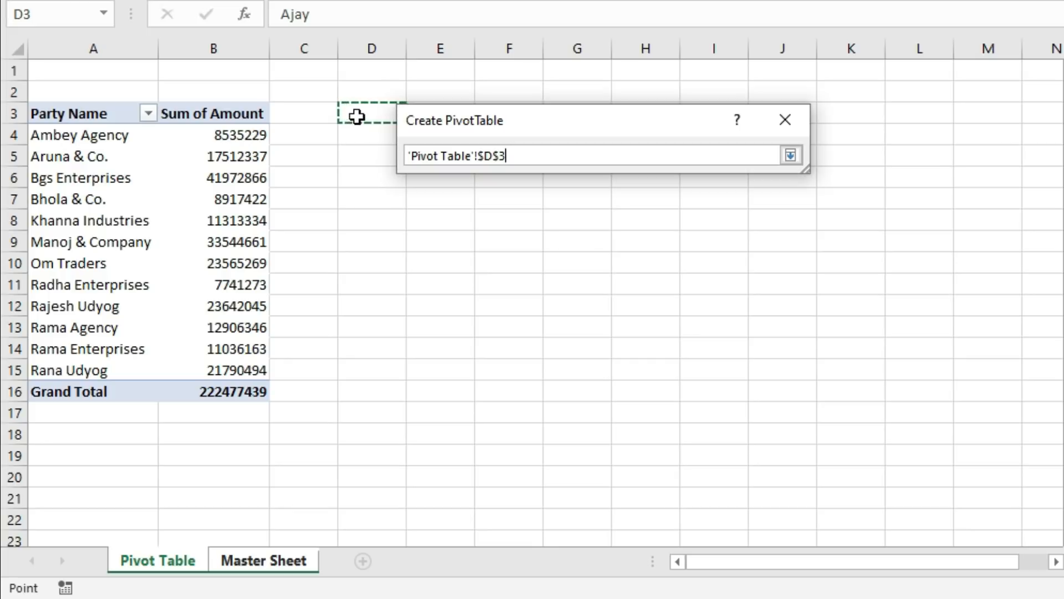
pyautogui.click(790, 154)
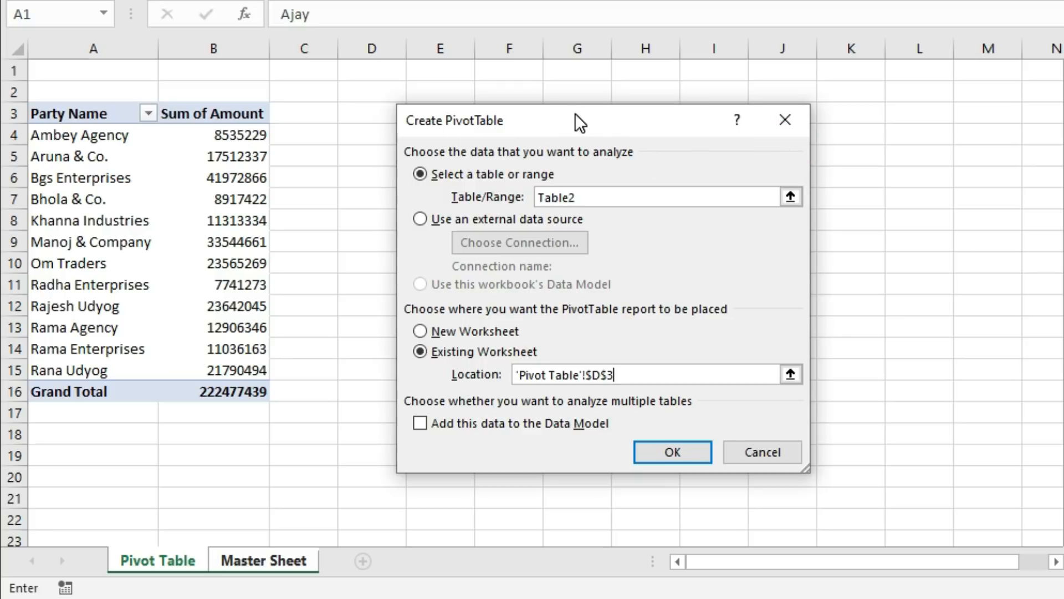
pyautogui.click(700, 455)
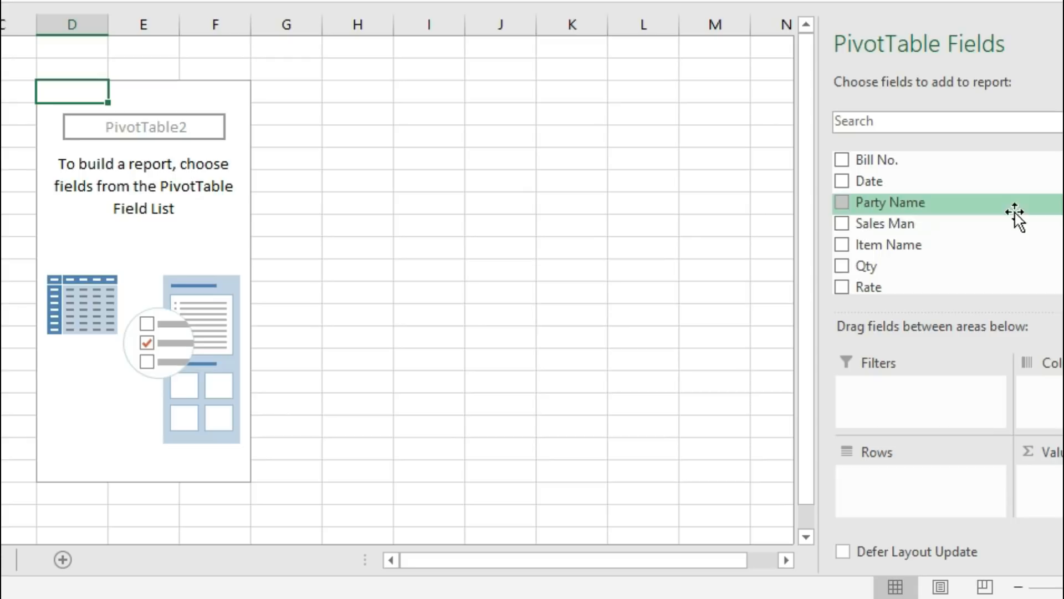
# - Add Sales Man as rows and Qty as summed values to the new PivotTable, and rename its row header Sales Man
pyautogui.click(843, 226)
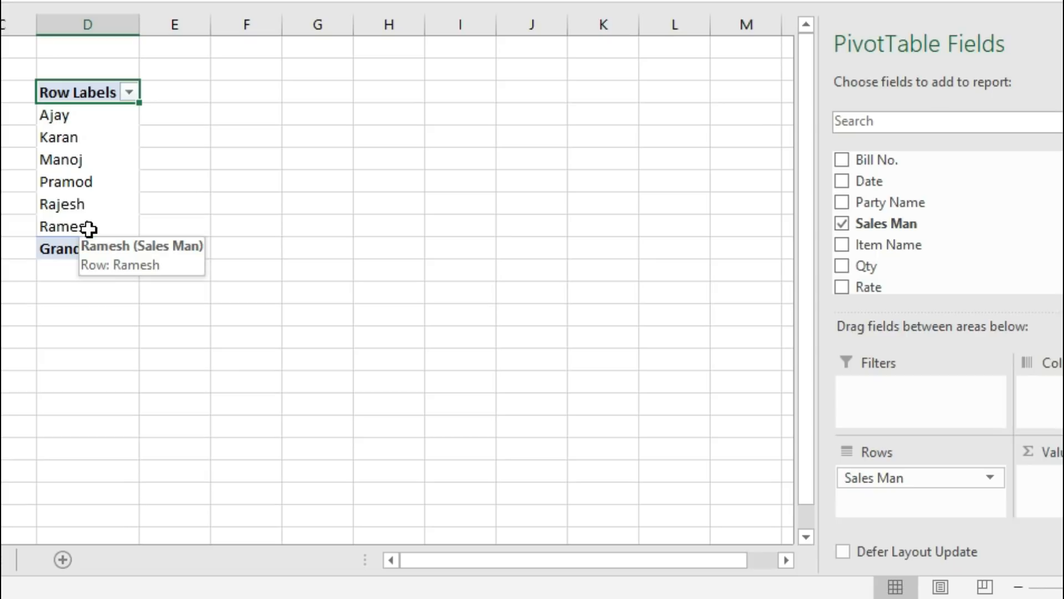
pyautogui.click(841, 266)
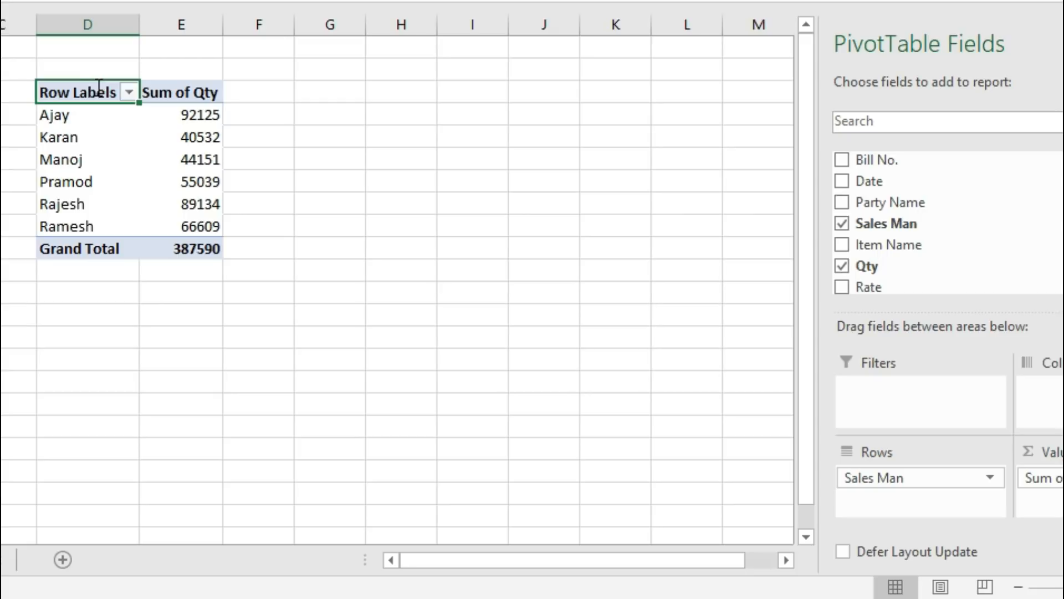
pyautogui.write('Sales ')
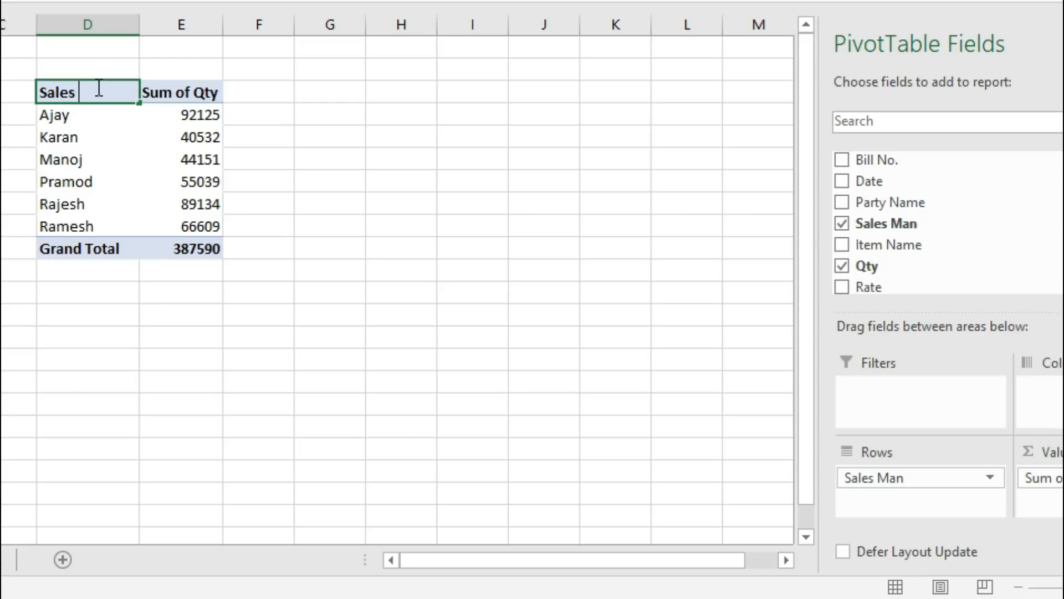
pyautogui.write('Man')
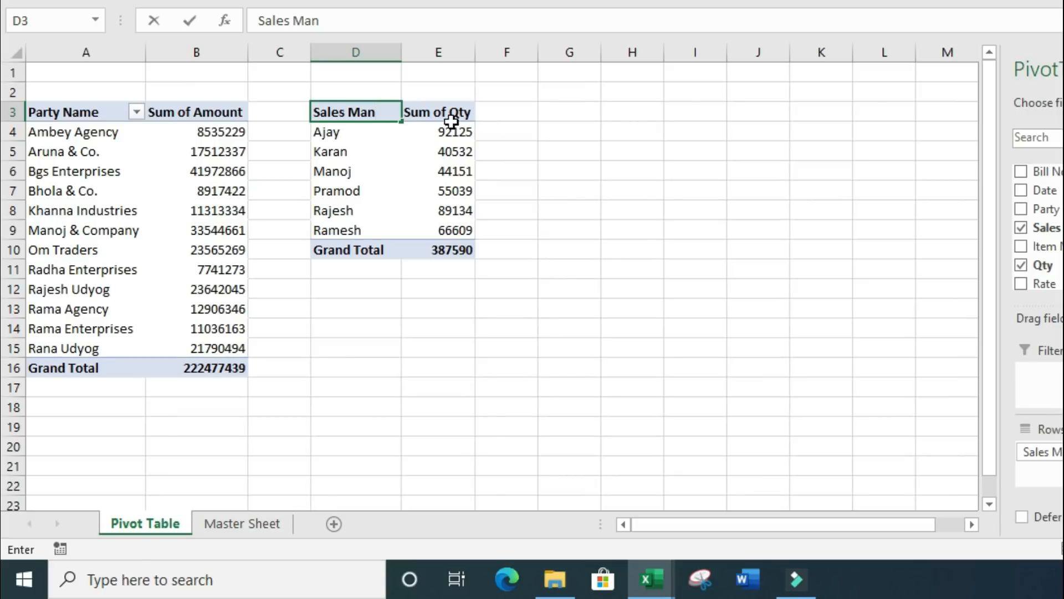
pyautogui.click(448, 113)
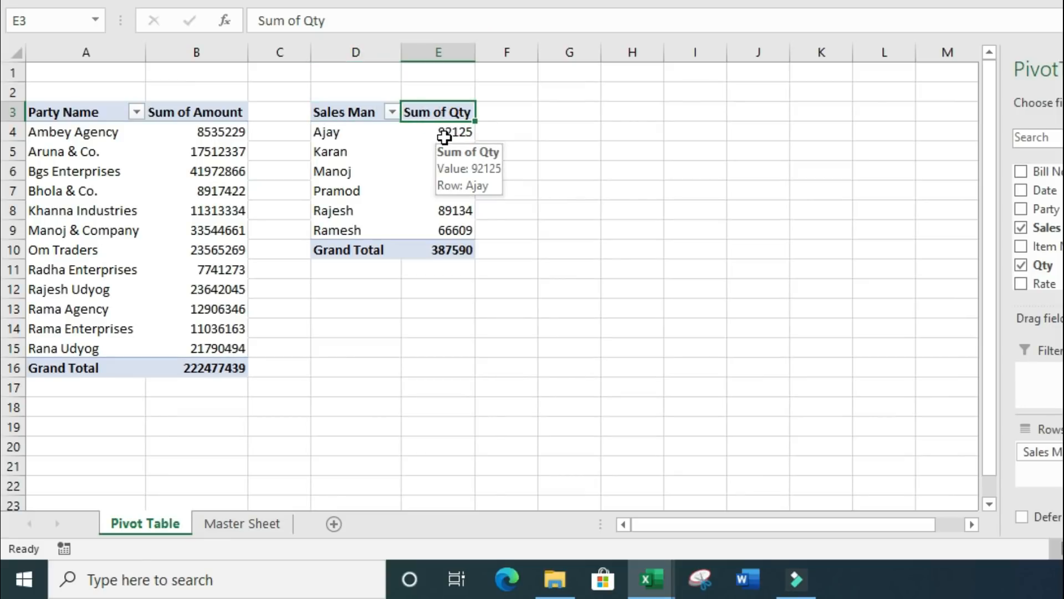
# - Examine the summed quantities for each salesman in the new PivotTable
pyautogui.click(444, 138)
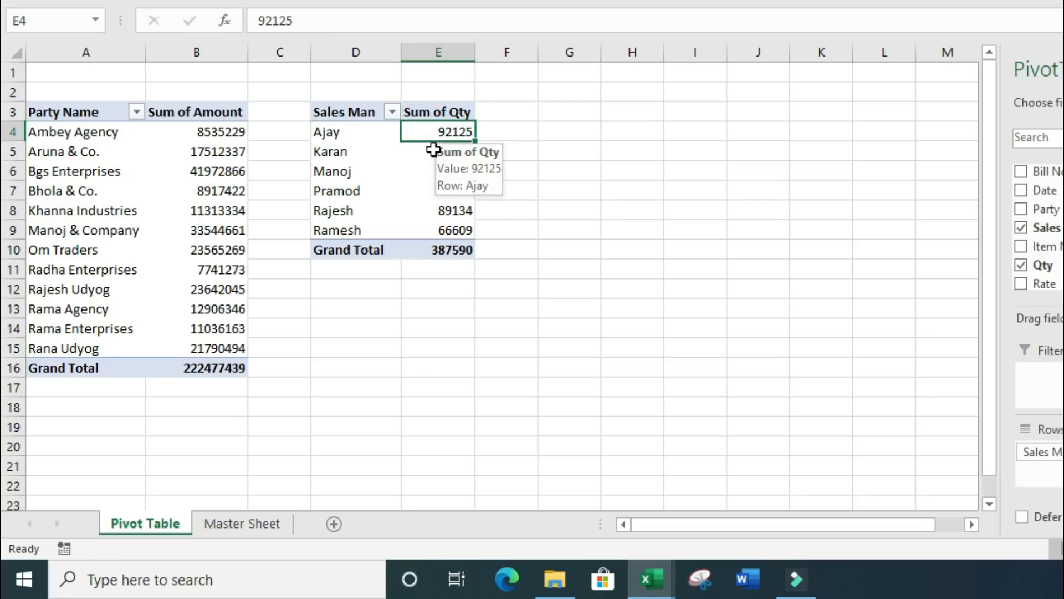
pyautogui.press('Down')
pyautogui.press('Down')
pyautogui.press('Down')
pyautogui.press('Down')
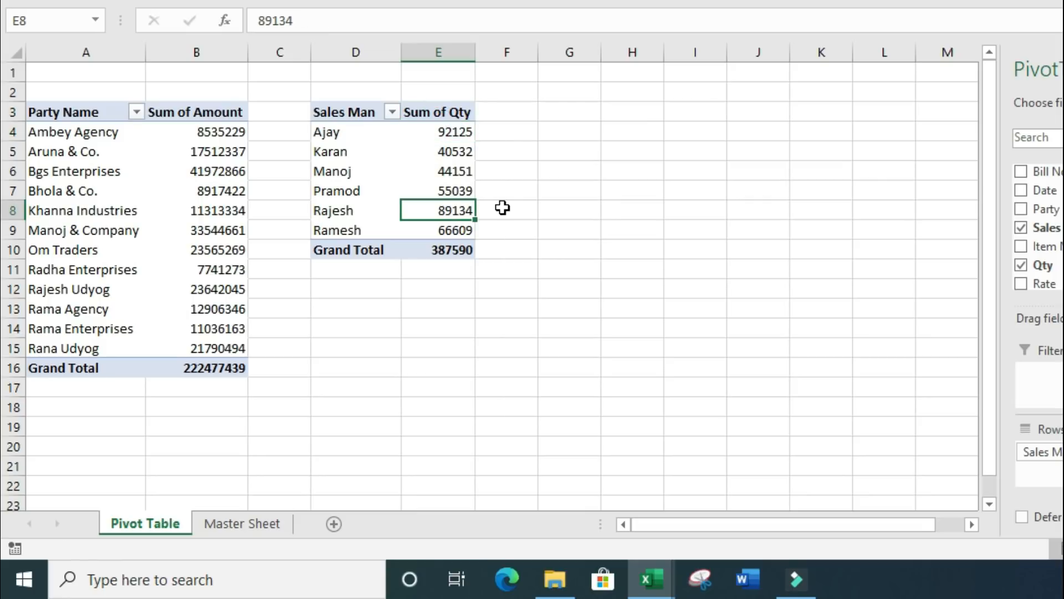
# - Create a PivotTable from the Master Sheet's Table2 on the existing Pivot Table worksheet, placed at cell G3
pyautogui.hotkey('ctrl', 'pagedown')
pyautogui.click(408, 138)
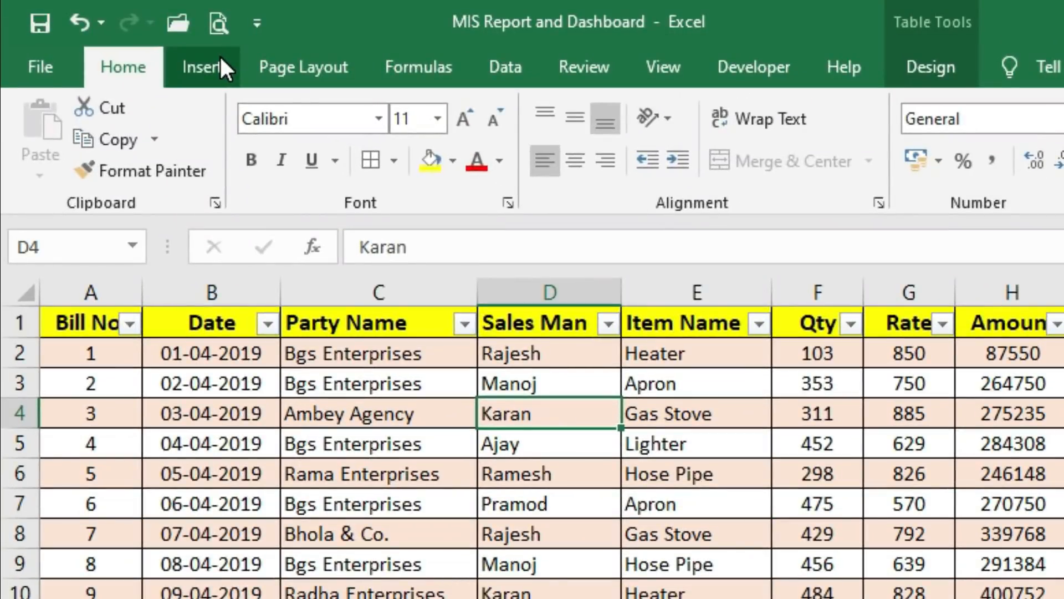
pyautogui.click(221, 57)
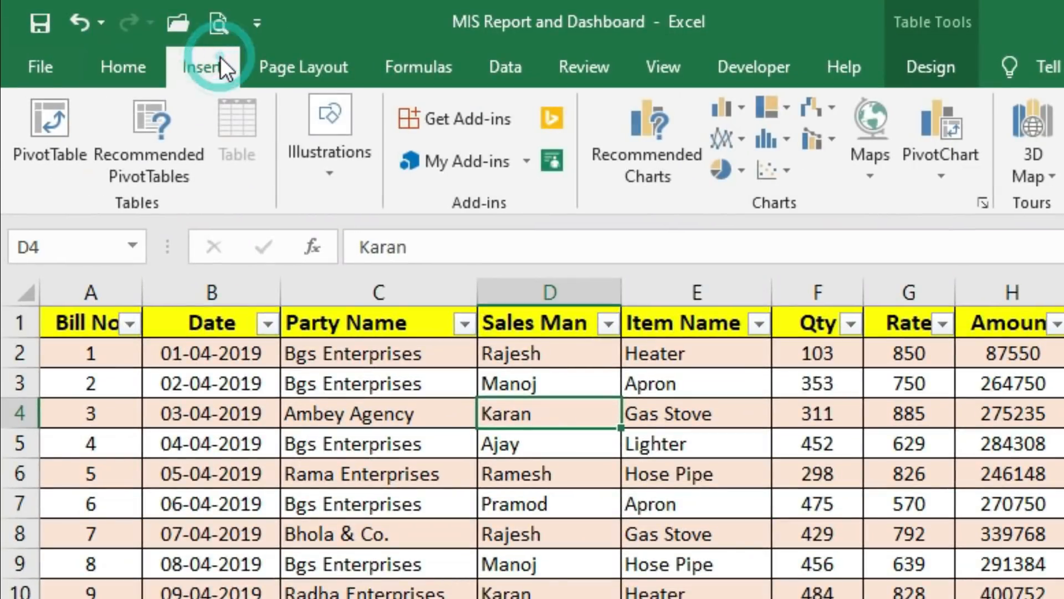
pyautogui.click(51, 115)
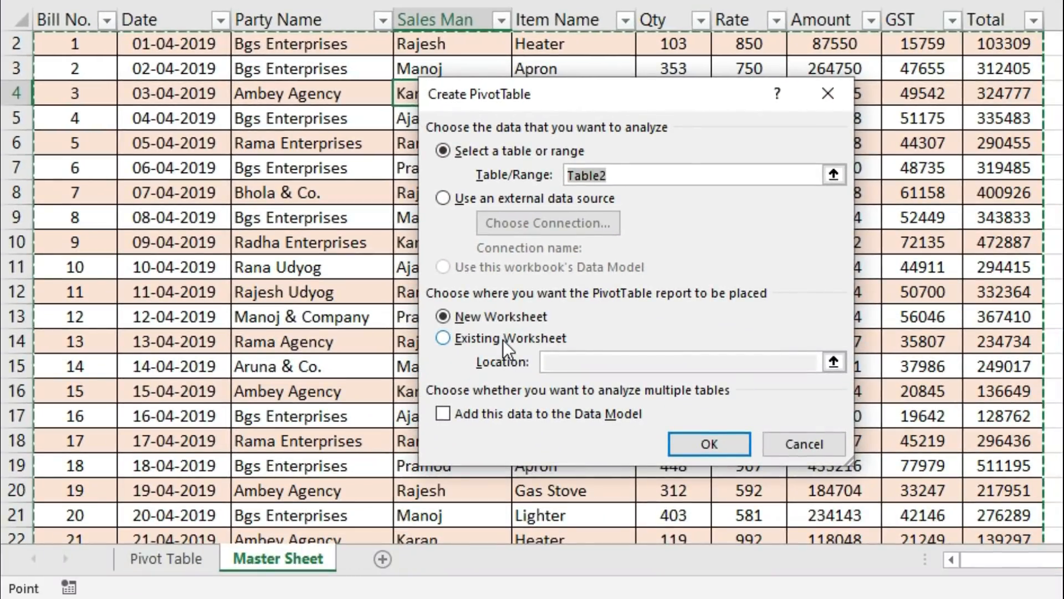
pyautogui.click(484, 335)
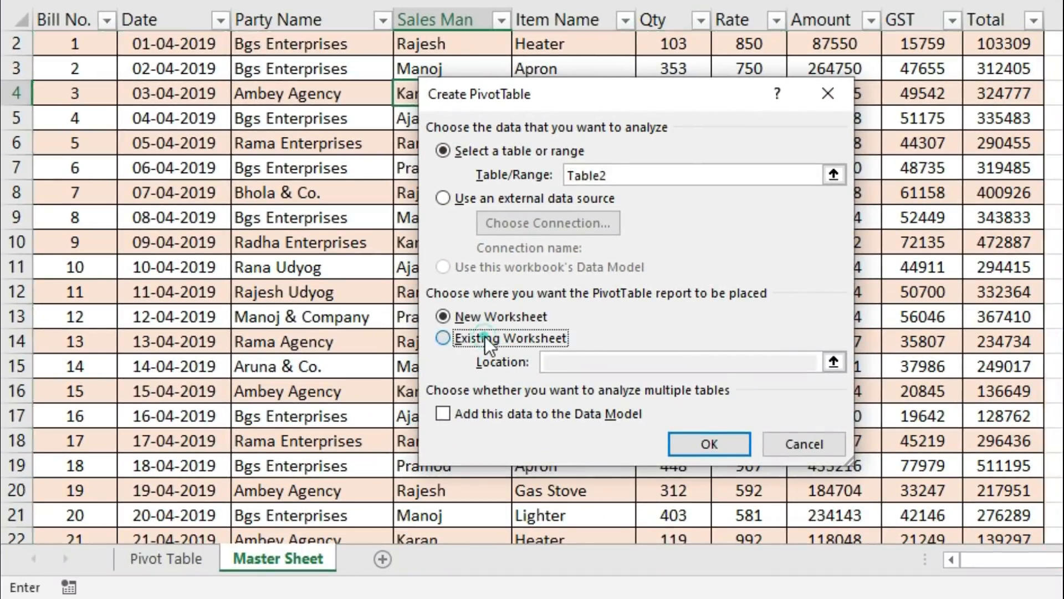
pyautogui.click(605, 358)
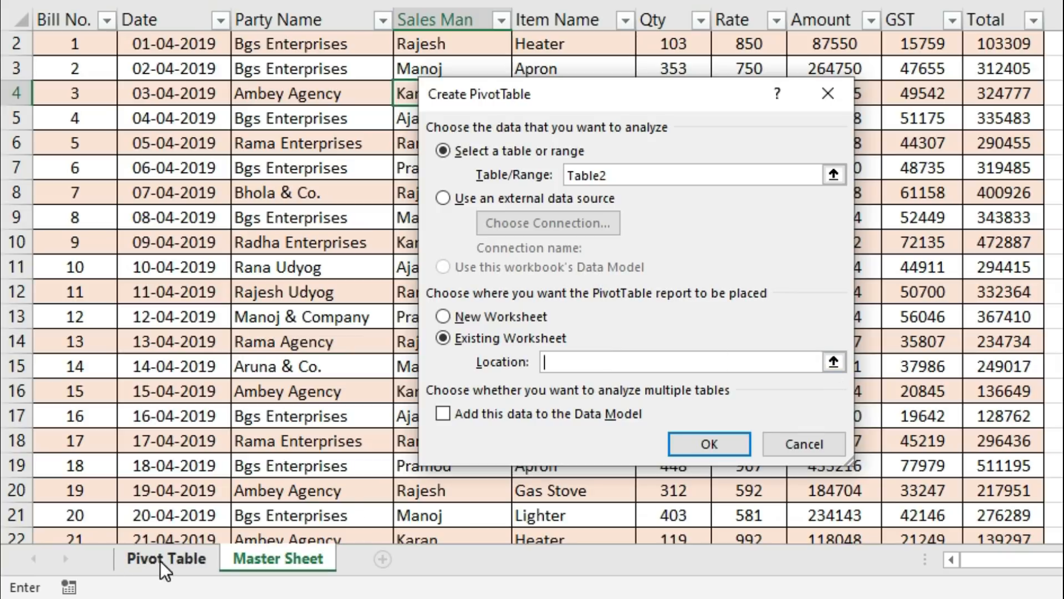
pyautogui.click(556, 366)
pyautogui.click(574, 362)
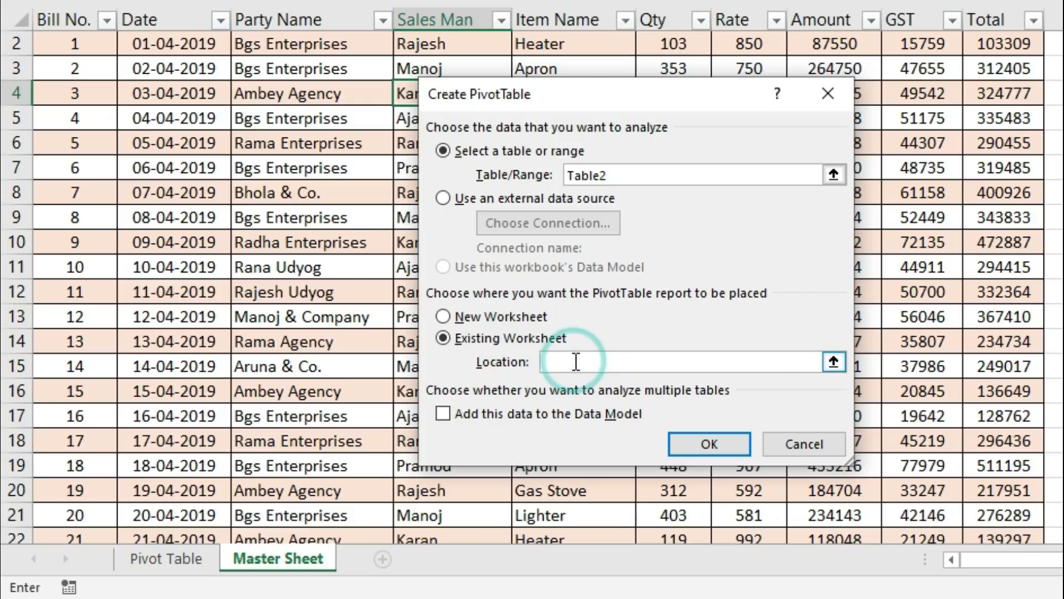
pyautogui.click(182, 560)
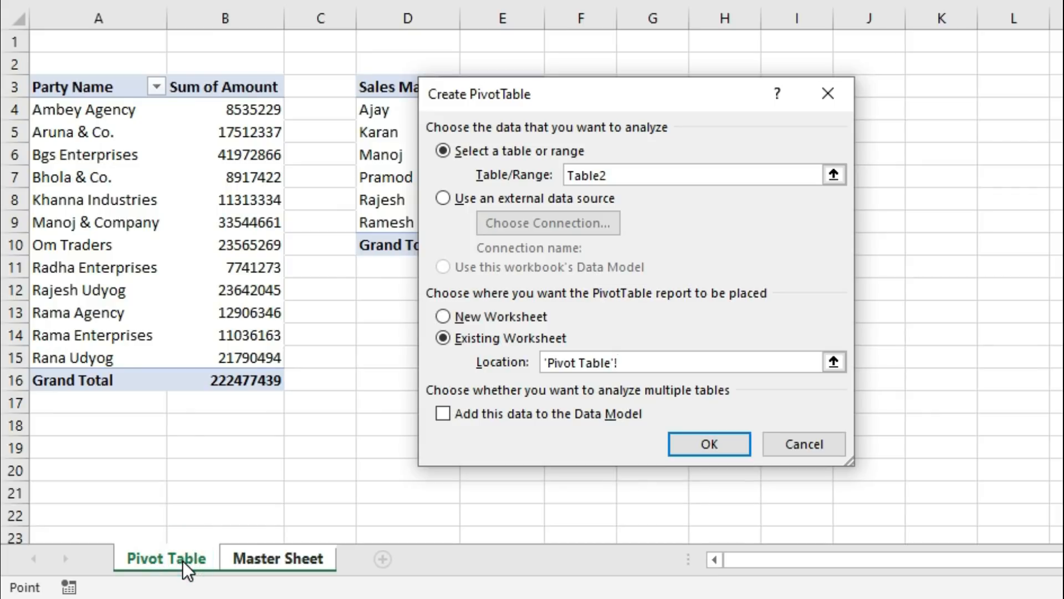
pyautogui.moveTo(584, 105); pyautogui.dragTo(874, 107)
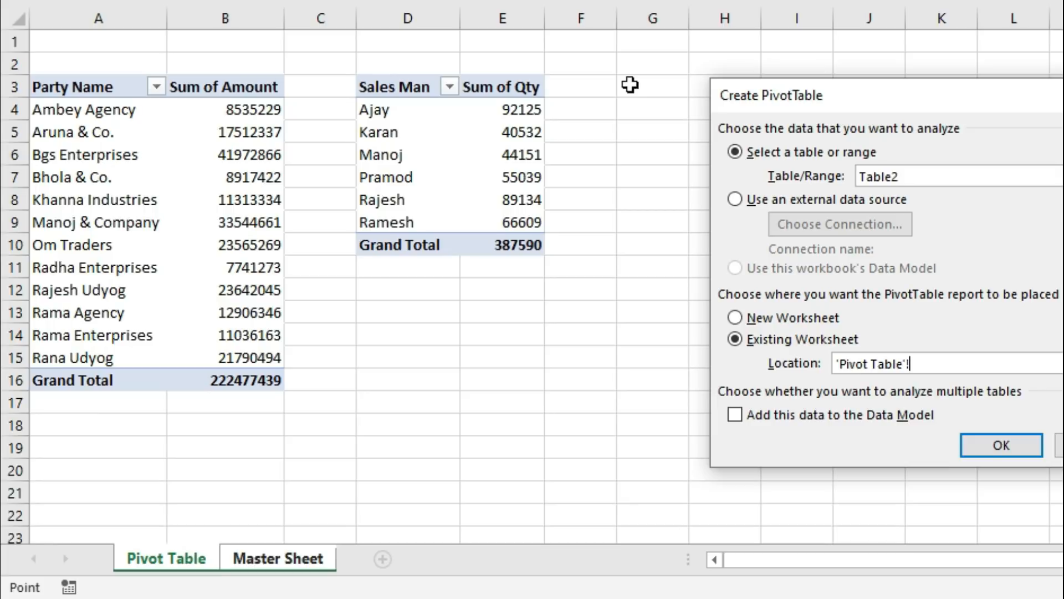
pyautogui.click(630, 85)
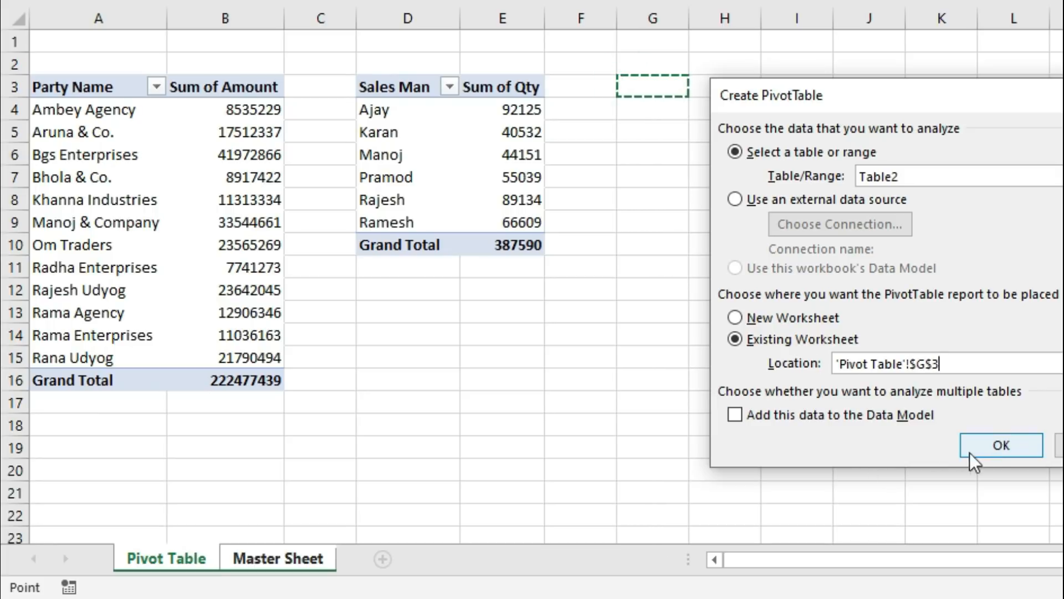
pyautogui.click(991, 449)
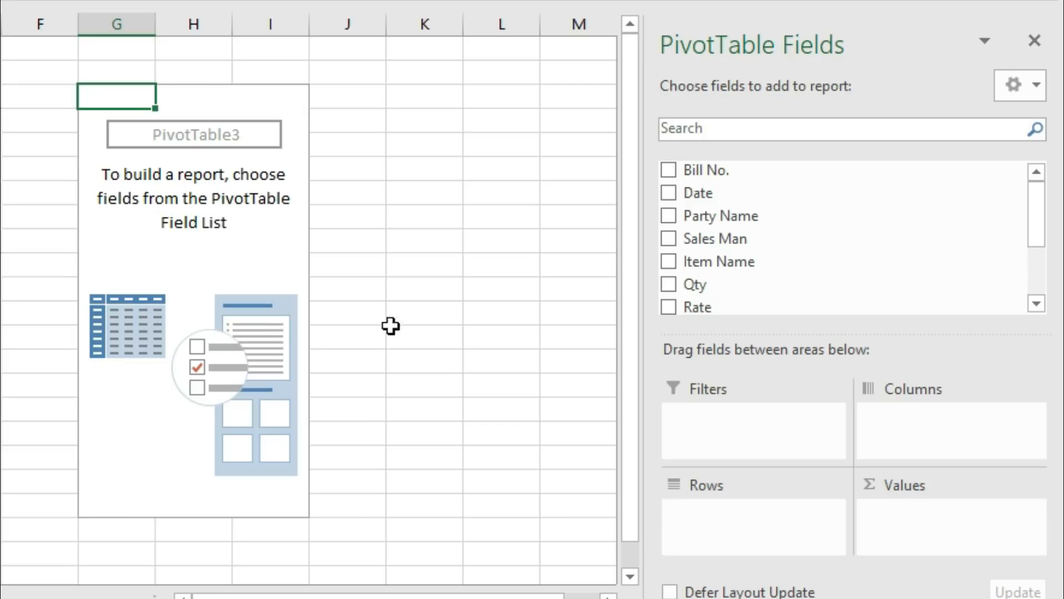
# - Add Item Name as rows and Qty as summed values to the new PivotTable, and rename its row header Item Name
pyautogui.click(668, 262)
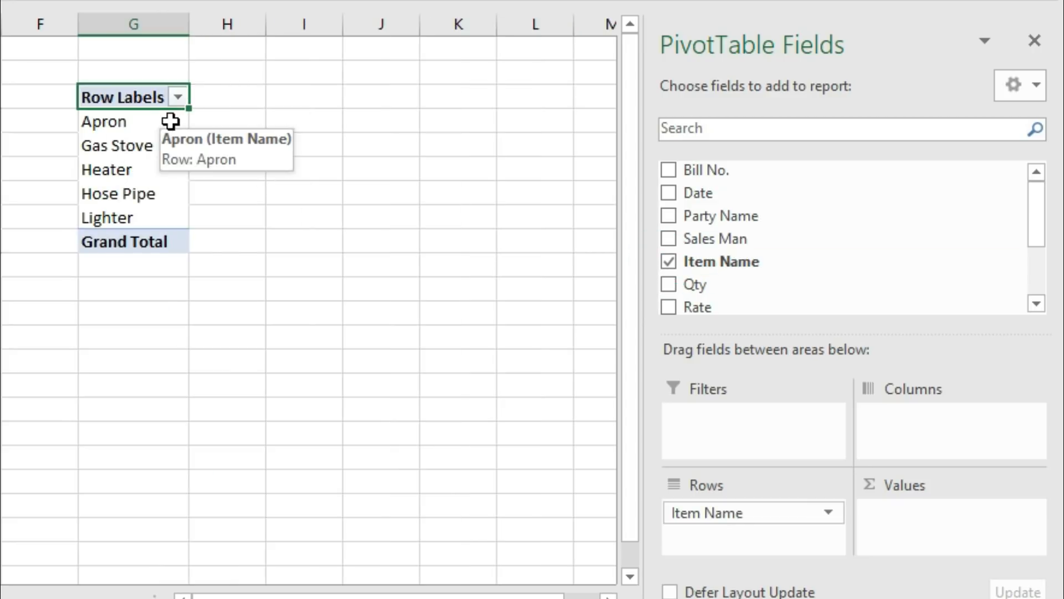
pyautogui.click(668, 285)
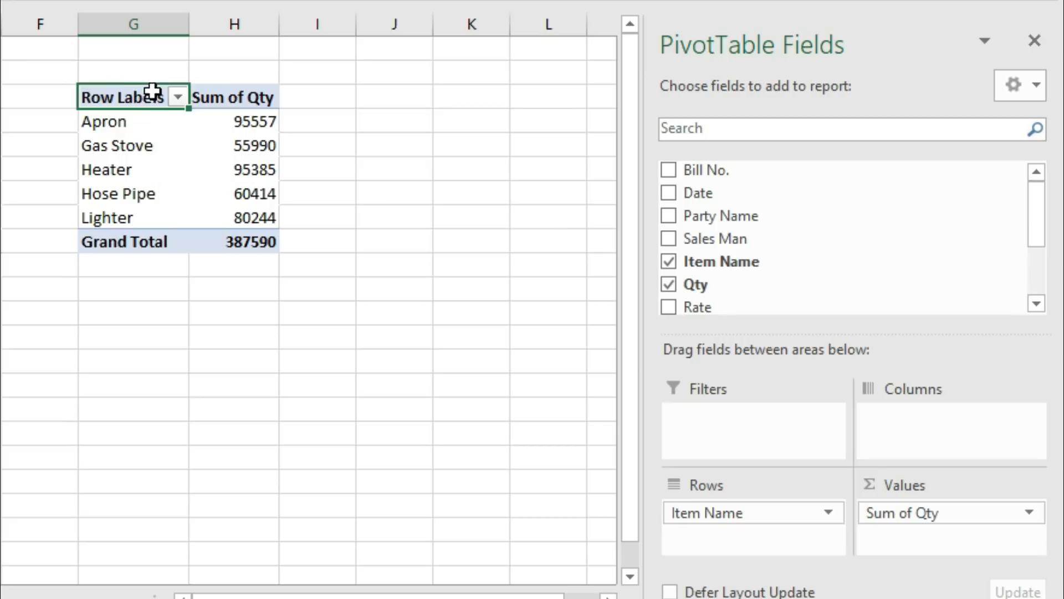
pyautogui.write('Ite')
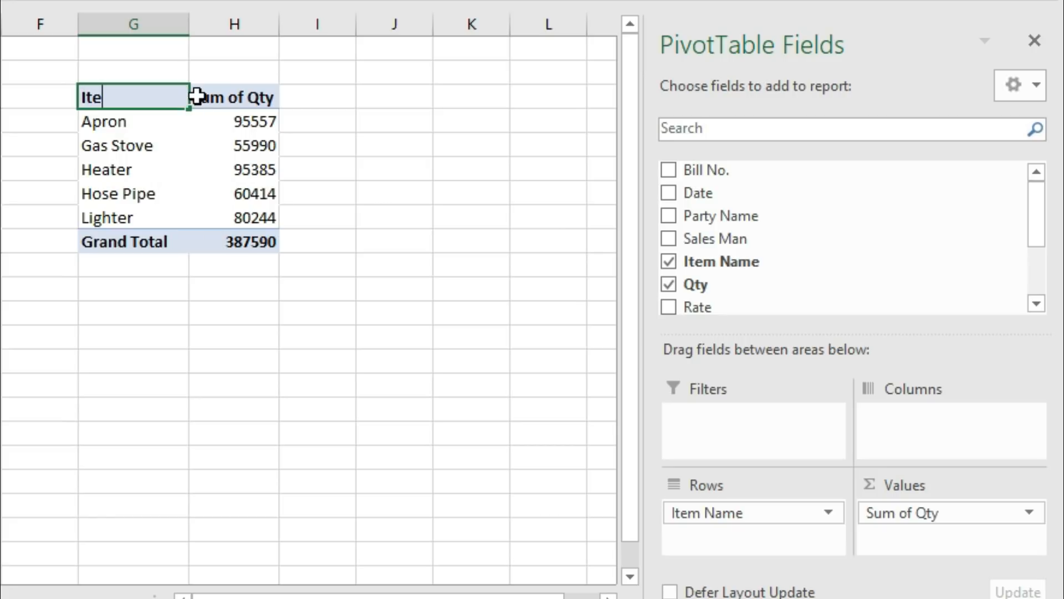
pyautogui.write('m Name')
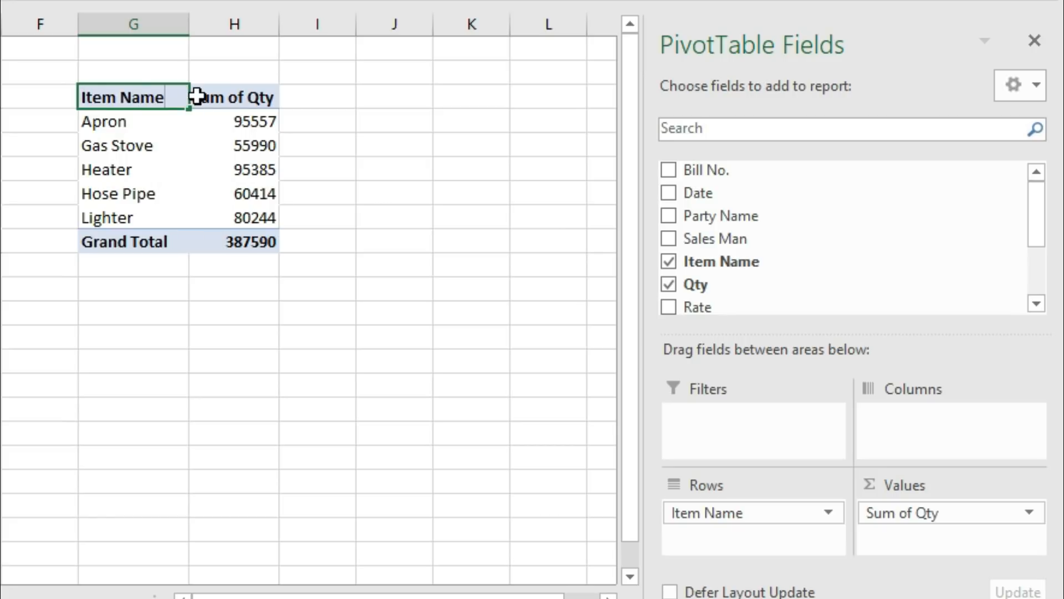
pyautogui.click(197, 97)
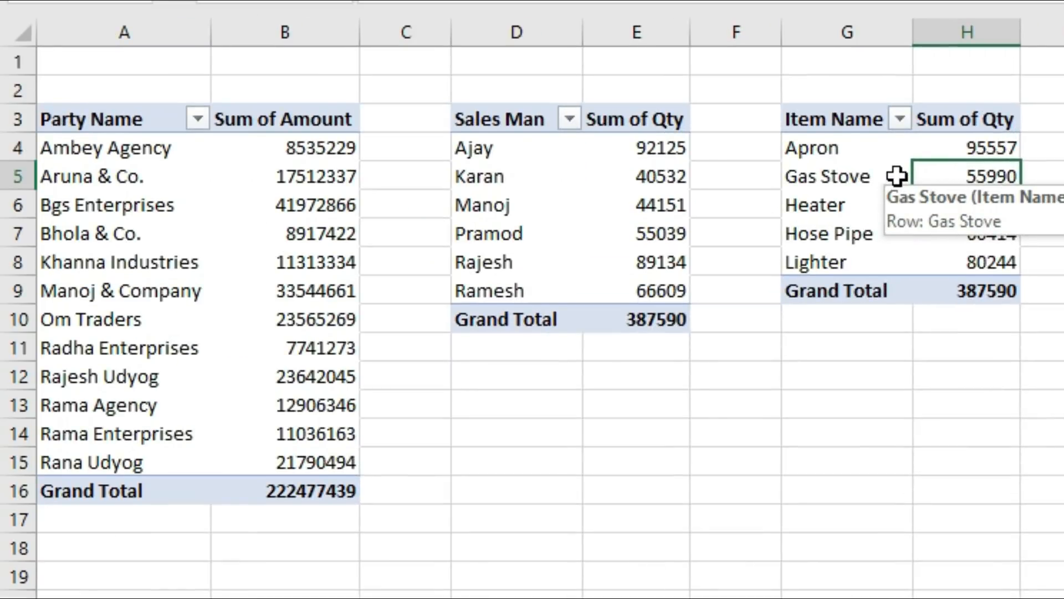
# - Start inserting a PivotChart based on the Party Name and Sum of Amount PivotTable
pyautogui.moveTo(278, 147)
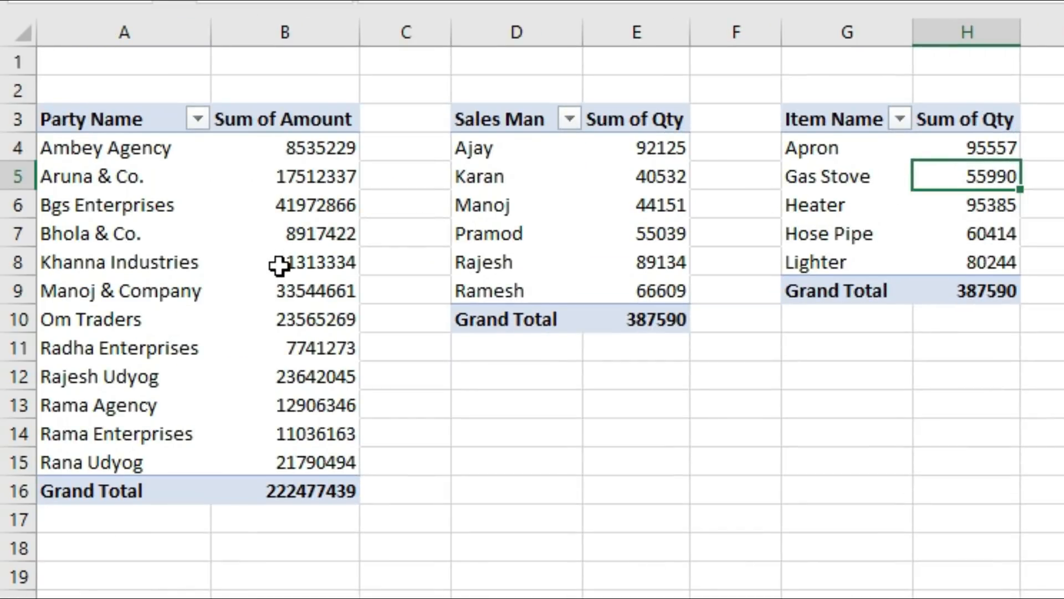
pyautogui.moveTo(279, 265)
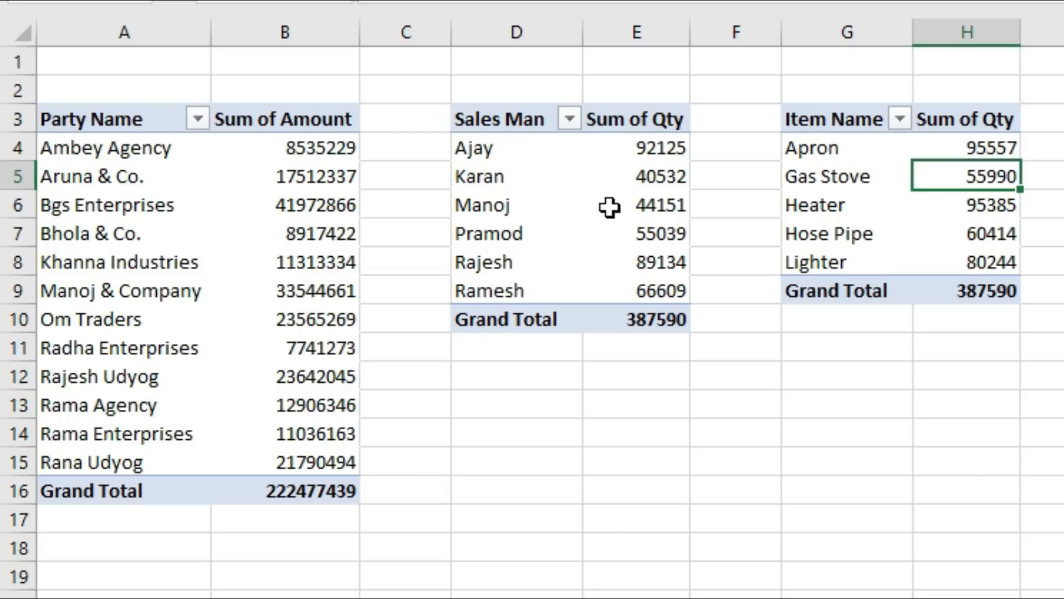
pyautogui.moveTo(638, 203)
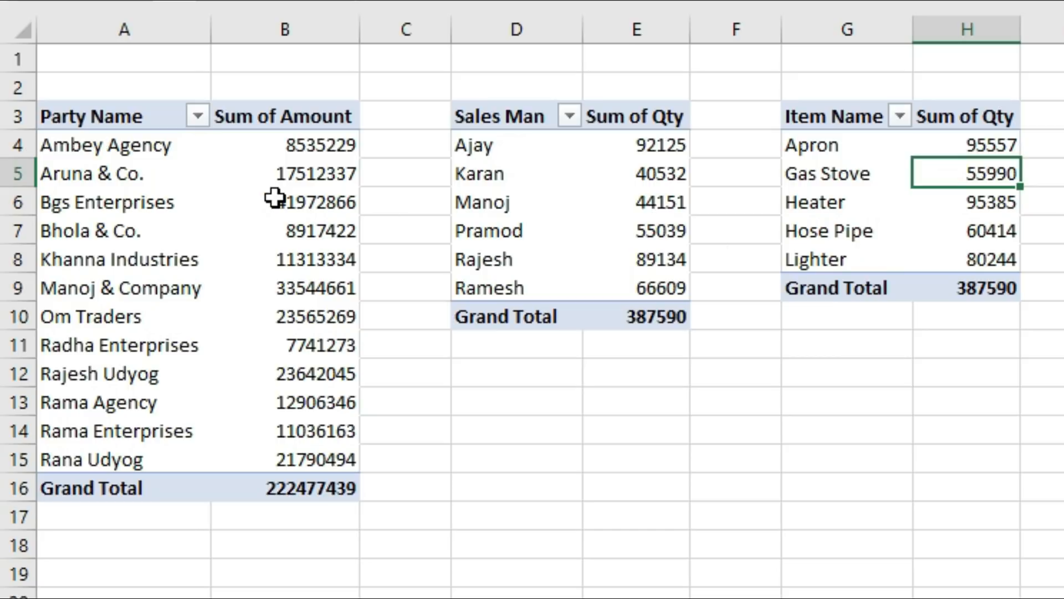
pyautogui.moveTo(275, 197)
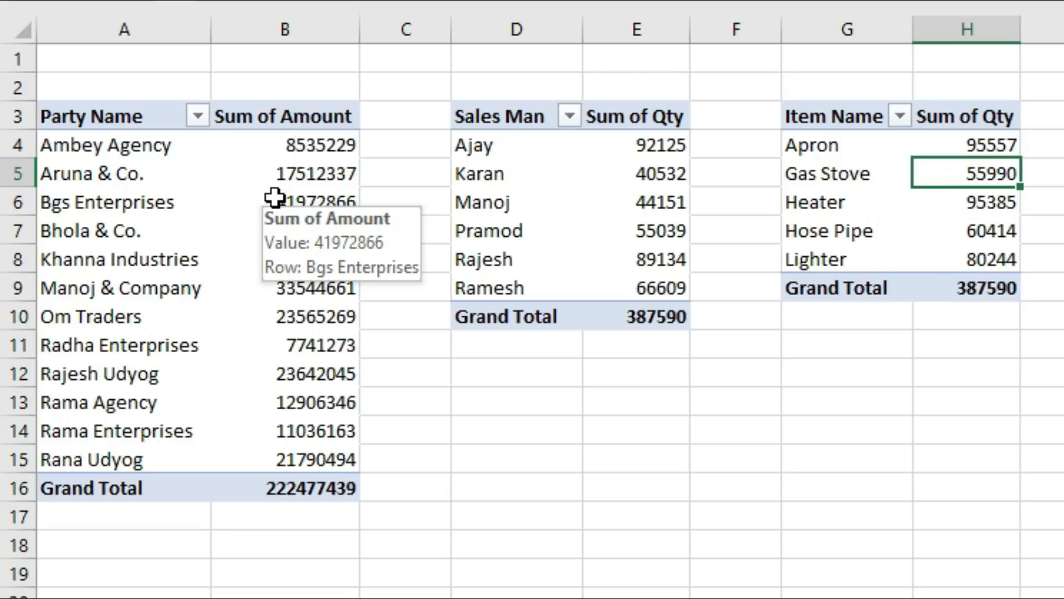
pyautogui.click(107, 205)
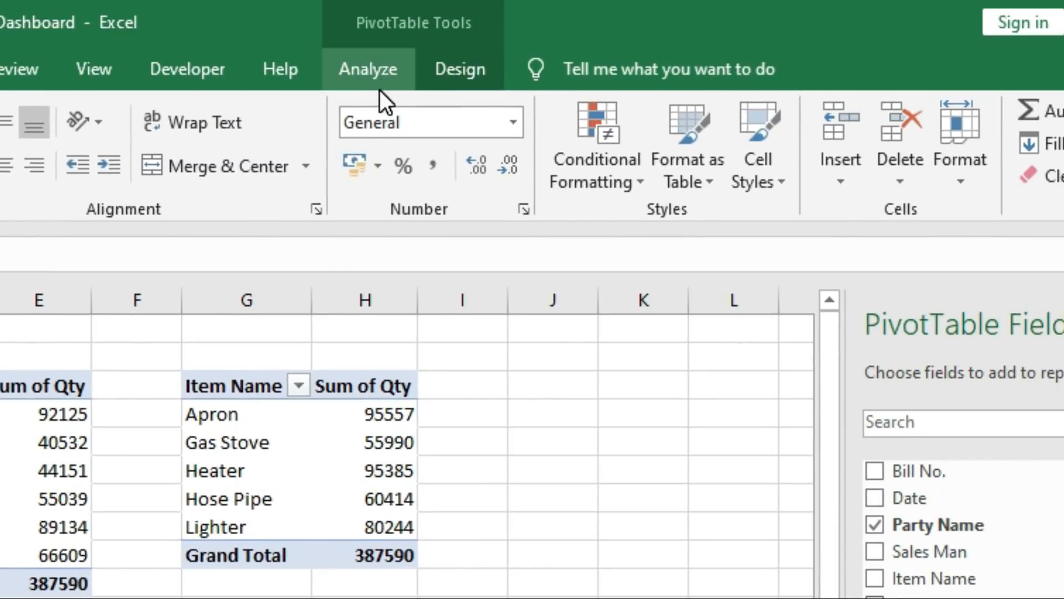
pyautogui.click(385, 61)
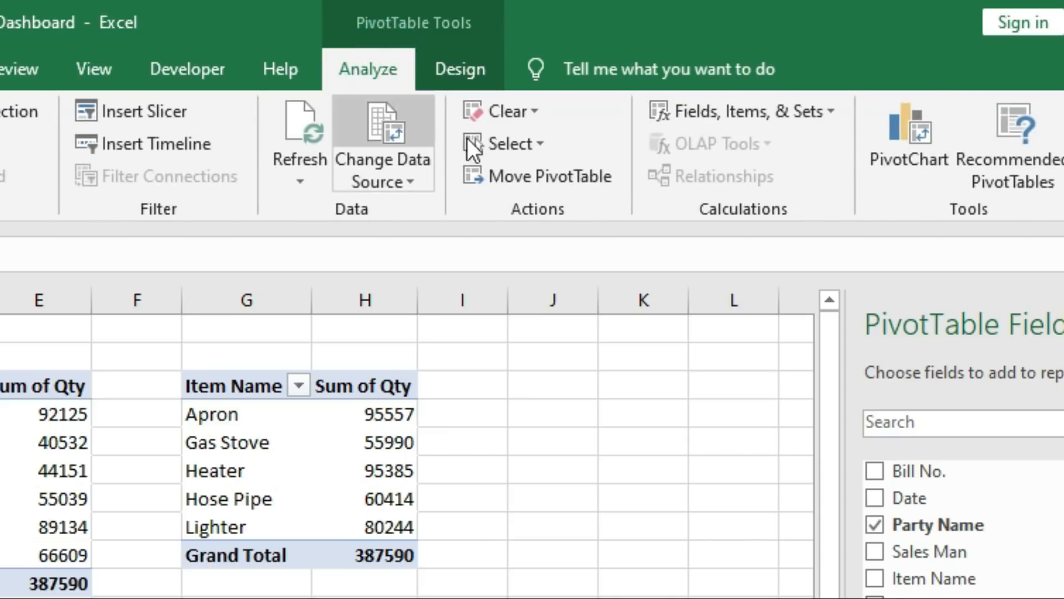
pyautogui.click(903, 116)
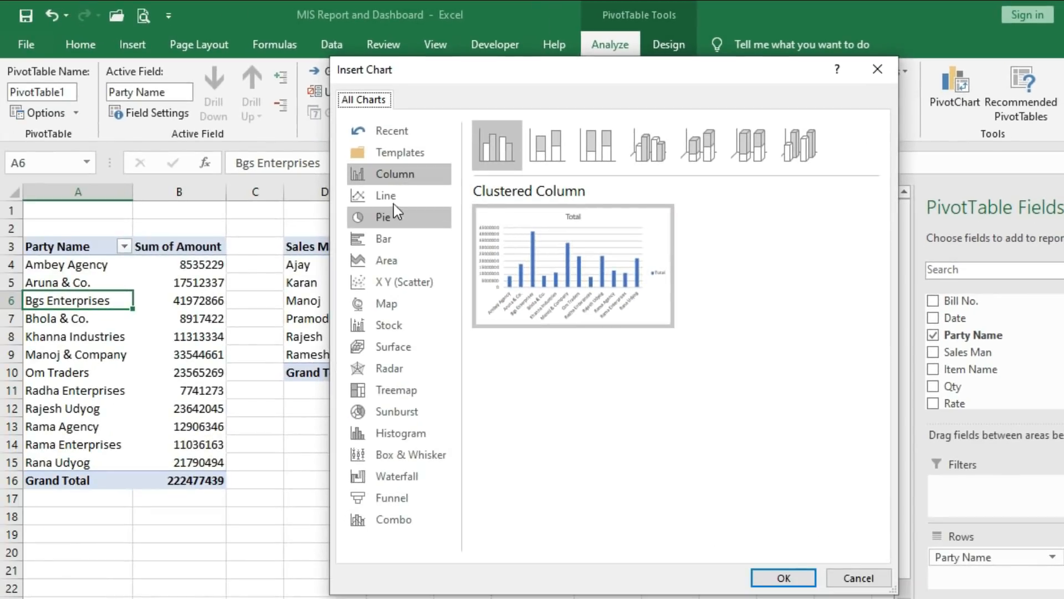
# - Preview the available chart types for the party-wise PivotChart, from Line, Pie, Bar and Area through to Combo
pyautogui.click(393, 197)
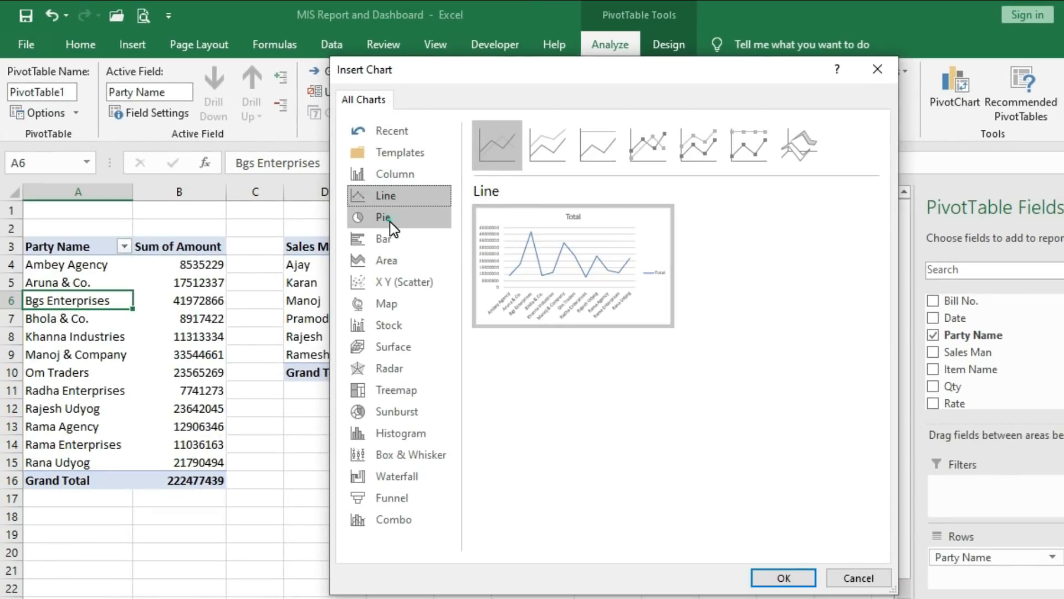
pyautogui.click(390, 219)
pyautogui.click(394, 238)
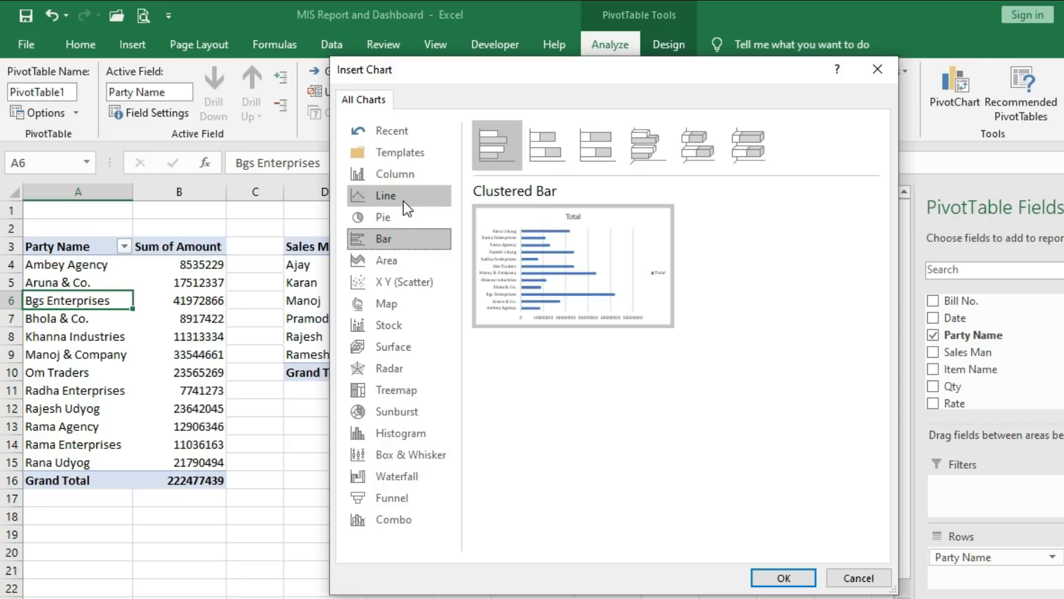
pyautogui.click(403, 199)
pyautogui.click(403, 217)
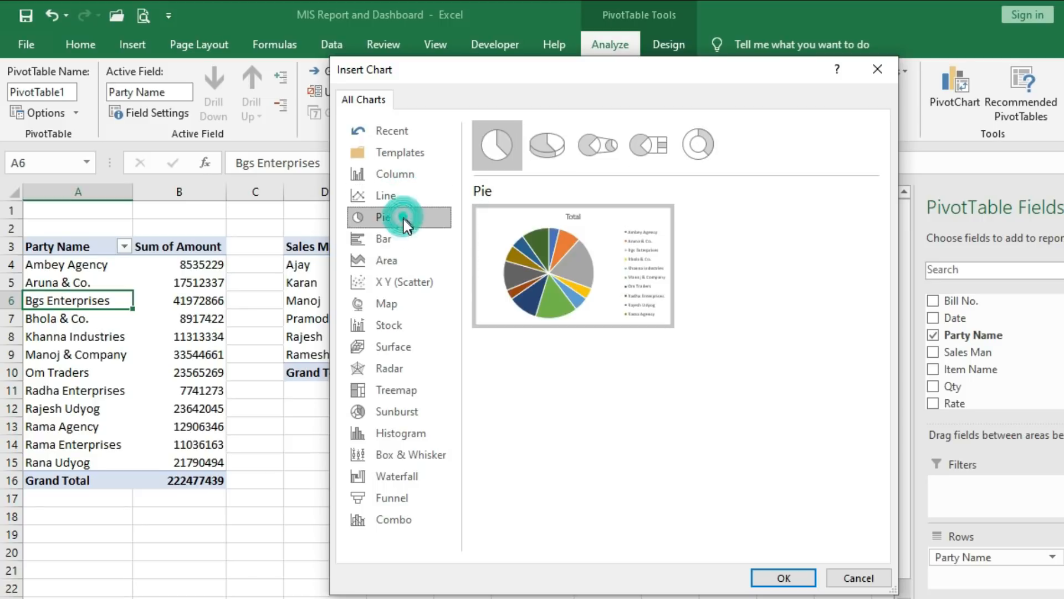
pyautogui.click(404, 238)
pyautogui.click(408, 260)
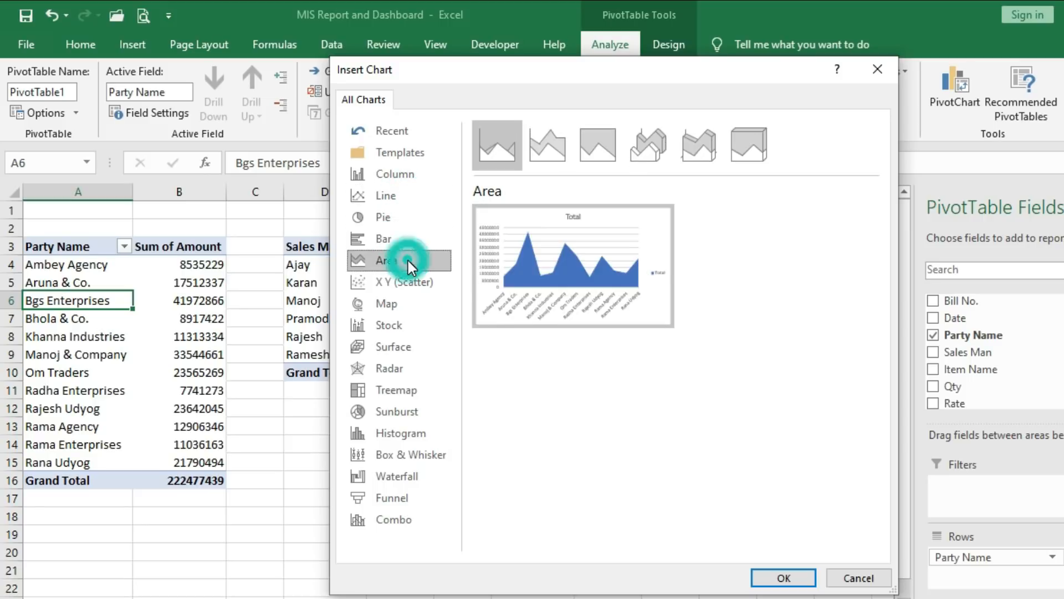
pyautogui.click(401, 304)
pyautogui.click(404, 333)
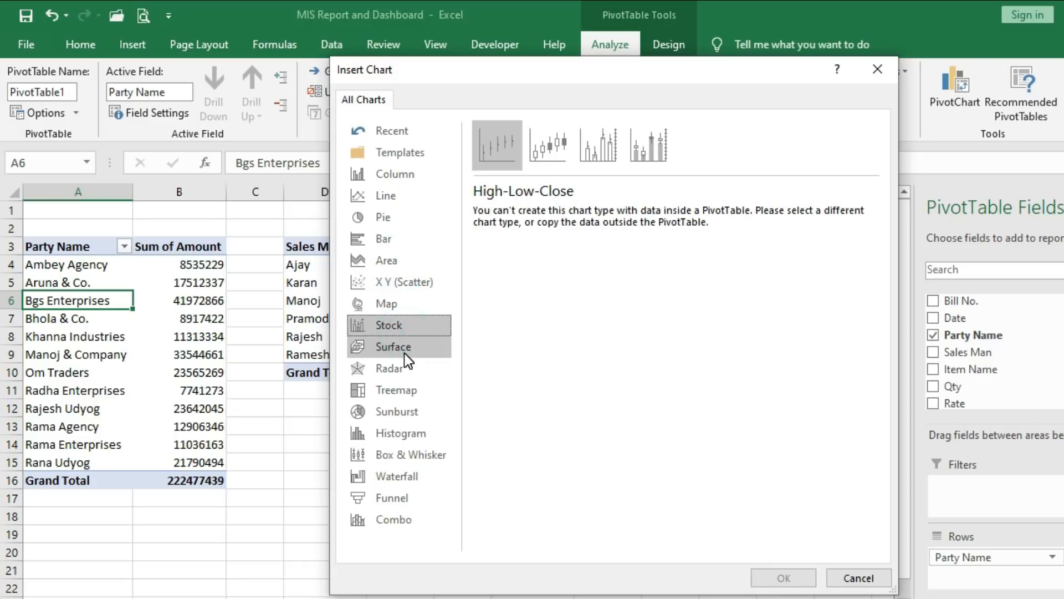
pyautogui.click(404, 350)
pyautogui.click(405, 369)
pyautogui.click(408, 392)
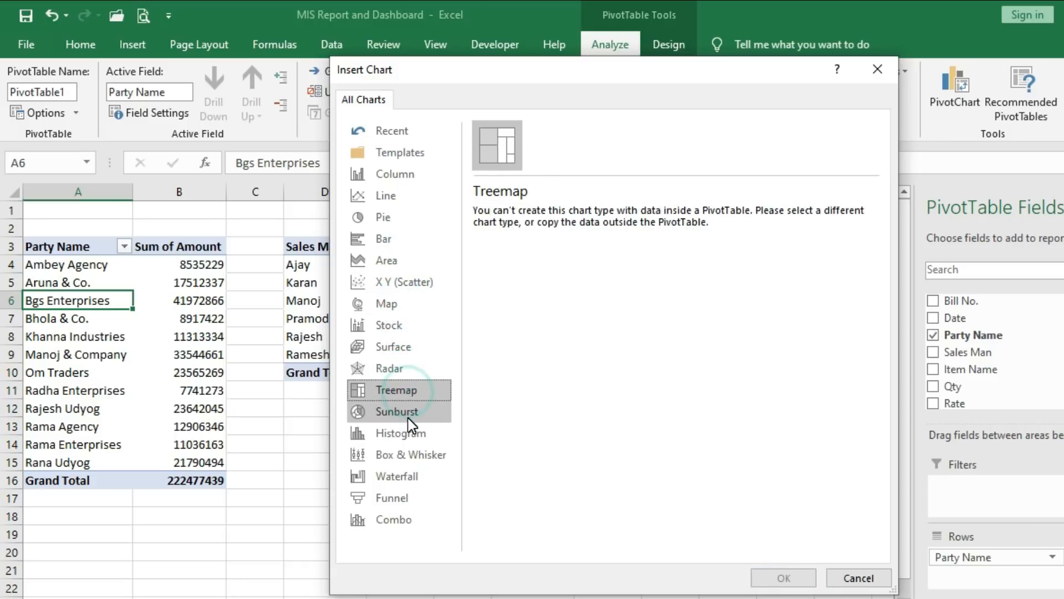
pyautogui.click(408, 413)
pyautogui.click(410, 435)
pyautogui.click(411, 454)
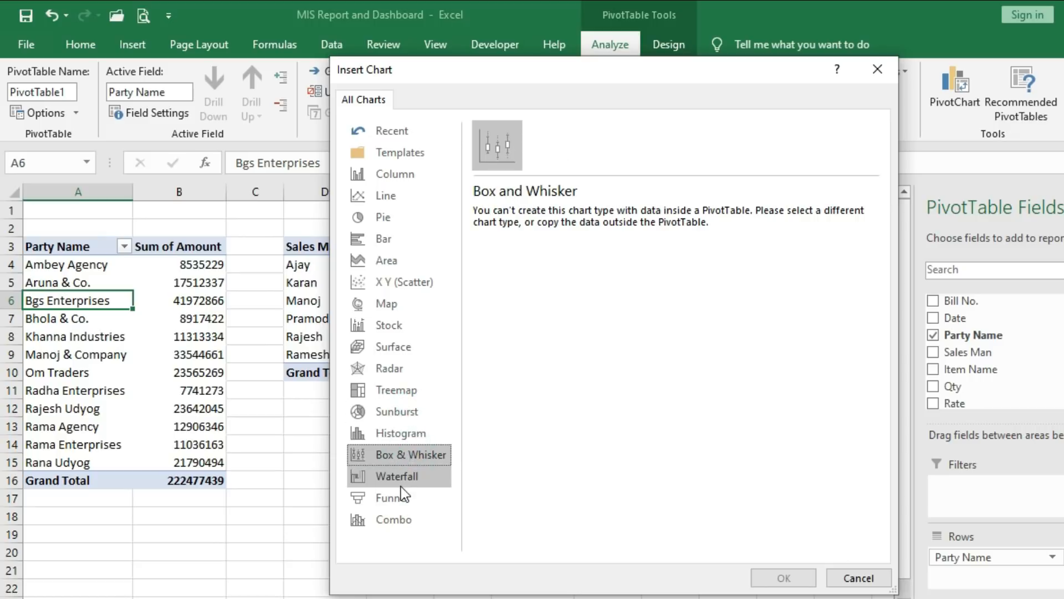
pyautogui.click(400, 478)
pyautogui.click(396, 497)
pyautogui.click(400, 520)
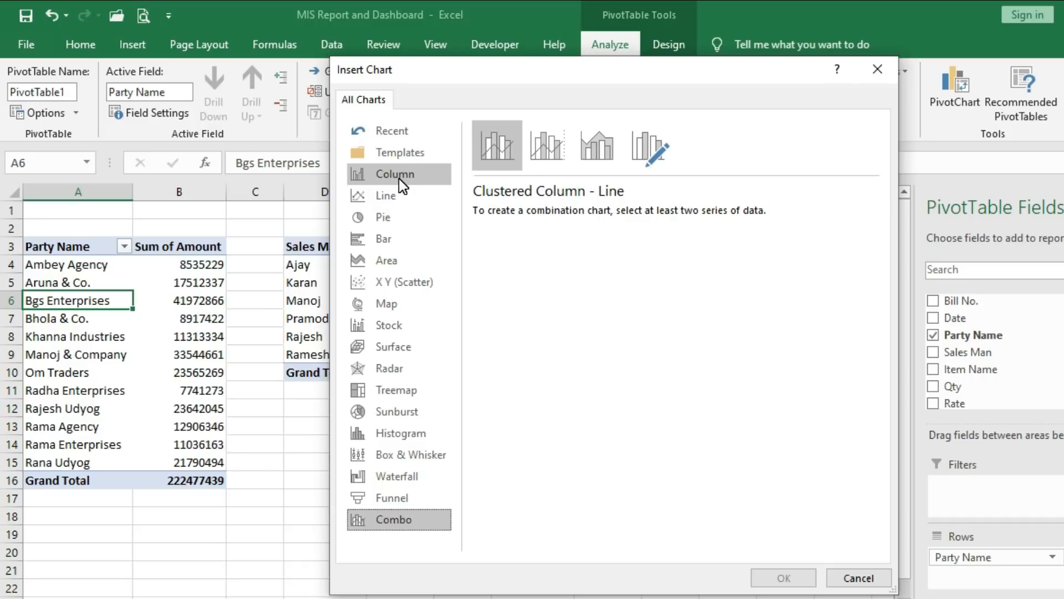
# - Preview the column chart subtypes for the party-wise PivotChart, from Clustered and Stacked Column through the 3-D variants
pyautogui.click(428, 178)
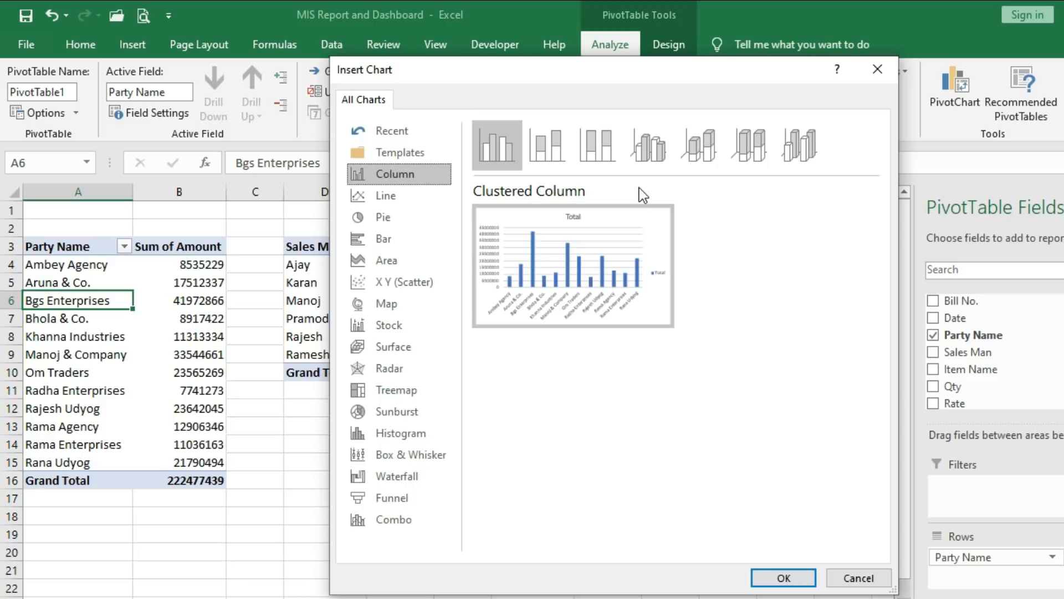
pyautogui.moveTo(626, 206)
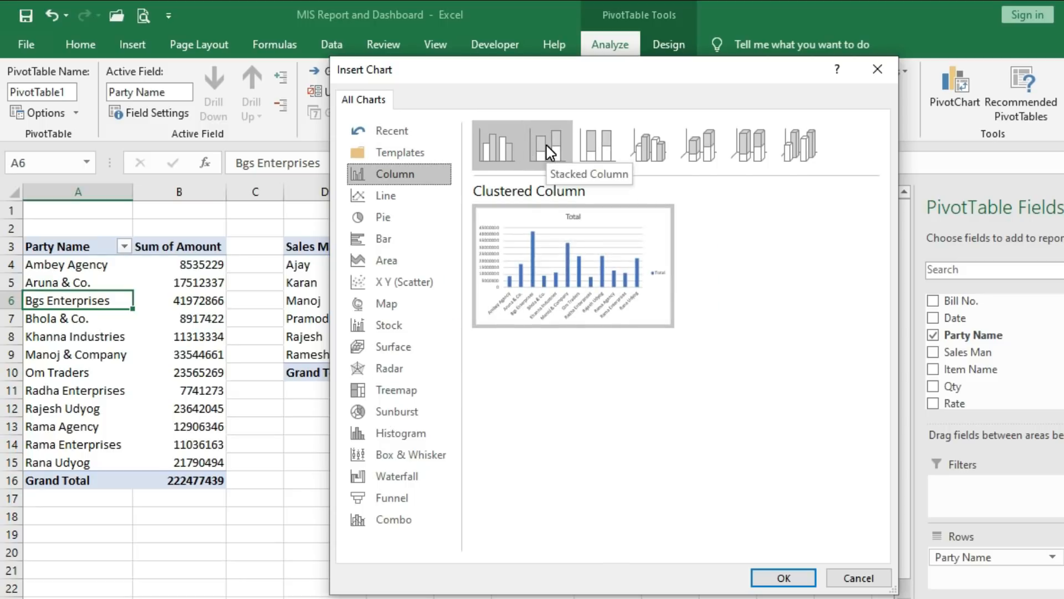
pyautogui.click(547, 145)
pyautogui.click(603, 148)
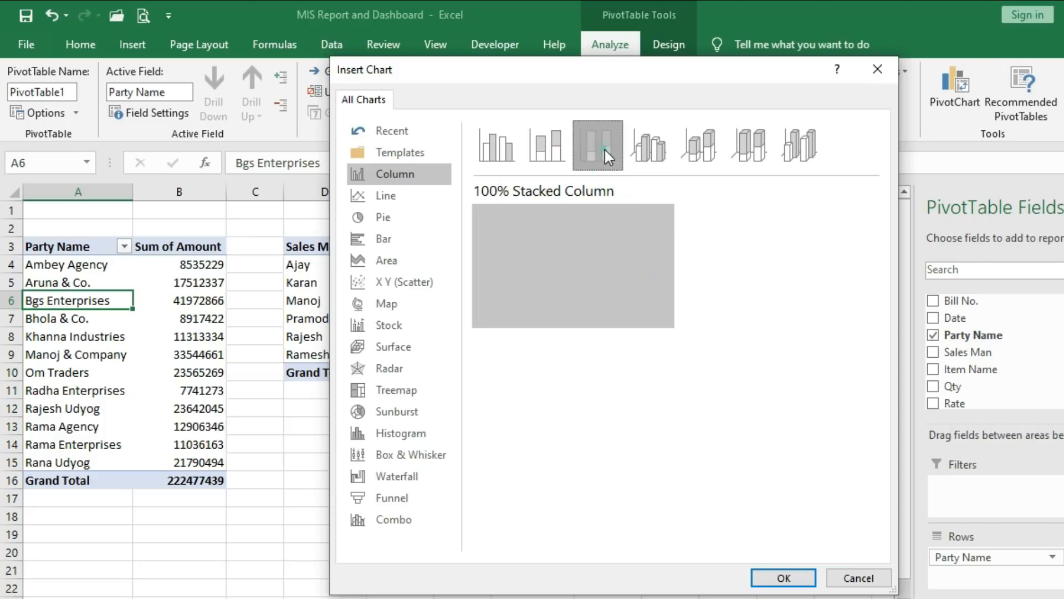
pyautogui.click(652, 149)
pyautogui.click(711, 147)
pyautogui.click(753, 150)
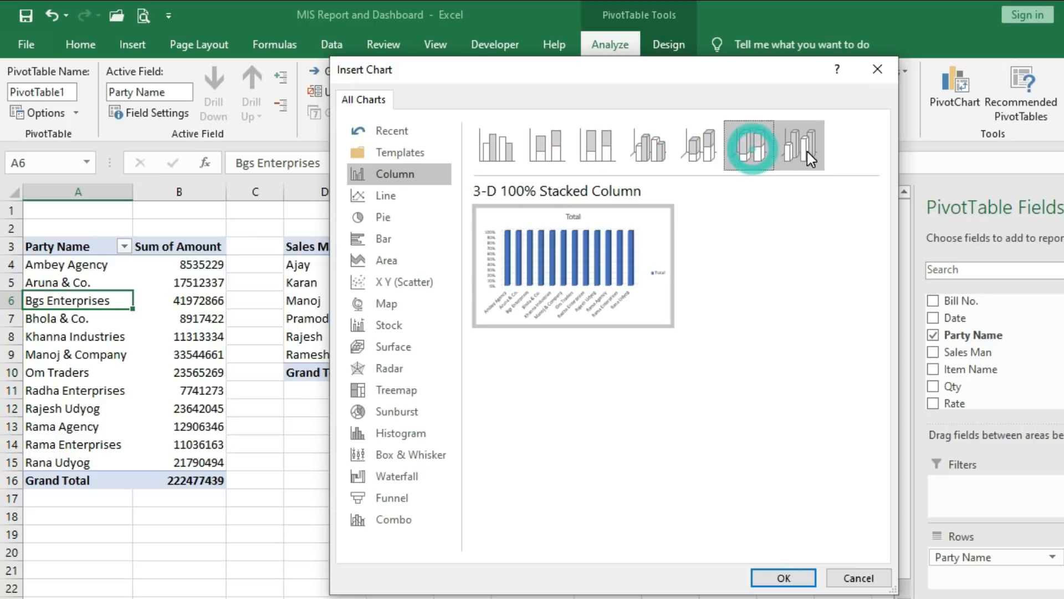
pyautogui.click(807, 151)
# - Insert the party-wise PivotChart as a Clustered Column, shrink it to about 5.44 × 8.71 cm and move it over the Party Name table's lower rows
pyautogui.click(503, 141)
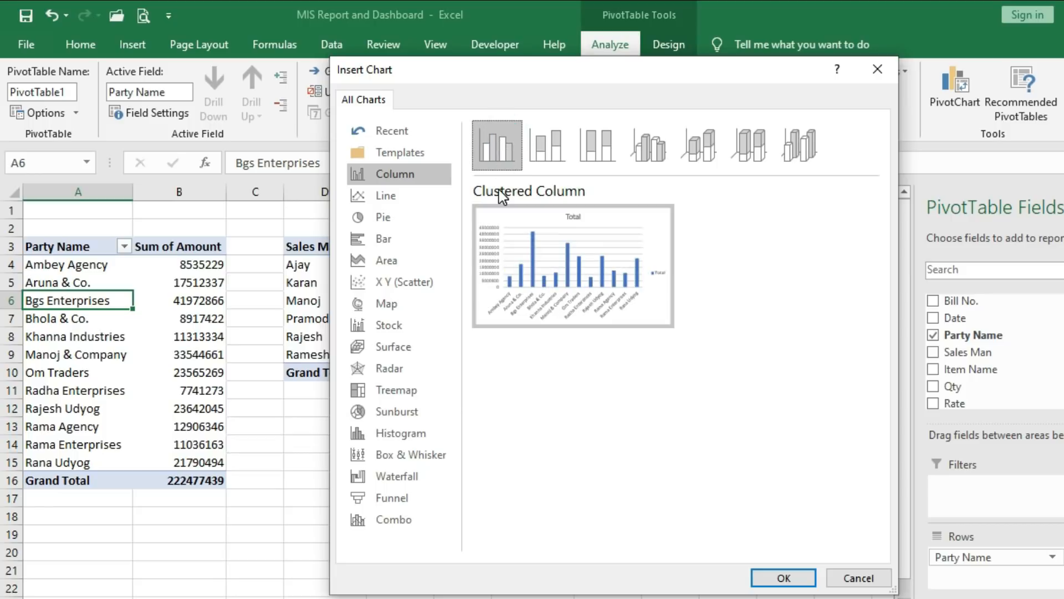
pyautogui.click(781, 578)
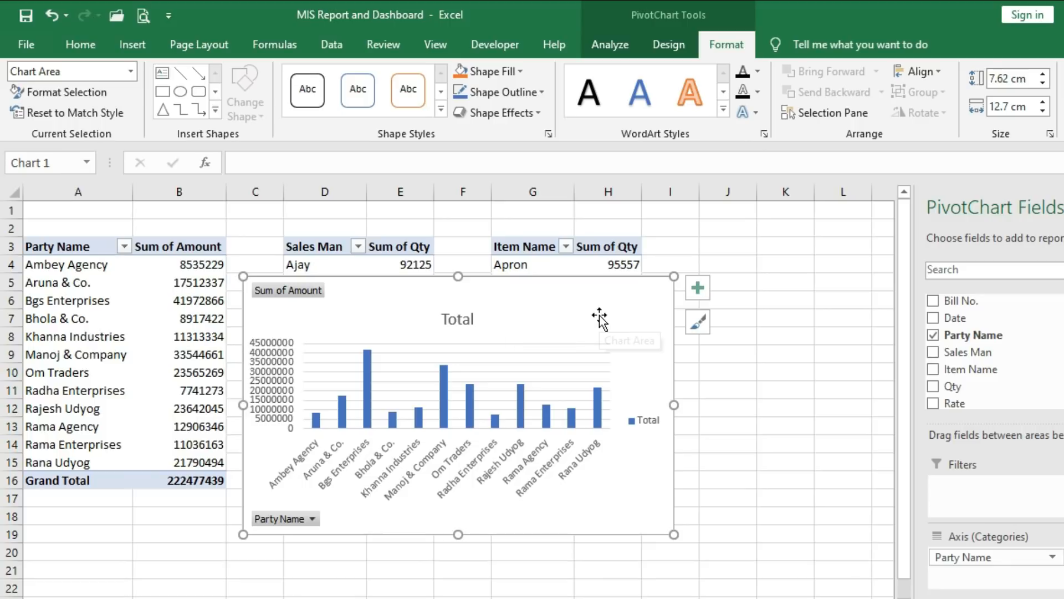
pyautogui.moveTo(675, 276); pyautogui.dragTo(538, 350)
pyautogui.moveTo(473, 363)
pyautogui.mouseDown()
pyautogui.moveTo(406, 396)
pyautogui.moveTo(278, 380)
pyautogui.mouseUp()
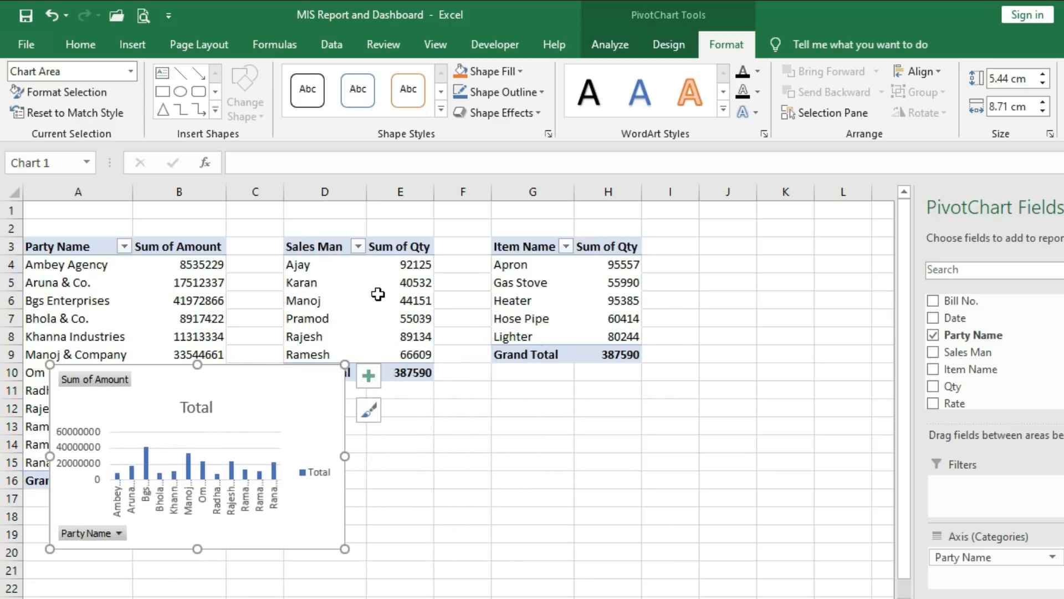
# - Insert a Clustered Bar PivotChart from the Sales Man PivotTable, shrink it to about 5.44 × 9.31 cm and place it beside the party-wise chart
pyautogui.click(395, 278)
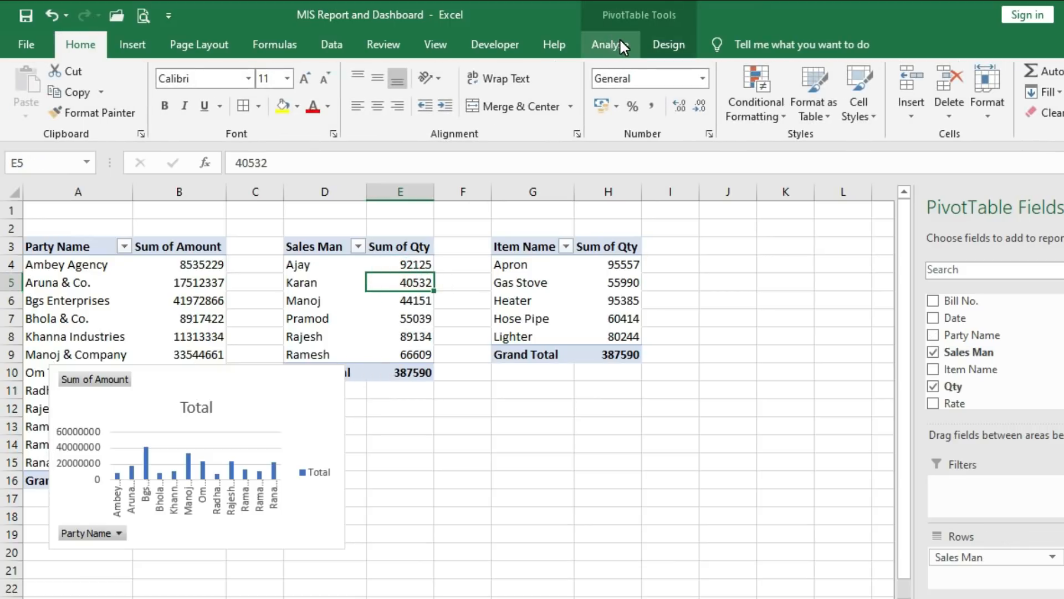
pyautogui.click(619, 37)
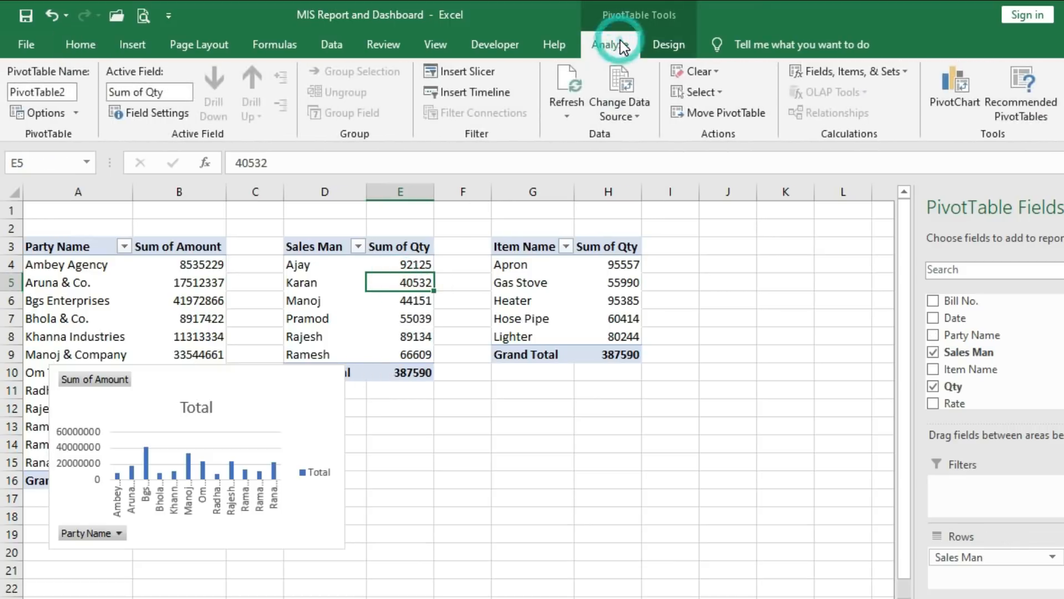
pyautogui.click(943, 83)
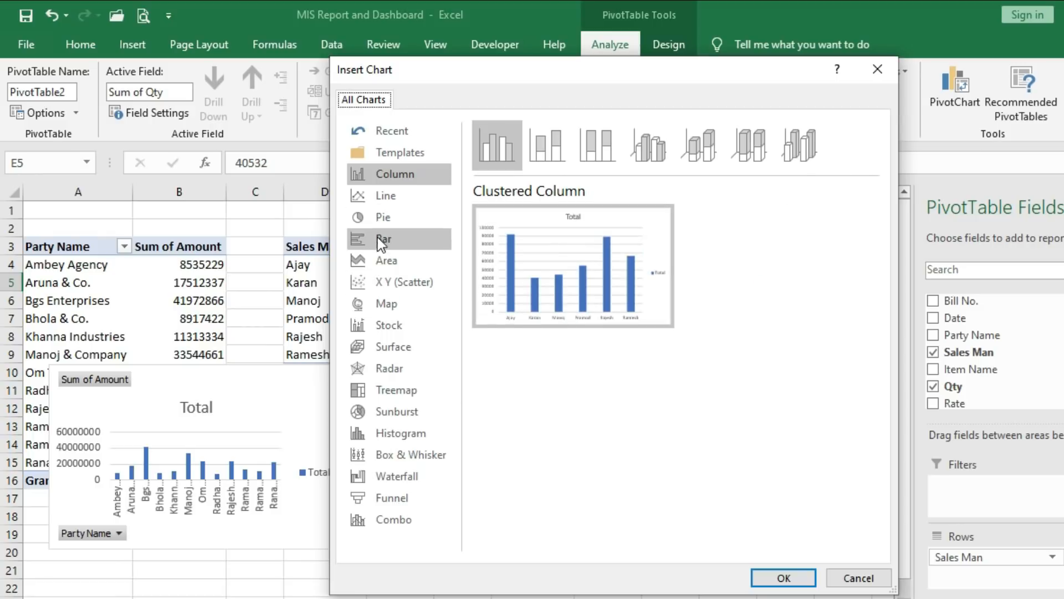
pyautogui.click(408, 240)
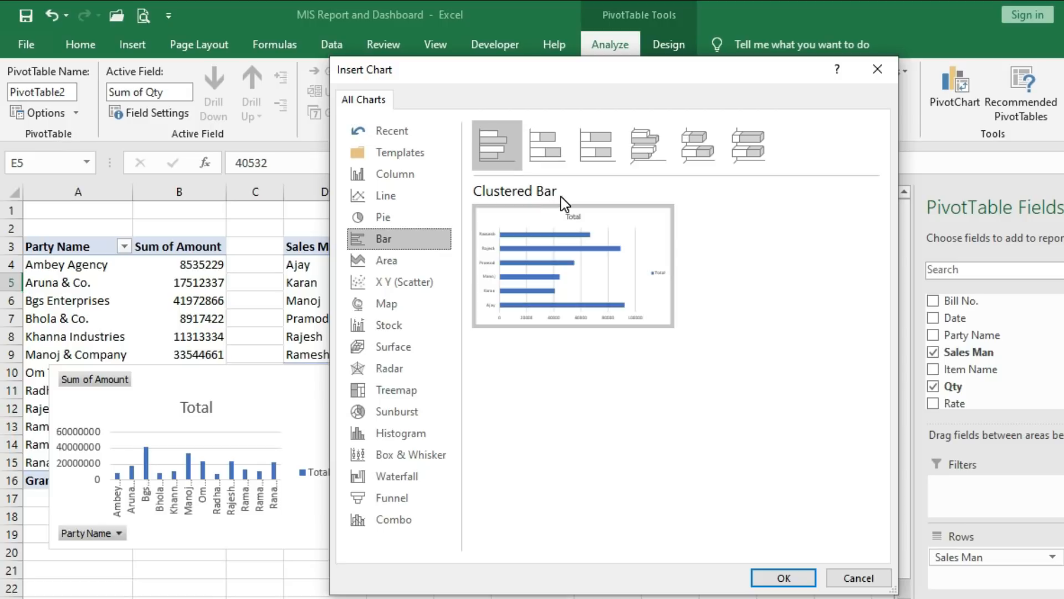
pyautogui.click(797, 589)
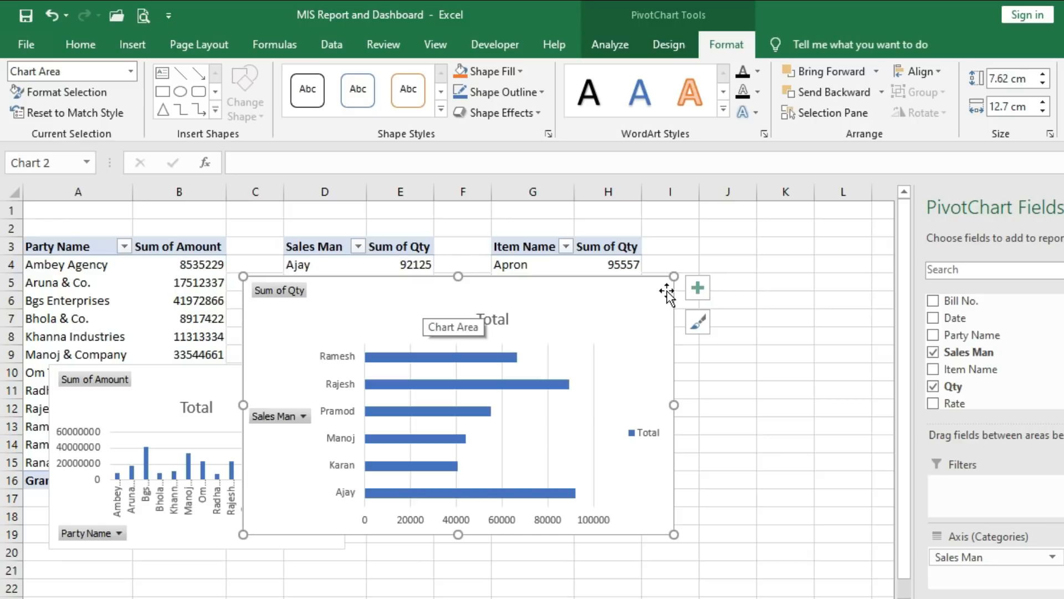
pyautogui.moveTo(677, 277); pyautogui.dragTo(558, 350)
pyautogui.moveTo(472, 368); pyautogui.dragTo(592, 432)
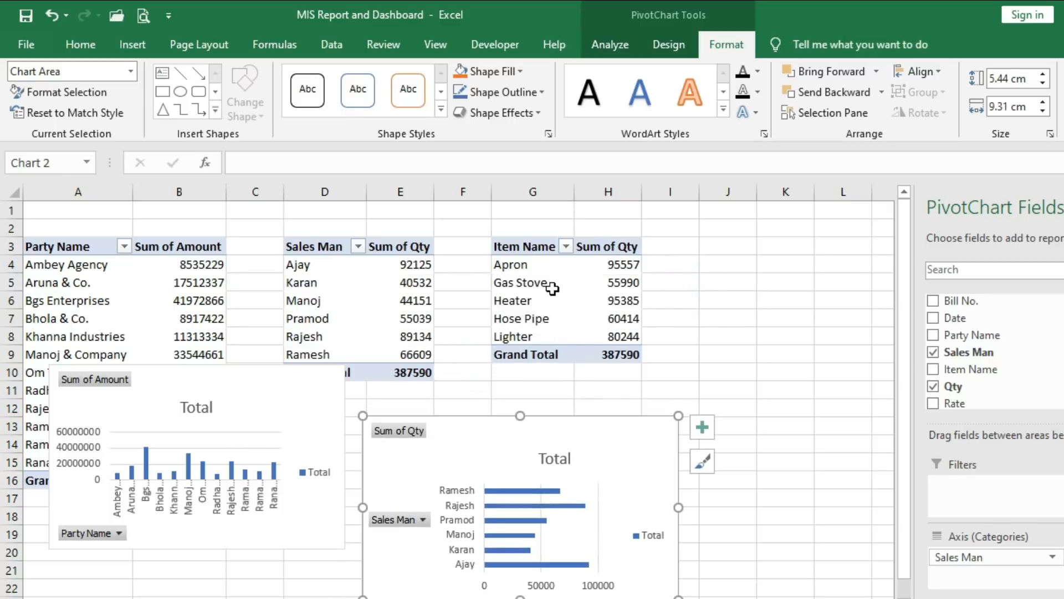
# - Insert a Pie PivotChart from the Item Name PivotTable after previewing the Doughnut, Bar of Pie and Pie of Pie variants
pyautogui.click(524, 284)
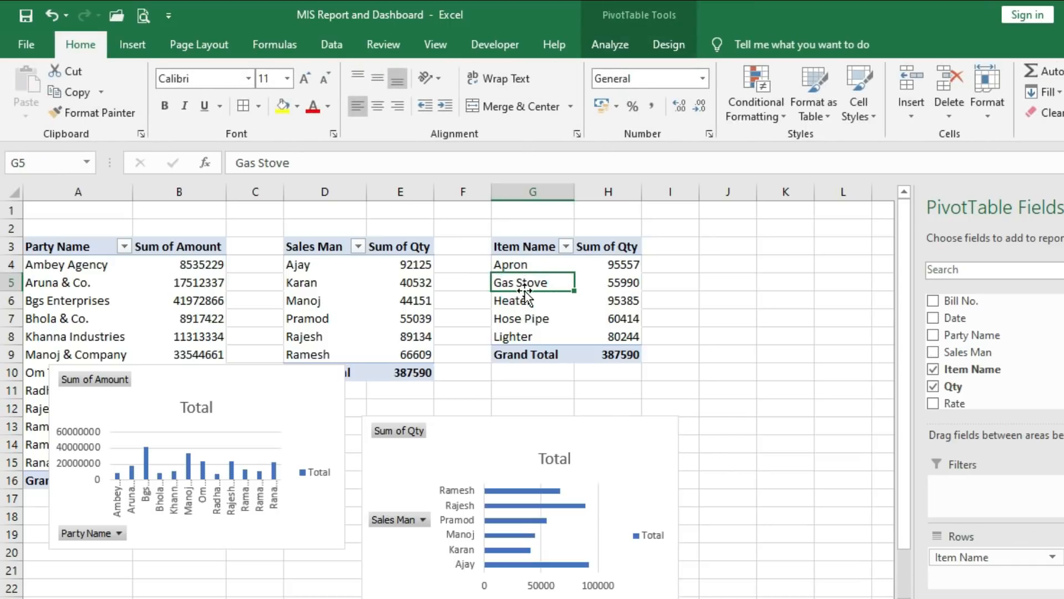
pyautogui.click(602, 282)
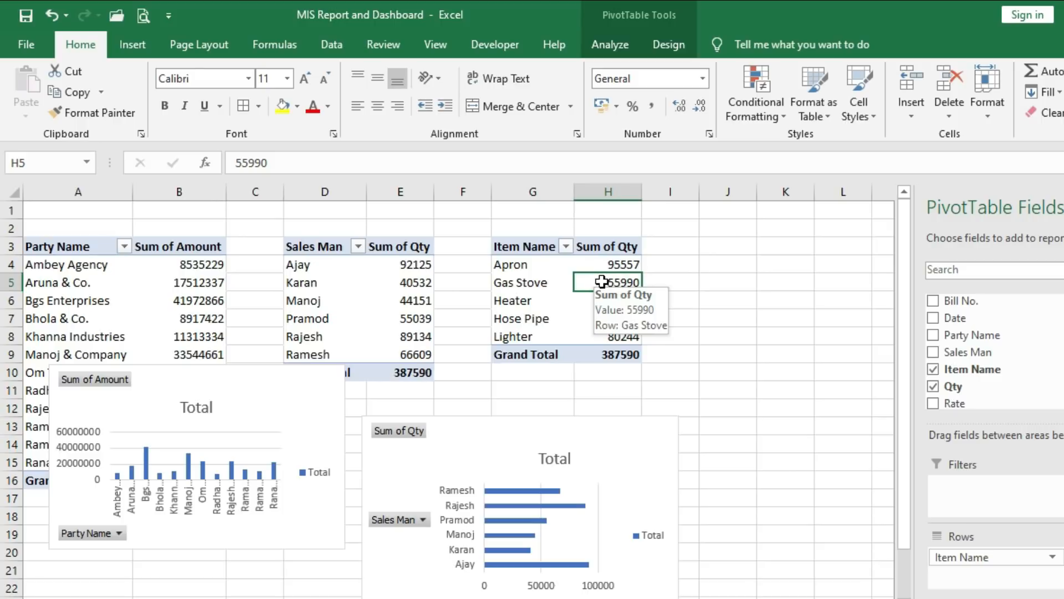
pyautogui.click(620, 46)
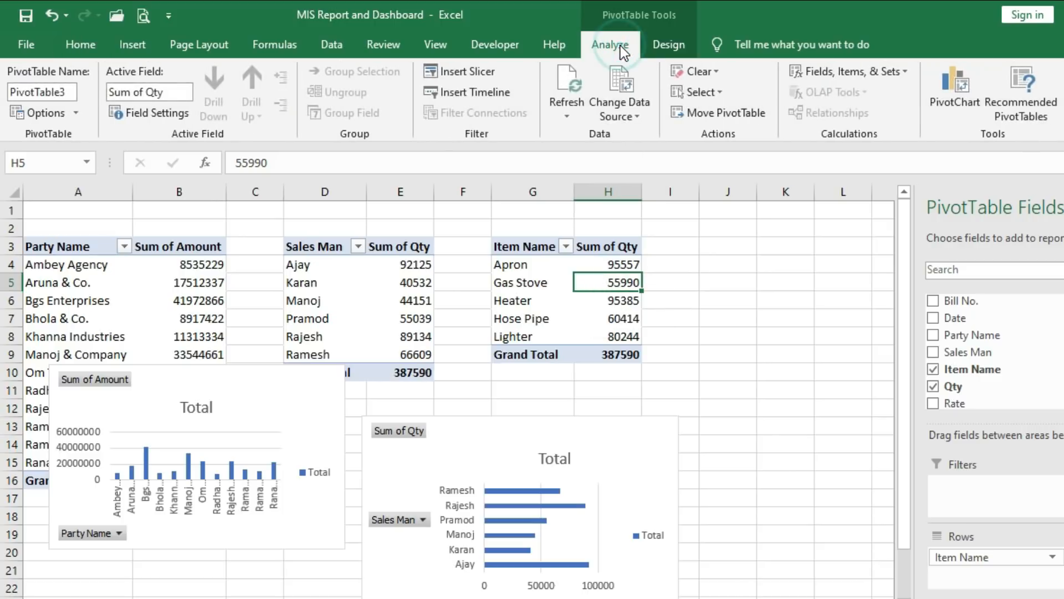
pyautogui.click(963, 83)
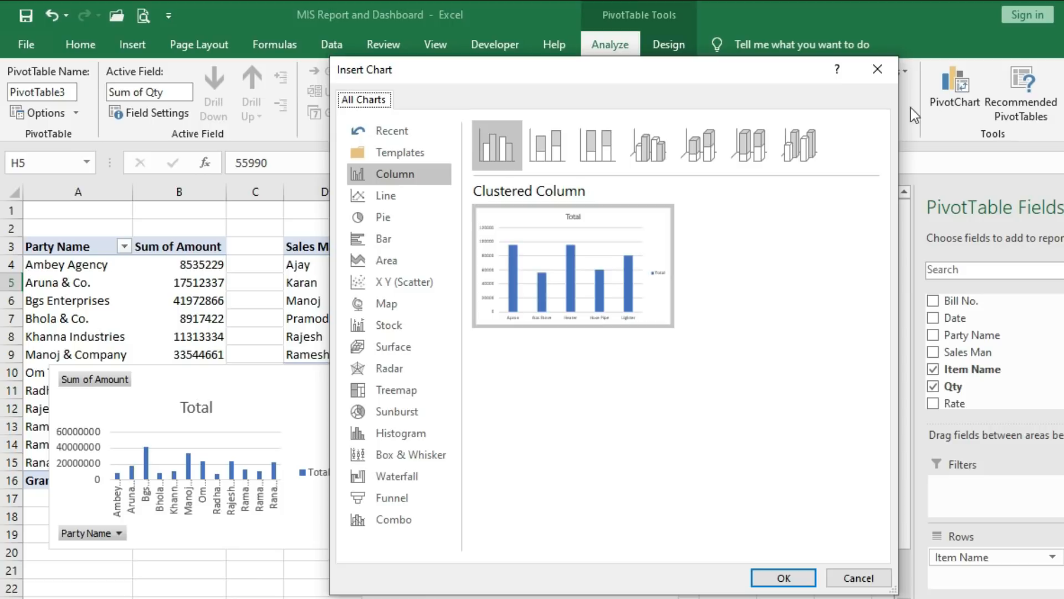
pyautogui.click(425, 217)
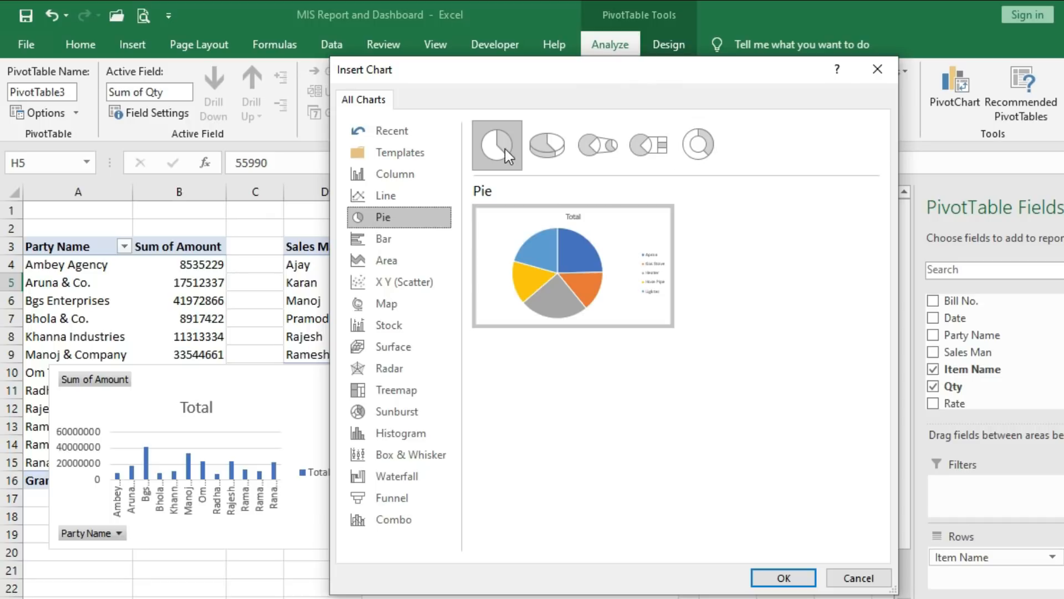
pyautogui.click(704, 148)
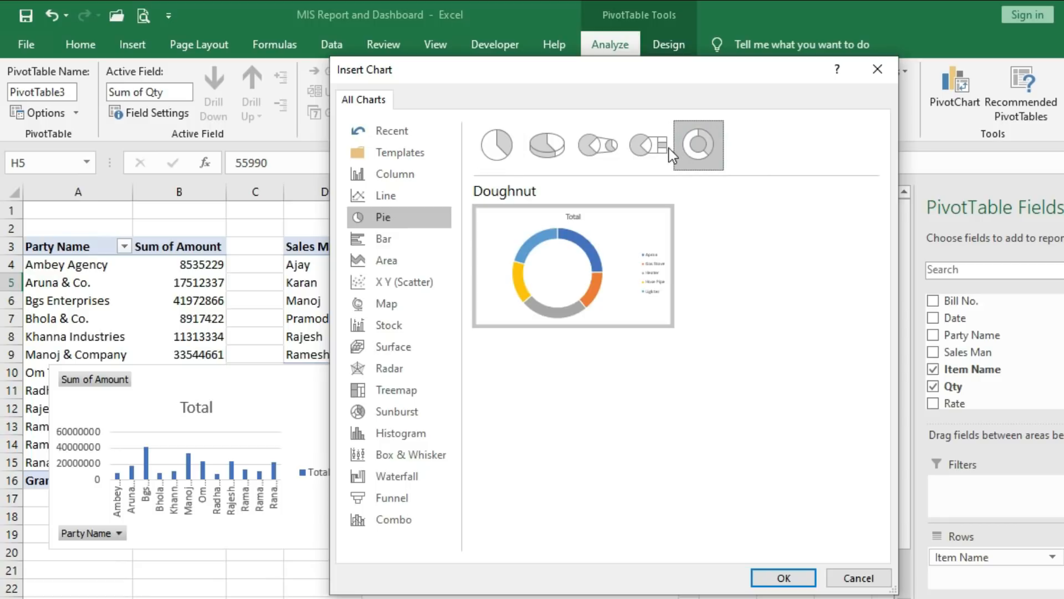
pyautogui.click(653, 148)
pyautogui.click(576, 155)
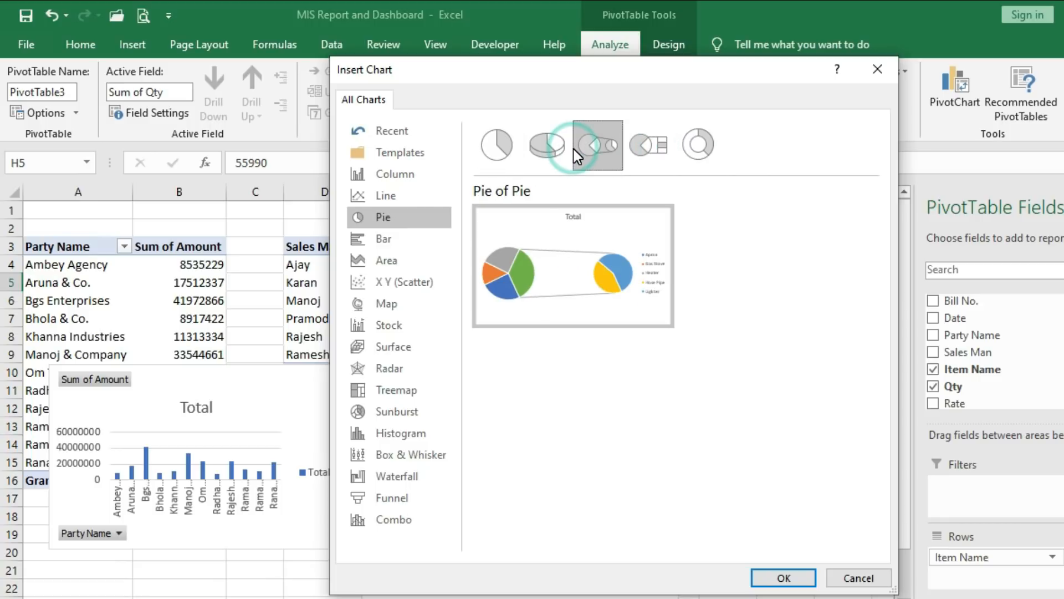
pyautogui.click(500, 147)
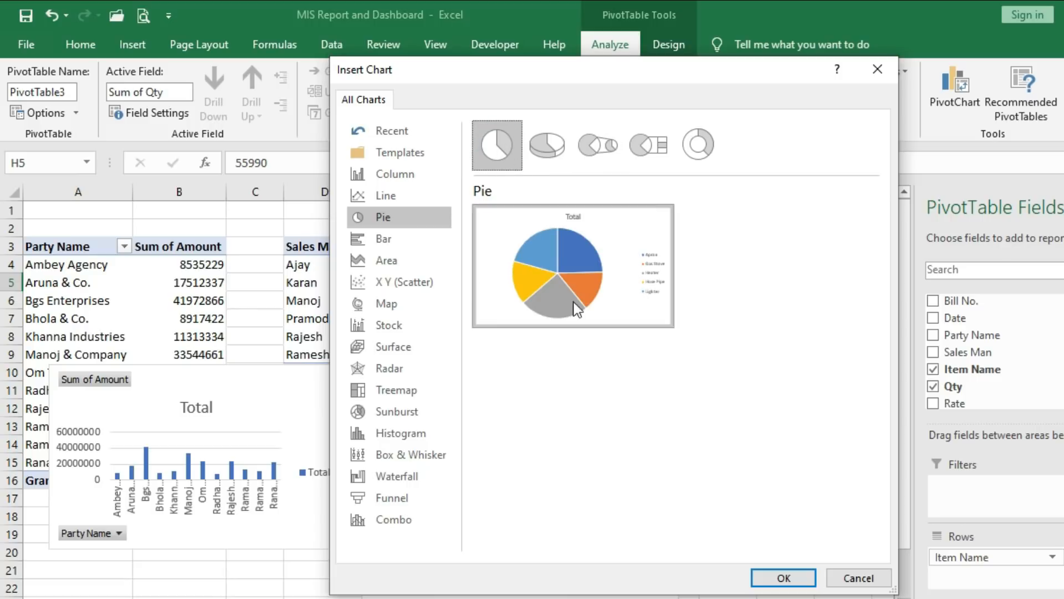
pyautogui.click(781, 577)
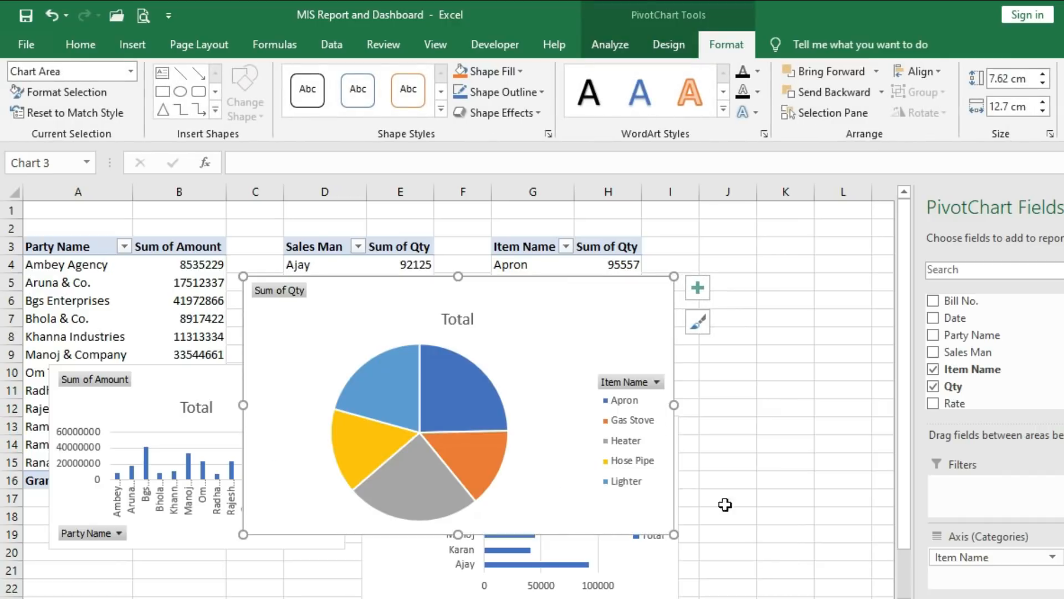
# - Shrink the item-wise pie chart to about 6.2 × 9.76 cm and move it above the salesman-wise bar chart, clear of that chart's bars
pyautogui.moveTo(574, 309); pyautogui.dragTo(772, 266)
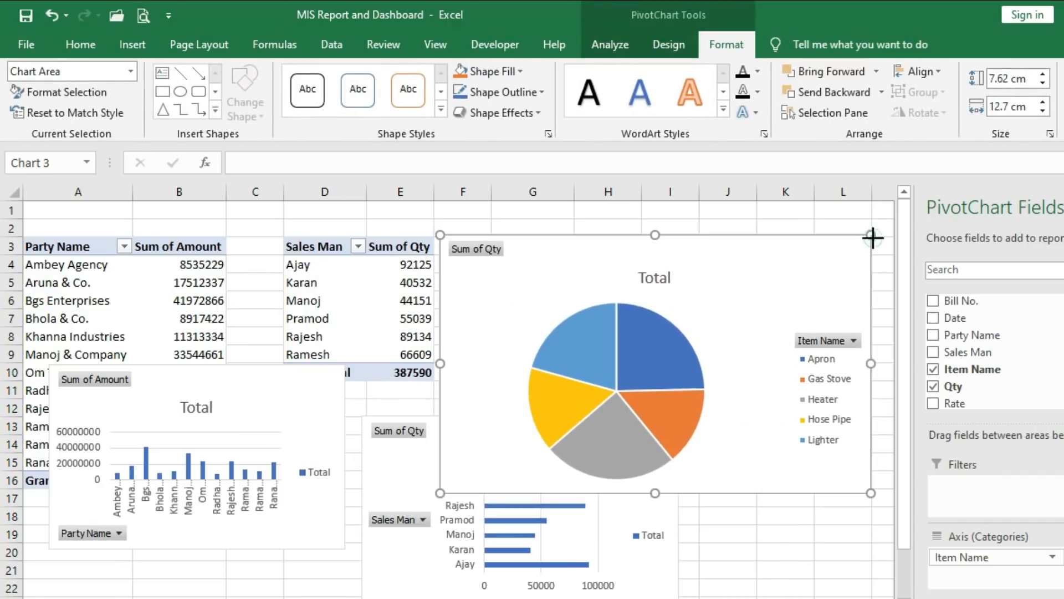
pyautogui.moveTo(879, 231); pyautogui.dragTo(767, 281)
pyautogui.moveTo(718, 303); pyautogui.dragTo(816, 248)
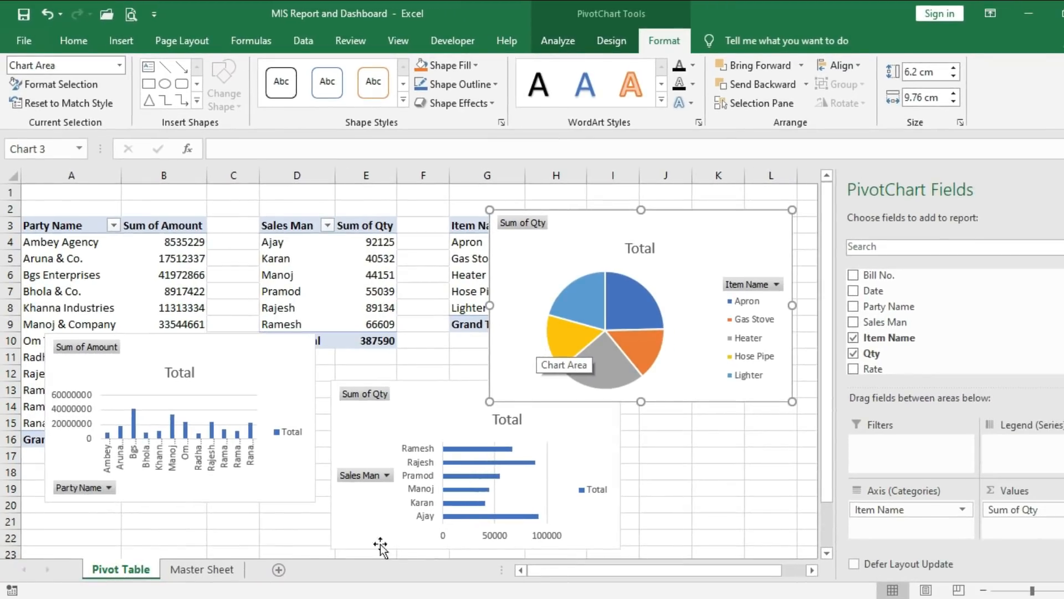
# - Add a new worksheet and name it Dashboard
pyautogui.click(280, 571)
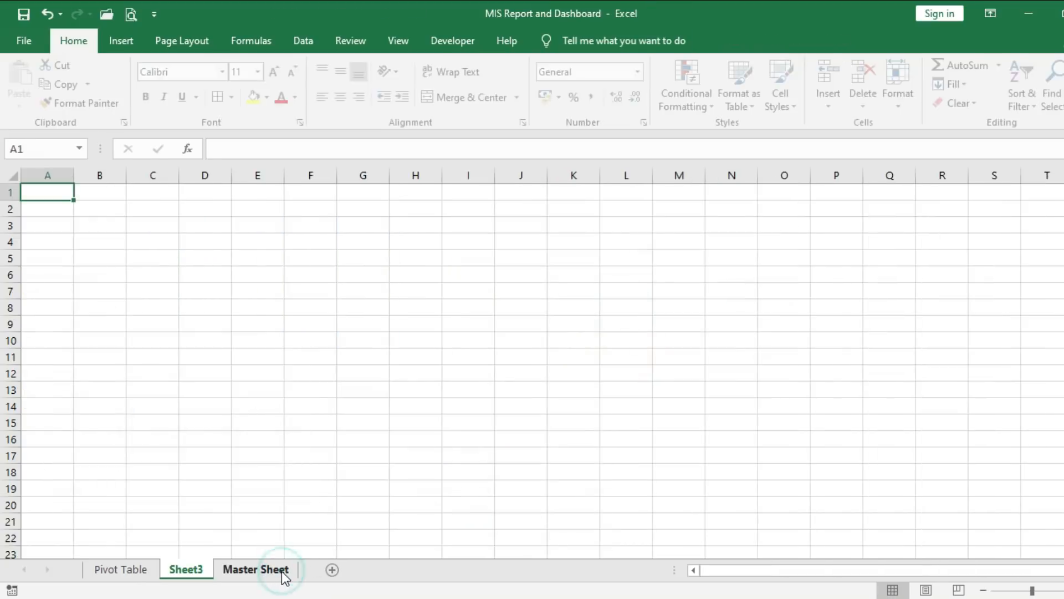
pyautogui.rightClick(185, 574)
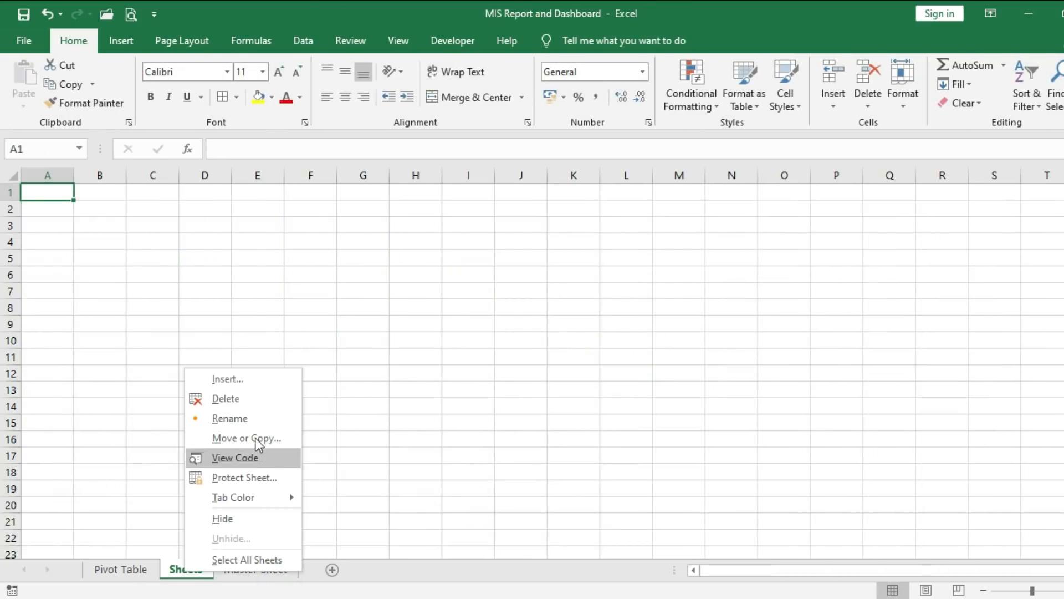
pyautogui.click(258, 419)
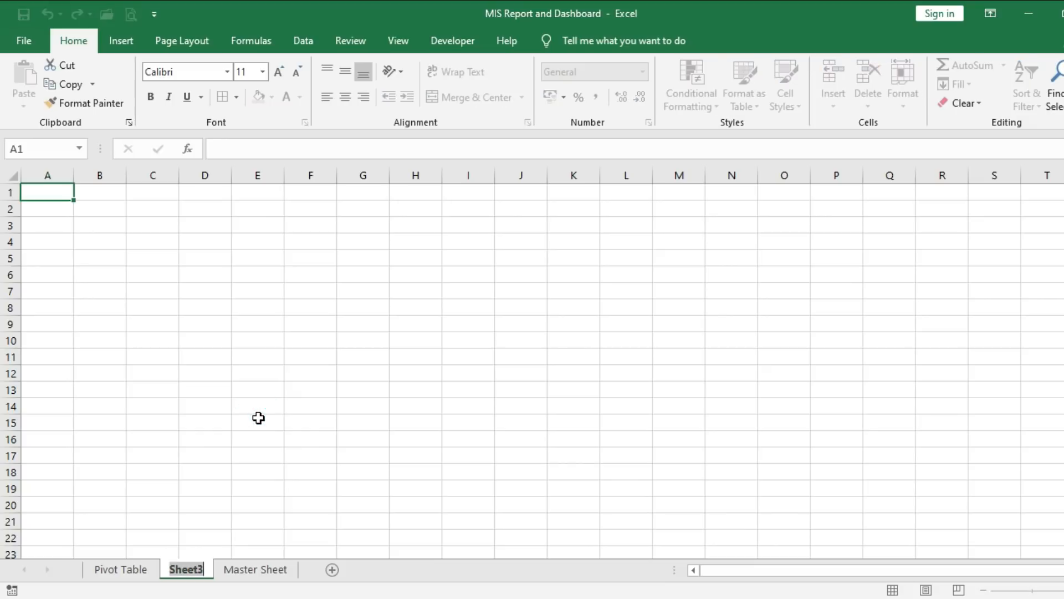
pyautogui.write('Dashboar')
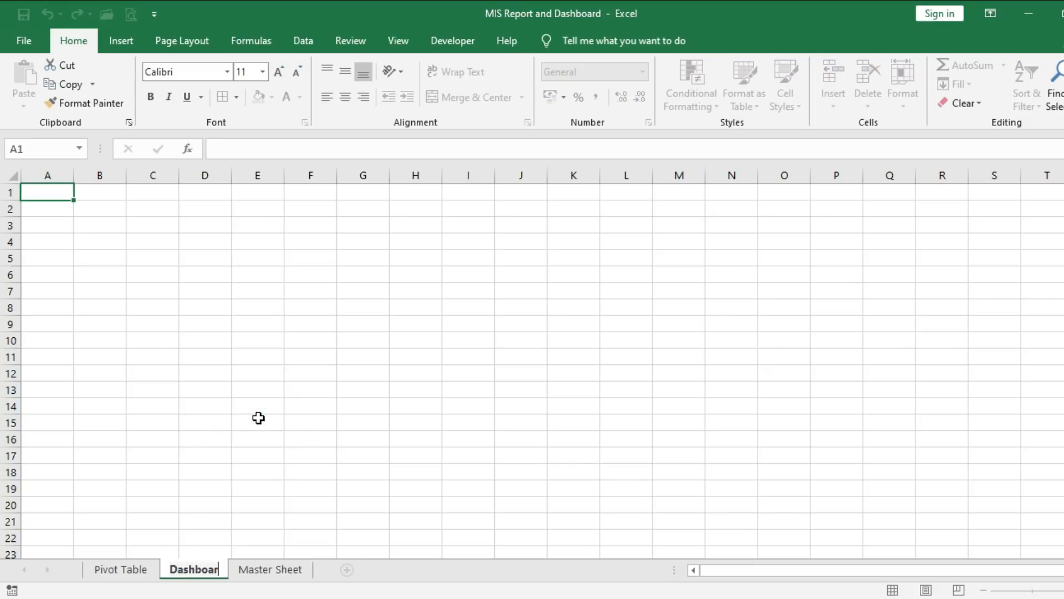
pyautogui.write('d')
pyautogui.click(375, 565)
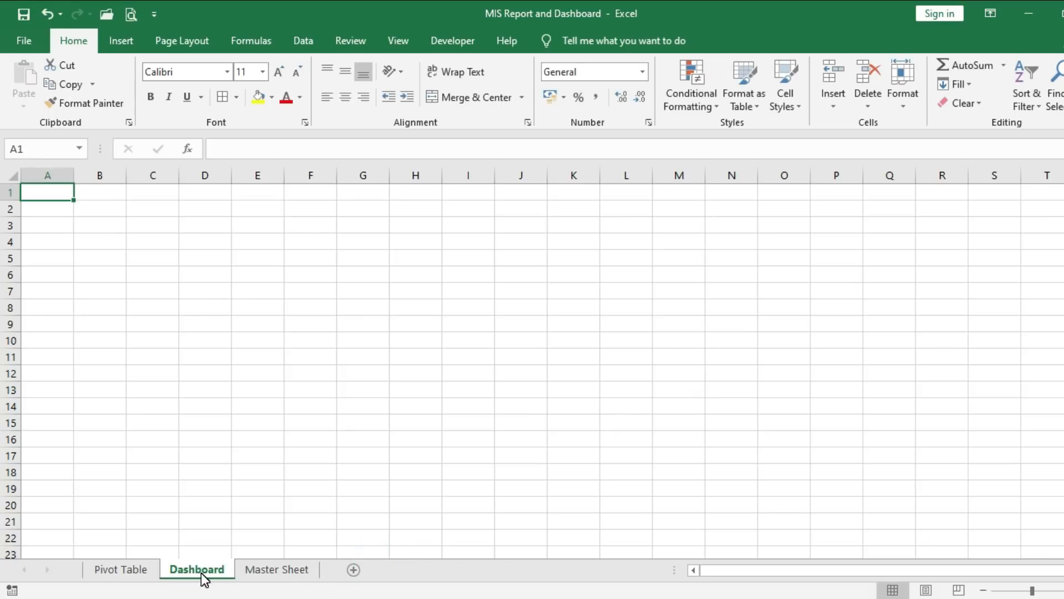
# - Reorder the worksheets as Master Sheet, Pivot Table and Dashboard
pyautogui.moveTo(201, 573); pyautogui.dragTo(322, 574)
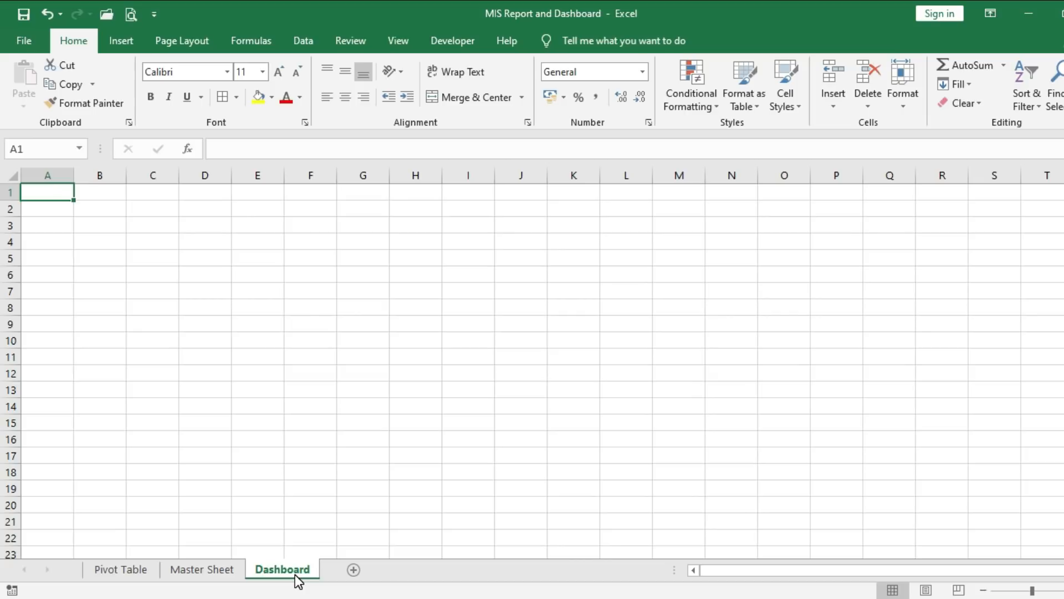
pyautogui.click(210, 575)
pyautogui.click(202, 571)
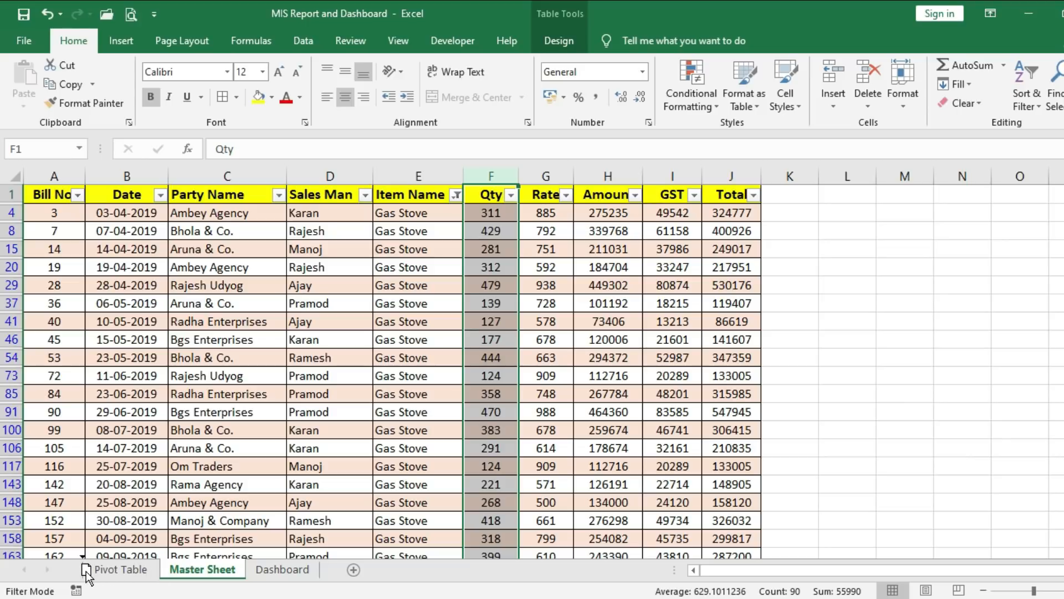
pyautogui.moveTo(86, 571); pyautogui.dragTo(85, 571)
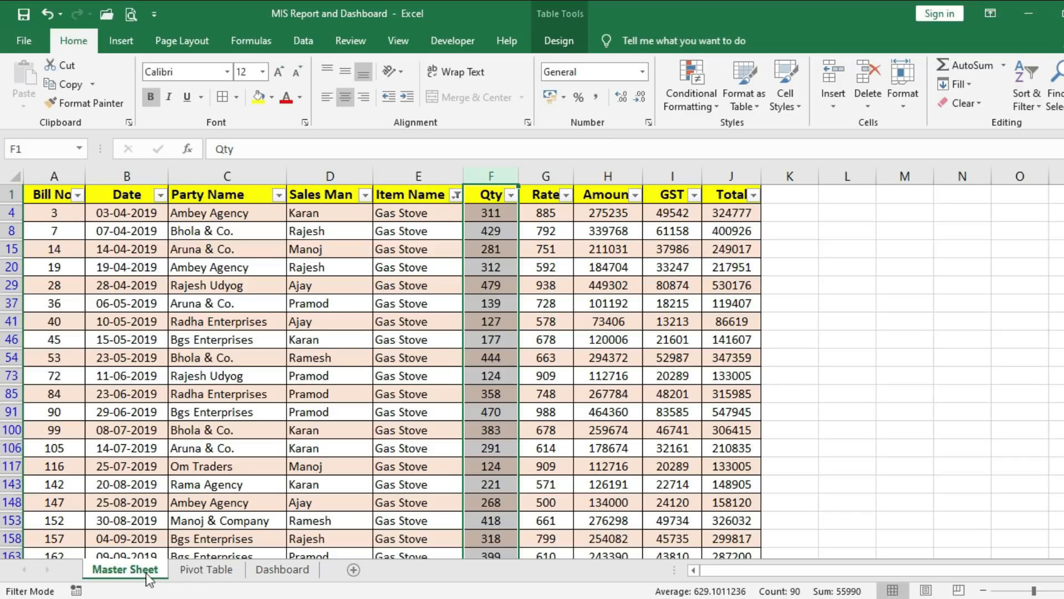
# - Look over the Pivot Table and Dashboard worksheets and return to the Pivot Table worksheet
pyautogui.click(221, 574)
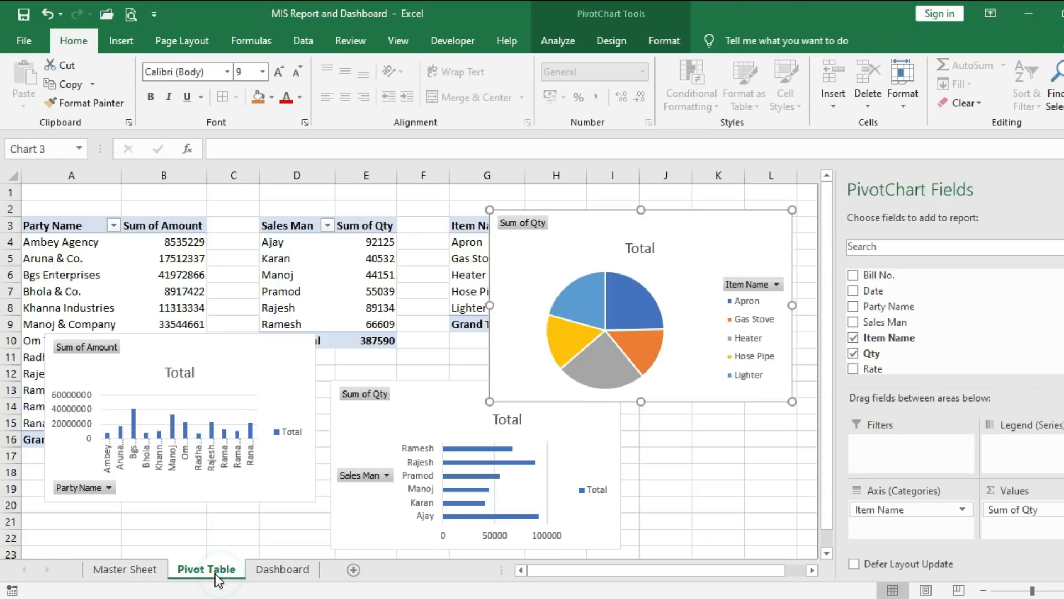
pyautogui.click(284, 576)
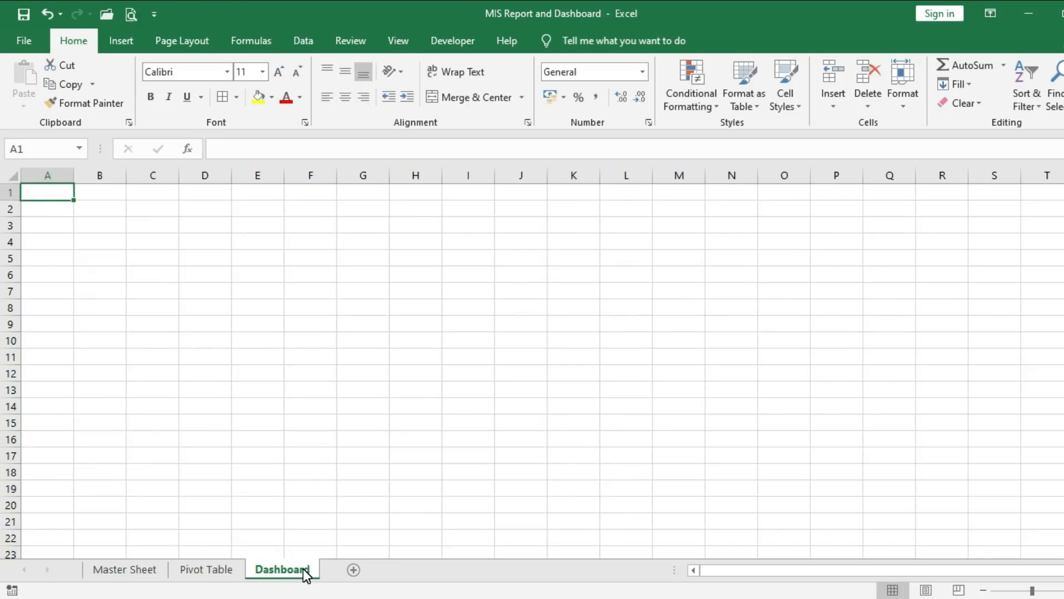
pyautogui.click(212, 574)
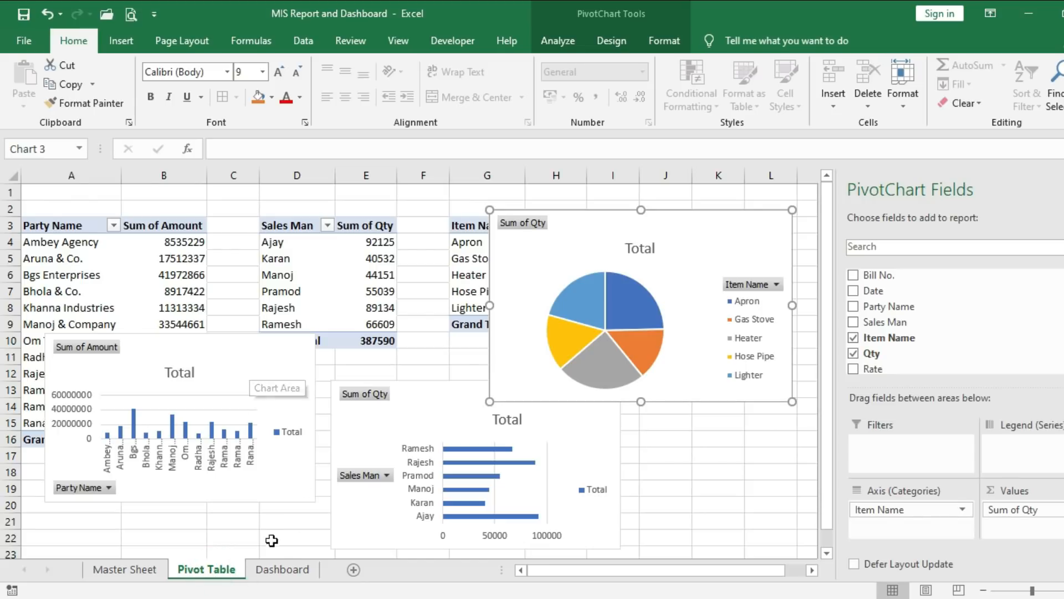
# - Move the party-wise, salesman-wise and item-wise PivotCharts together from the Pivot Table worksheet to the Dashboard worksheet by cutting and pasting
pyautogui.click(282, 576)
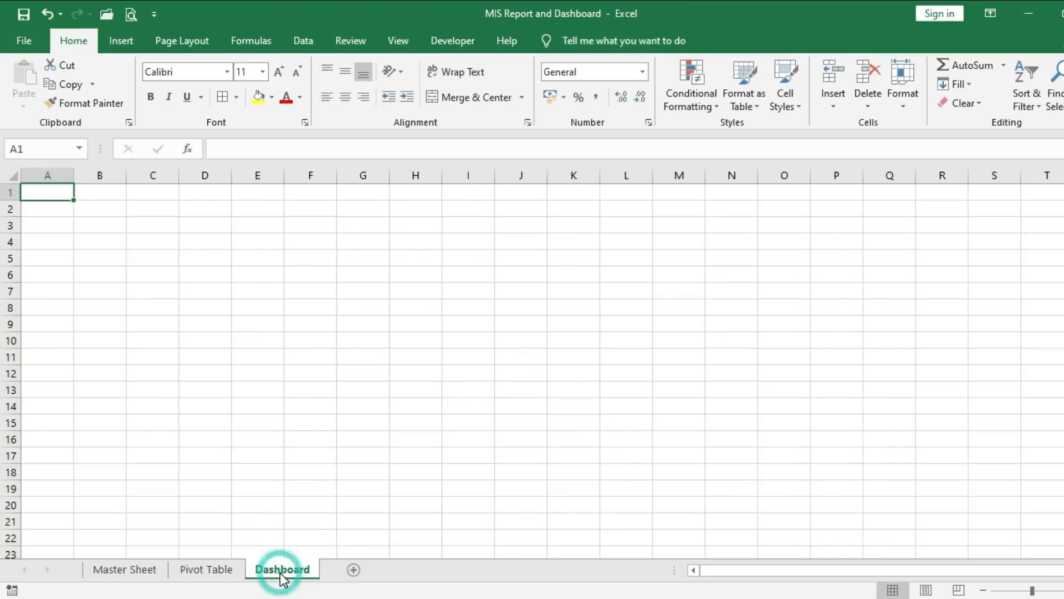
pyautogui.click(209, 568)
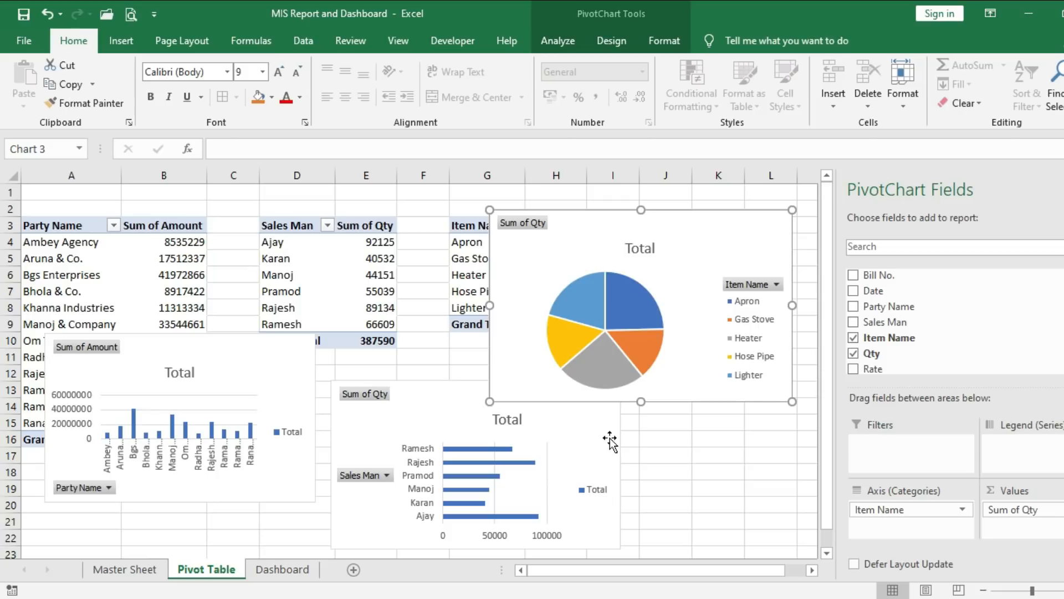
pyautogui.keyDown('ctrl'); pyautogui.click(278, 356); pyautogui.keyUp('ctrl')
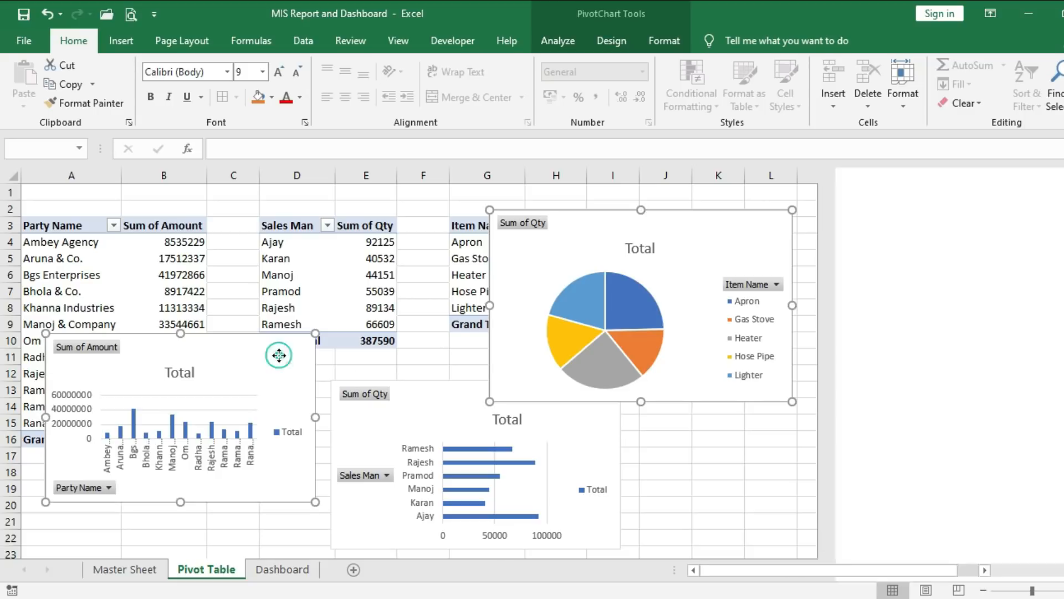
pyautogui.keyDown('ctrl'); pyautogui.click(688, 228); pyautogui.keyUp('ctrl')
pyautogui.keyDown('ctrl'); pyautogui.click(676, 229); pyautogui.keyUp('ctrl')
pyautogui.keyDown('ctrl'); pyautogui.click(412, 397); pyautogui.keyUp('ctrl')
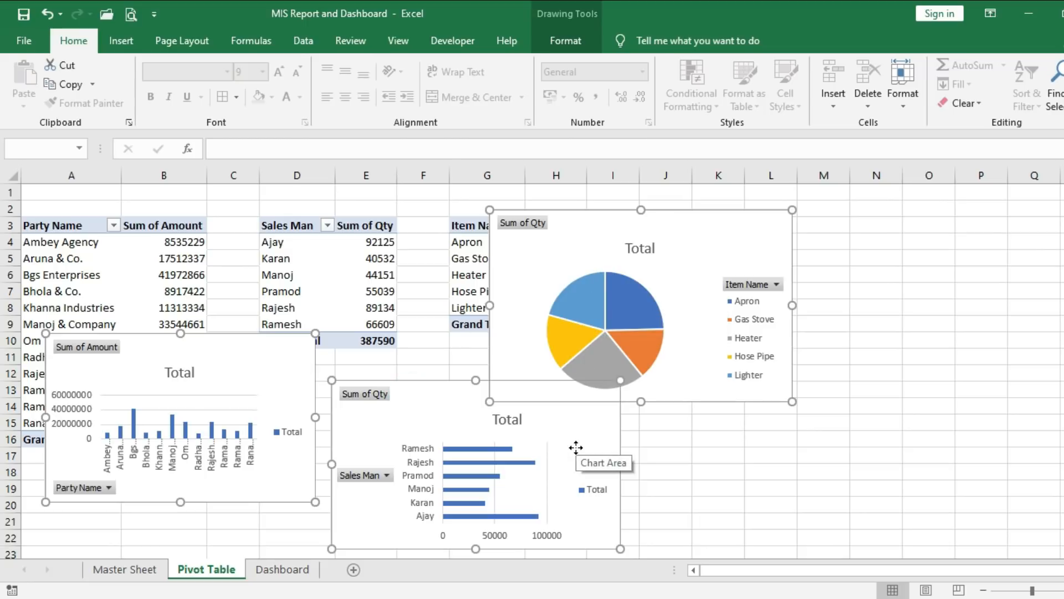
pyautogui.press('Delete')
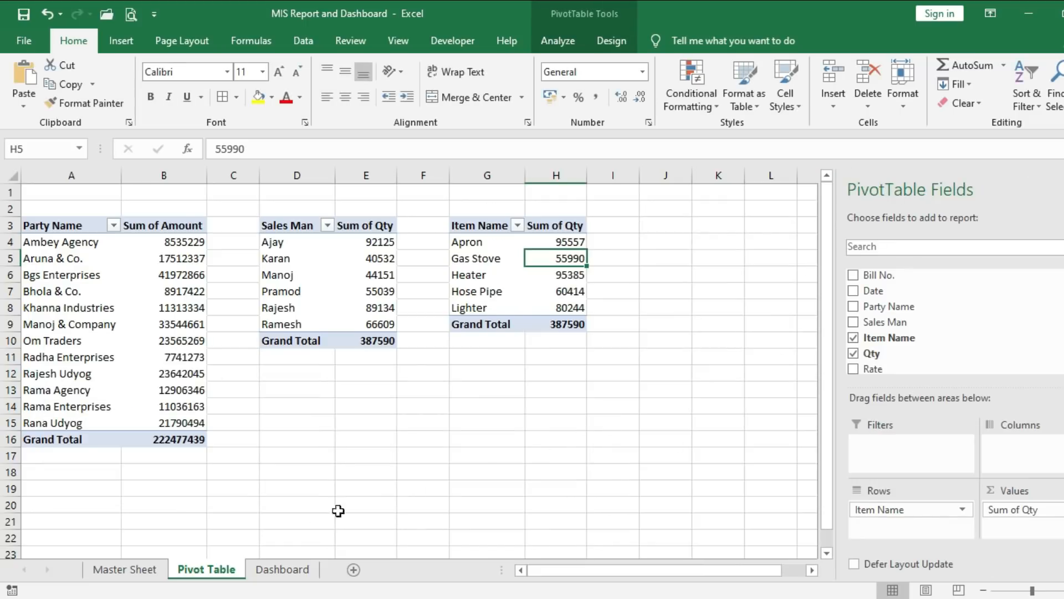
pyautogui.click(294, 569)
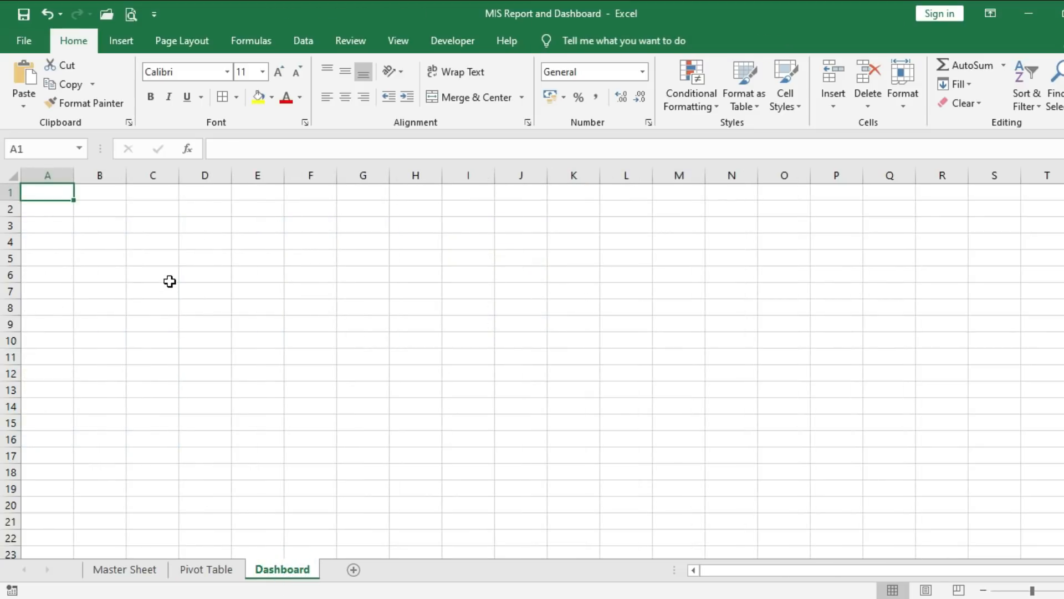
pyautogui.hotkey('ctrl', 'v')
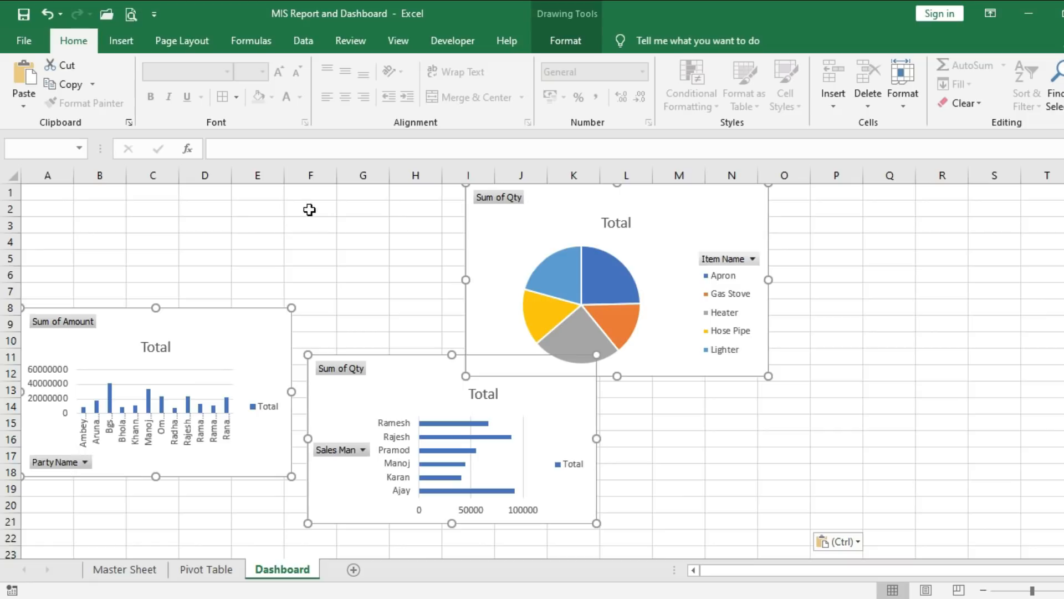
# - Hide the gridlines on the Dashboard worksheet
pyautogui.click(150, 191)
pyautogui.click(242, 193)
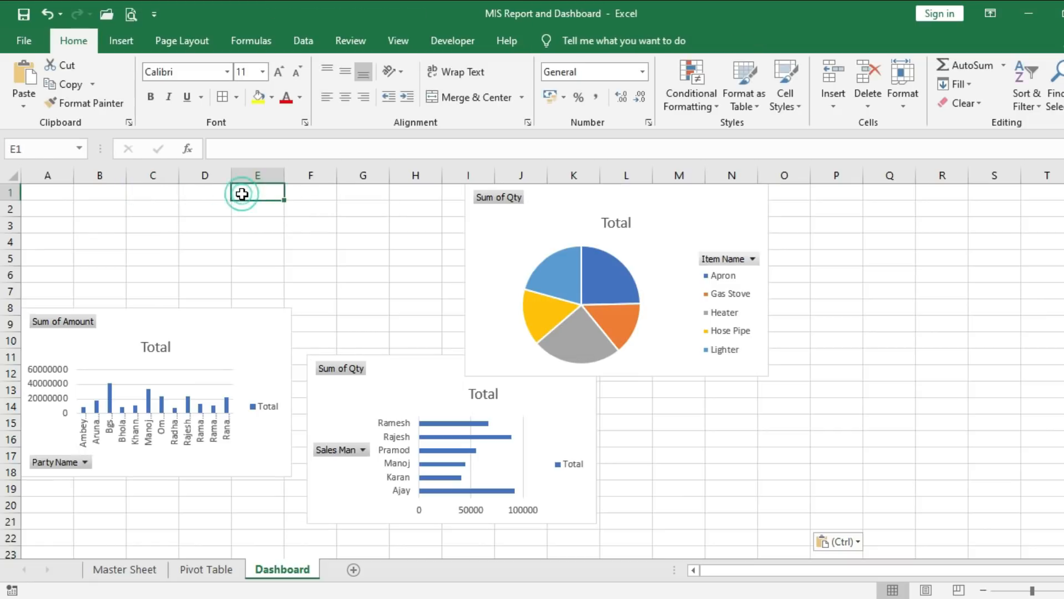
pyautogui.moveTo(242, 193); pyautogui.dragTo(351, 271)
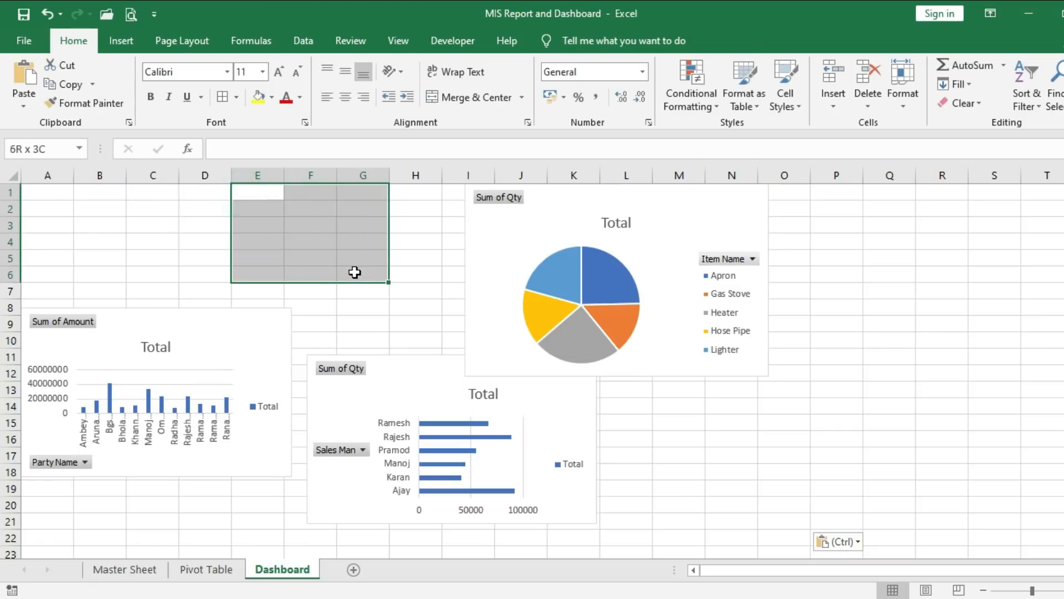
pyautogui.click(198, 230)
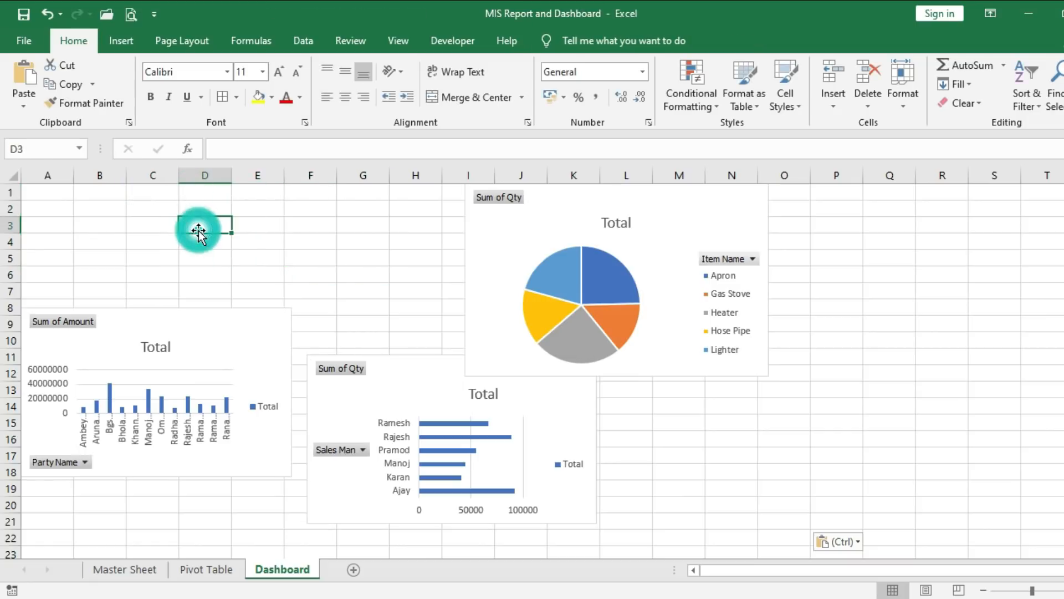
pyautogui.click(392, 41)
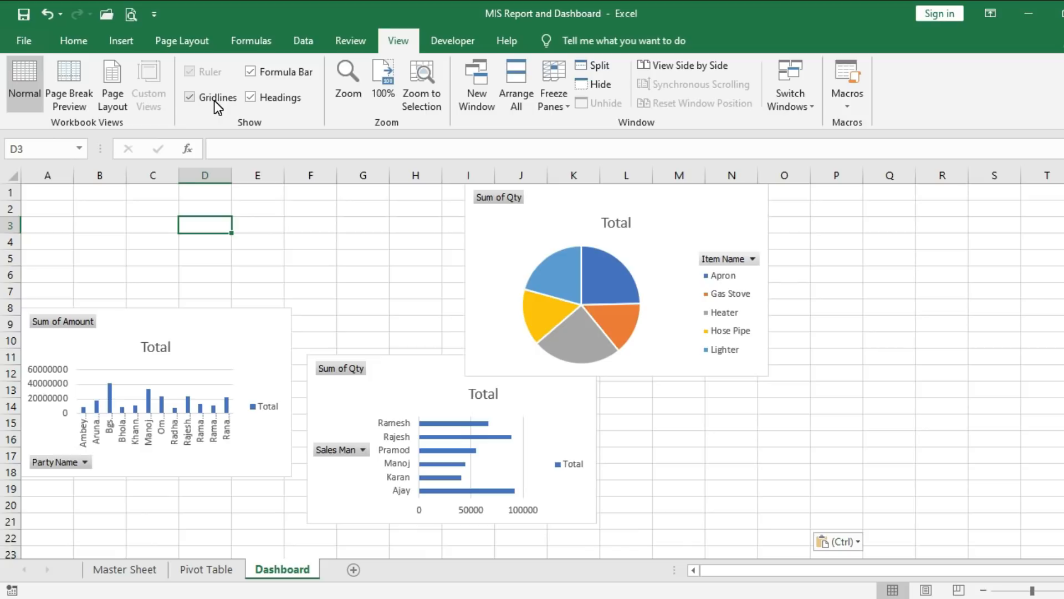
pyautogui.click(190, 97)
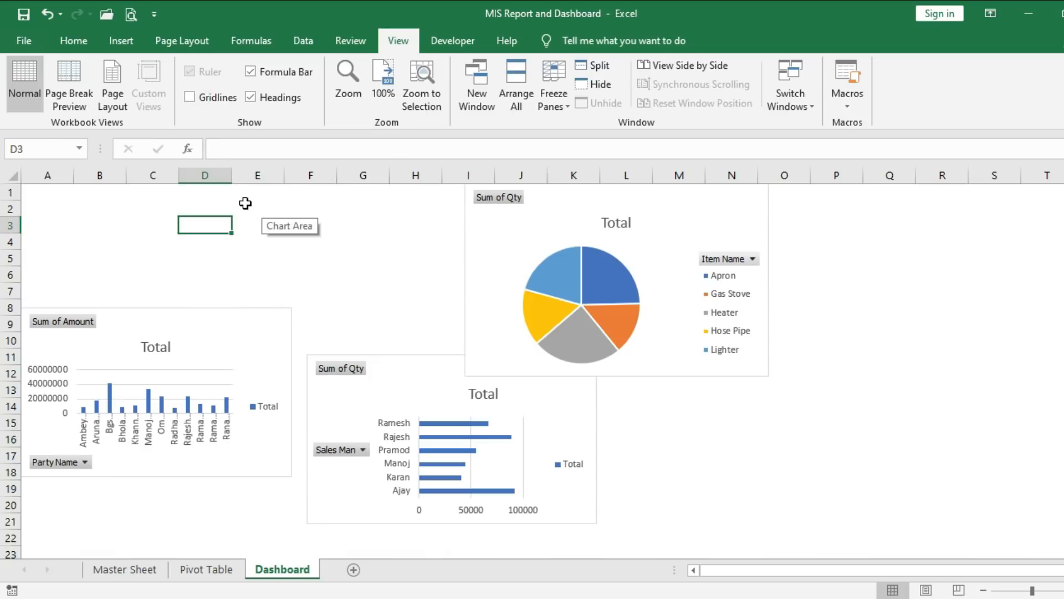
pyautogui.moveTo(245, 203); pyautogui.dragTo(389, 299)
pyautogui.click(138, 239)
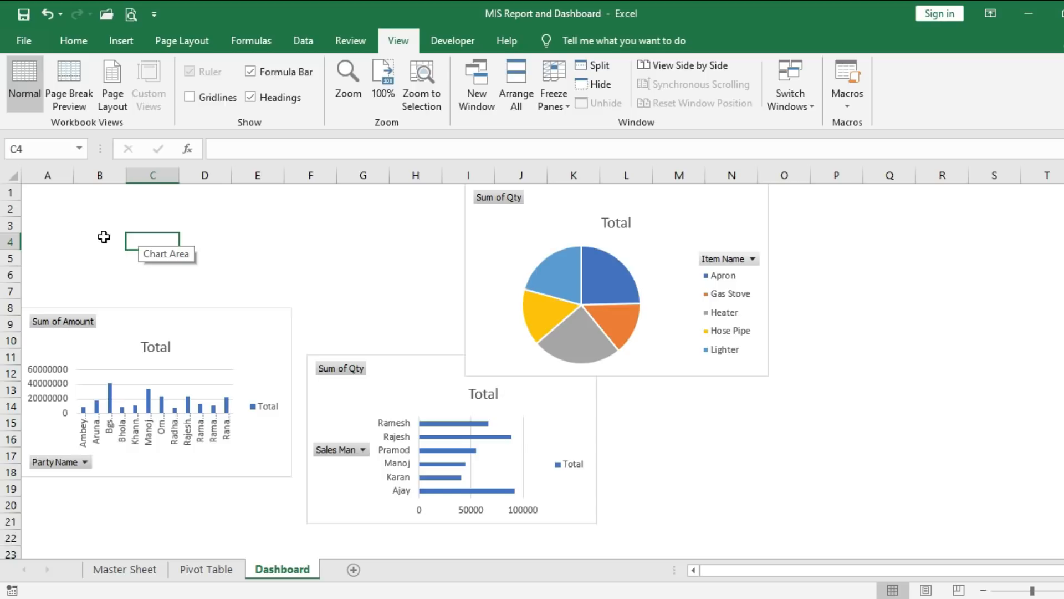
# - Fill all cells of the Dashboard worksheet with black from the theme colors
pyautogui.click(13, 176)
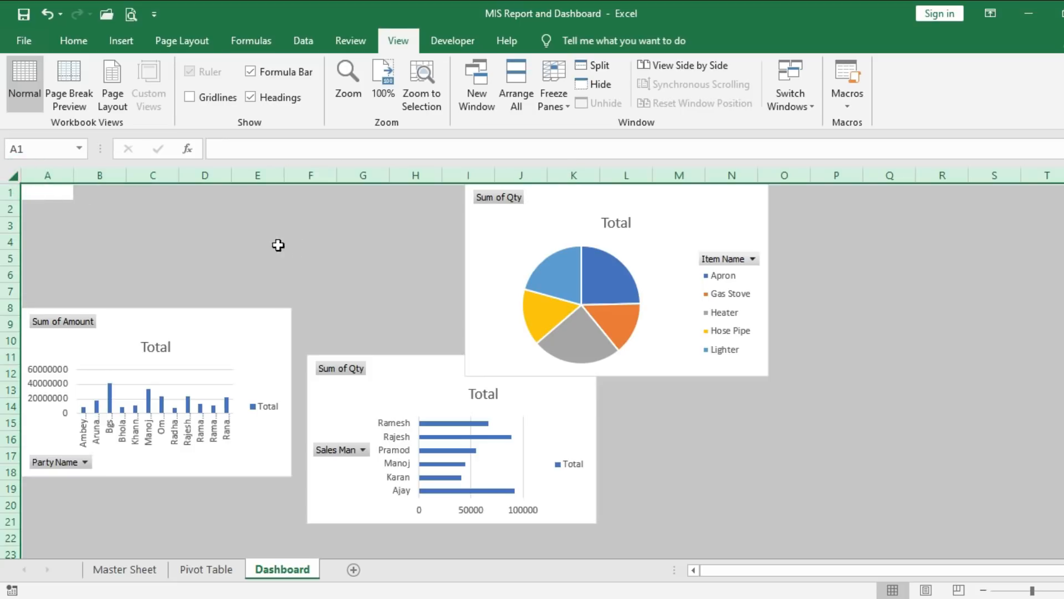
pyautogui.click(79, 41)
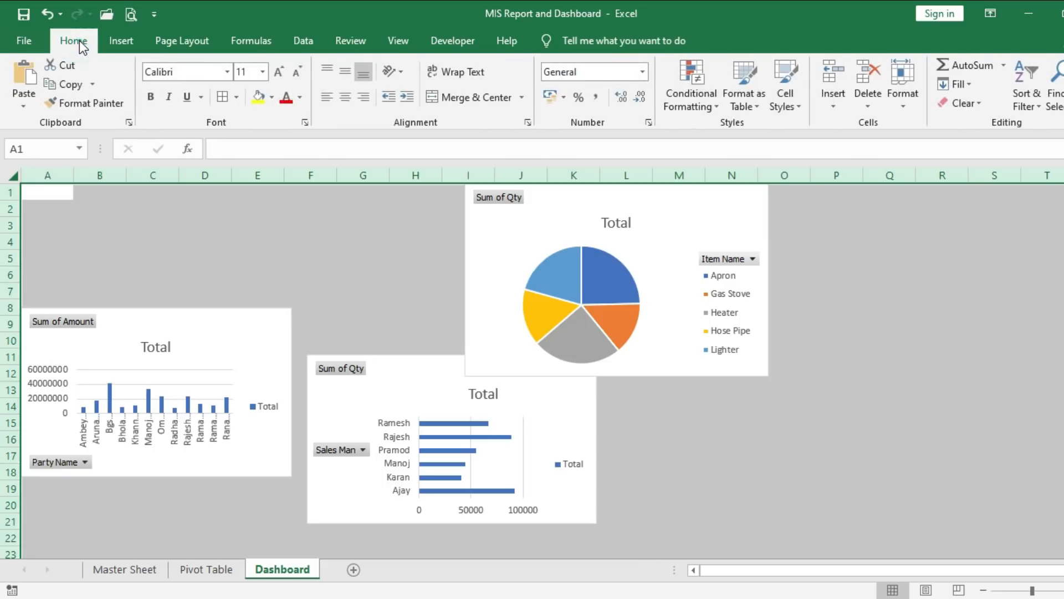
pyautogui.click(272, 97)
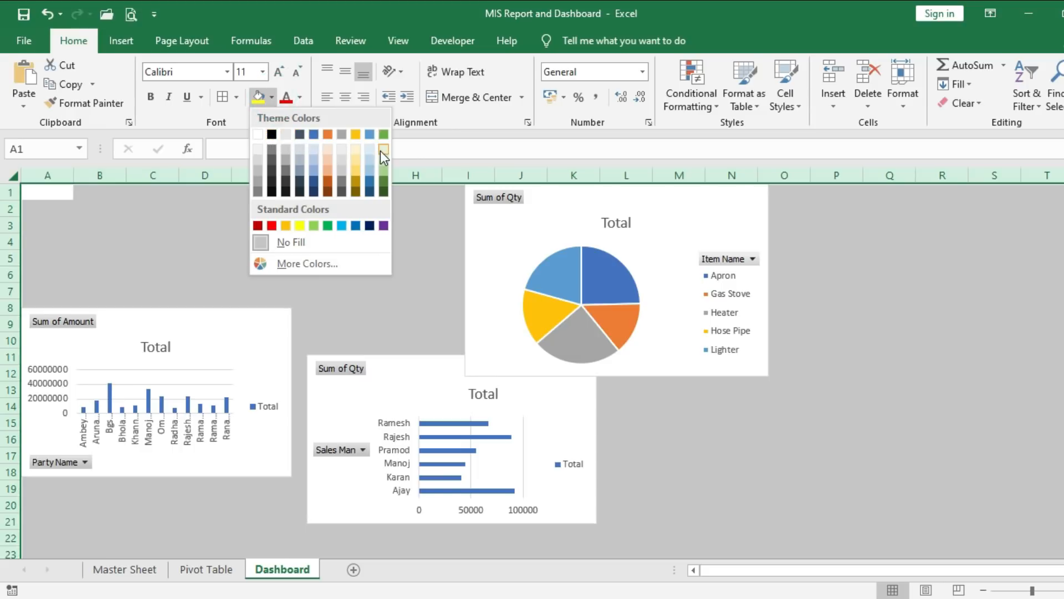
pyautogui.click(271, 135)
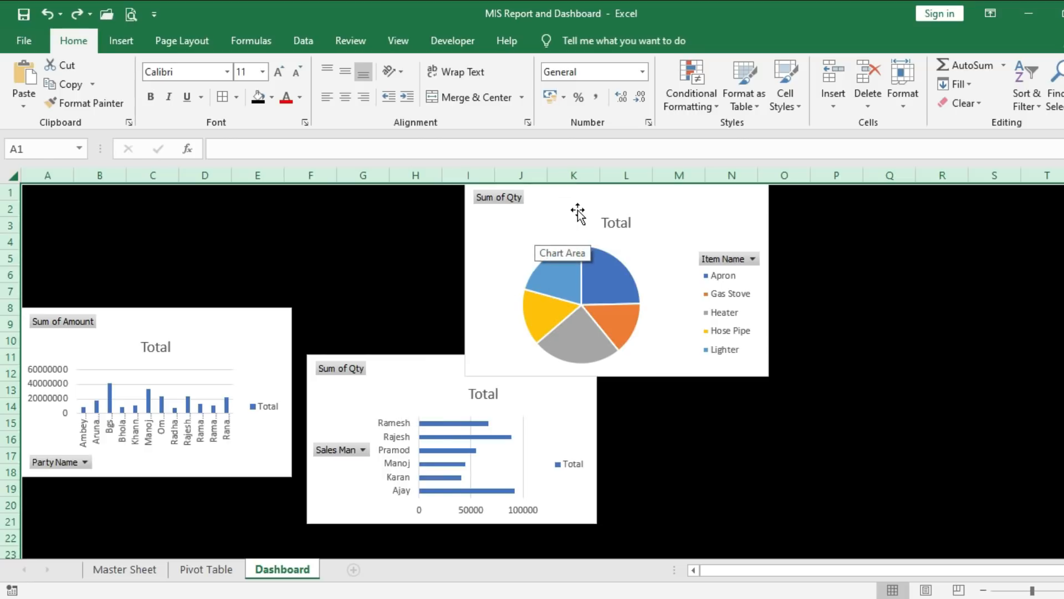
# - Arrange the dashboard charts in one row: item pie chart, Party Name column chart, and Sales Man bar chart
pyautogui.moveTo(575, 210); pyautogui.dragTo(138, 220)
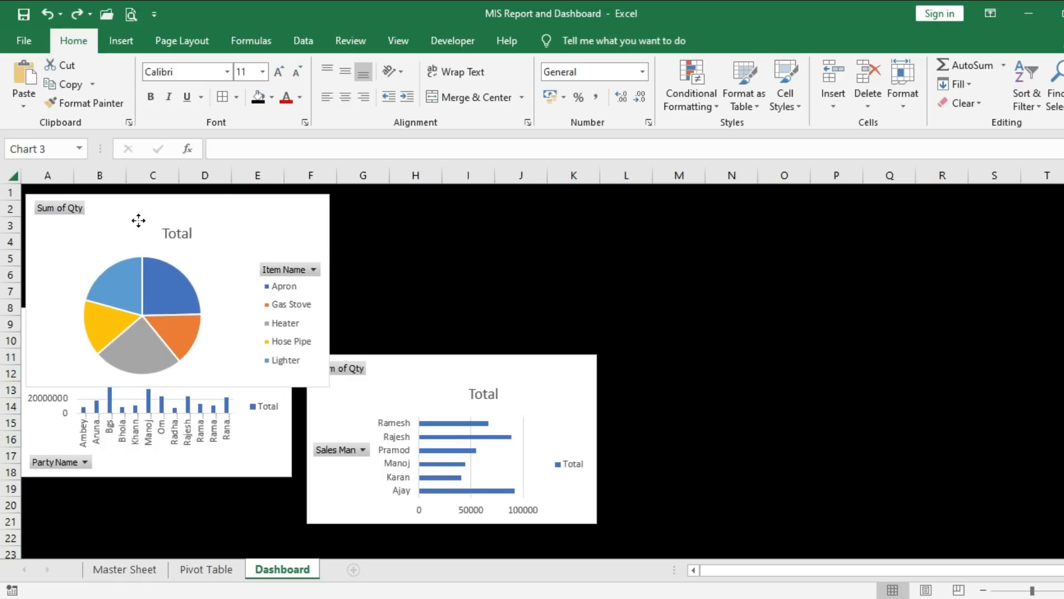
pyautogui.click(258, 460)
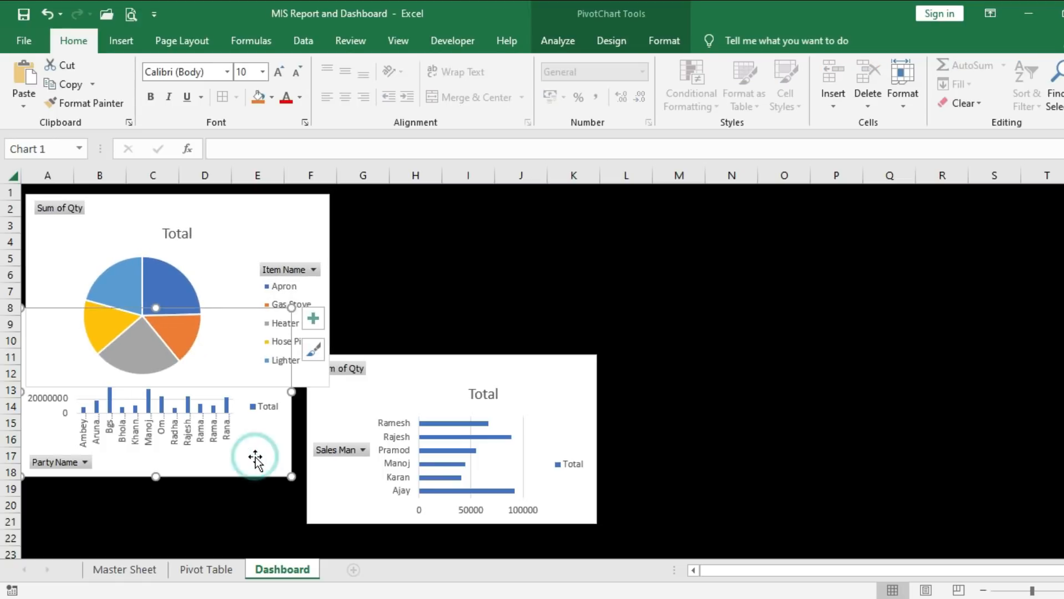
pyautogui.moveTo(258, 461); pyautogui.dragTo(585, 339)
pyautogui.click(560, 409)
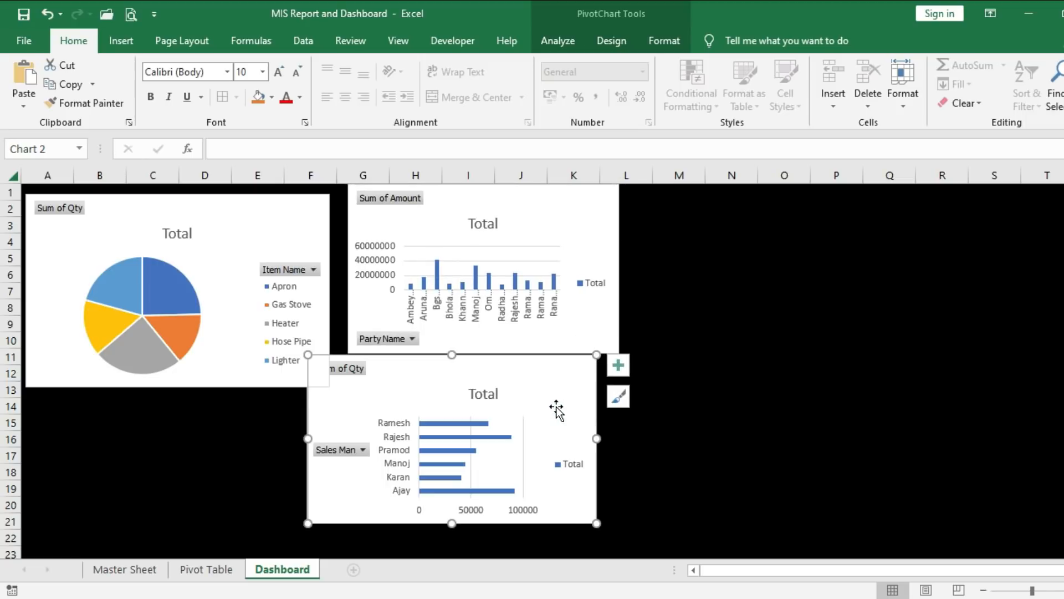
pyautogui.moveTo(556, 409); pyautogui.dragTo(926, 247)
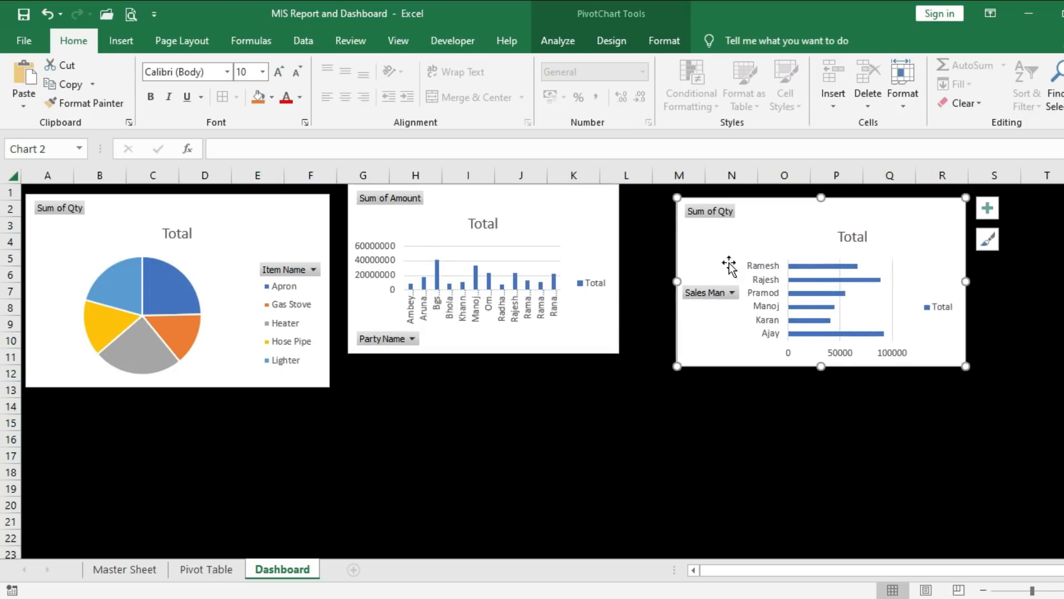
# - Align the Party Name chart with the pie chart and enlarge it and the Sales Man chart to match the pie's size
pyautogui.click(543, 199)
pyautogui.moveTo(544, 197); pyautogui.dragTo(538, 212)
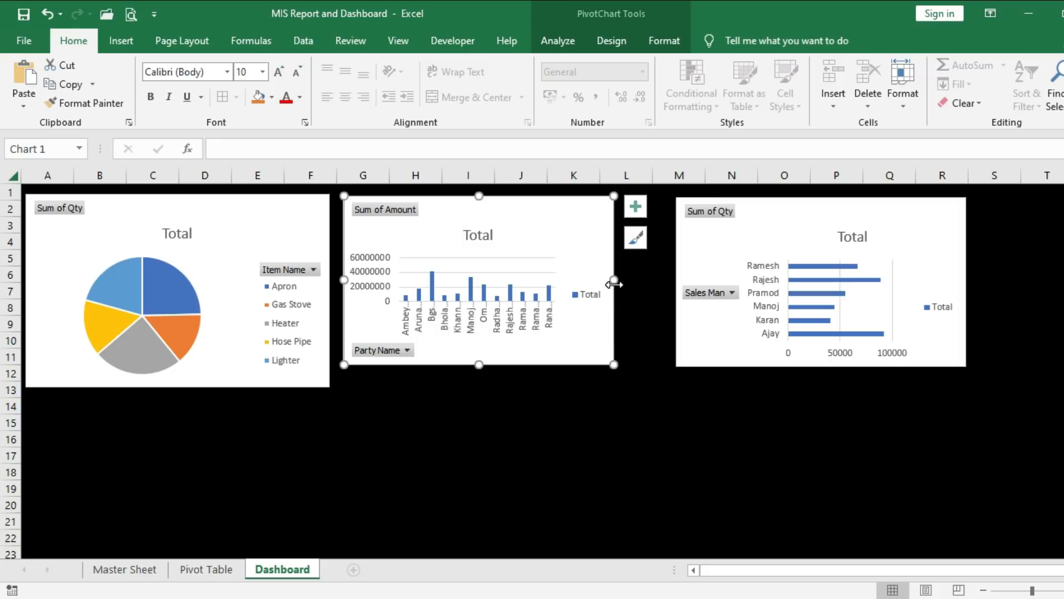
pyautogui.moveTo(614, 280); pyautogui.dragTo(646, 283)
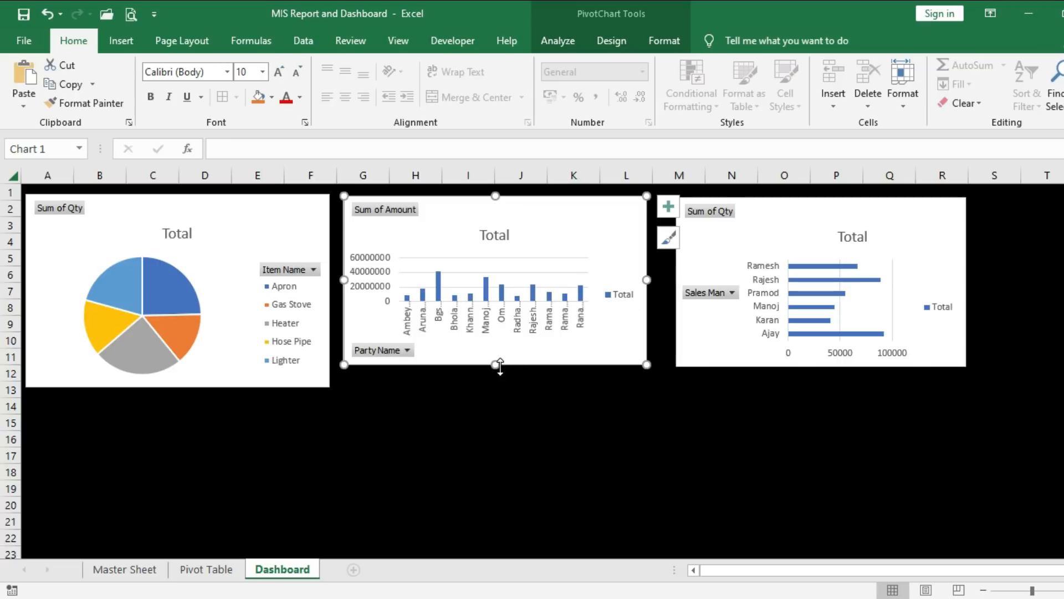
pyautogui.moveTo(499, 366); pyautogui.dragTo(499, 386)
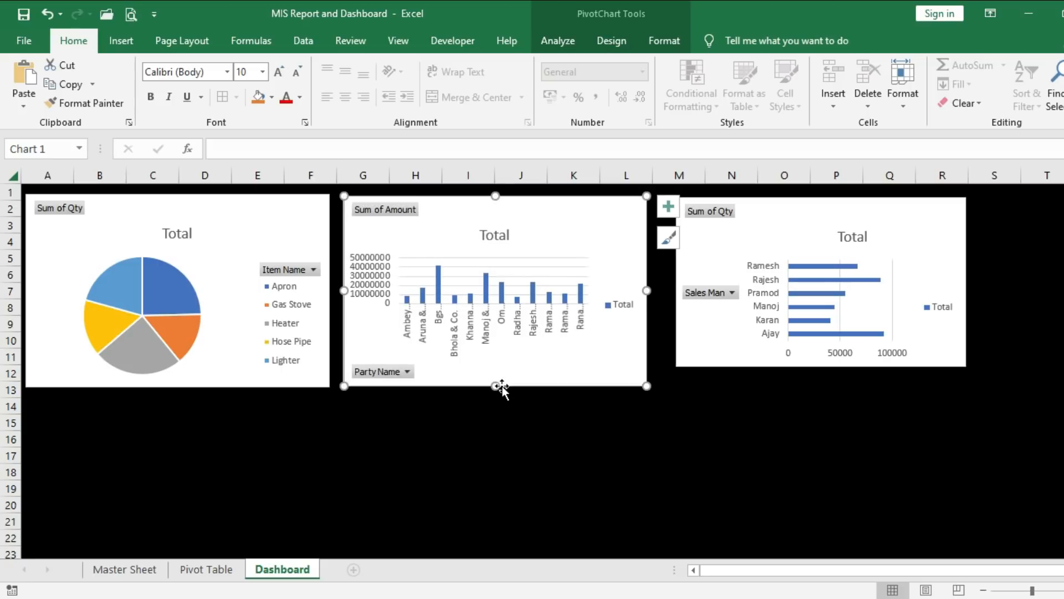
pyautogui.click(794, 220)
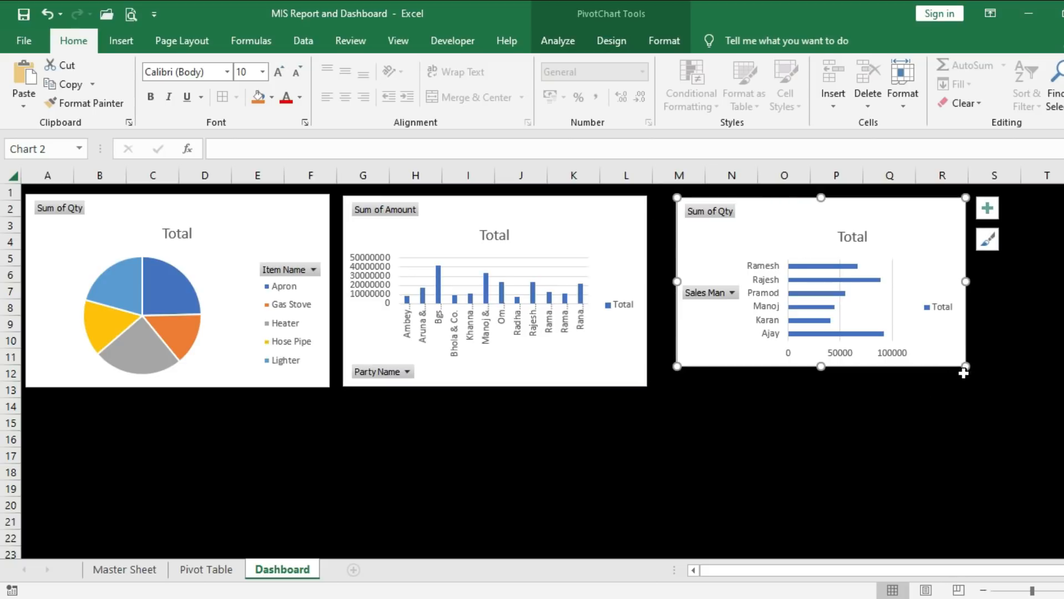
pyautogui.moveTo(967, 364); pyautogui.dragTo(992, 386)
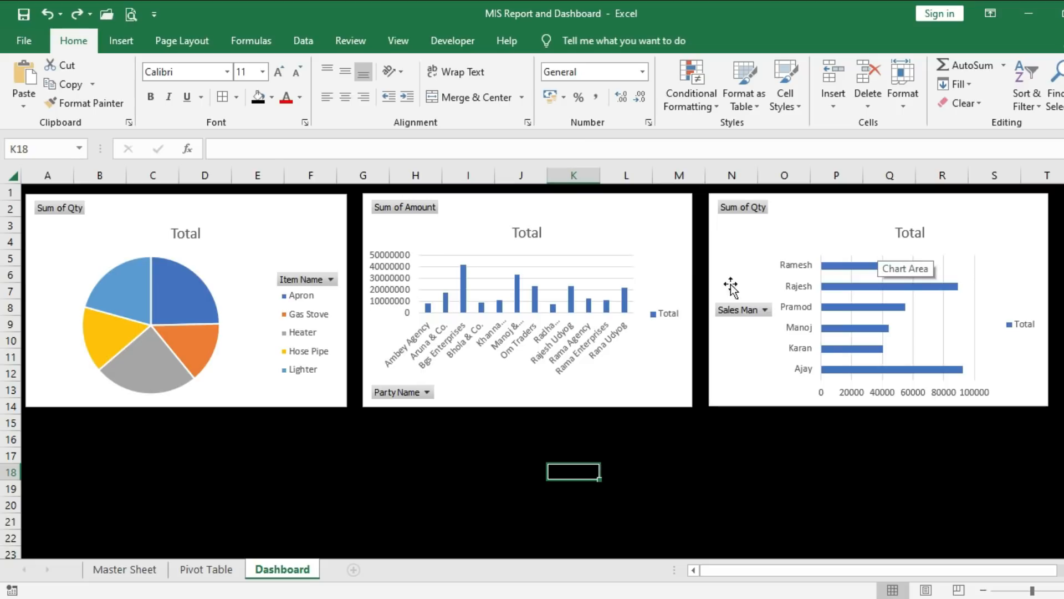
# - Keep Colorful Palette 1 for the item pie chart and apply chart Style 3 to it
pyautogui.click(251, 224)
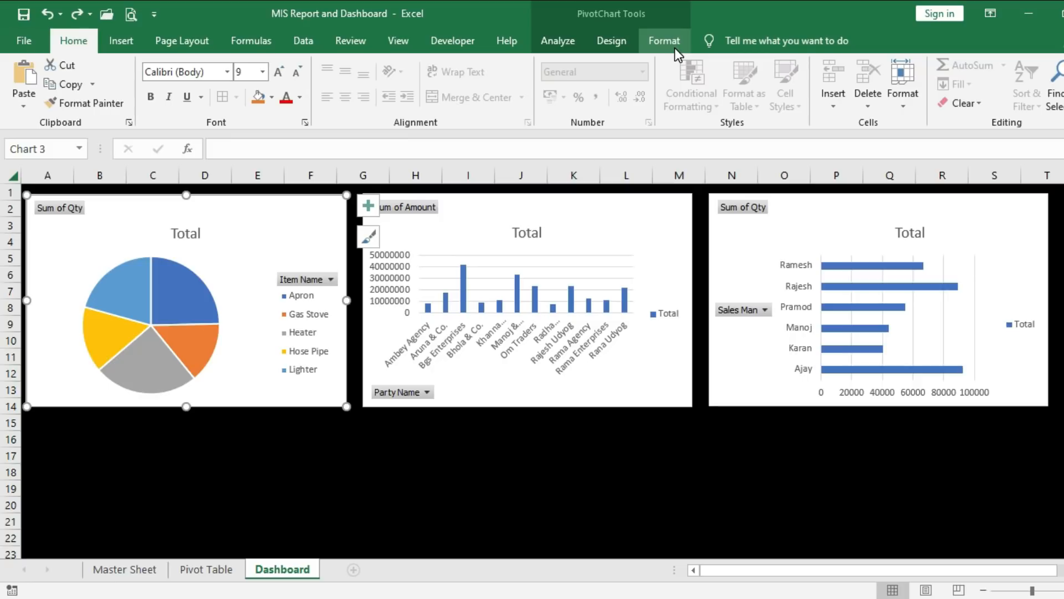
pyautogui.click(616, 42)
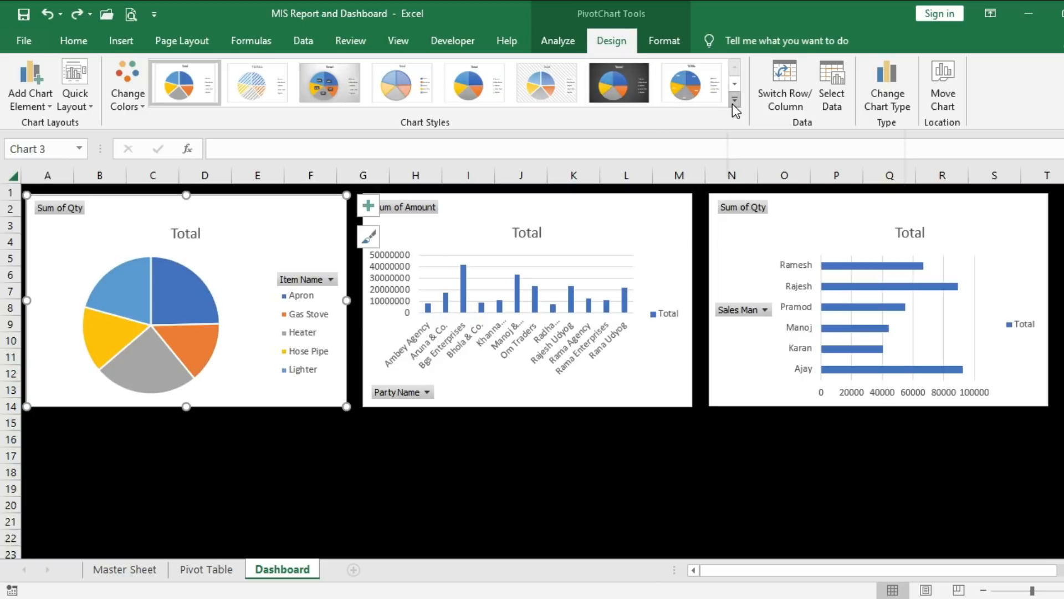
pyautogui.click(734, 100)
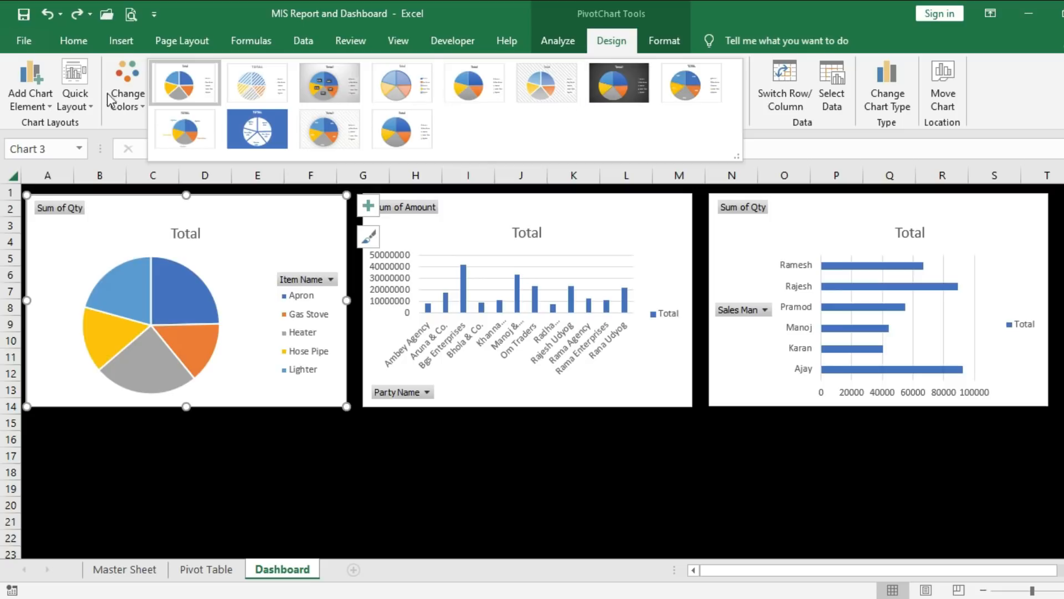
pyautogui.click(135, 81)
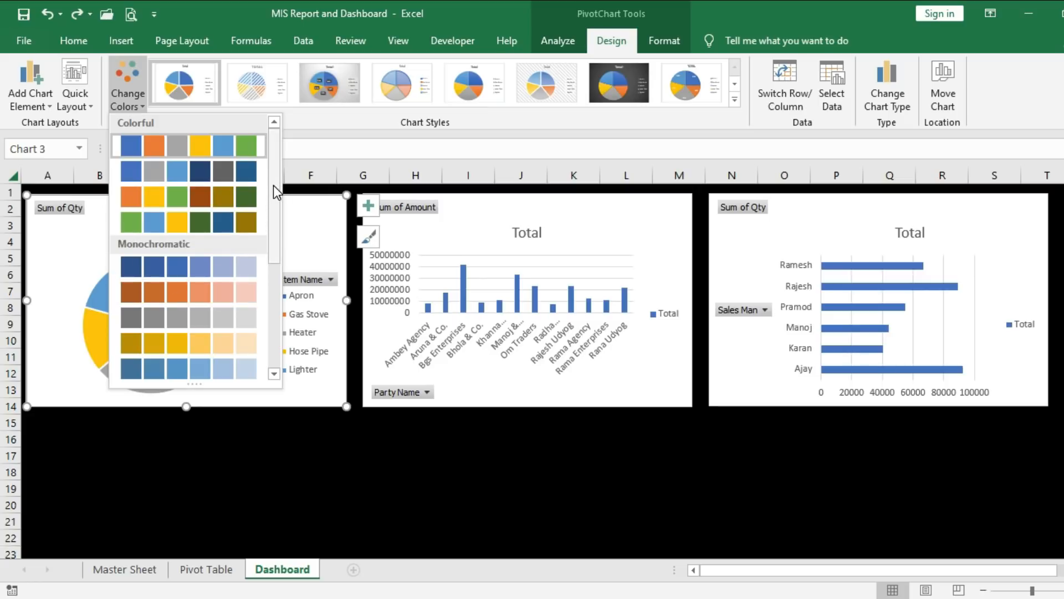
pyautogui.moveTo(274, 185); pyautogui.dragTo(276, 316)
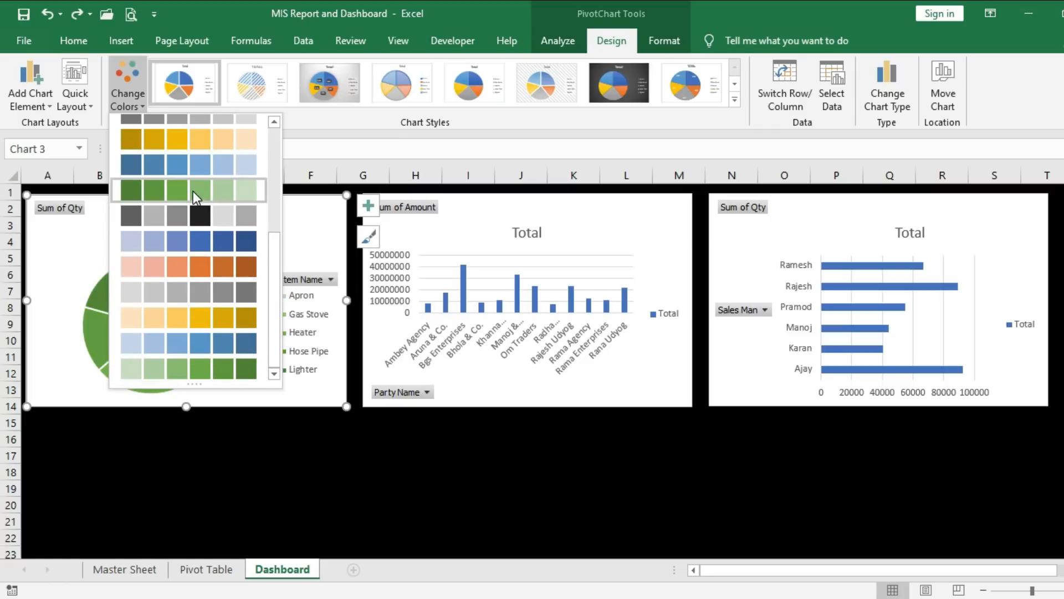
pyautogui.scroll(5, 193, 192)
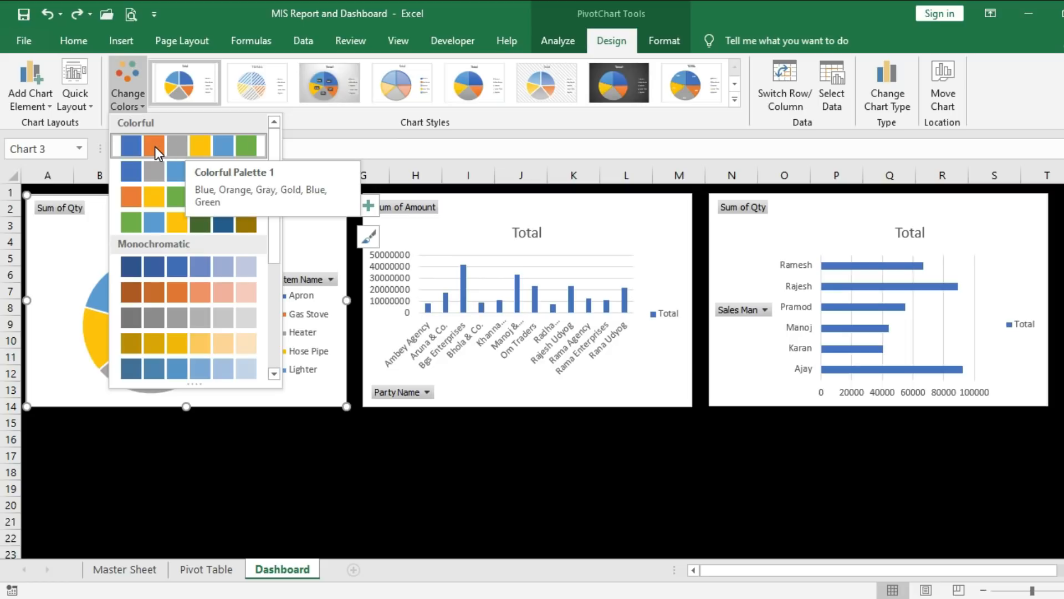
pyautogui.click(185, 156)
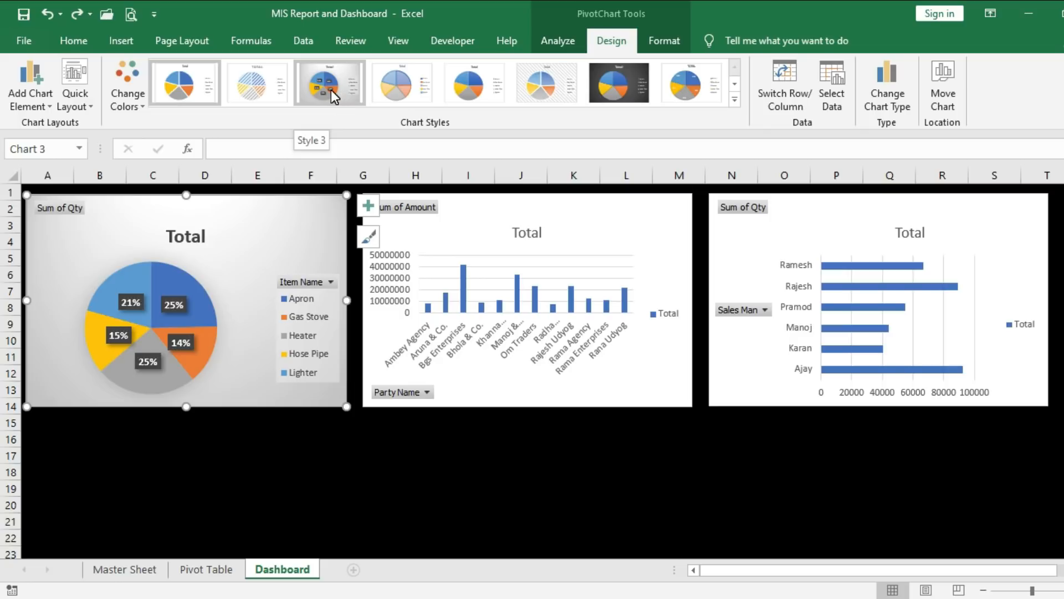
pyautogui.click(334, 80)
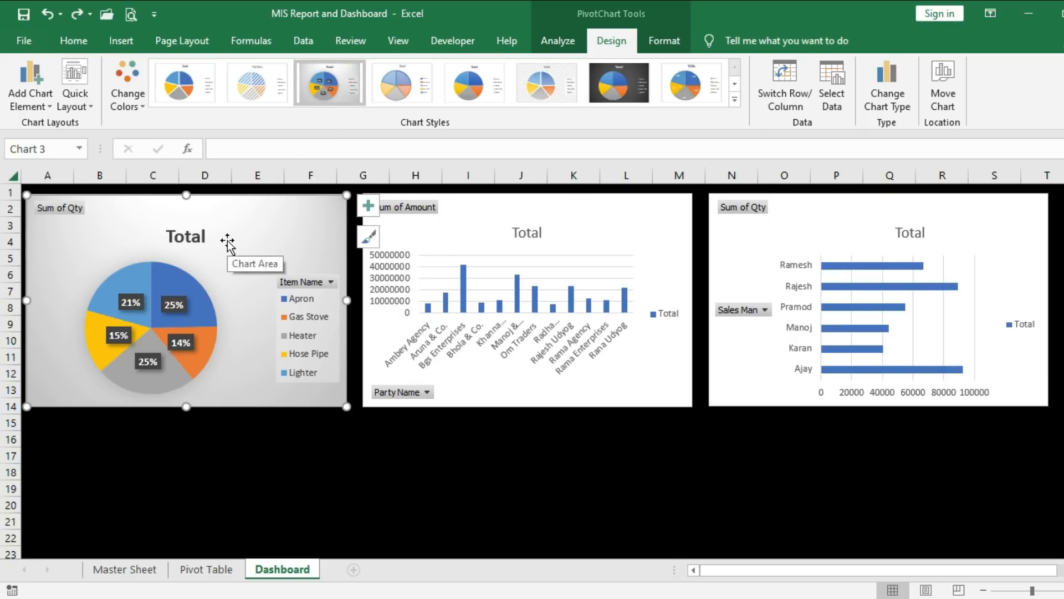
# - Apply the dark chart Style 9 to the Party Name column chart
pyautogui.click(493, 214)
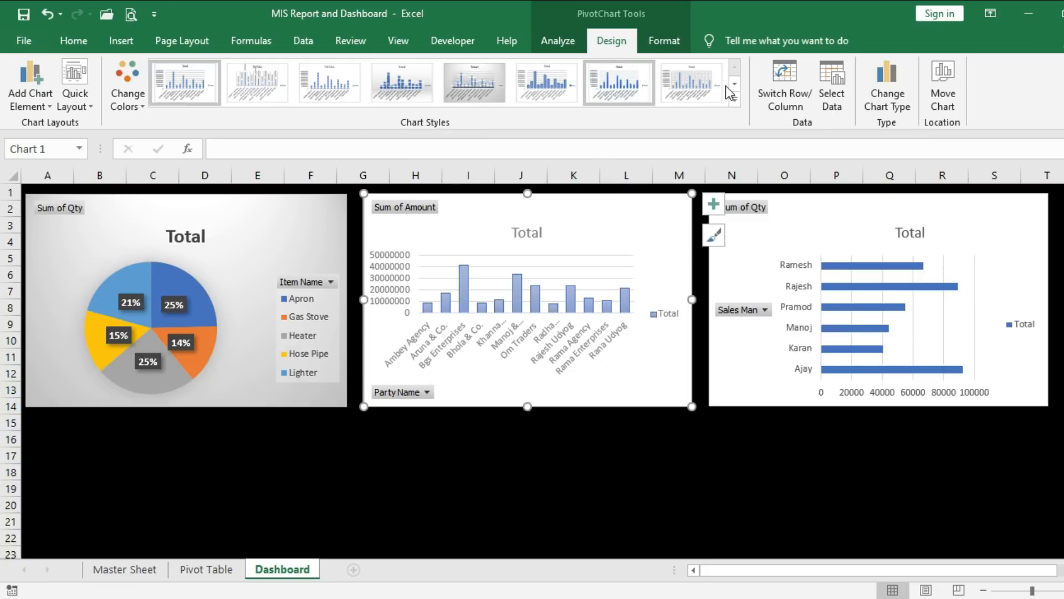
pyautogui.click(734, 101)
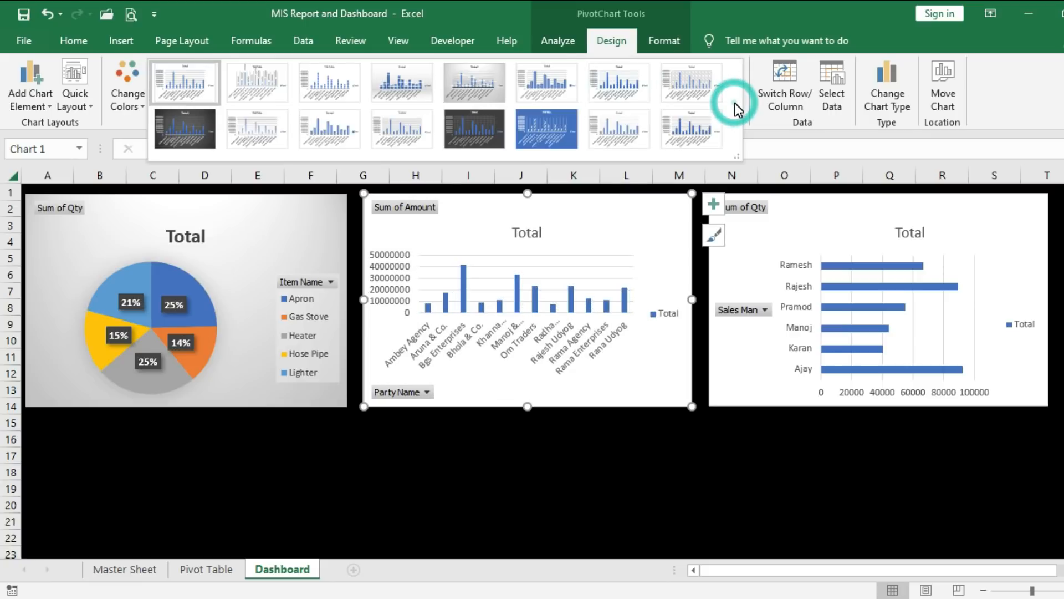
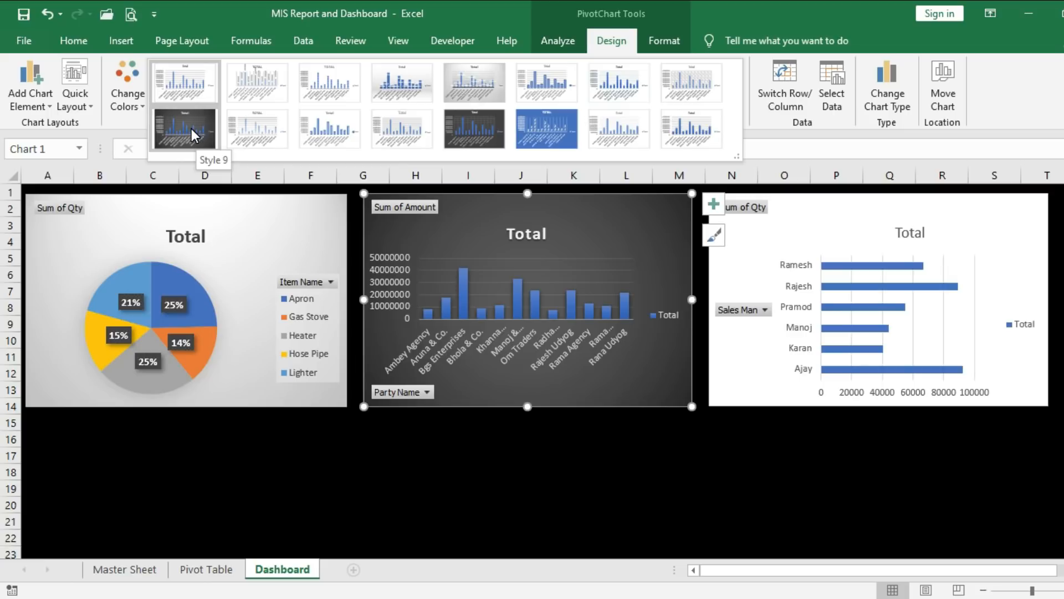
pyautogui.click(191, 128)
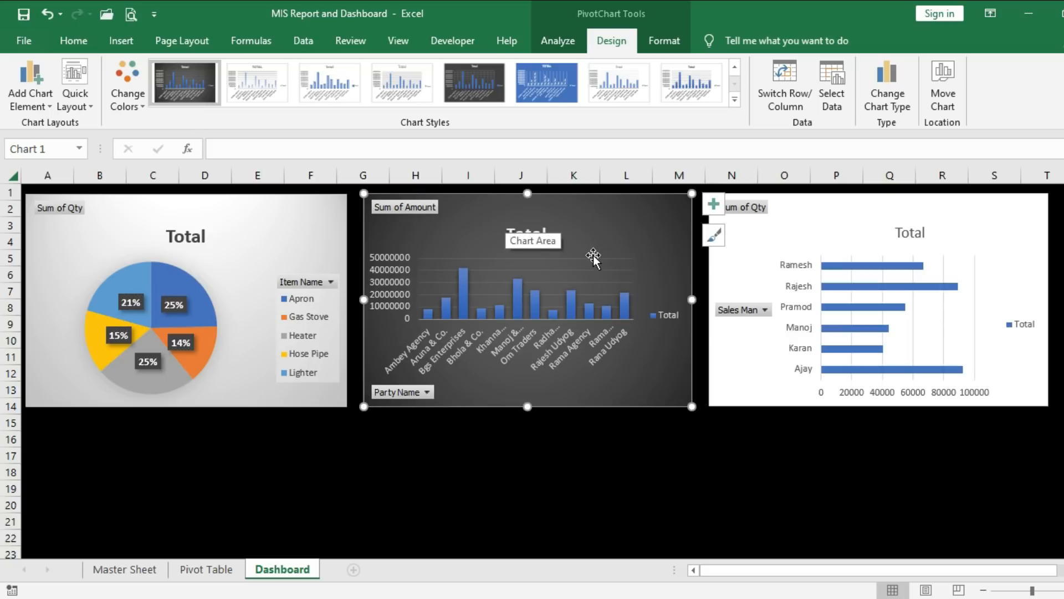
# - Apply the dark chart style with outlined bars to the Sales Man bar chart
pyautogui.click(869, 216)
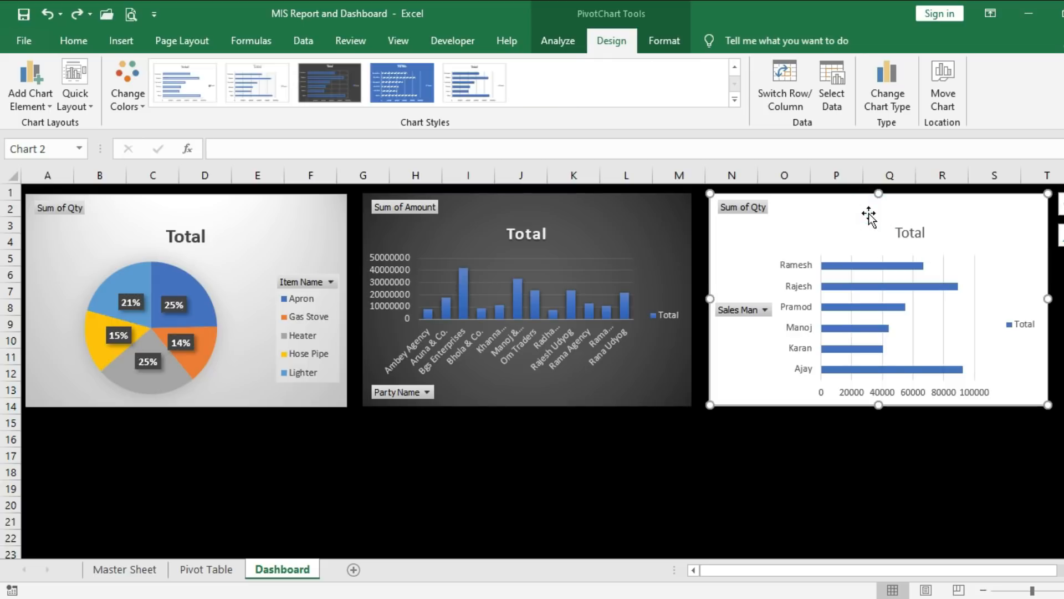
pyautogui.click(338, 82)
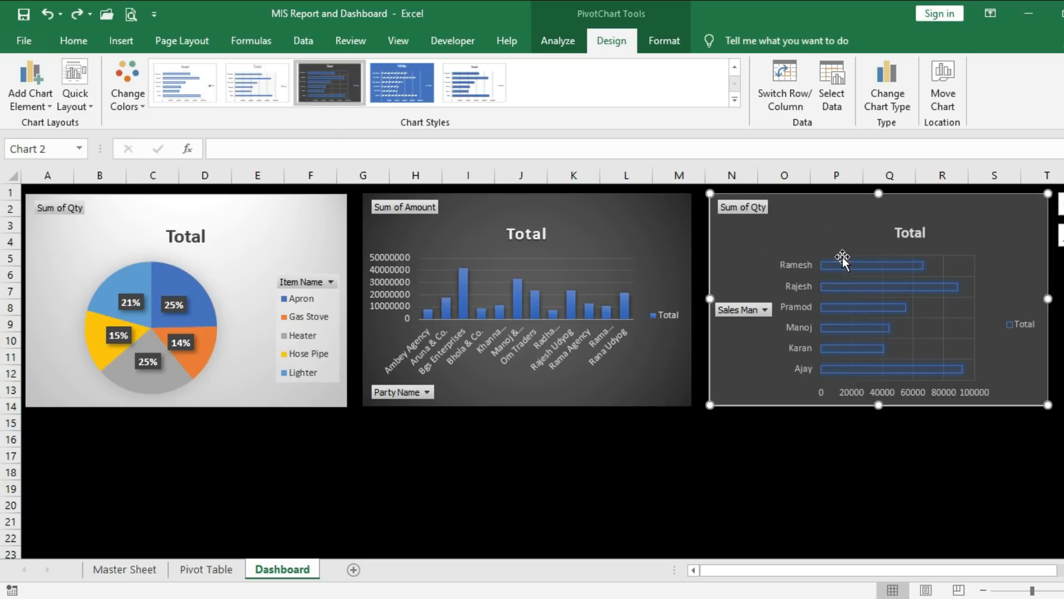
pyautogui.moveTo(842, 264)
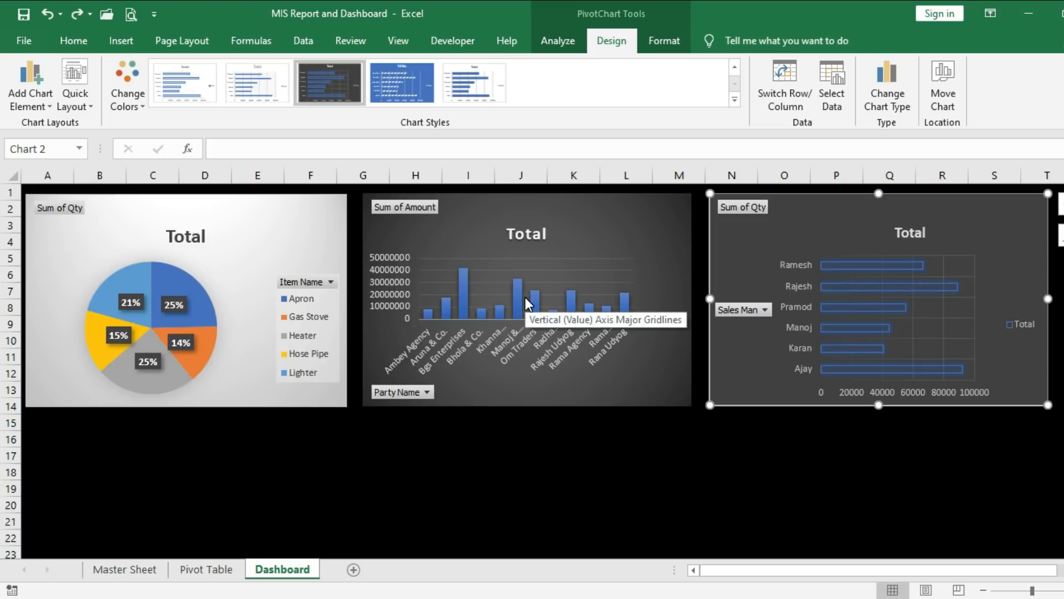
# - Change the Sales Man chart's colors to the monochromatic gold palette
pyautogui.click(858, 265)
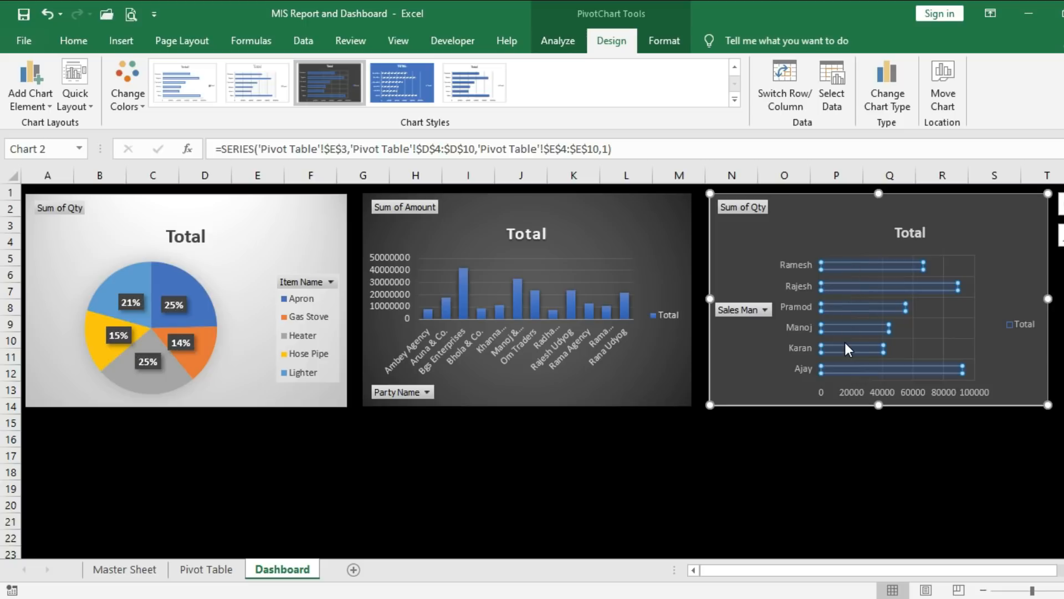
pyautogui.click(122, 74)
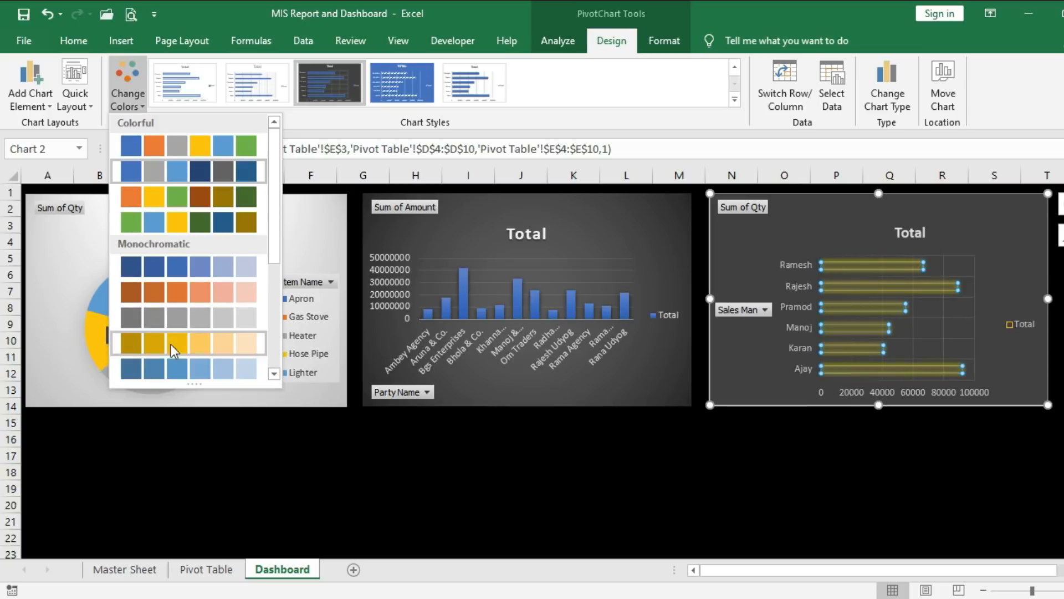
pyautogui.press('Escape')
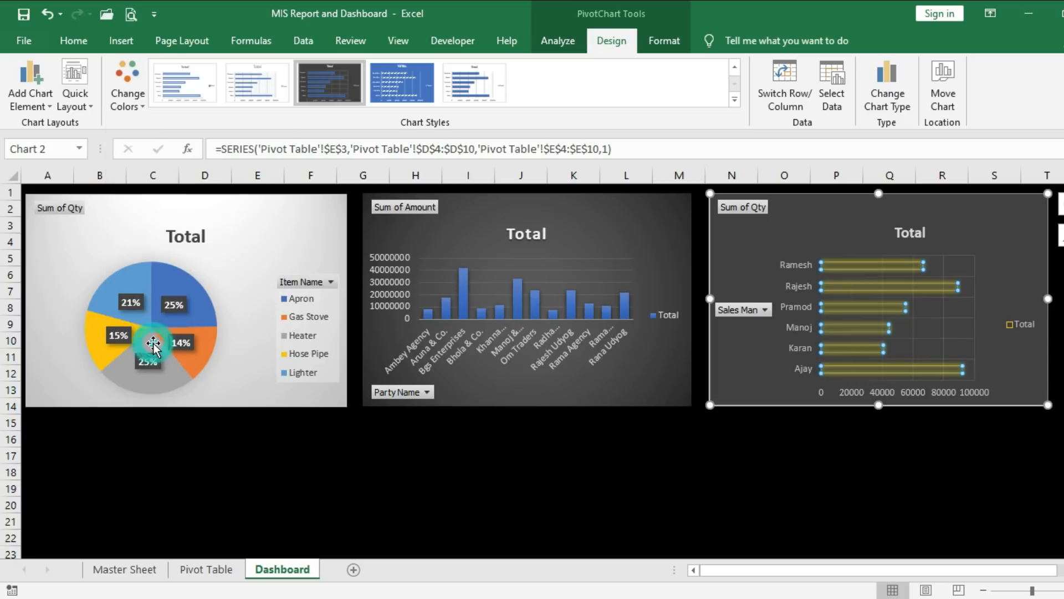
pyautogui.click(825, 225)
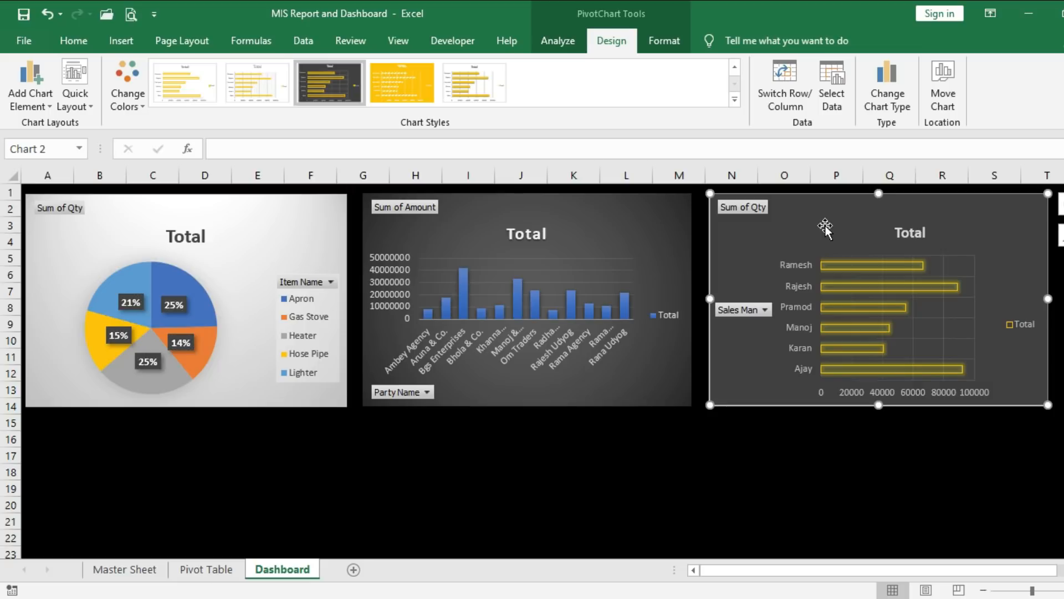
# - Shift the Sales Man chart further from the Party Name chart, widen the Party Name chart to about column M, and realign the row
pyautogui.click(627, 220)
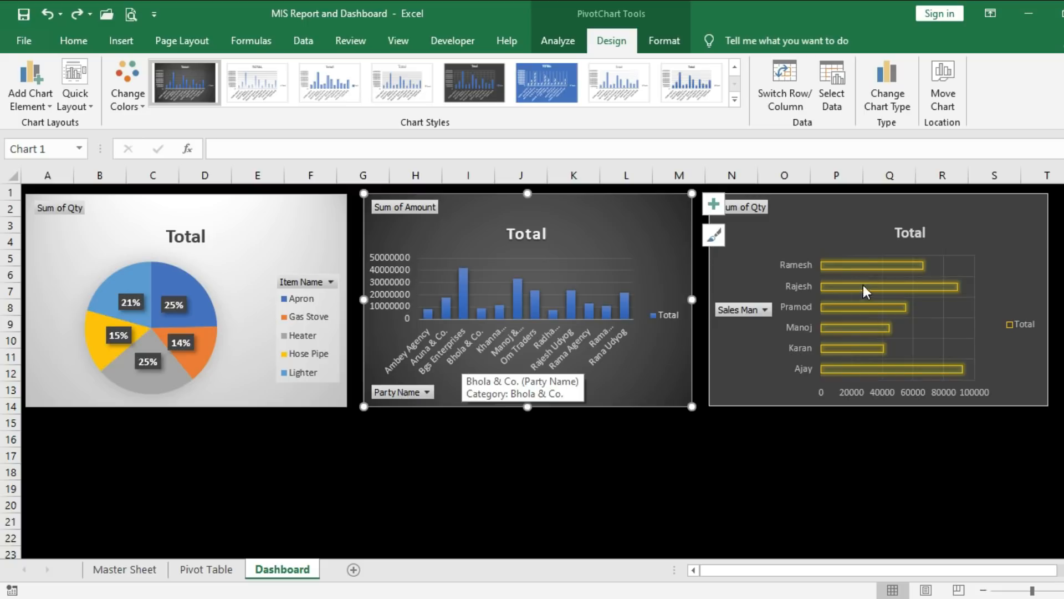
pyautogui.moveTo(873, 209); pyautogui.dragTo(903, 212)
pyautogui.click(652, 233)
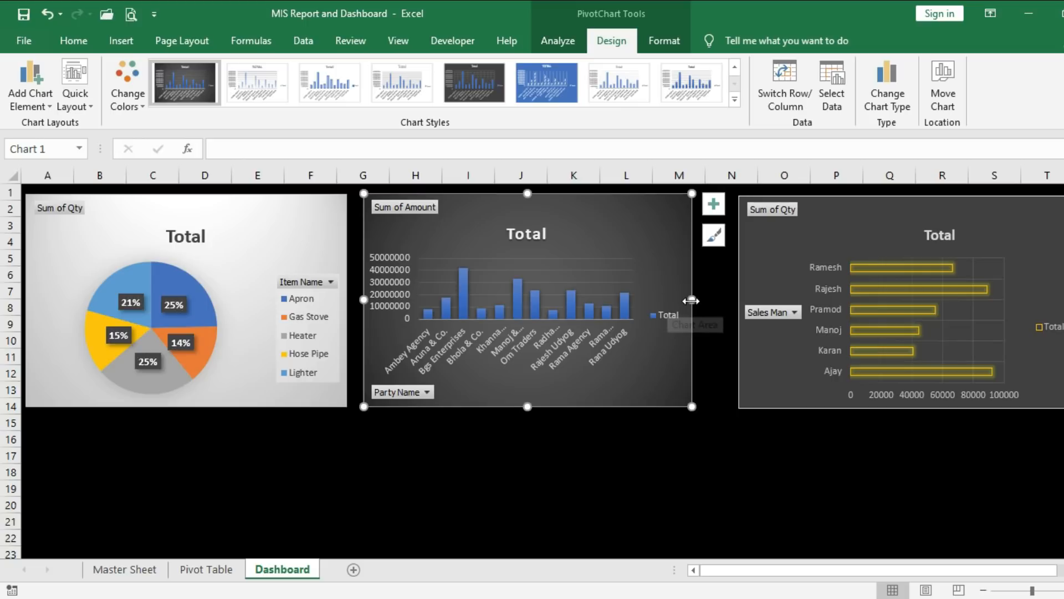
pyautogui.moveTo(691, 300); pyautogui.dragTo(720, 300)
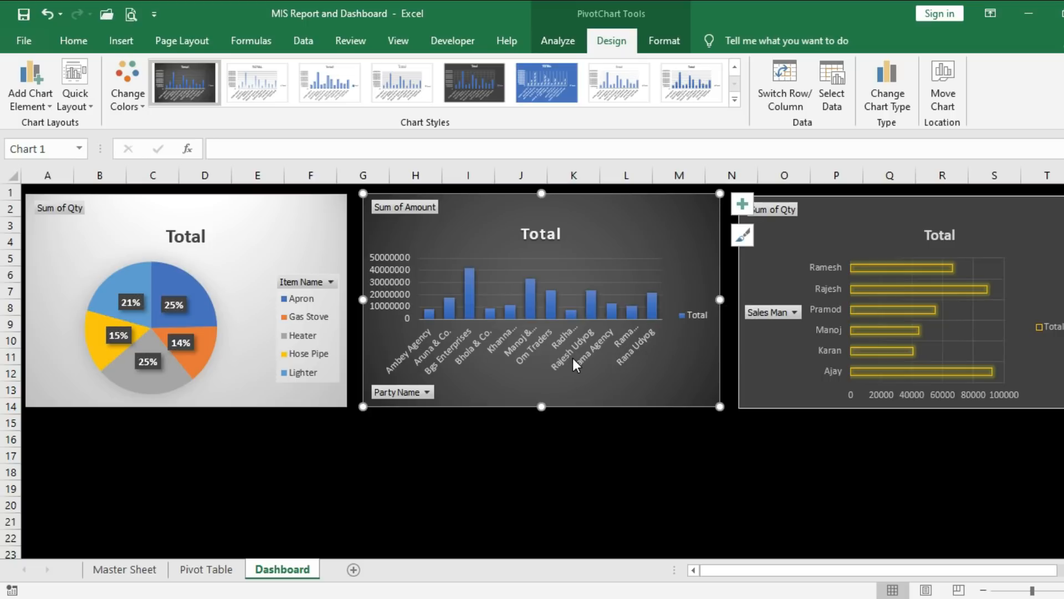
pyautogui.click(859, 216)
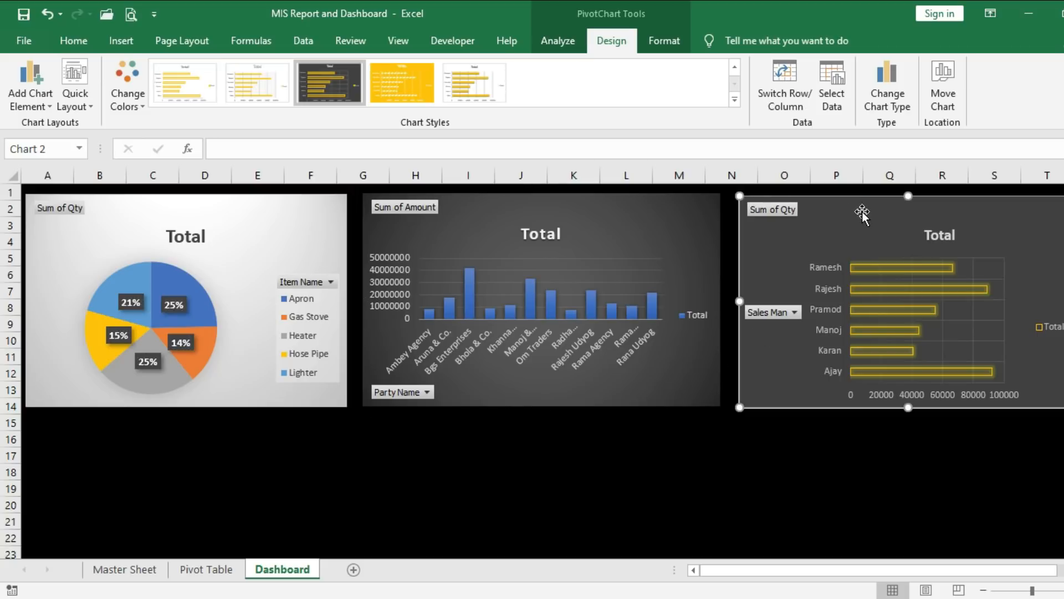
pyautogui.moveTo(863, 211); pyautogui.dragTo(861, 209)
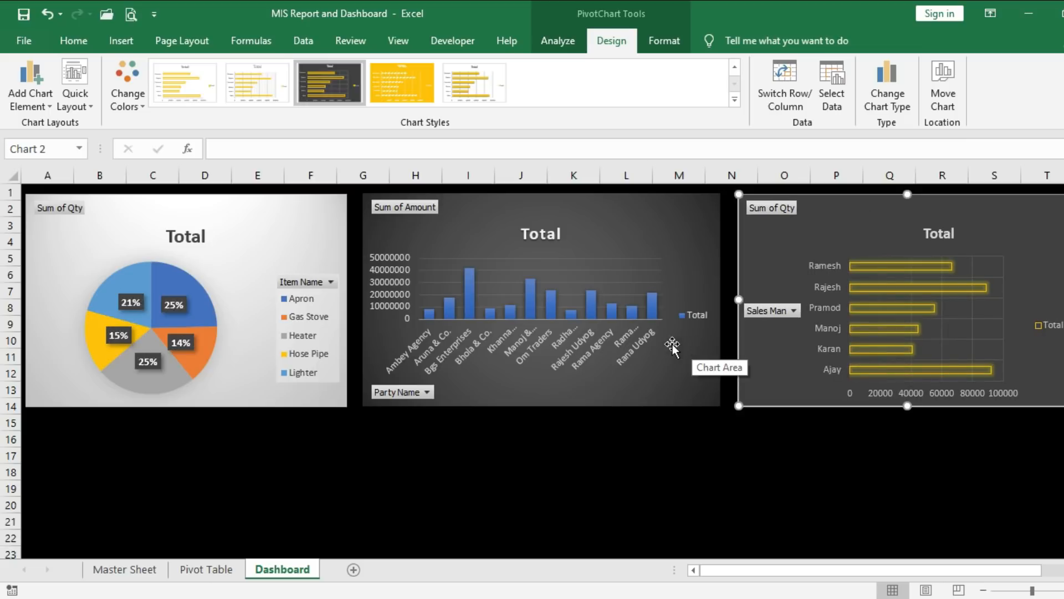
# - Try the Rotate Text Up orientation on the party name labels along the column chart's horizontal axis
pyautogui.click(515, 391)
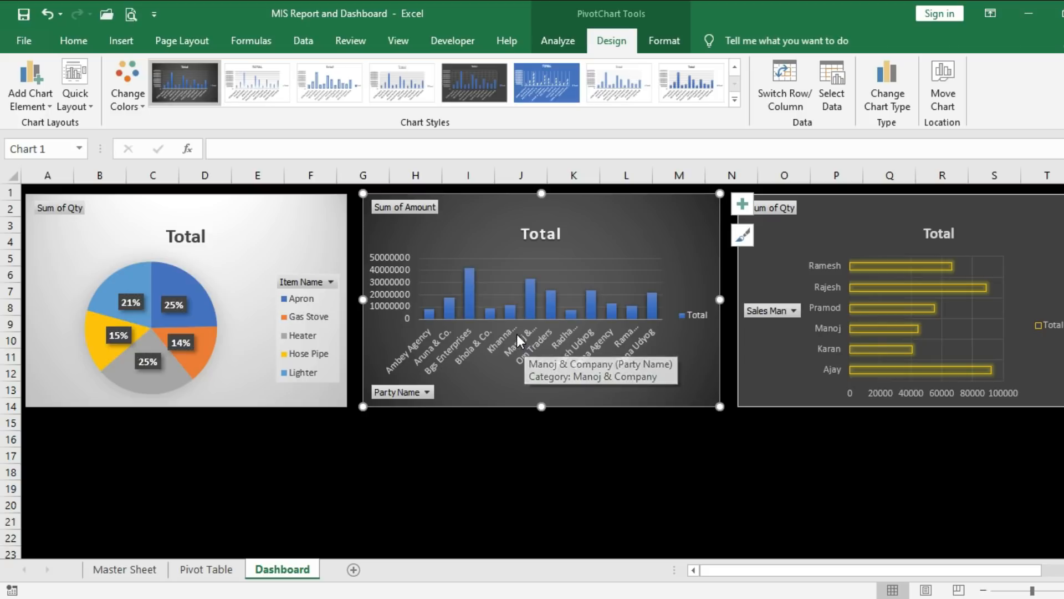
pyautogui.click(517, 353)
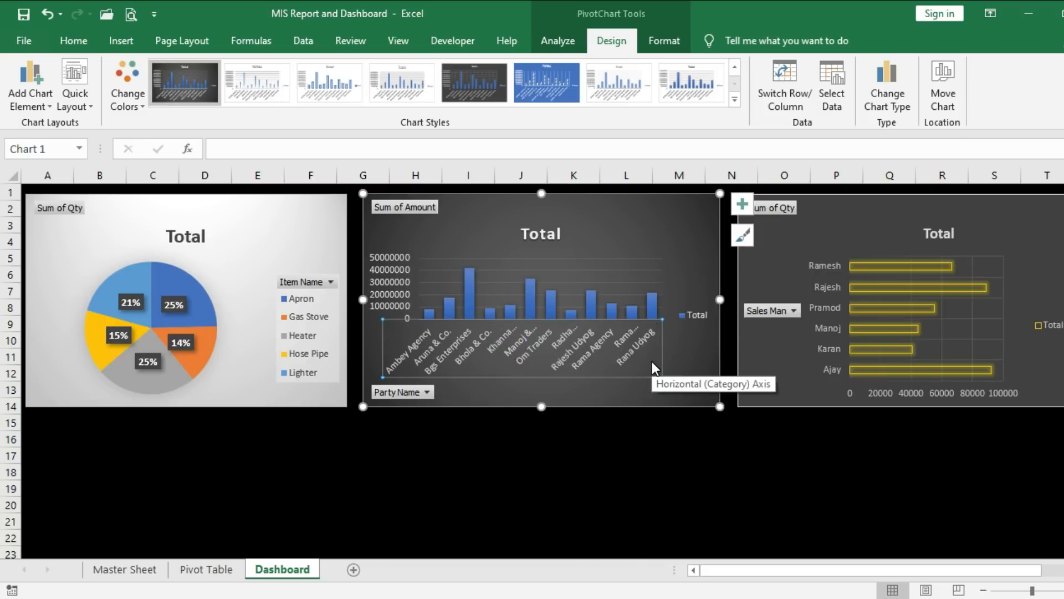
pyautogui.click(79, 41)
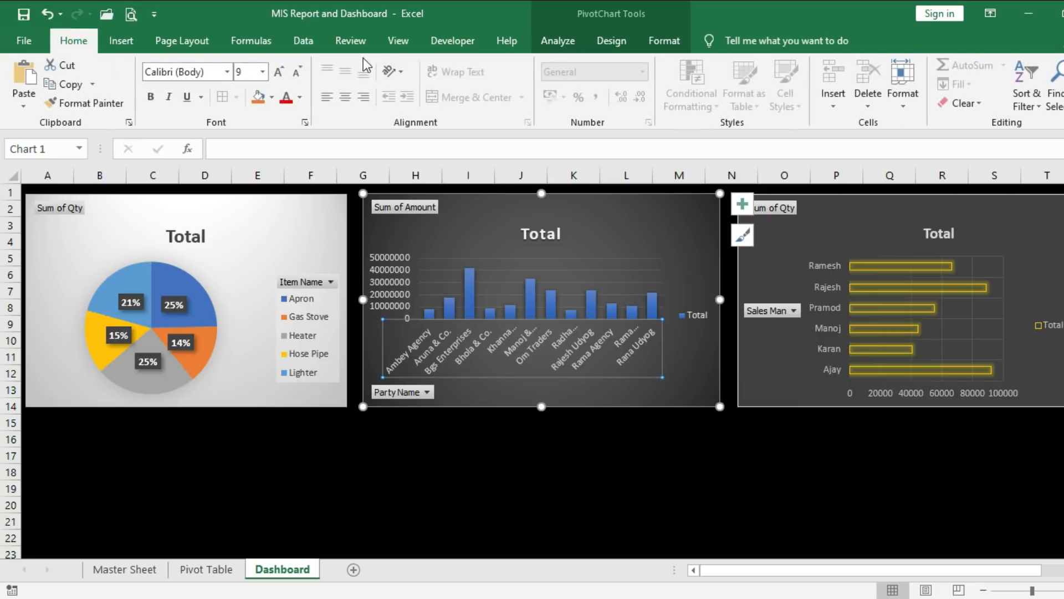
pyautogui.click(399, 72)
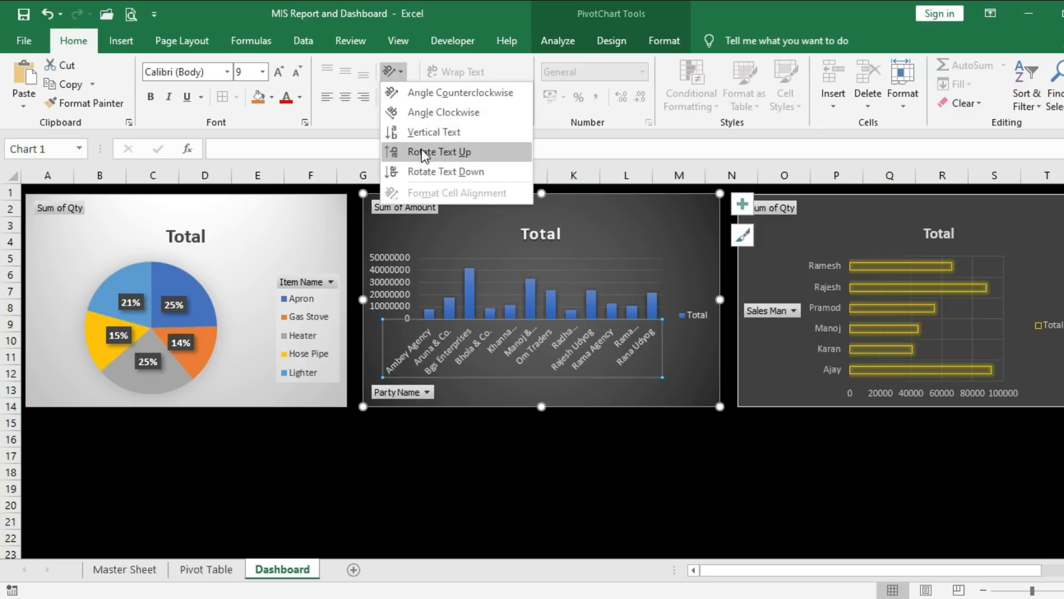
pyautogui.click(482, 152)
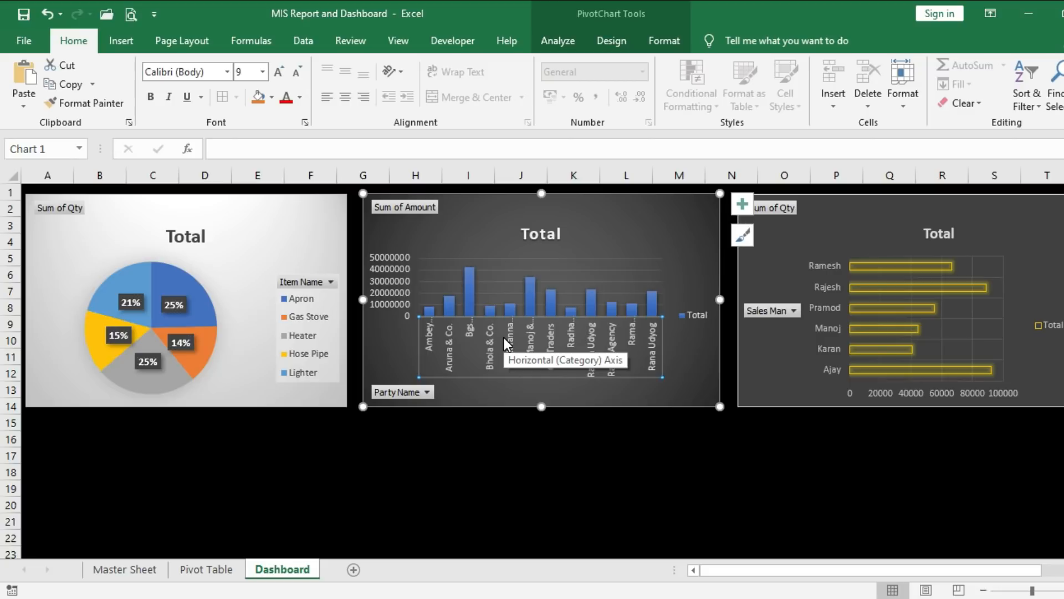
# - Switch the column chart's party name axis labels to the Angle Counterclockwise orientation
pyautogui.click(395, 72)
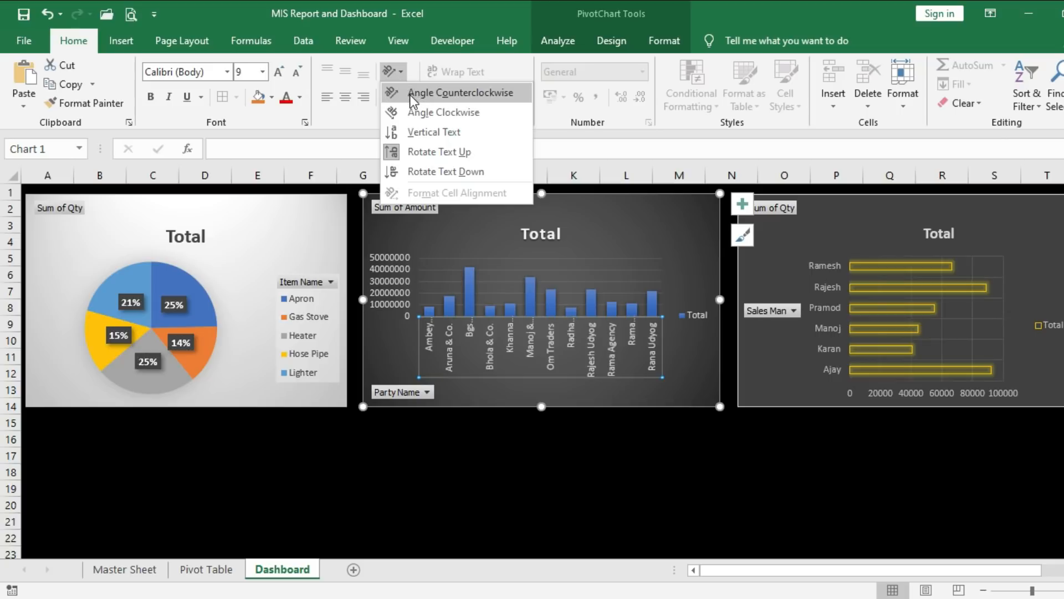
pyautogui.click(476, 92)
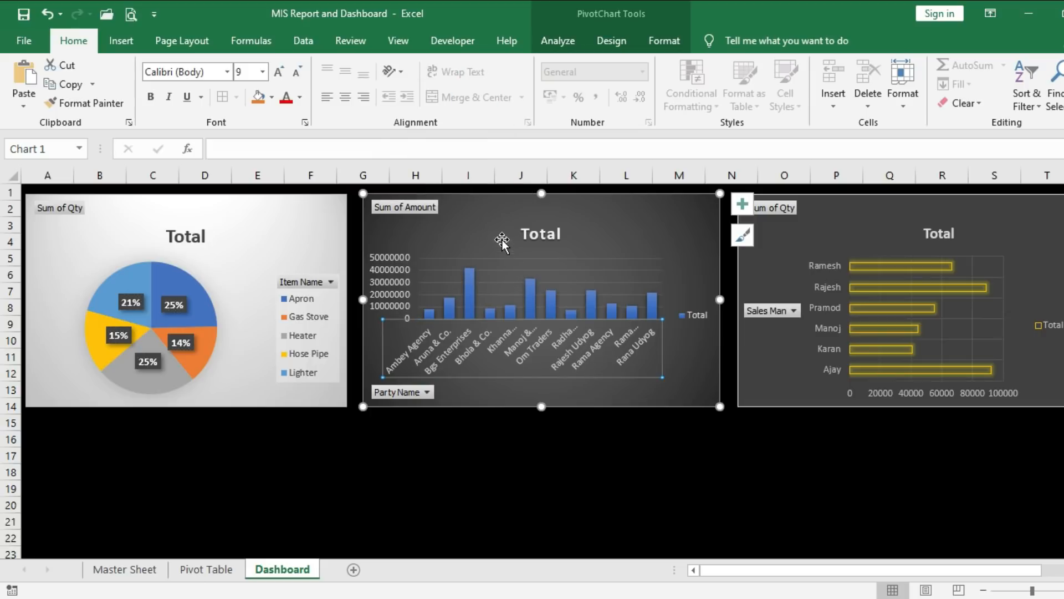
pyautogui.click(593, 220)
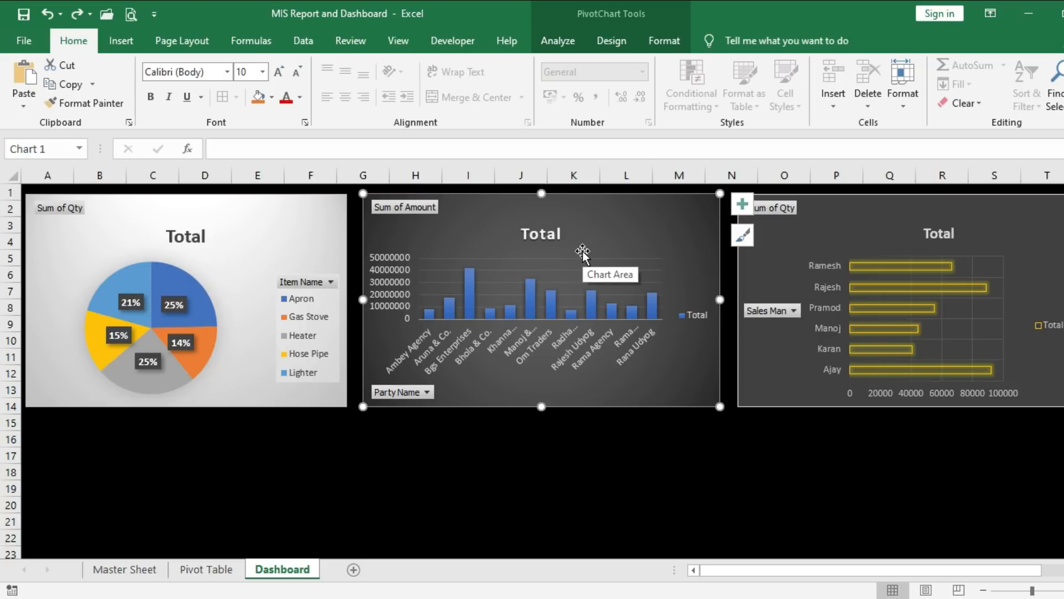
# - Delete the "Total" title from the Item Name pie chart
pyautogui.click(185, 235)
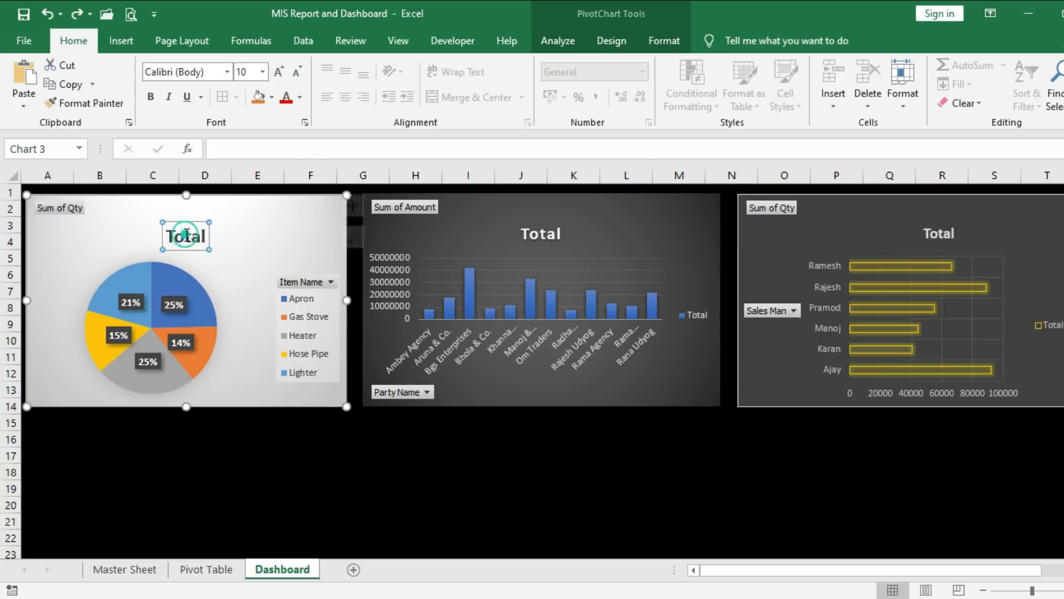
pyautogui.click(561, 233)
pyautogui.click(939, 233)
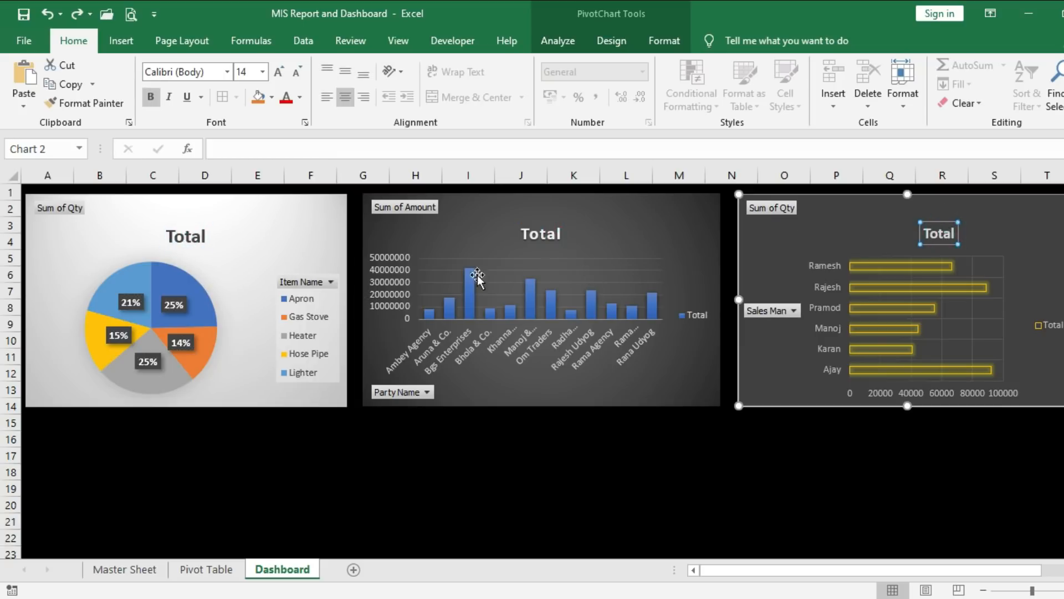
pyautogui.click(186, 235)
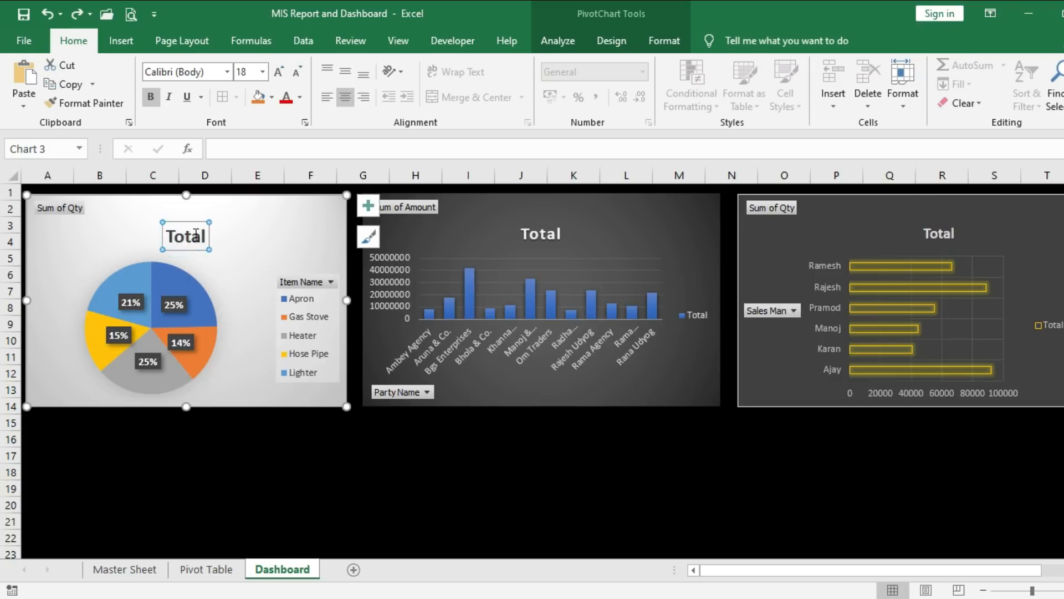
pyautogui.rightClick(194, 223)
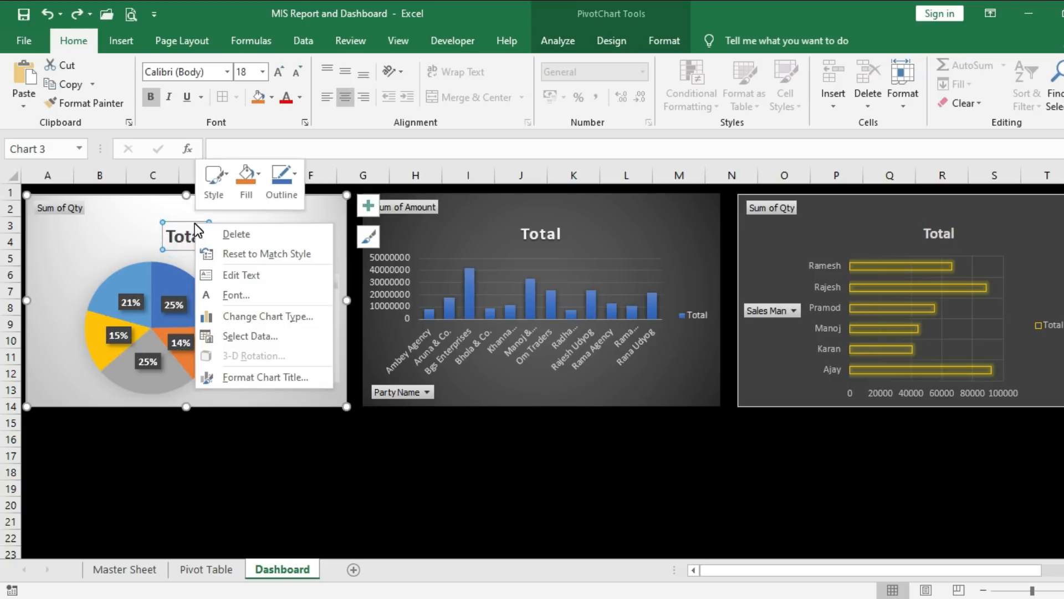
pyautogui.click(232, 235)
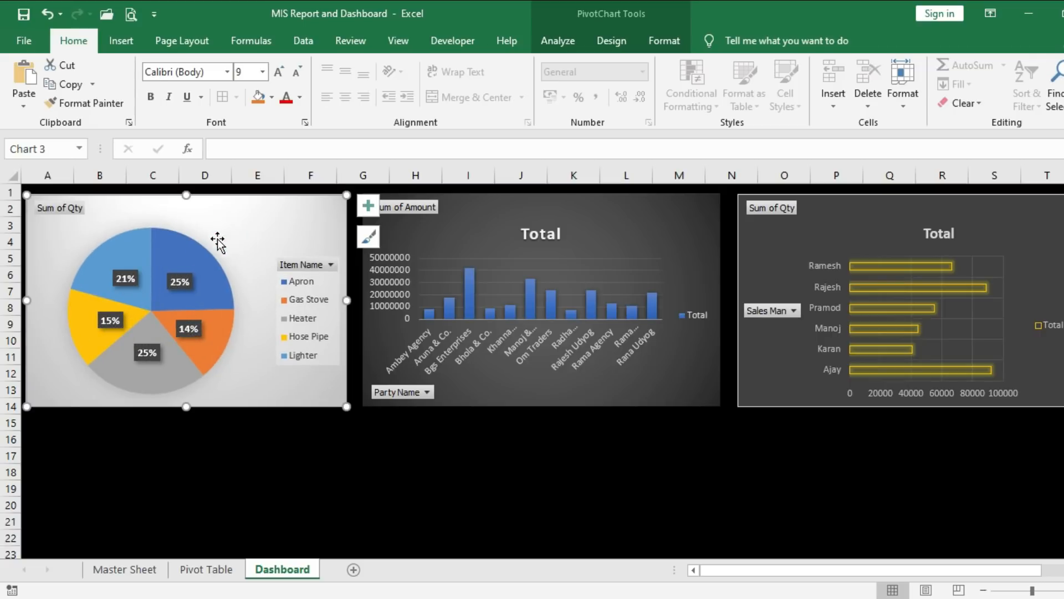
# - Delete the "Total" titles from the Party Name column chart and the Sales Man bar chart
pyautogui.click(547, 244)
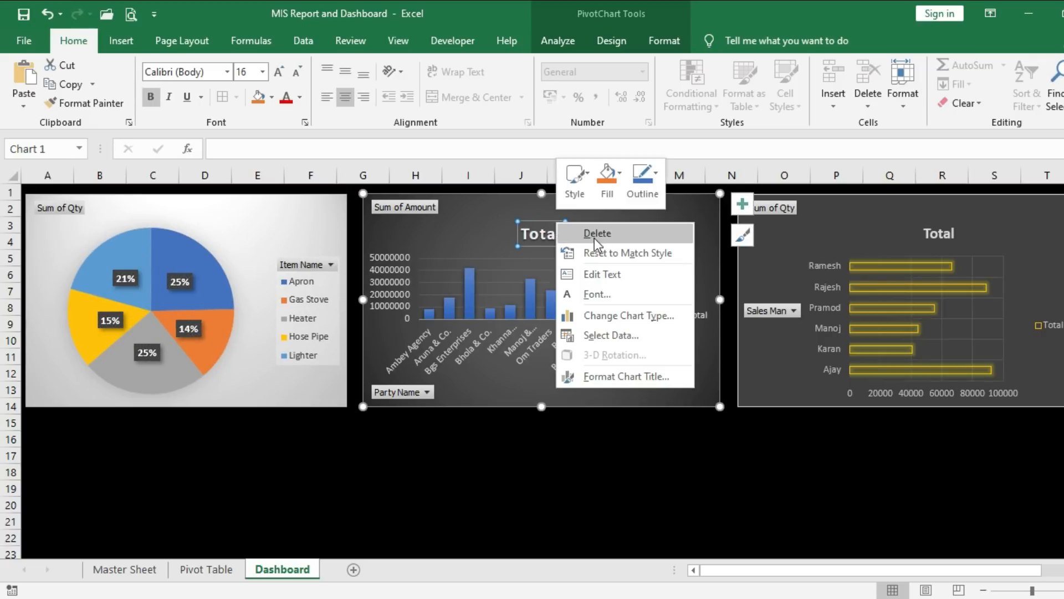
pyautogui.click(603, 238)
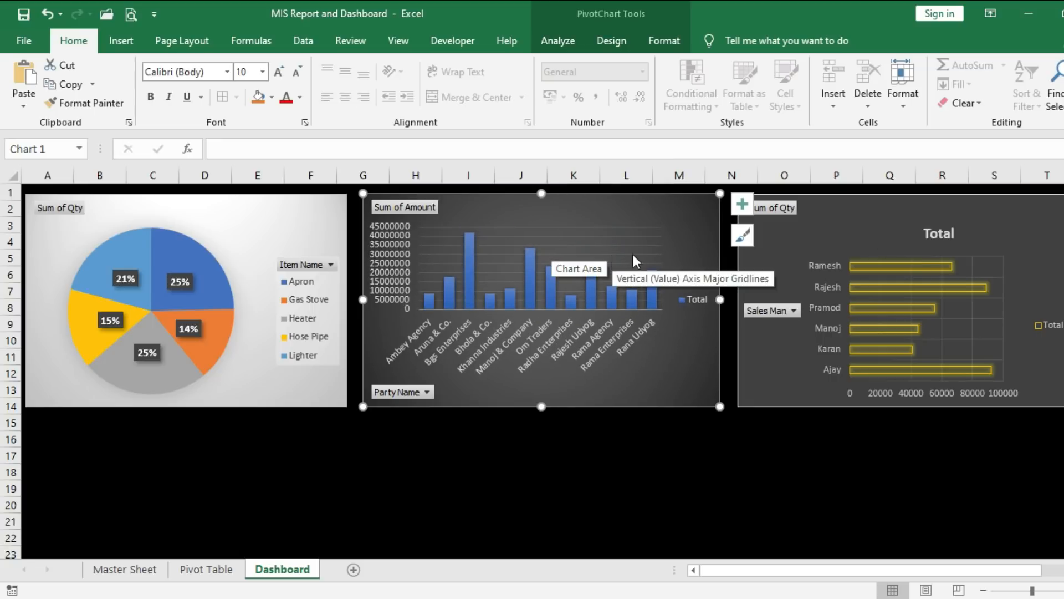
pyautogui.click(950, 231)
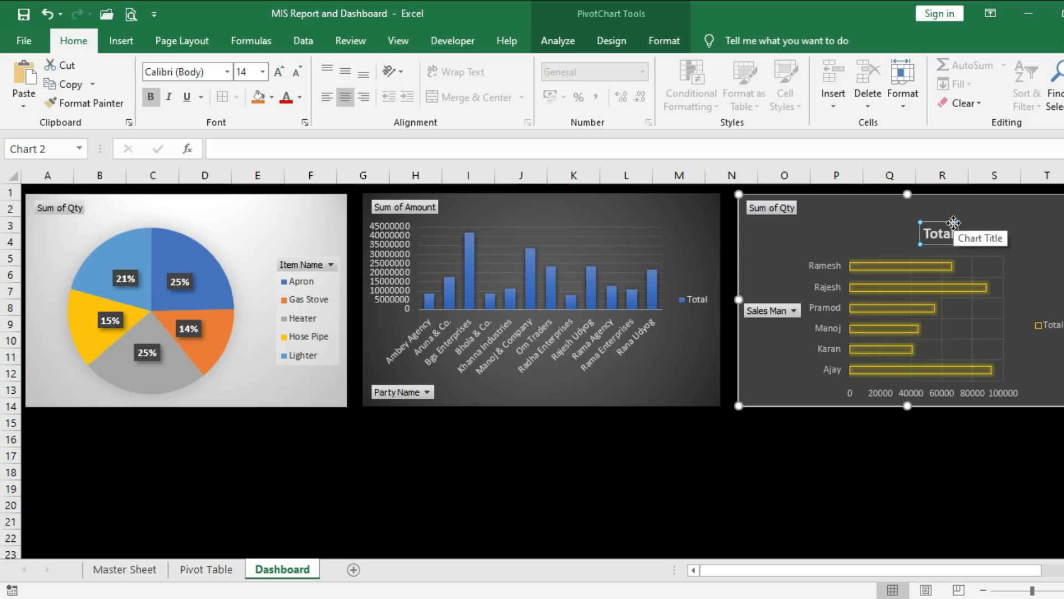
pyautogui.press('Delete')
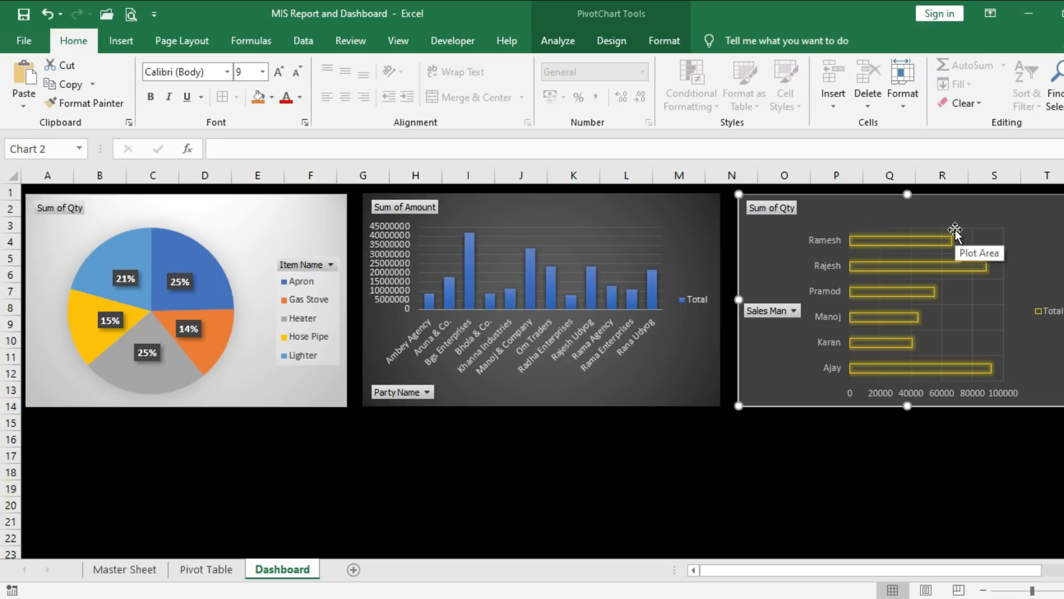
# - Delete the pie chart's item legend and hide all field buttons on that chart
pyautogui.click(301, 300)
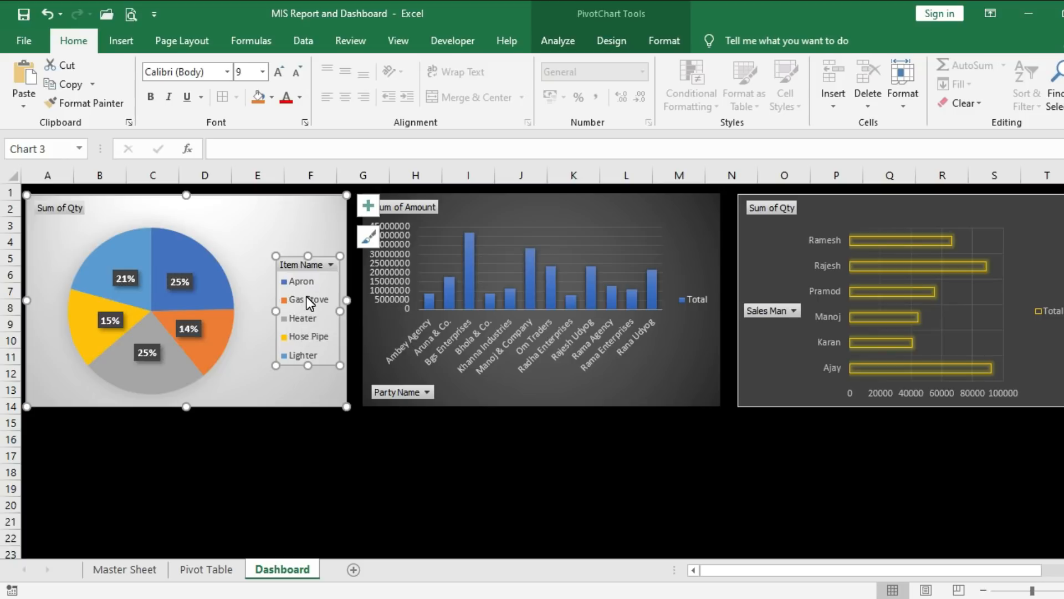
pyautogui.press('Delete')
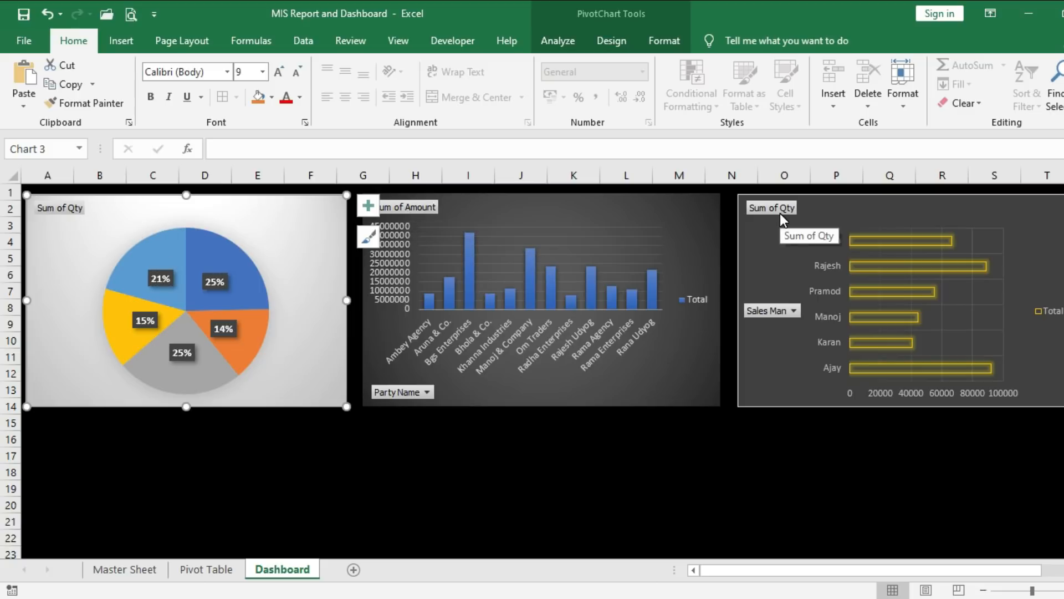
pyautogui.click(65, 207)
pyautogui.rightClick(61, 205)
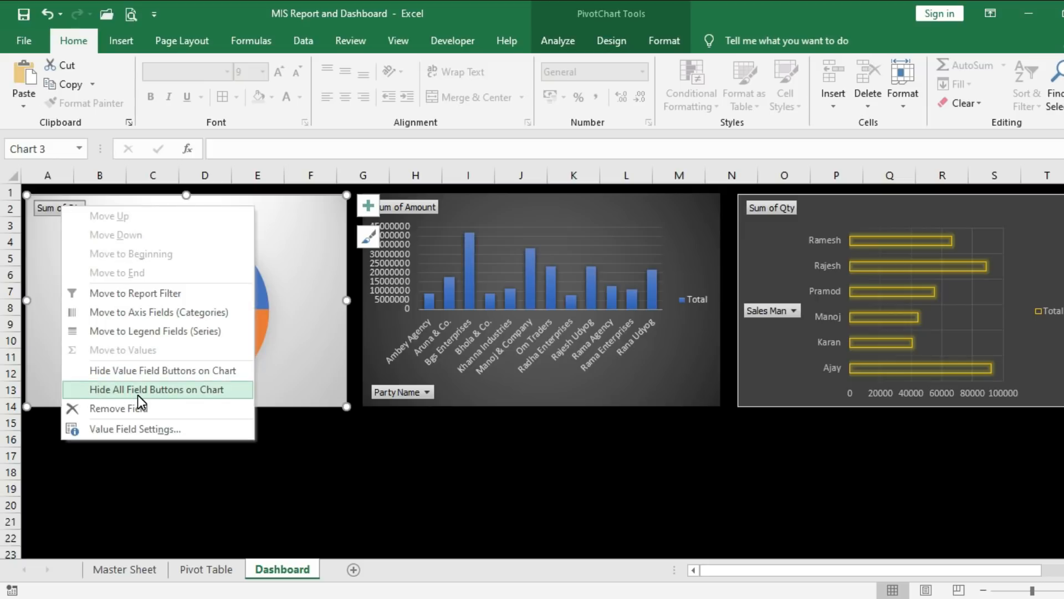
pyautogui.click(227, 389)
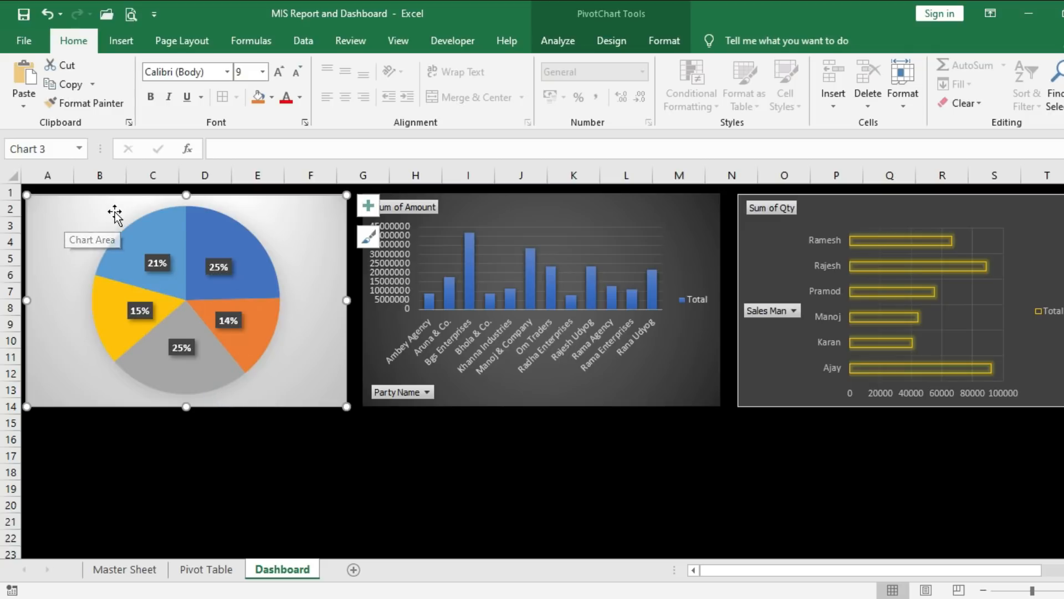
# - Hide all field buttons on the Party Name column chart and delete its "Total" legend
pyautogui.click(417, 208)
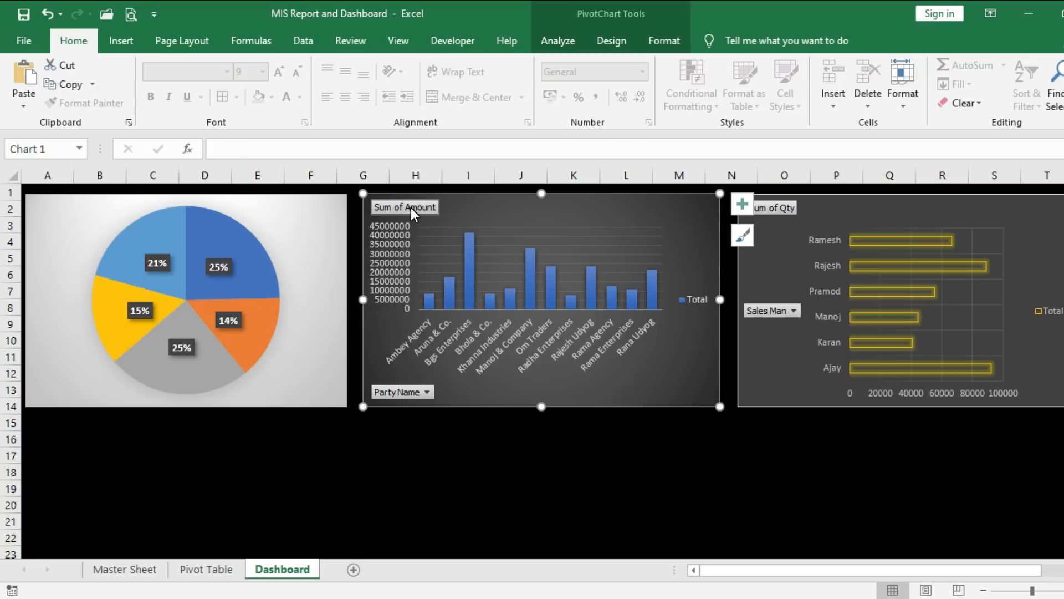
pyautogui.rightClick(410, 208)
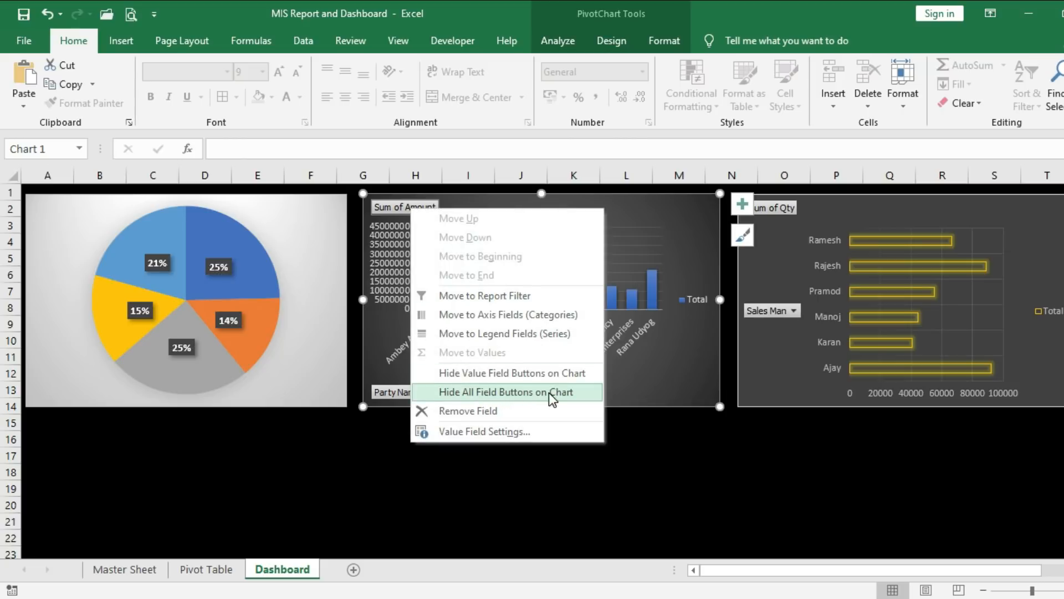
pyautogui.click(571, 393)
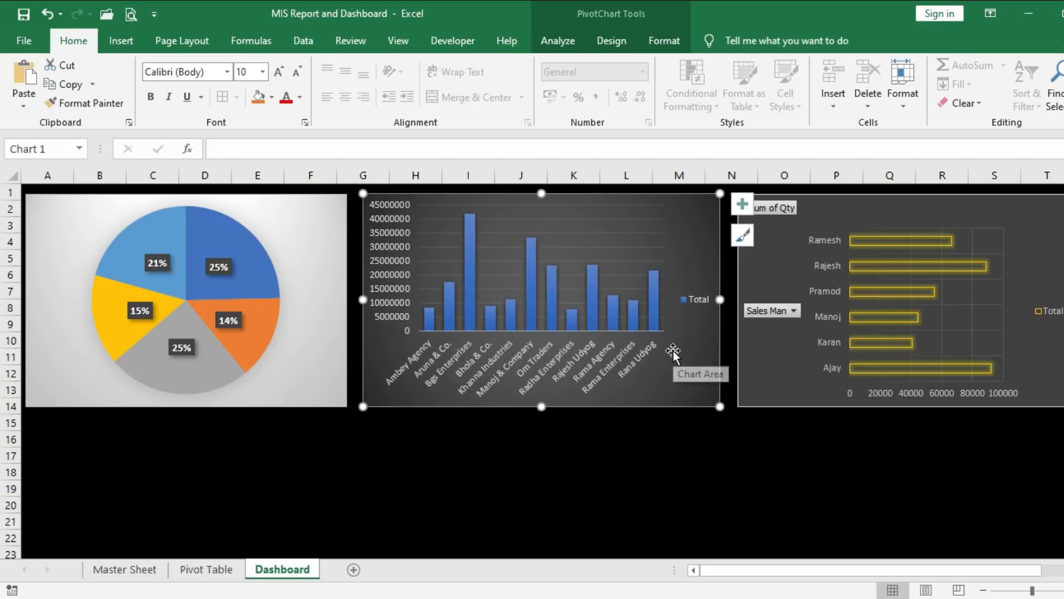
pyautogui.click(693, 298)
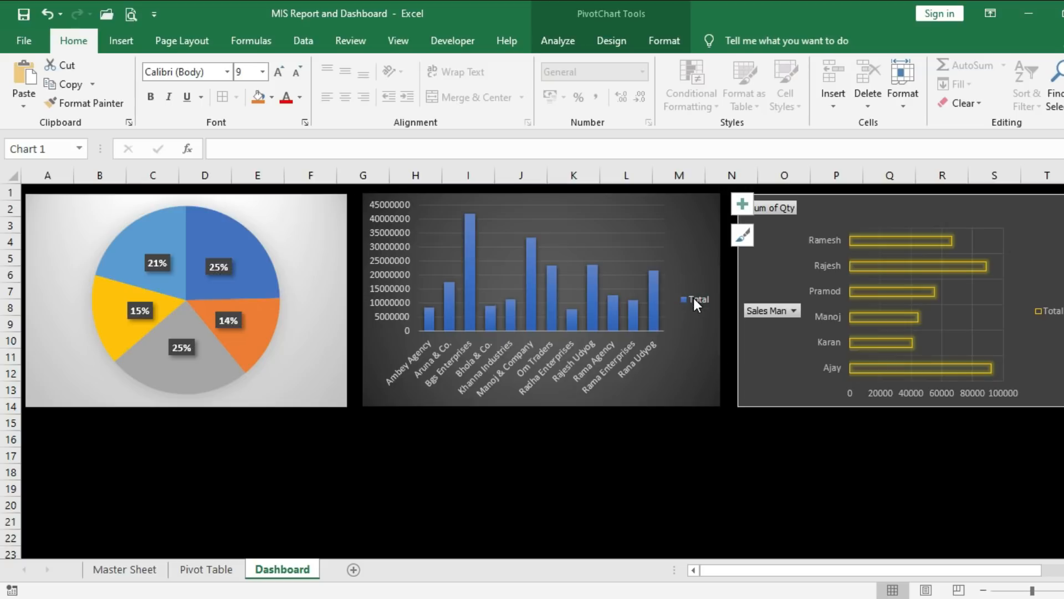
pyautogui.press('Delete')
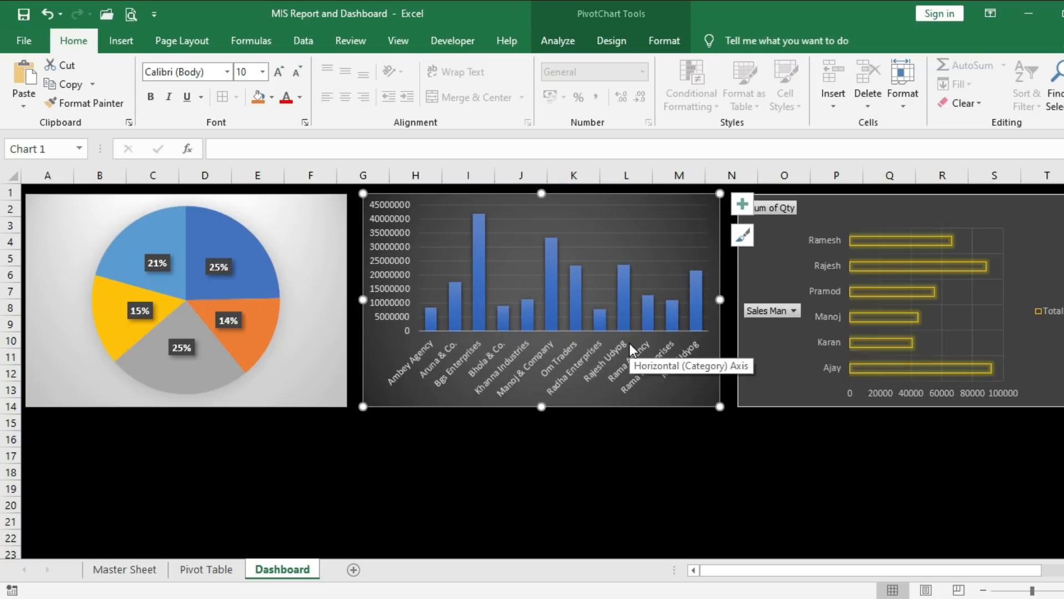
# - Delete the Sales Man bar chart's "Total" legend and hide all of its field buttons
pyautogui.click(1047, 314)
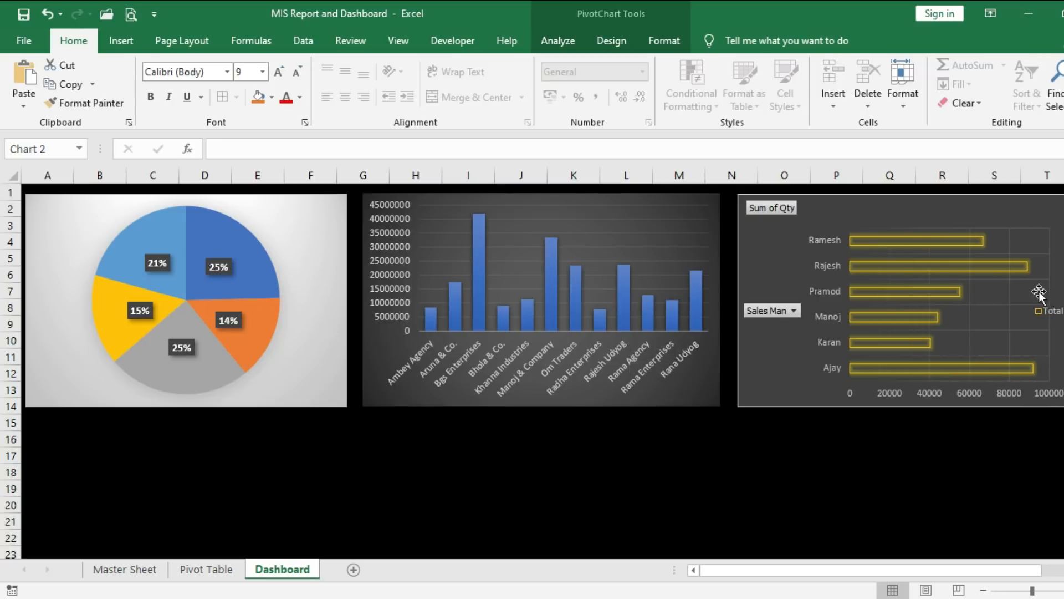
pyautogui.press('Delete')
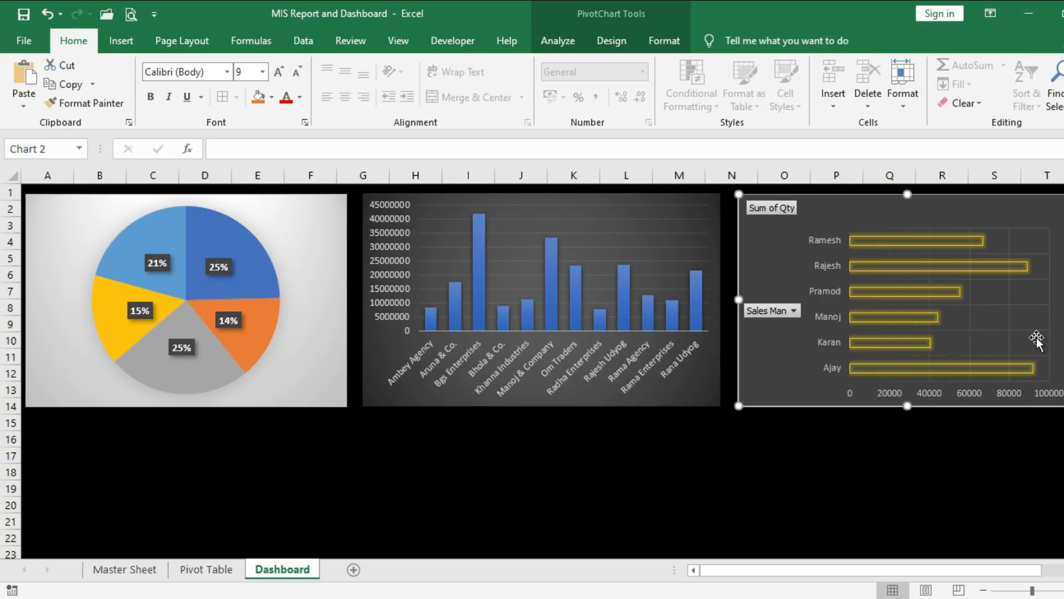
pyautogui.click(766, 208)
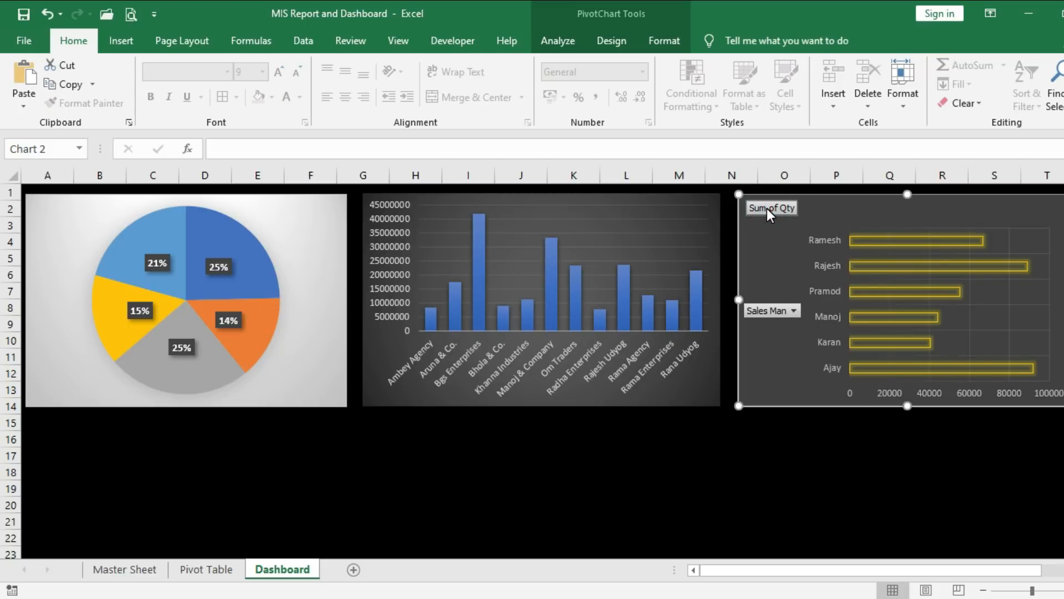
pyautogui.rightClick(766, 208)
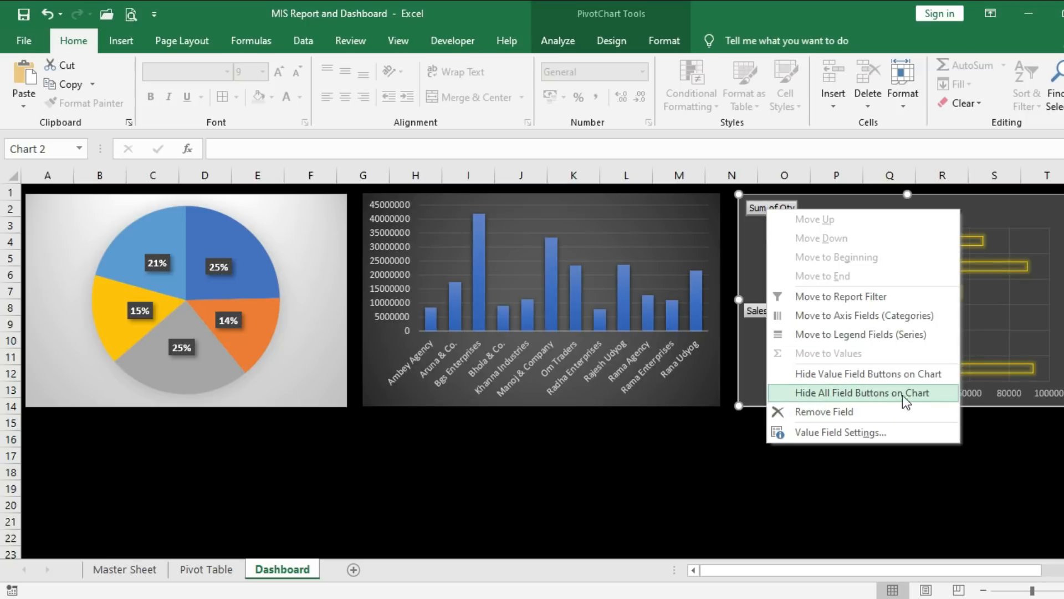
pyautogui.click(931, 395)
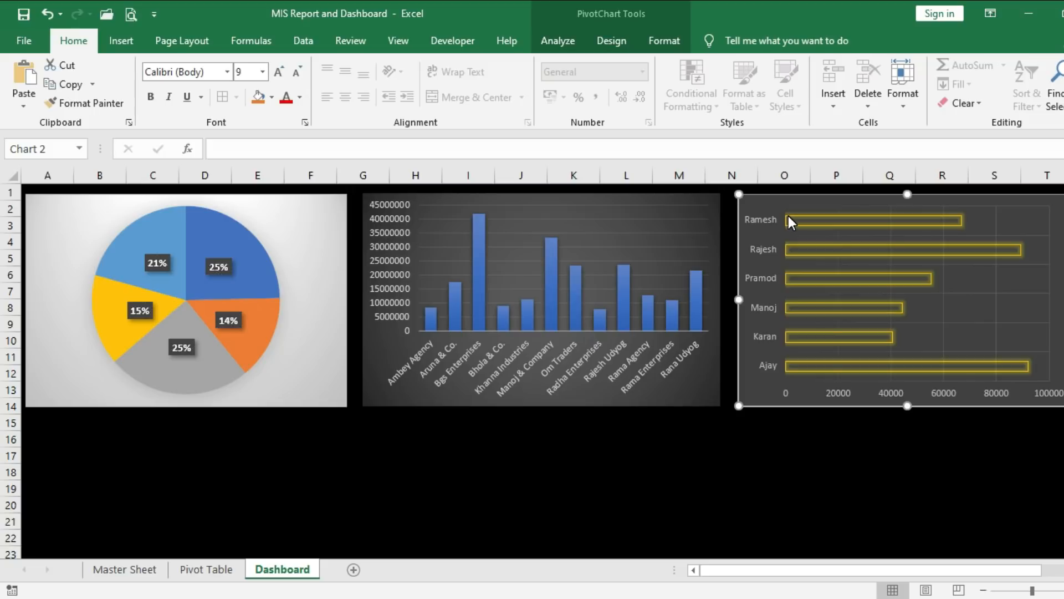
# - Delete the value axis major gridlines from the Party Name column chart
pyautogui.click(690, 390)
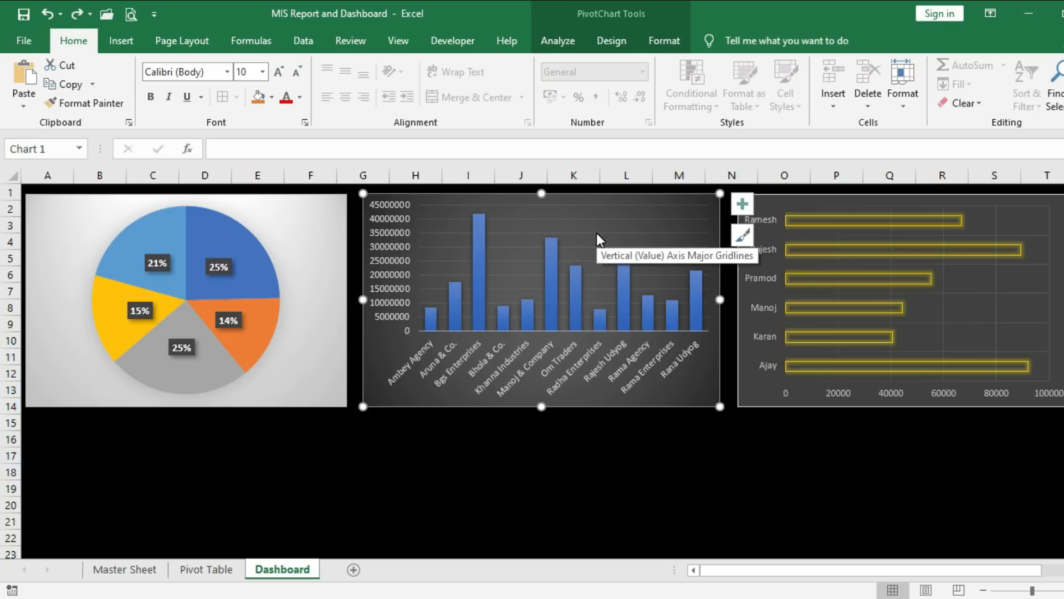
pyautogui.click(604, 246)
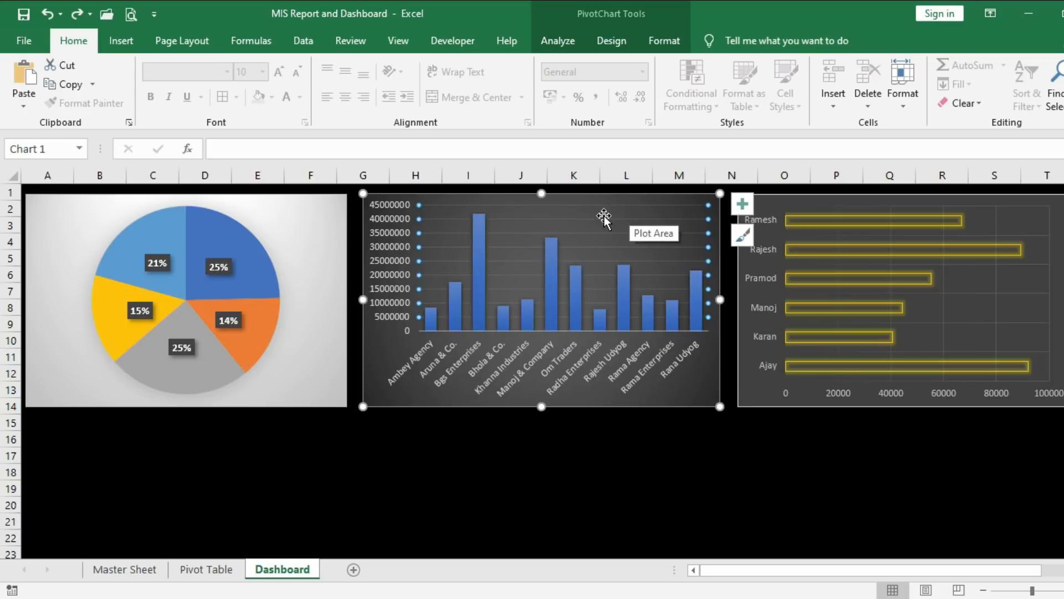
pyautogui.press('Delete')
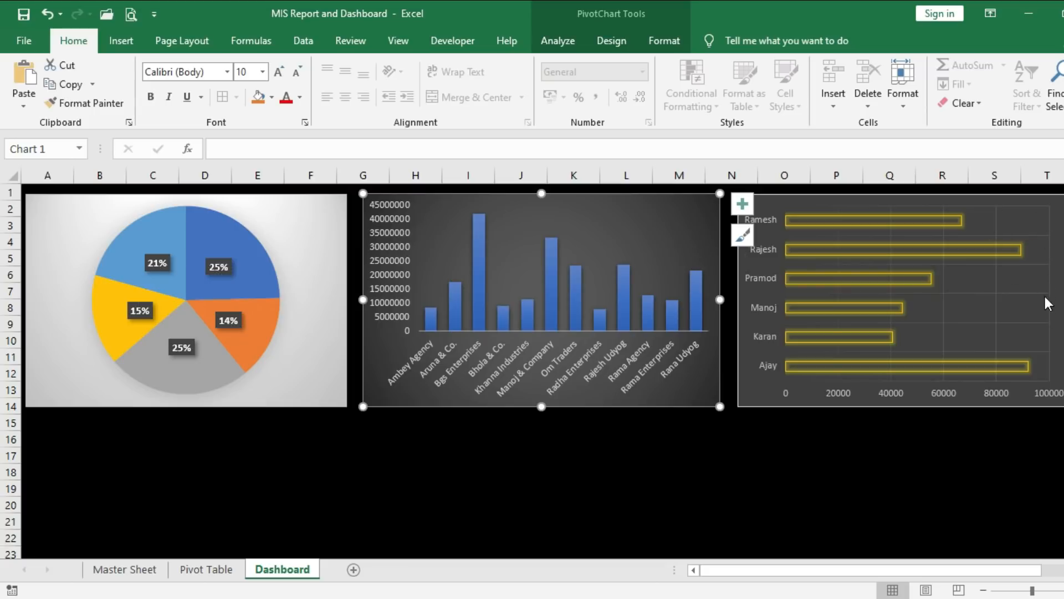
# - Delete both the horizontal and the vertical major gridlines from the Sales Man bar chart
pyautogui.click(998, 295)
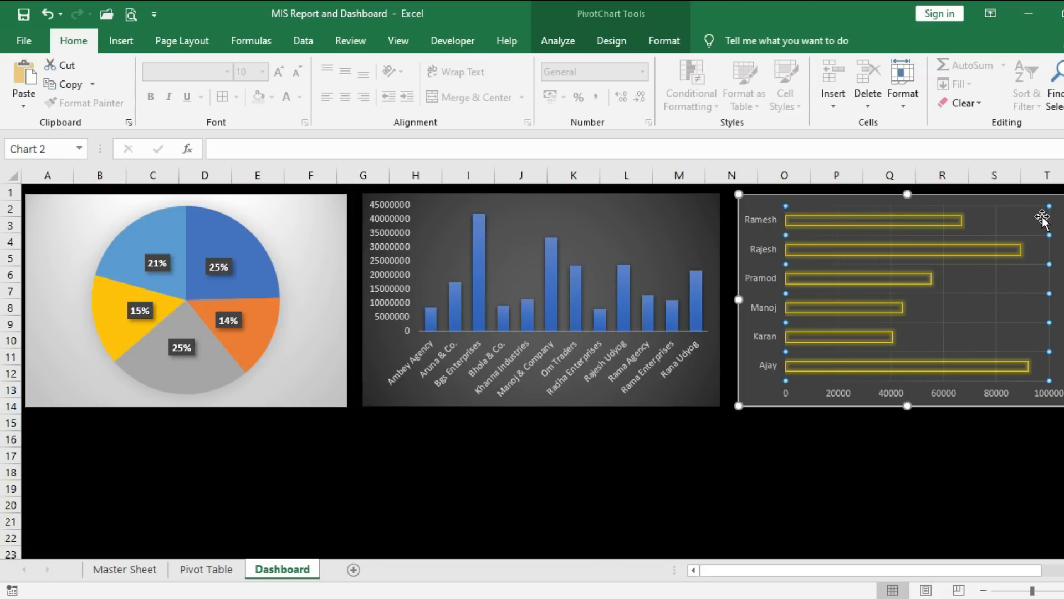
pyautogui.click(977, 337)
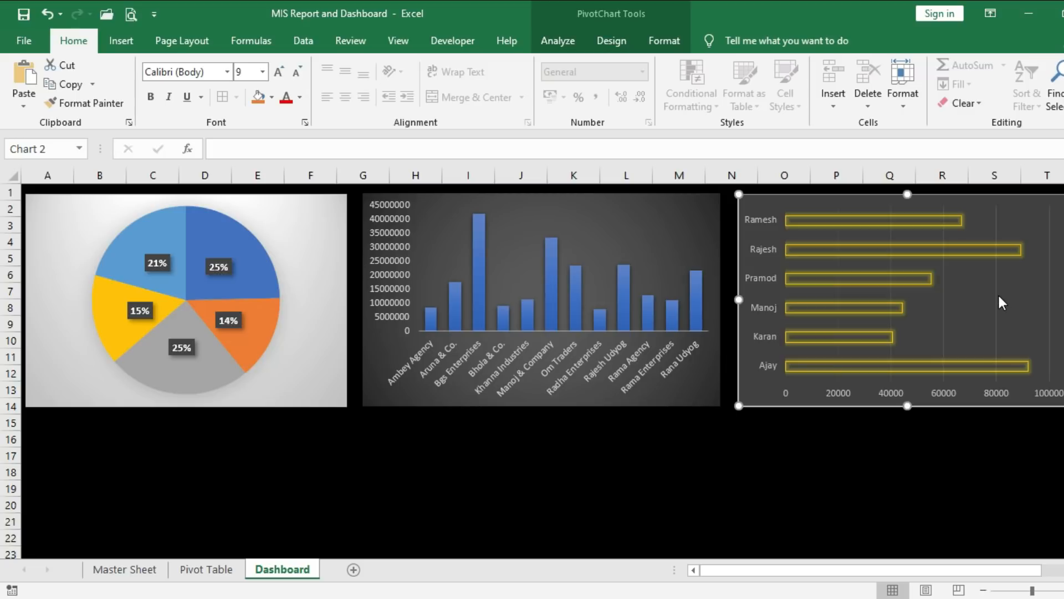
pyautogui.click(995, 299)
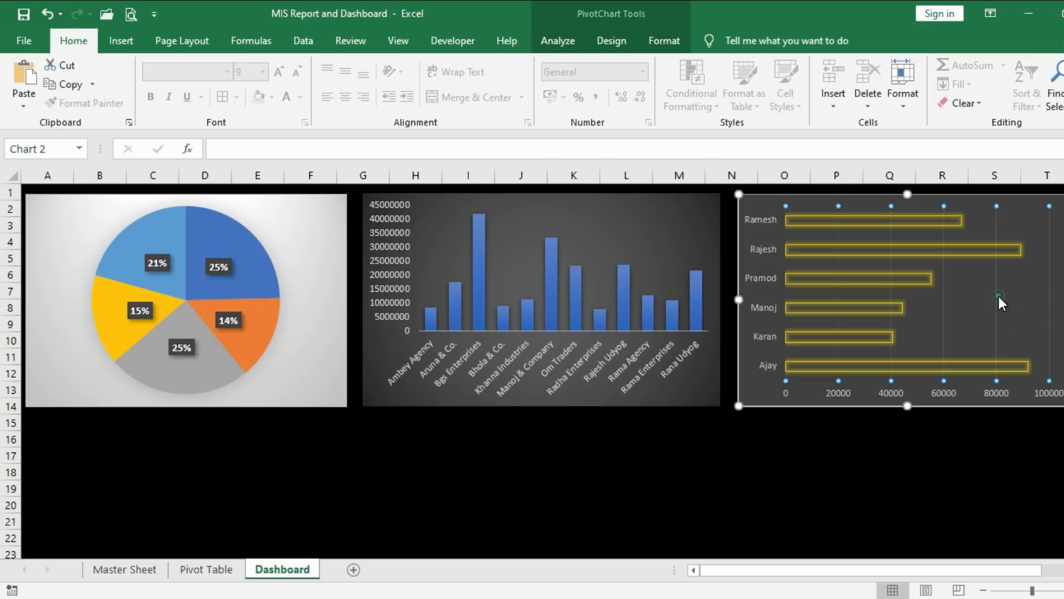
pyautogui.press('Delete')
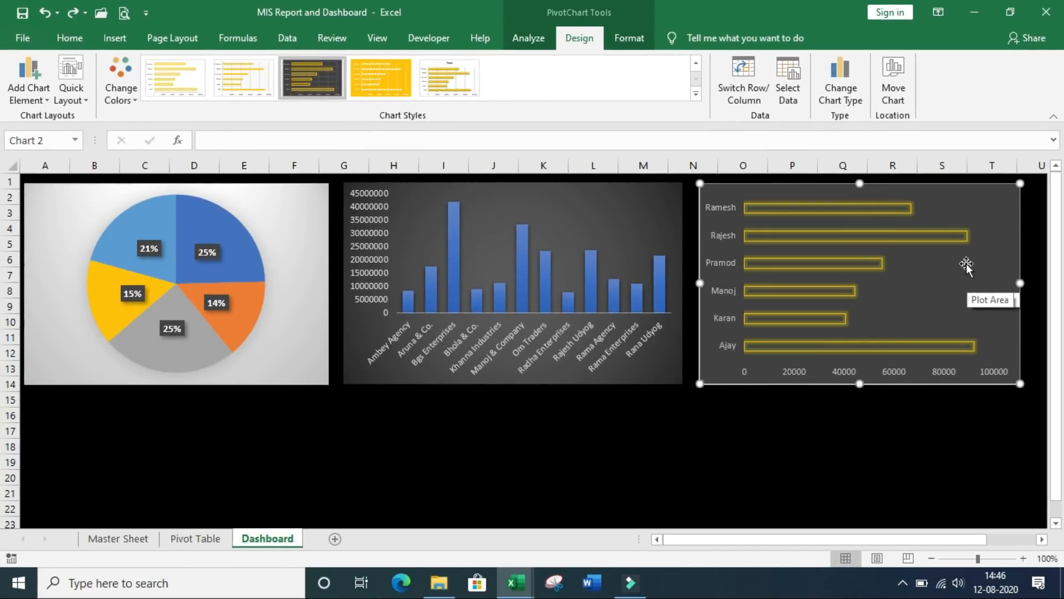
# - Add plain data labels to the "Total" series of the Sales Man bar chart
pyautogui.moveTo(960, 241)
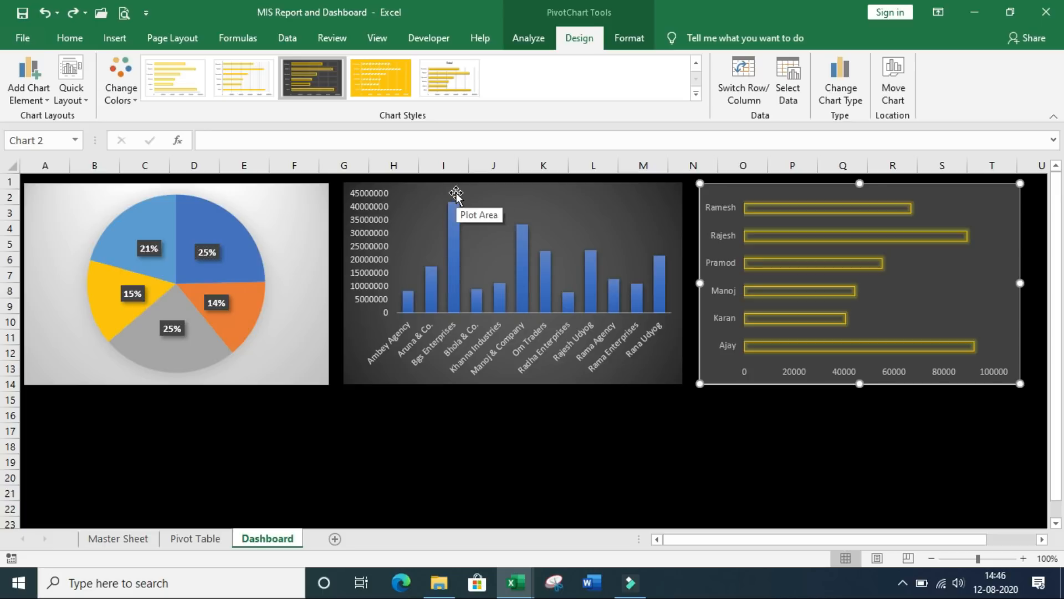
pyautogui.moveTo(820, 202)
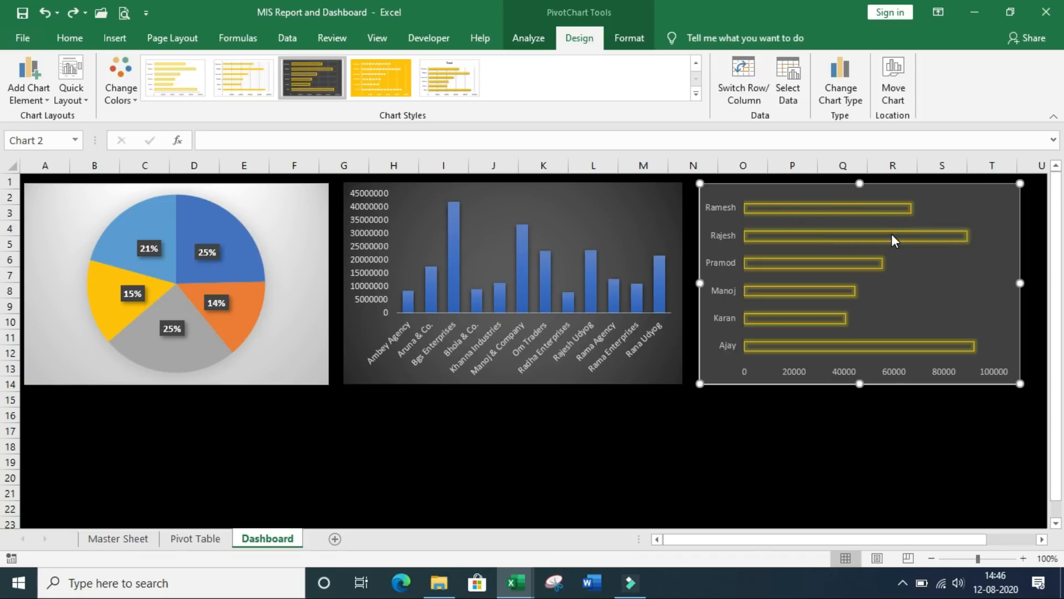
pyautogui.moveTo(892, 235)
pyautogui.moveTo(776, 236)
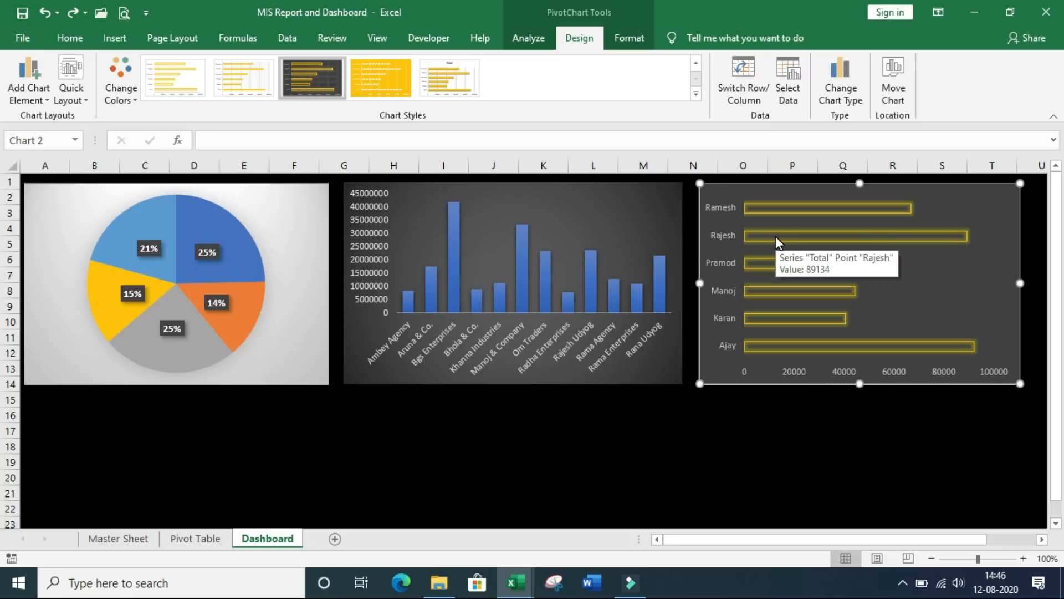
pyautogui.click(776, 236)
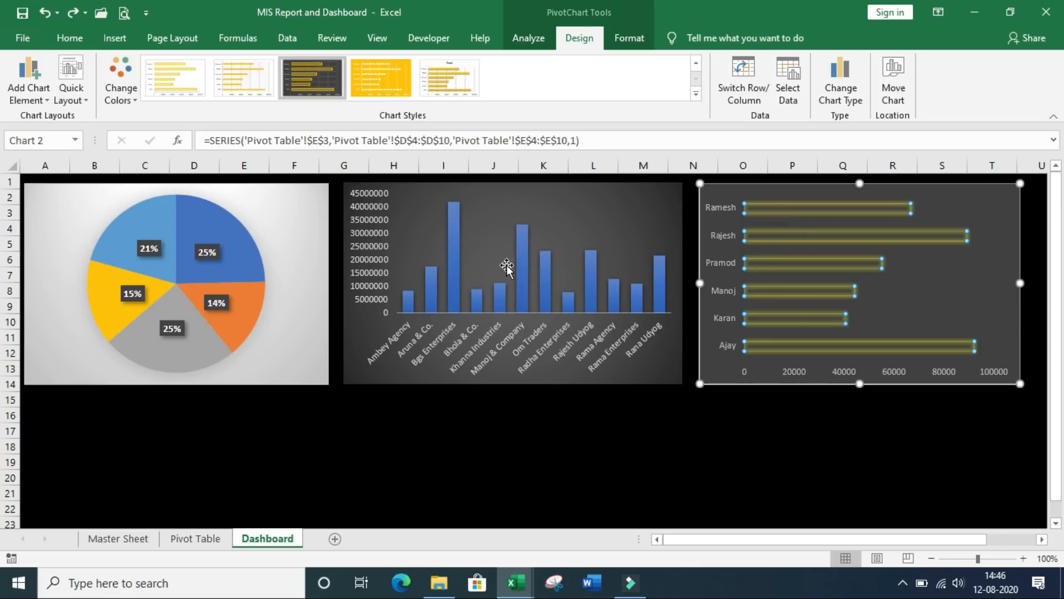
pyautogui.click(453, 220)
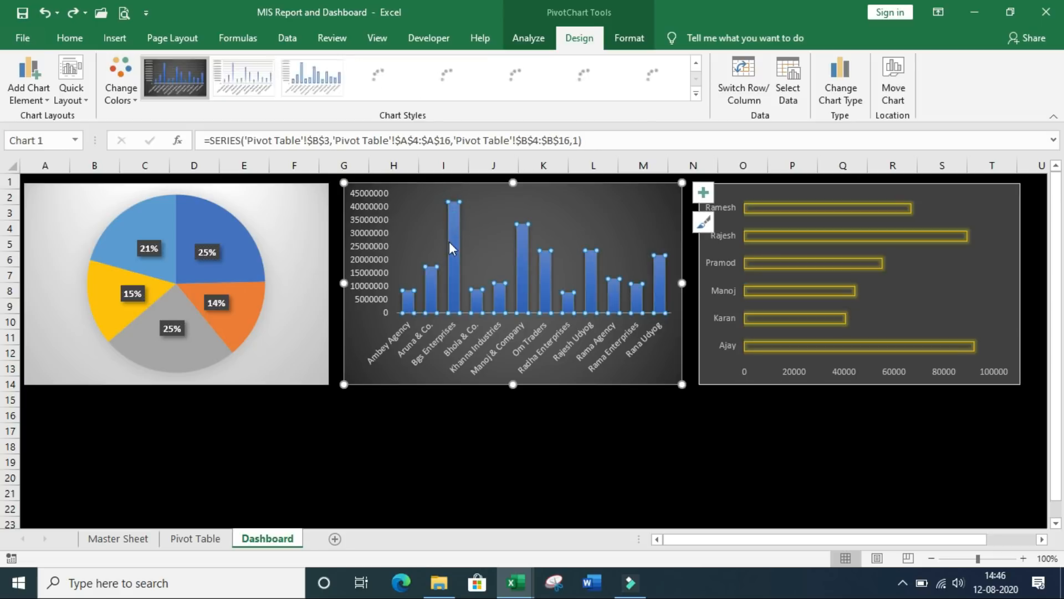
pyautogui.click(453, 231)
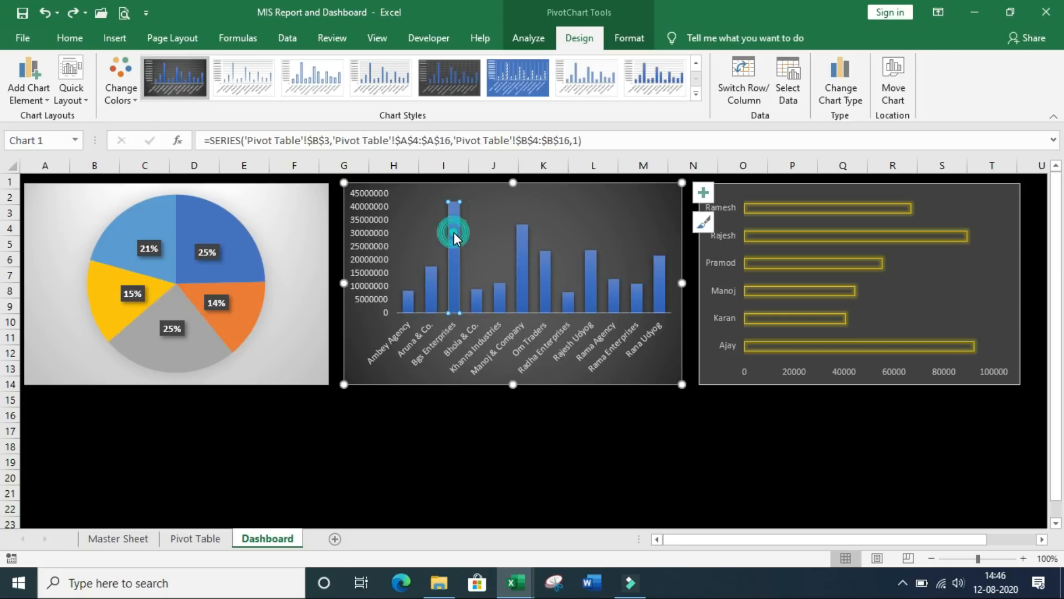
pyautogui.click(829, 210)
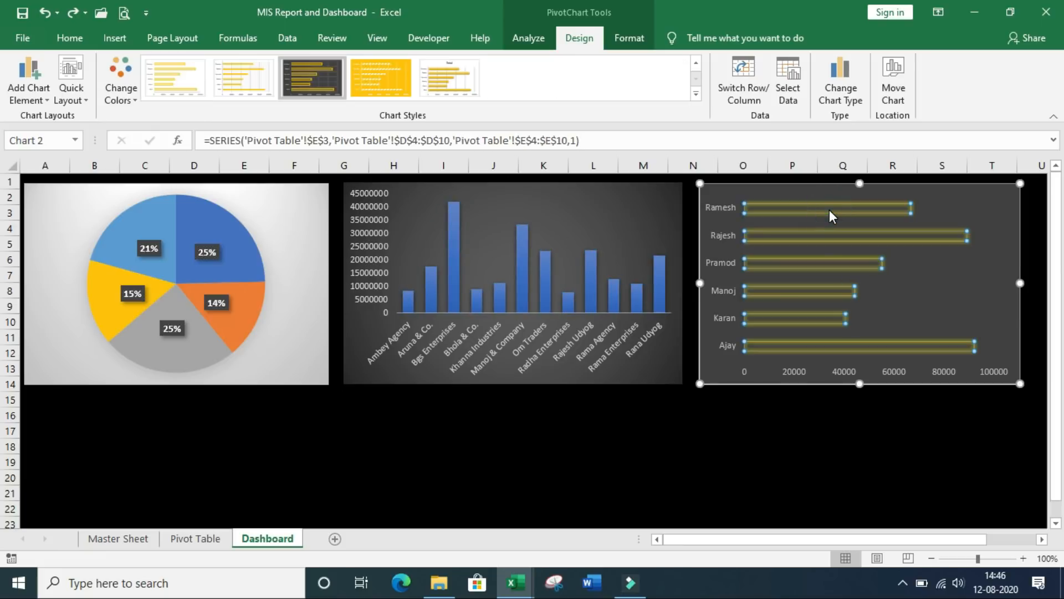
pyautogui.moveTo(829, 207)
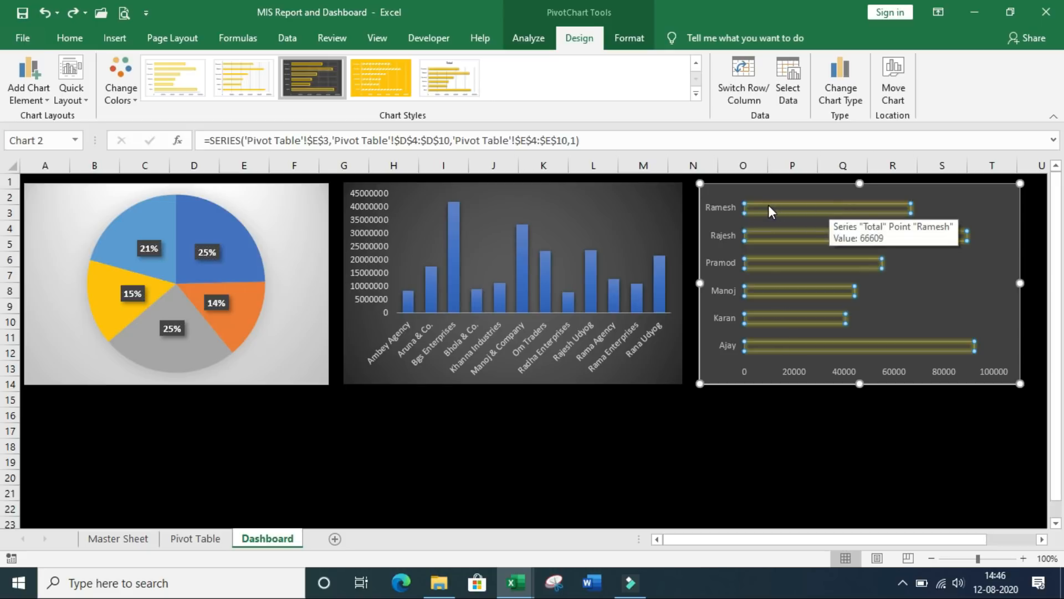
pyautogui.rightClick(829, 208)
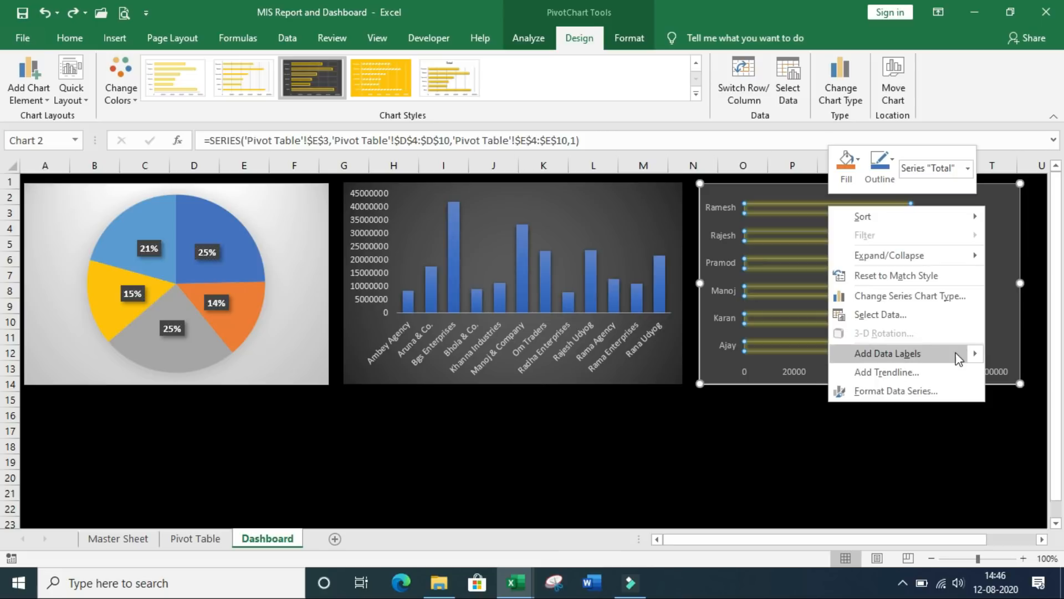
pyautogui.moveTo(977, 355)
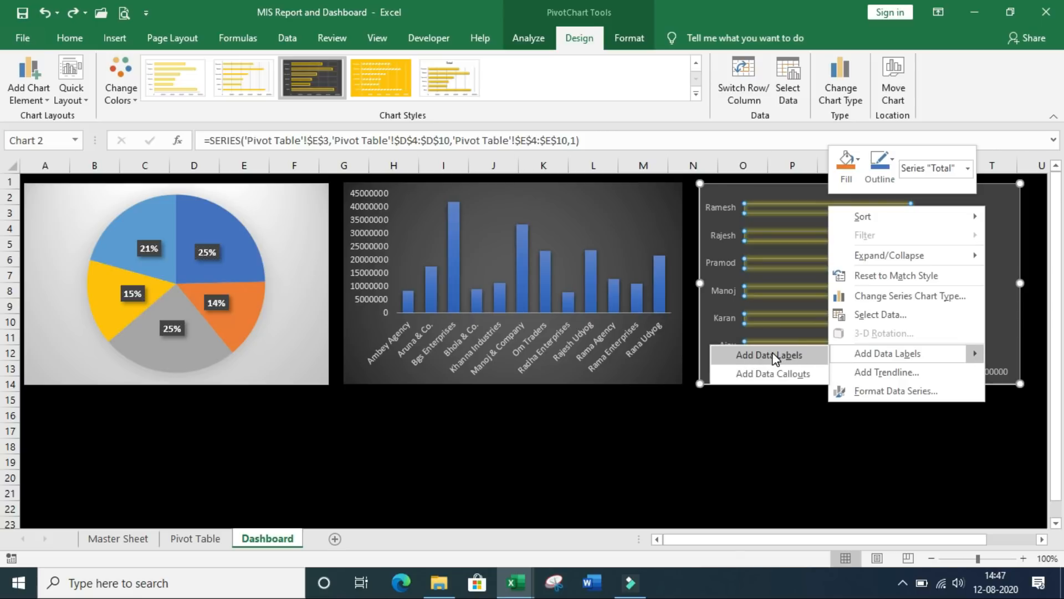
pyautogui.click(806, 356)
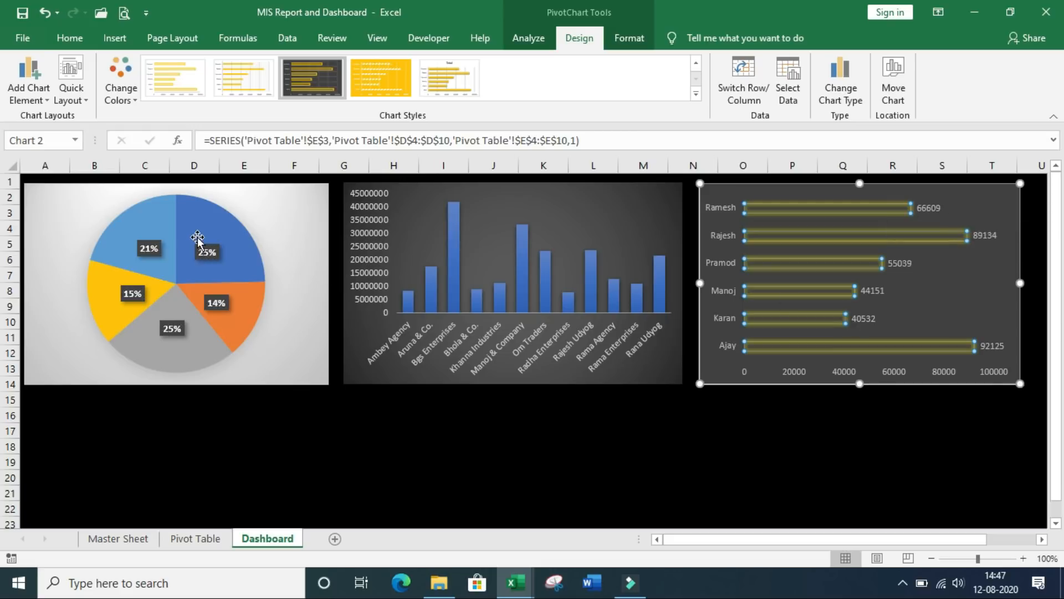
# - Format the pie chart's data labels to include the Category Name alongside the percentage
pyautogui.moveTo(197, 232)
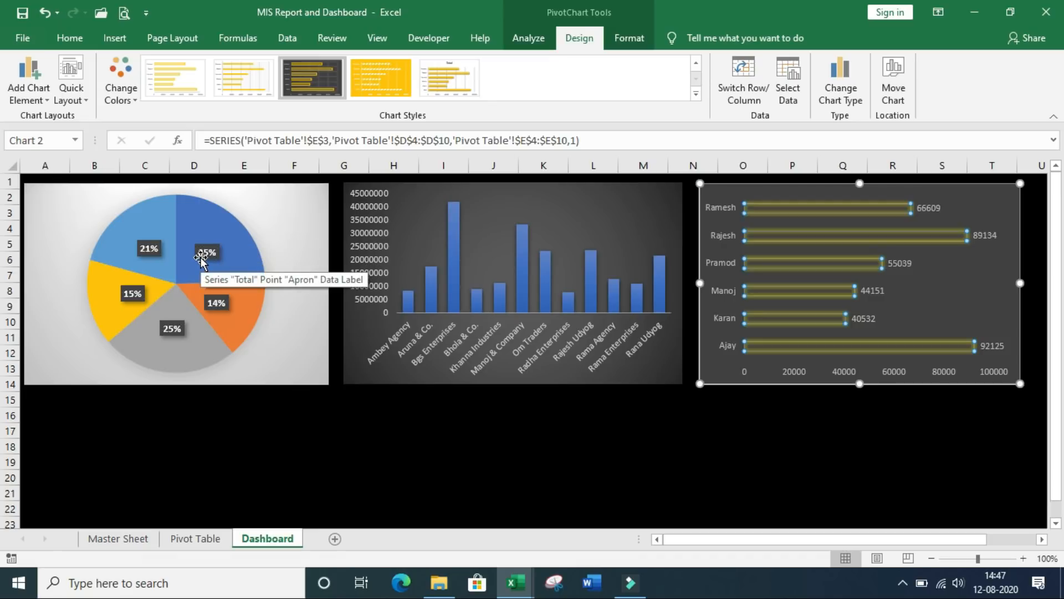
pyautogui.click(198, 227)
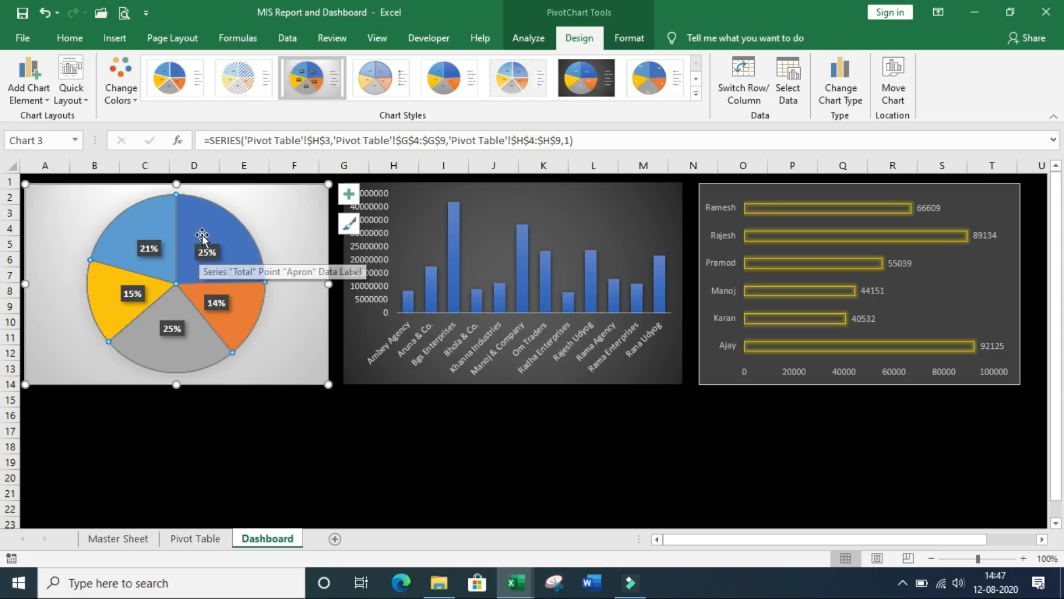
pyautogui.rightClick(202, 226)
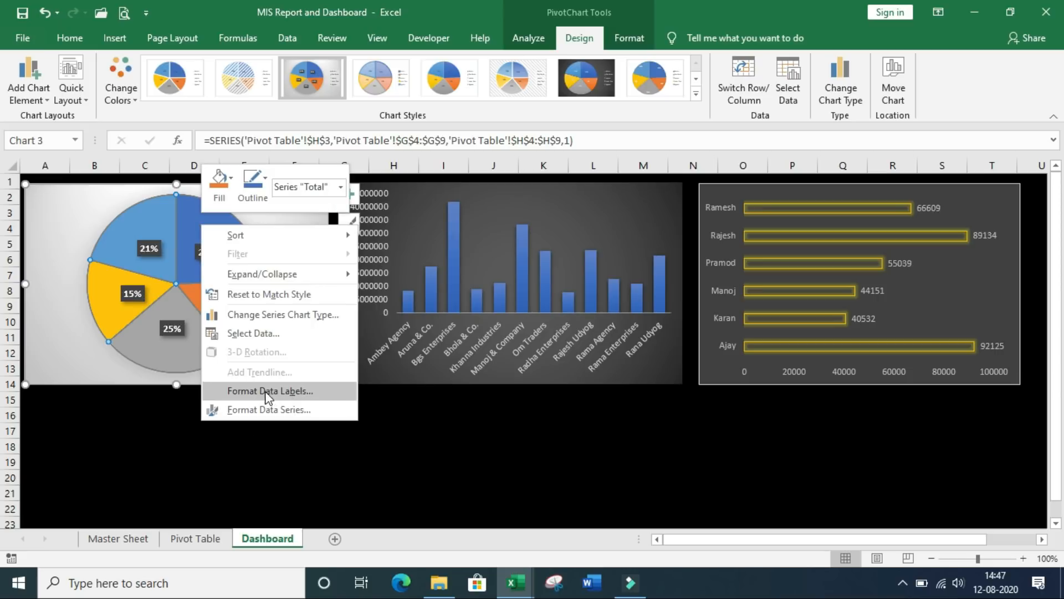
pyautogui.click(317, 390)
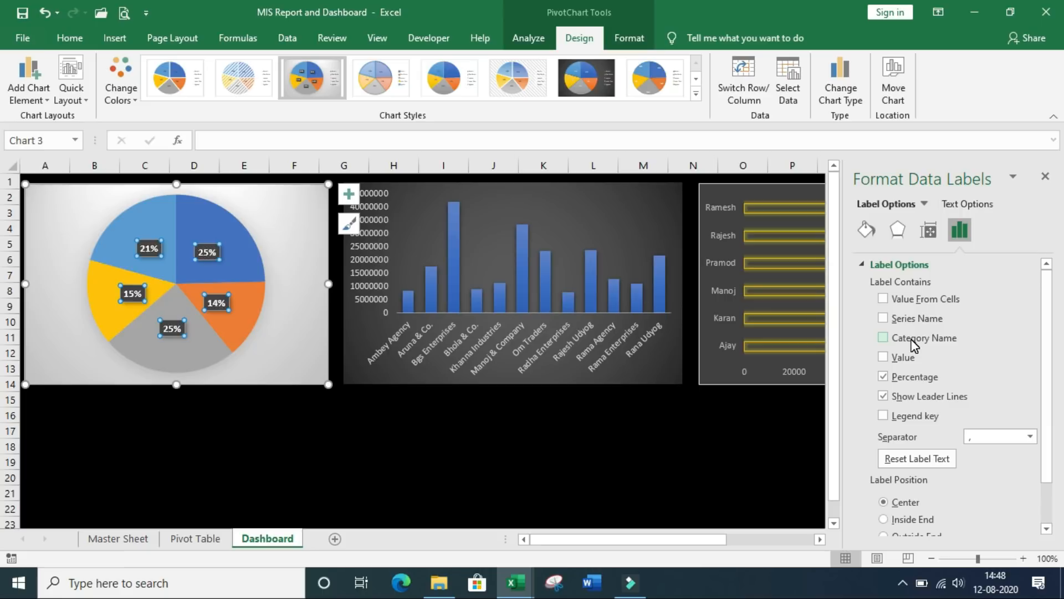
pyautogui.click(883, 337)
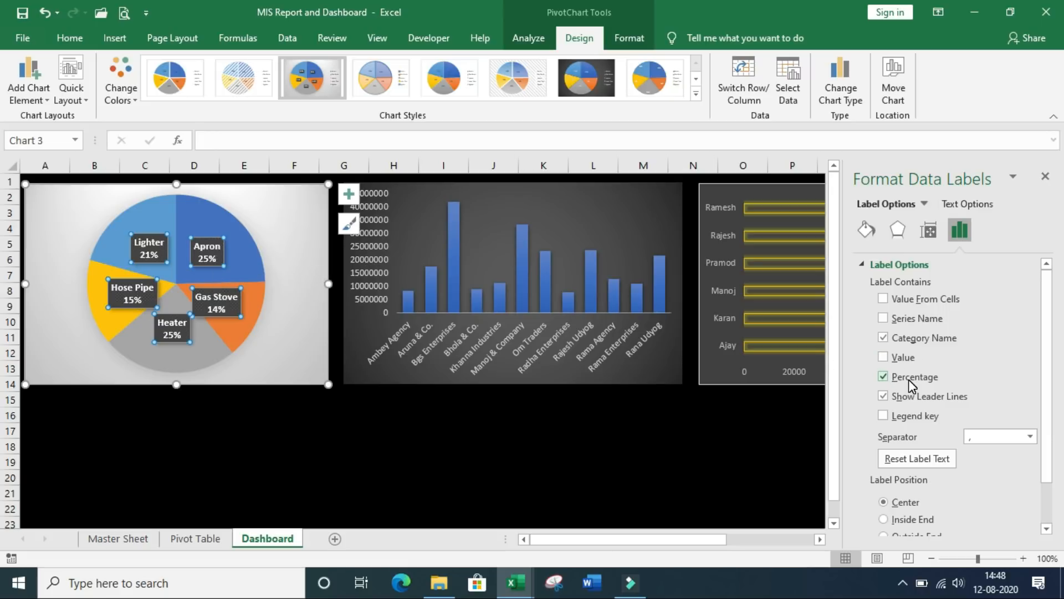
# - Try the pie chart's data labels with Value added and Percentage removed, and restore the category name and percentage combination
pyautogui.click(884, 358)
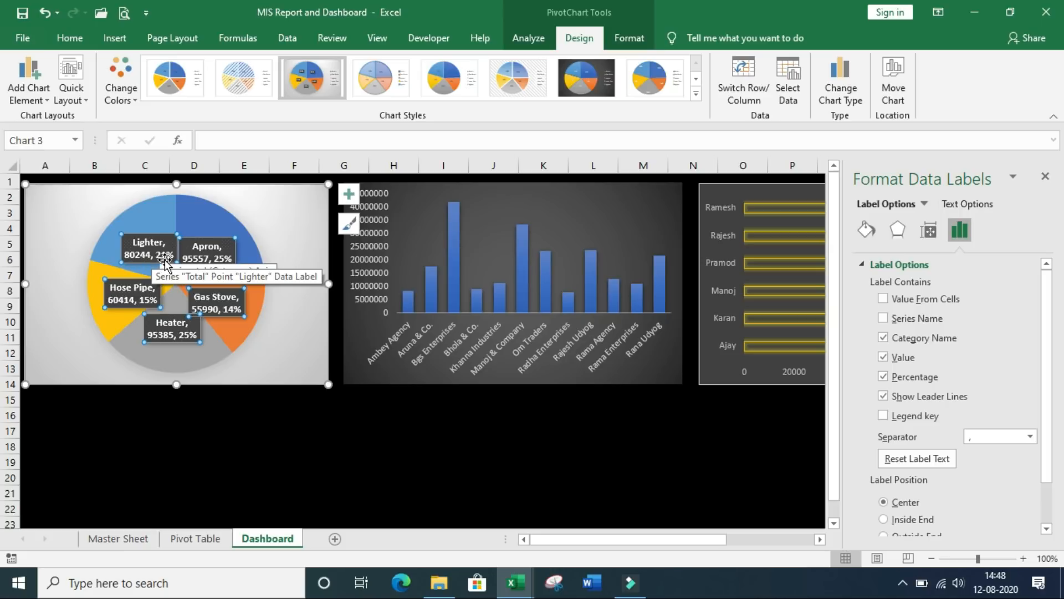
pyautogui.click(883, 378)
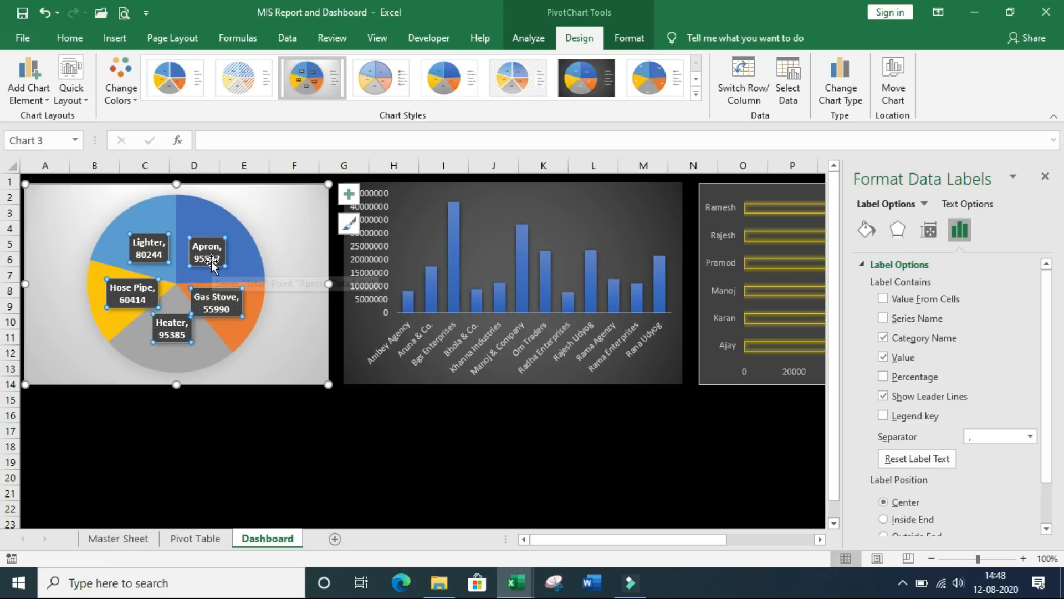
pyautogui.click(883, 357)
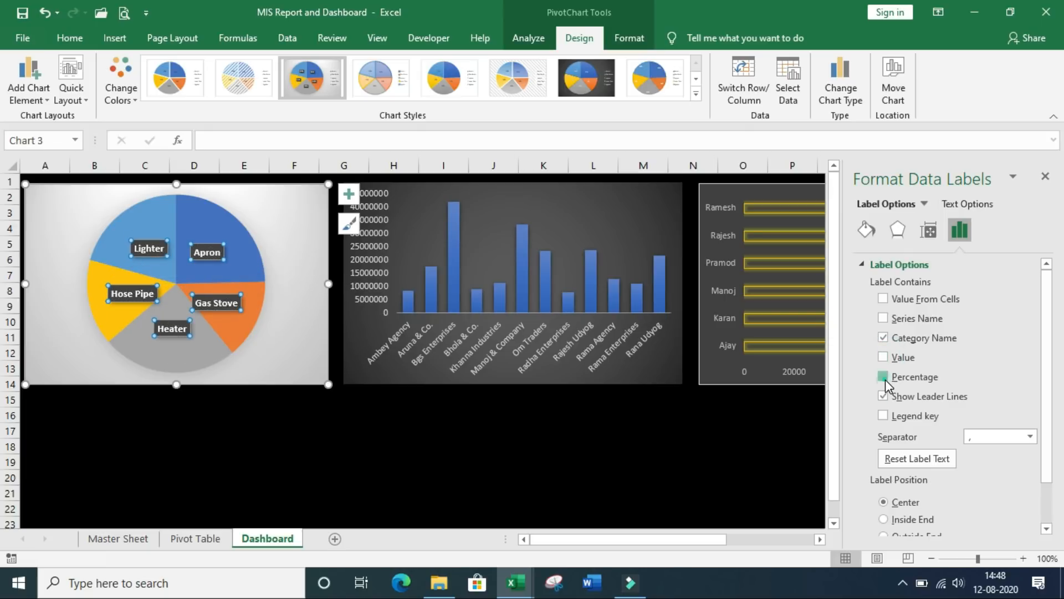
pyautogui.click(884, 378)
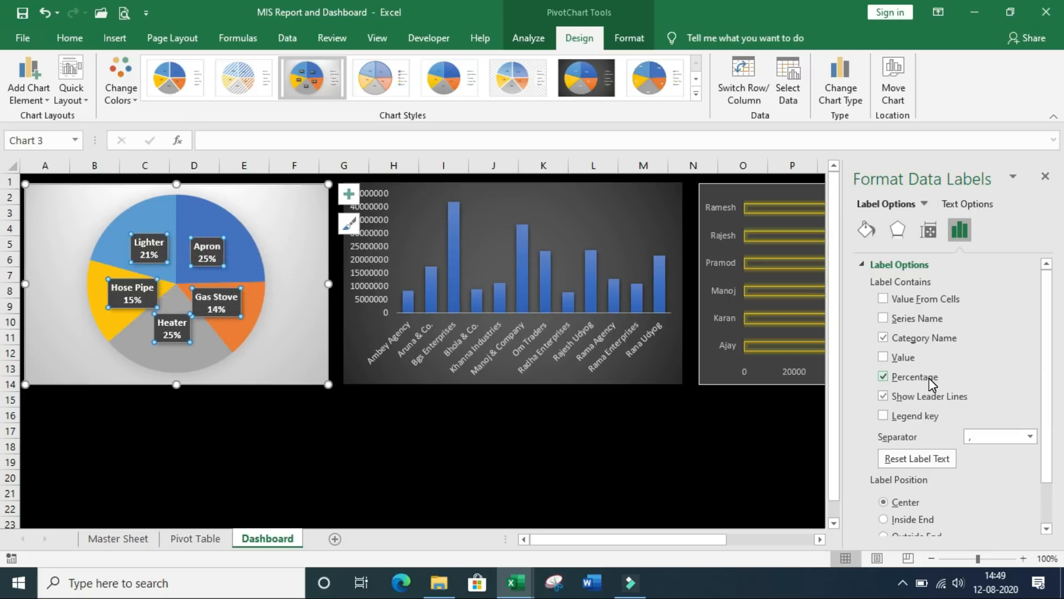
# - Close the data label formatting pane and insert Party Name, Sales Man and Item Name slicers for the Party Name column chart
pyautogui.click(1048, 178)
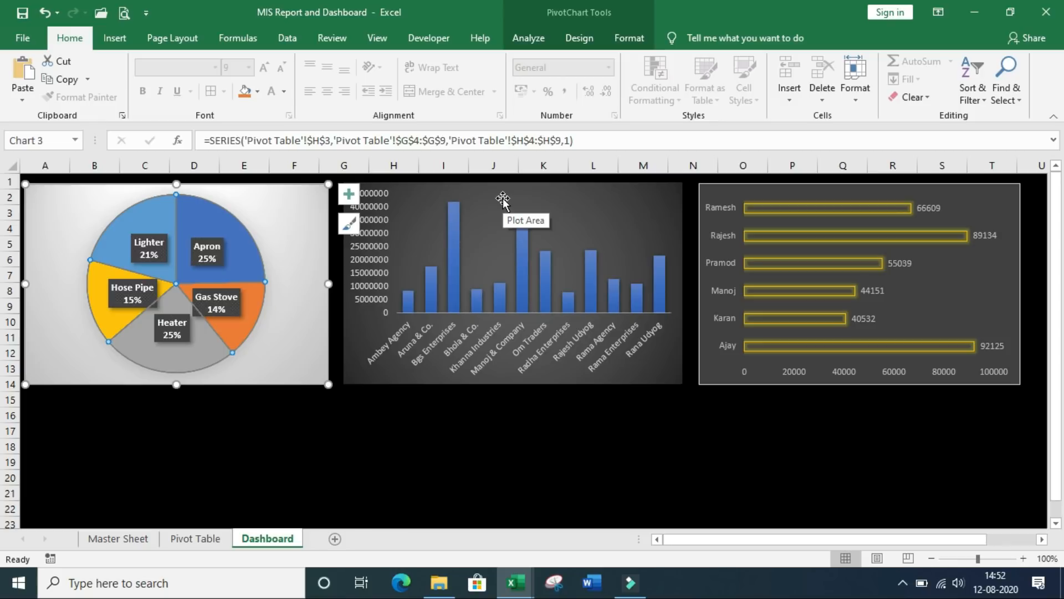
pyautogui.click(501, 196)
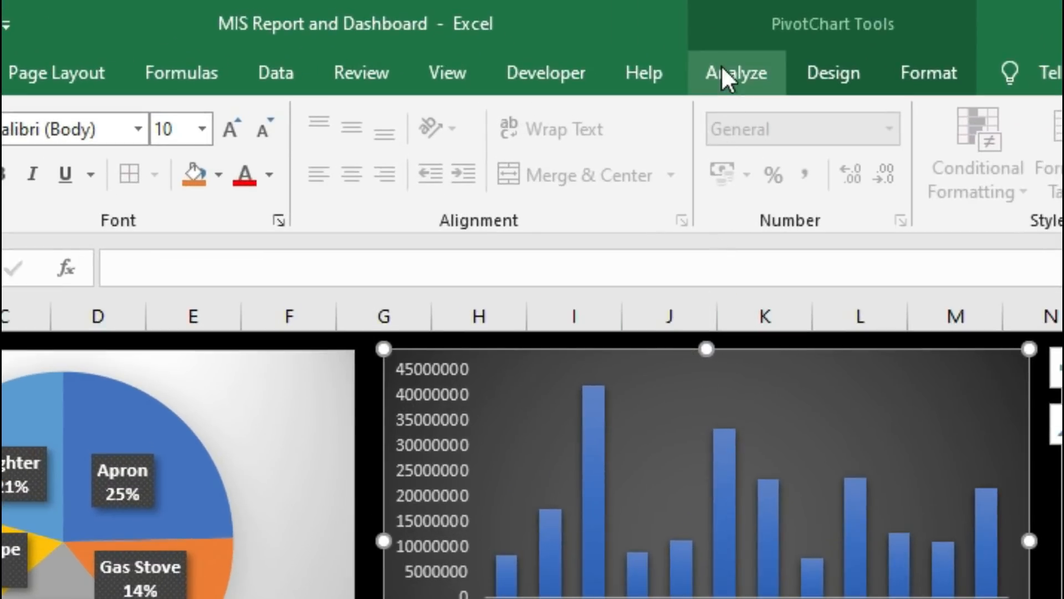
pyautogui.click(764, 71)
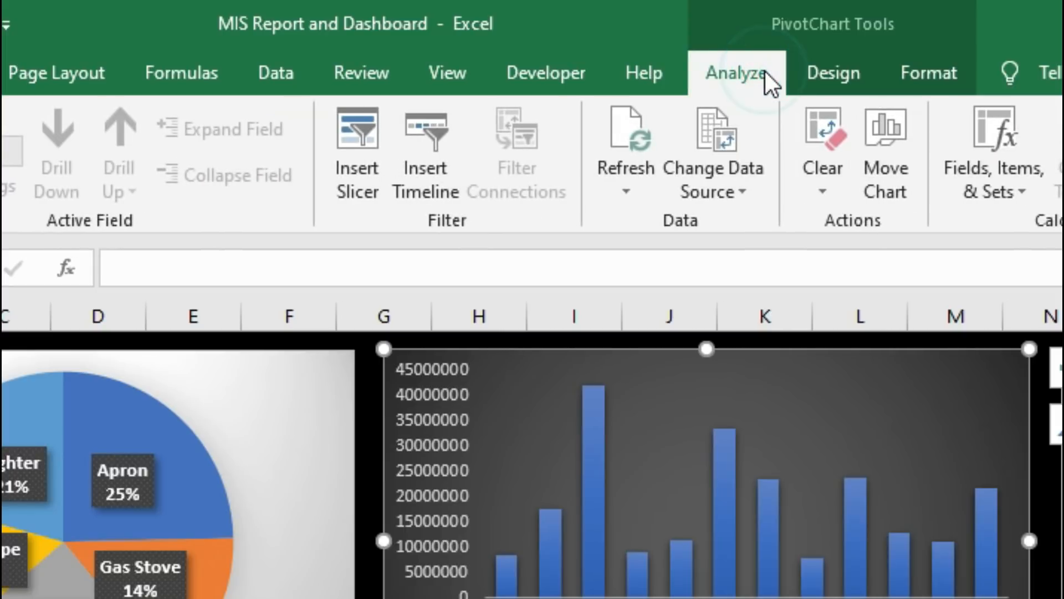
pyautogui.click(360, 132)
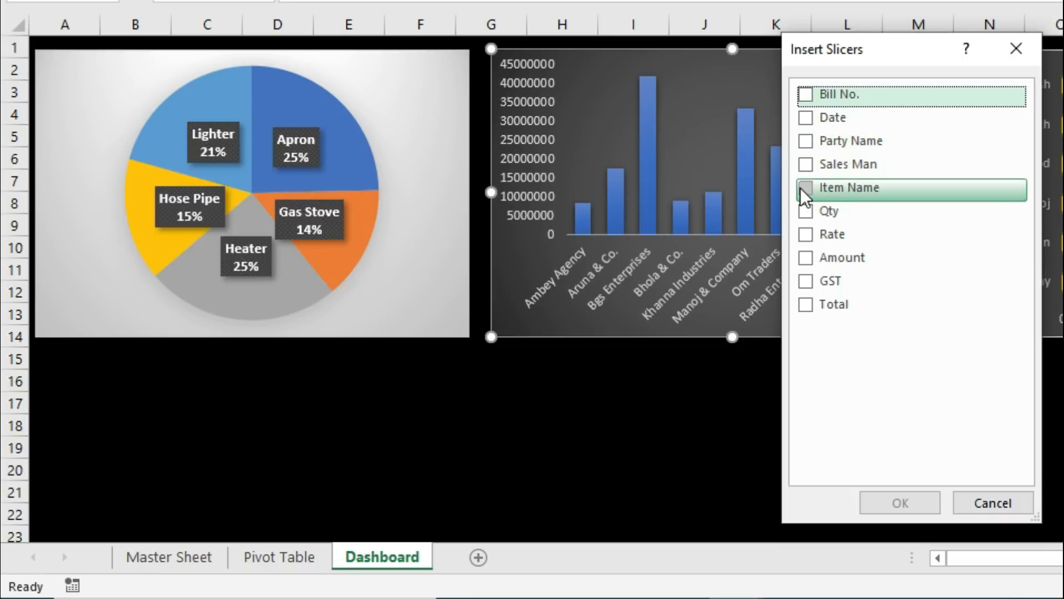
pyautogui.click(806, 141)
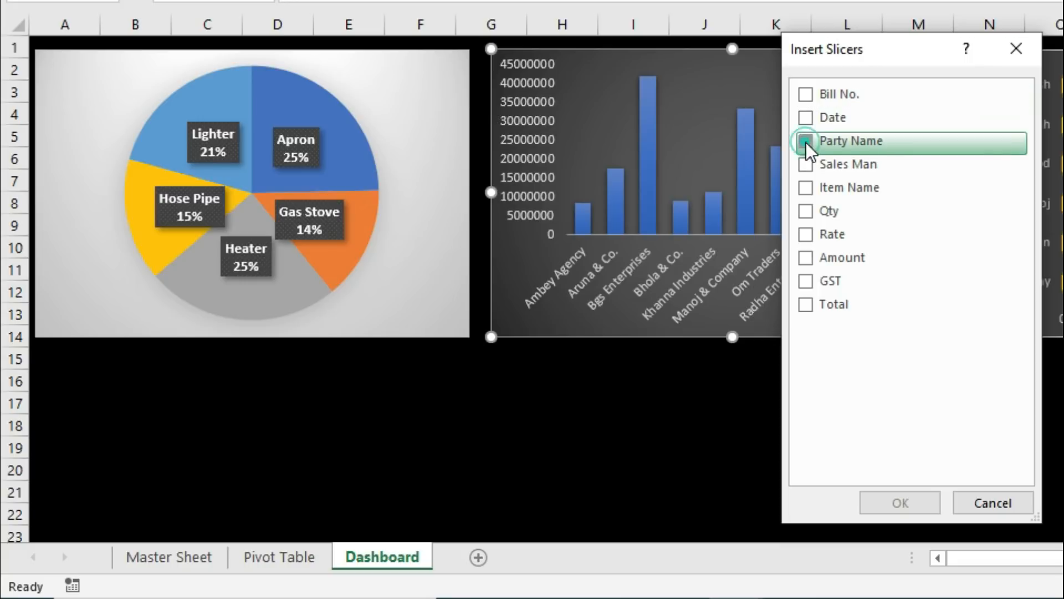
pyautogui.click(805, 167)
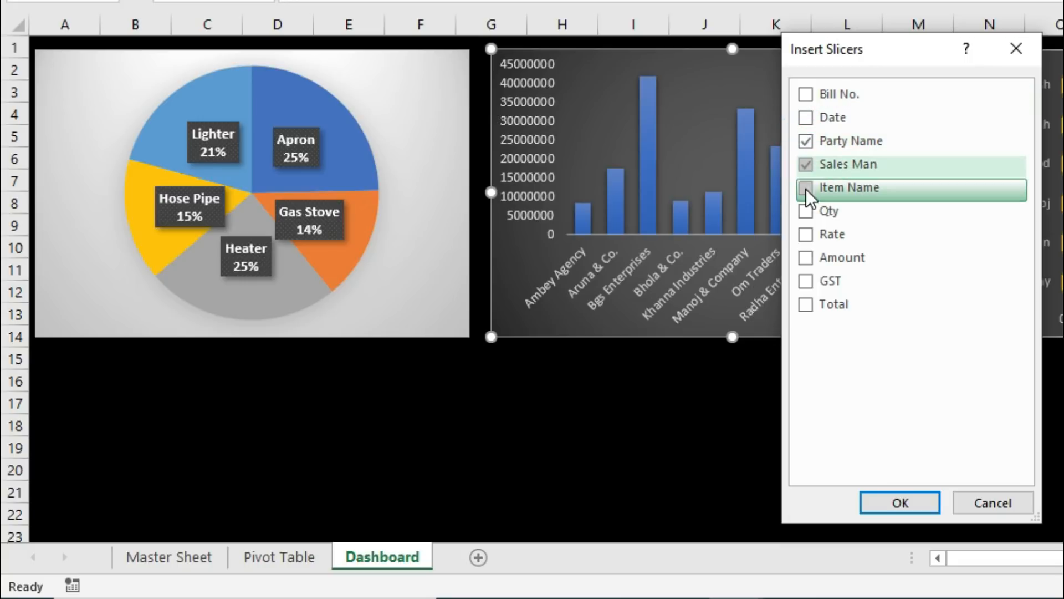
pyautogui.click(806, 188)
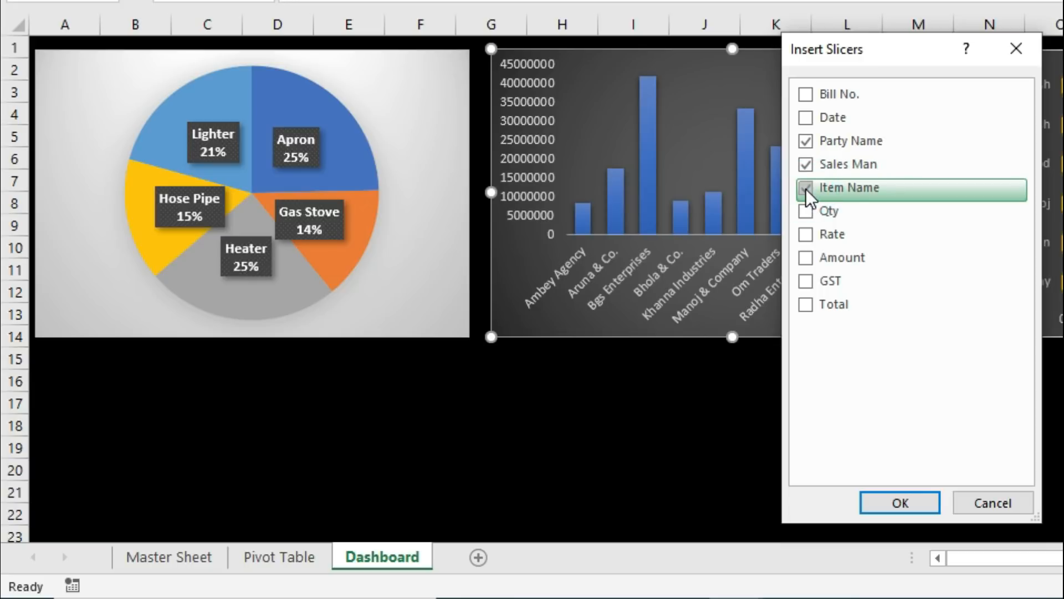
pyautogui.click(900, 503)
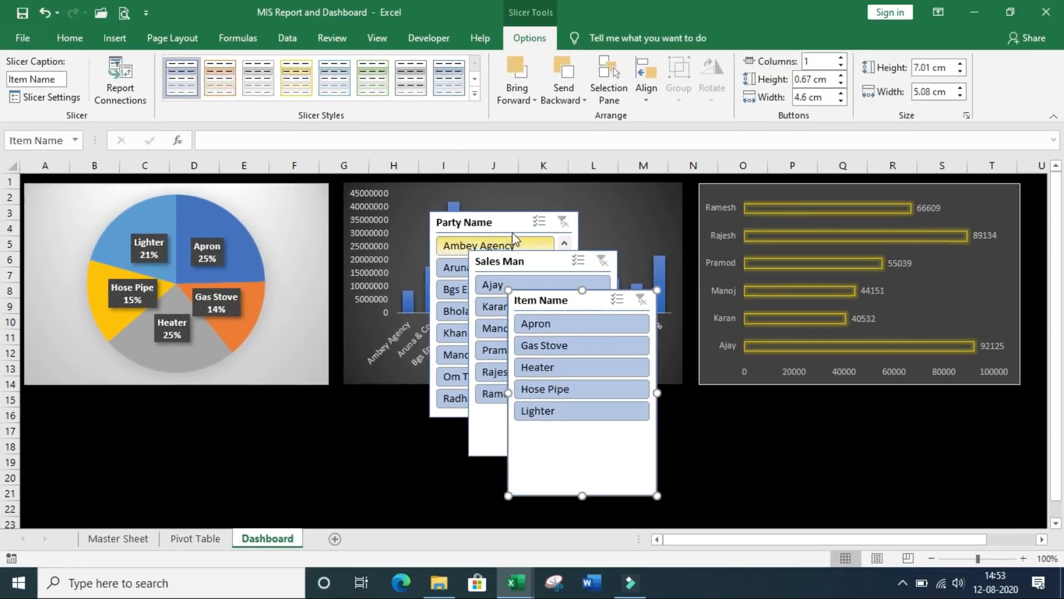
# - Spread out the stacked slicers, moving Party Name over the lower part of the pie chart and Sales Man beside Item Name
pyautogui.click(511, 223)
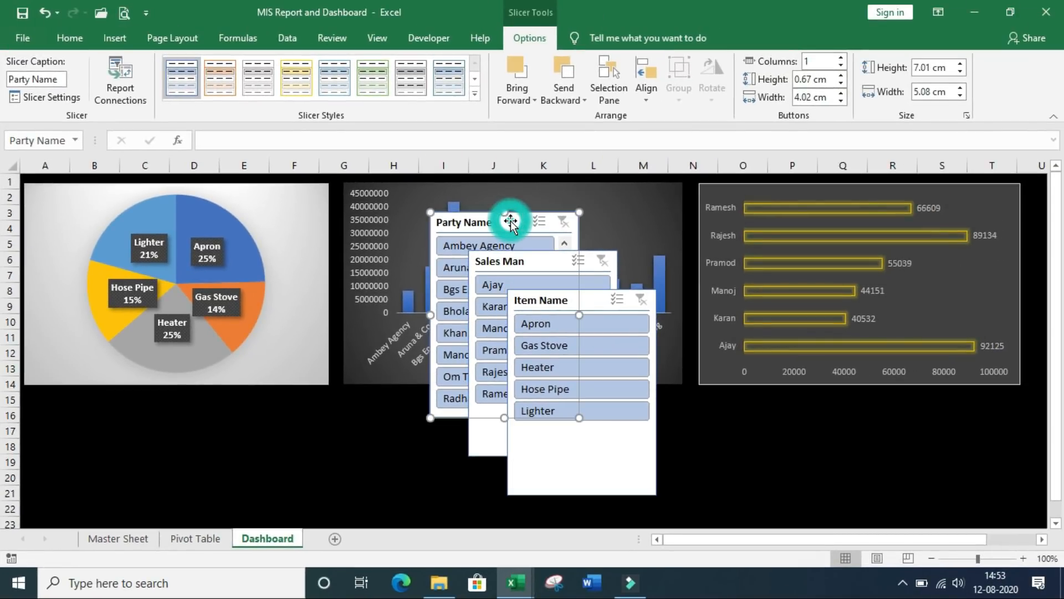
pyautogui.moveTo(519, 224); pyautogui.dragTo(164, 316)
pyautogui.moveTo(529, 266); pyautogui.dragTo(461, 288)
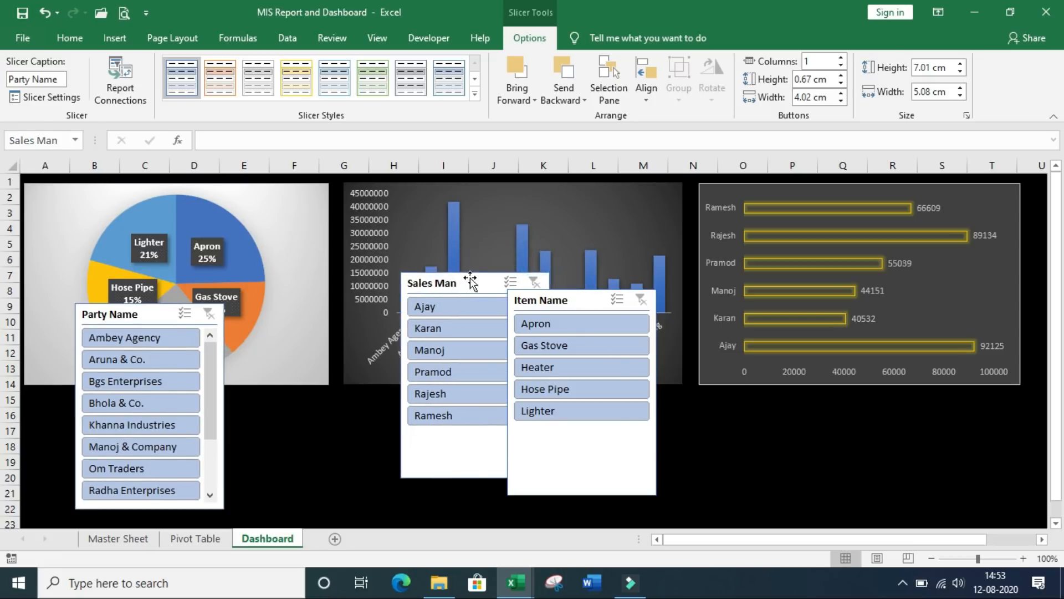
pyautogui.click(148, 314)
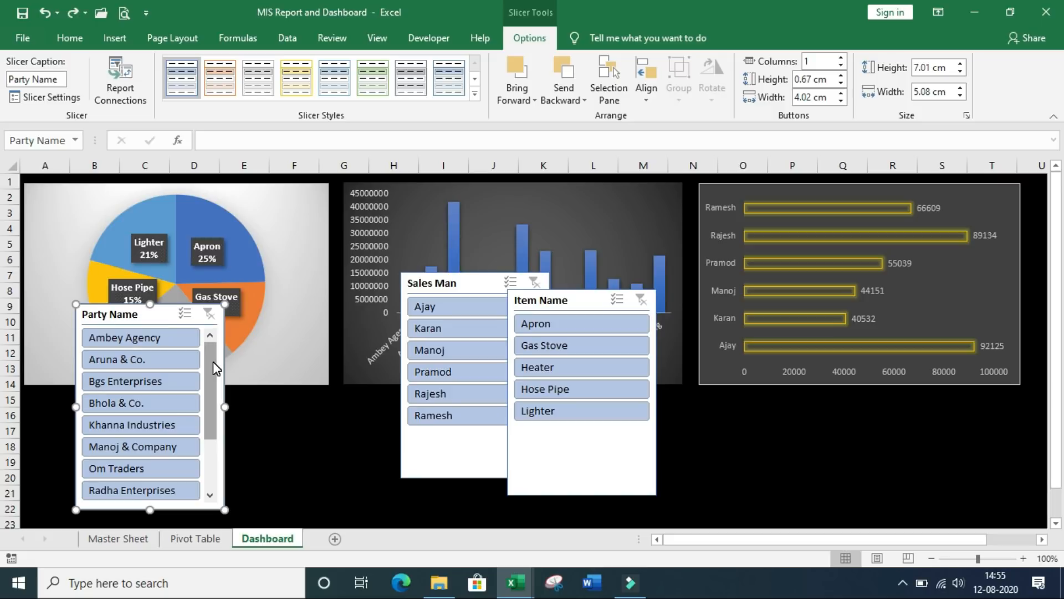
# - Arrange the Party Name slicer's buttons in 3 columns and widen the slicer to about 9.68 cm
pyautogui.moveTo(210, 354)
pyautogui.mouseDown()
pyautogui.moveTo(214, 436)
pyautogui.moveTo(217, 333)
pyautogui.mouseUp()
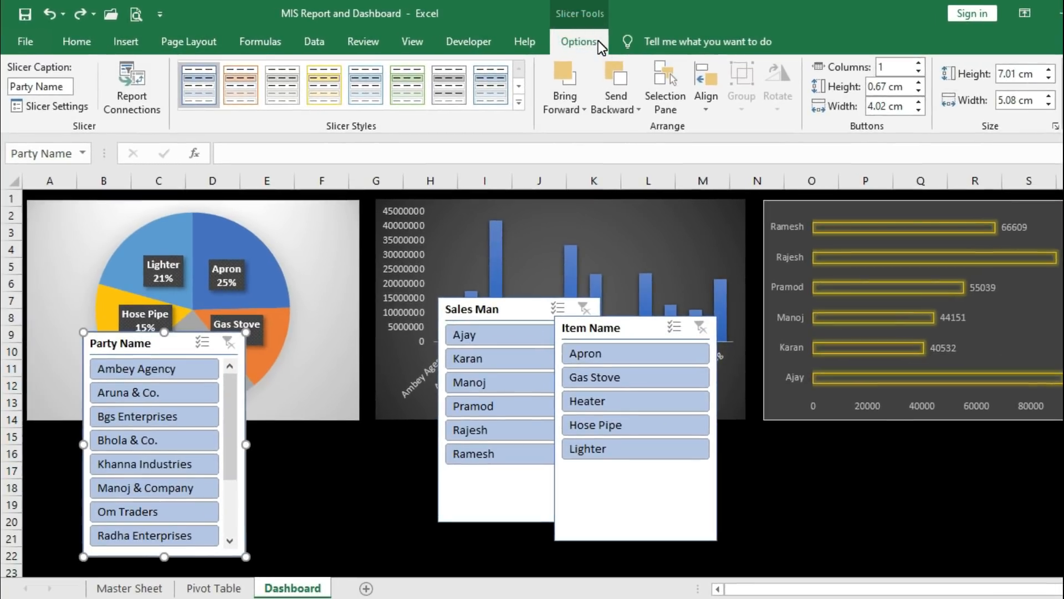
pyautogui.click(918, 67)
pyautogui.click(919, 67)
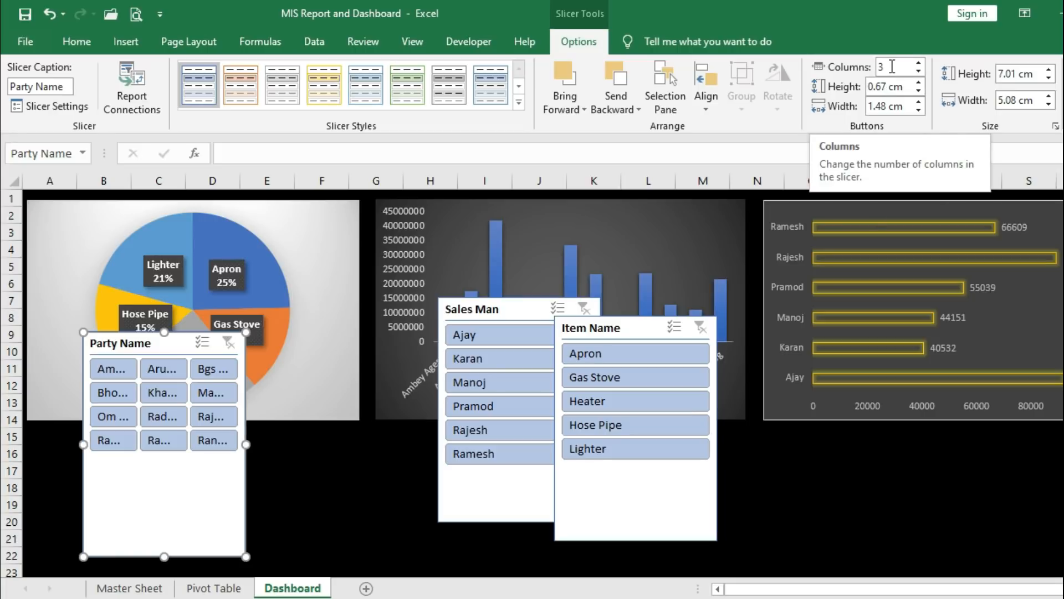
pyautogui.click(144, 344)
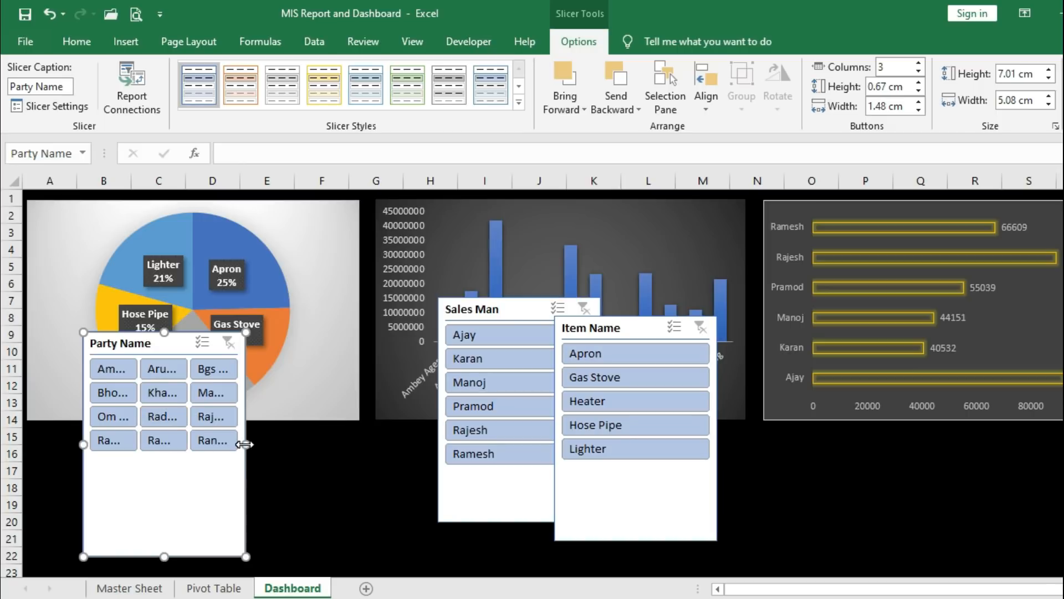
pyautogui.moveTo(245, 443); pyautogui.dragTo(394, 444)
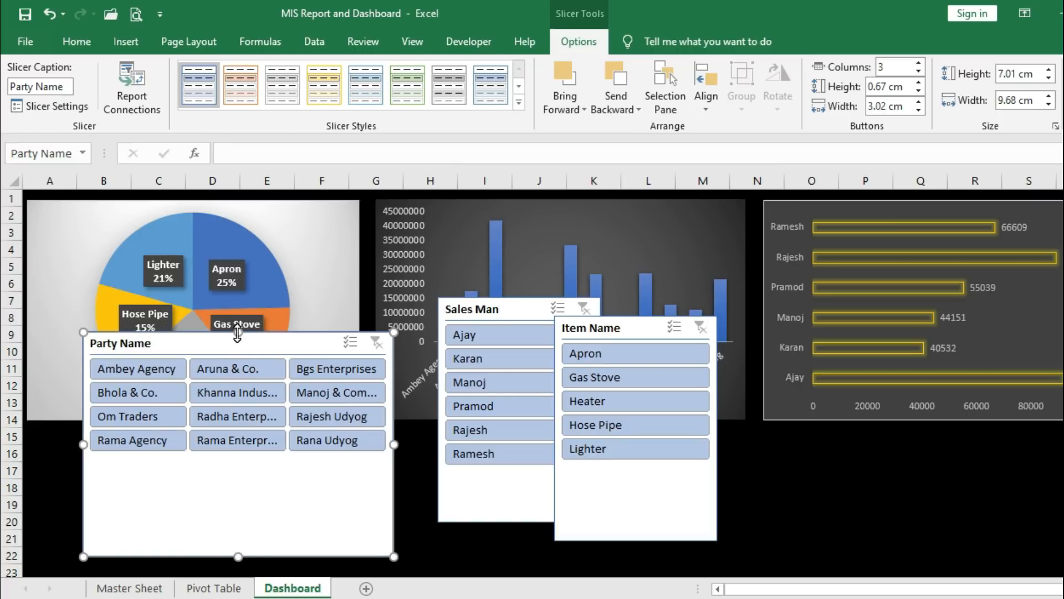
# - Place the Party Name slicer directly beneath the pie chart and resize it to about 4.02 cm high and 12.09 cm wide
pyautogui.moveTo(238, 332); pyautogui.dragTo(187, 443)
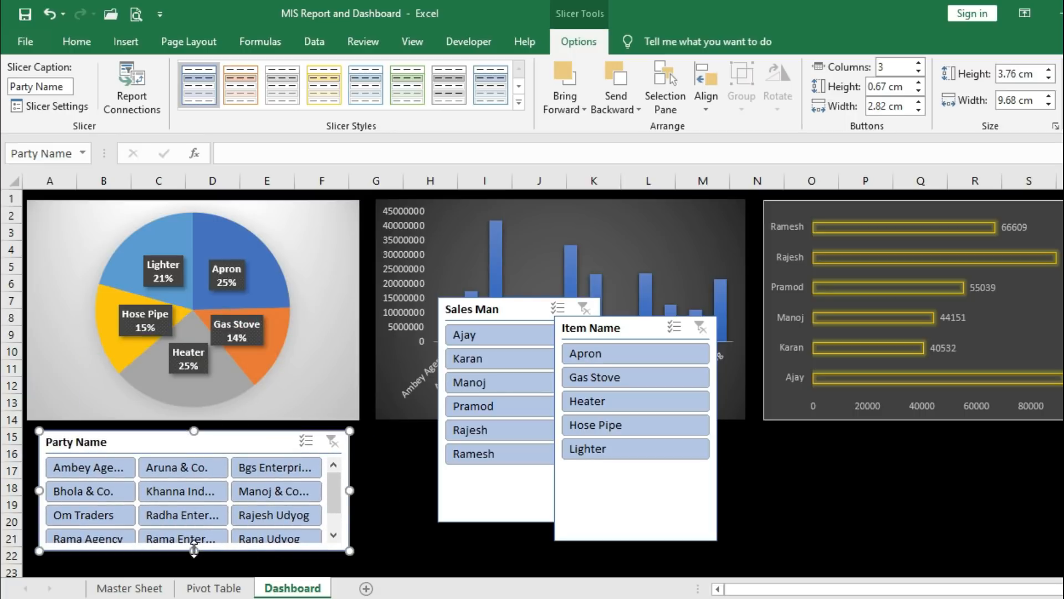
pyautogui.moveTo(193, 551); pyautogui.dragTo(193, 560)
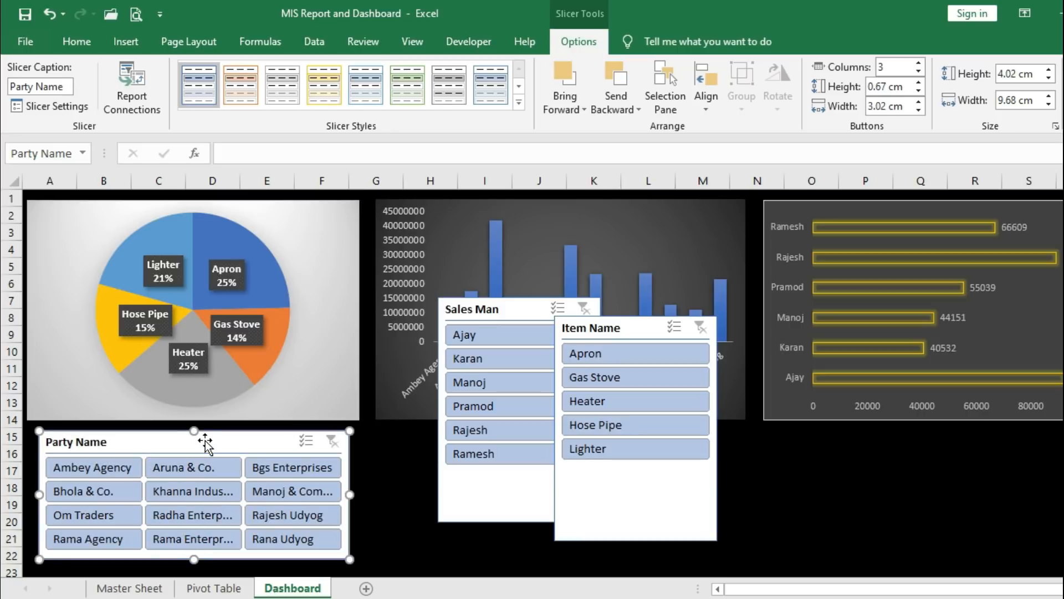
pyautogui.moveTo(204, 434); pyautogui.dragTo(195, 437)
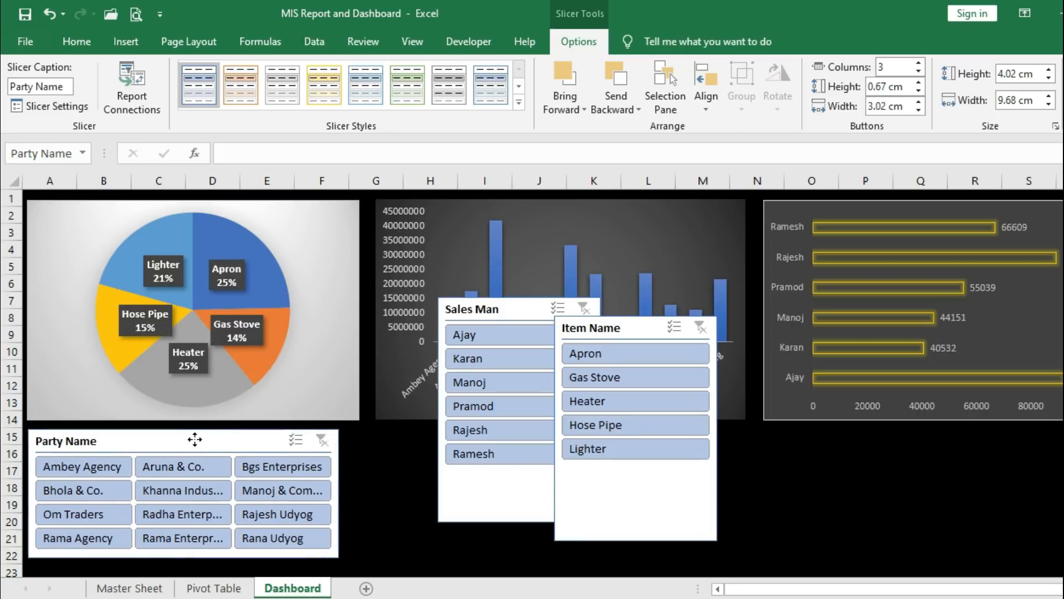
pyautogui.moveTo(340, 494); pyautogui.dragTo(355, 495)
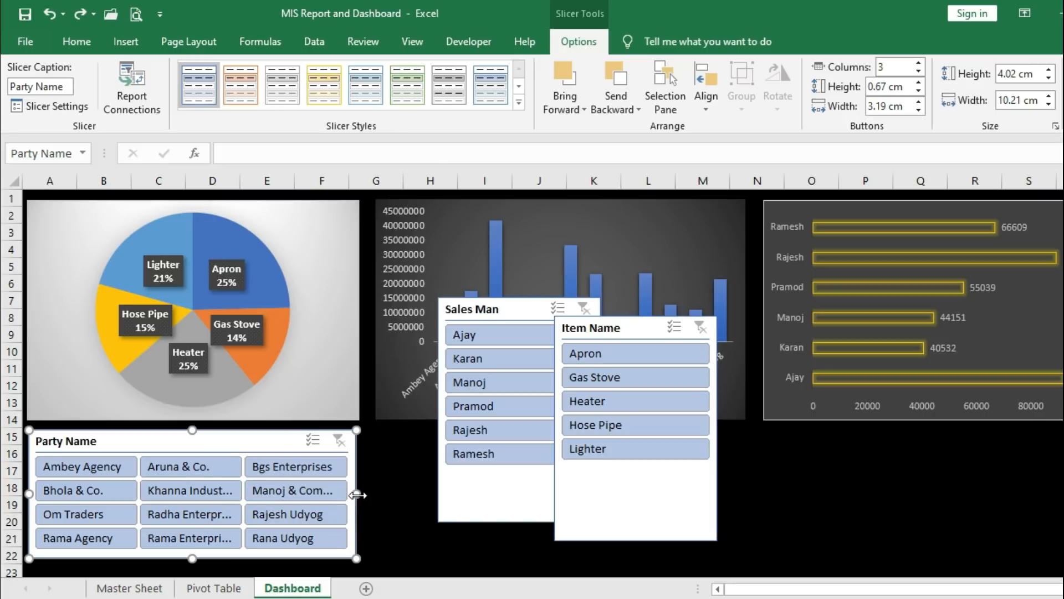
pyautogui.moveTo(356, 494); pyautogui.dragTo(415, 494)
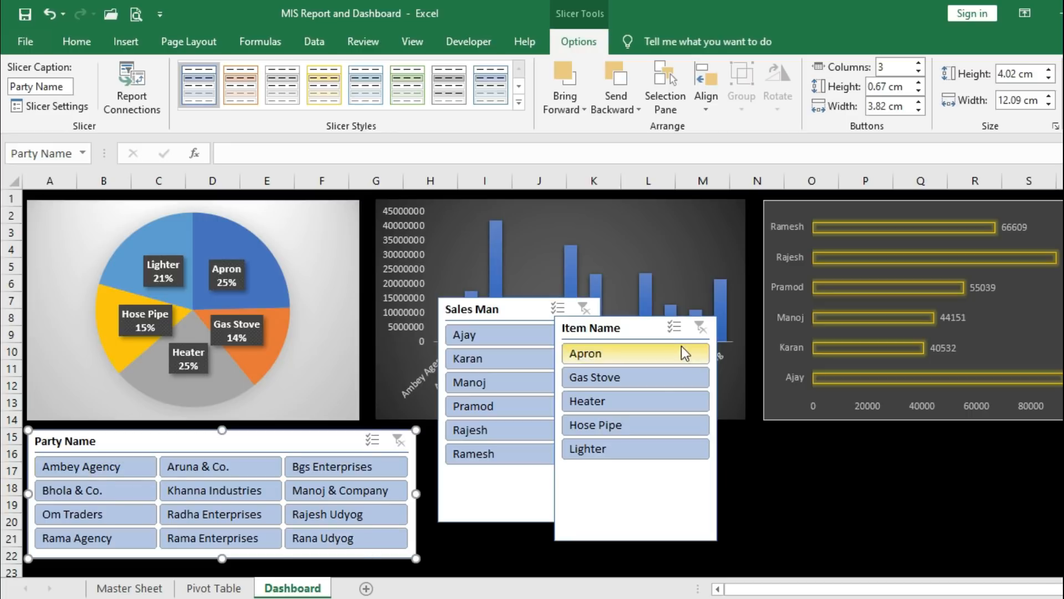
# - Arrange the Sales Man slicer in 2 columns, shorten it to about 3.94 cm and place it beside the Party Name slicer, clear of Item Name
pyautogui.moveTo(637, 327); pyautogui.dragTo(789, 328)
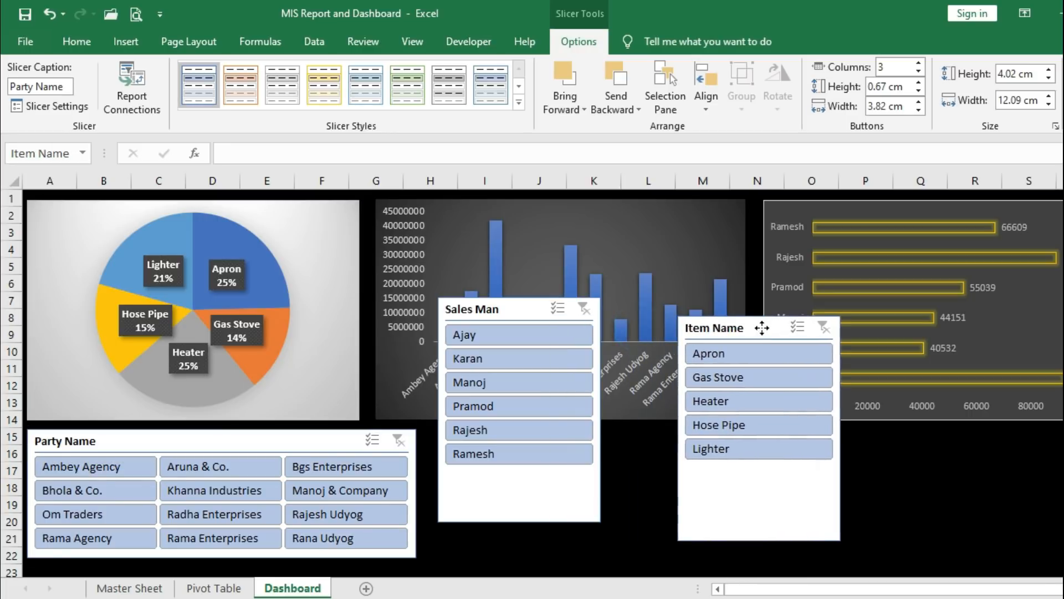
pyautogui.moveTo(503, 310); pyautogui.dragTo(515, 331)
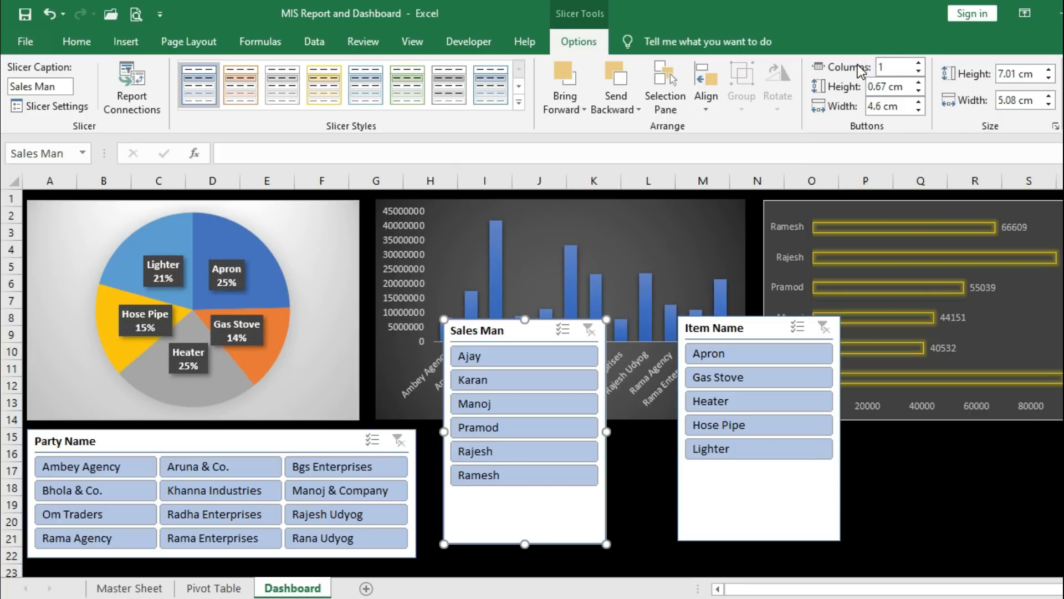
pyautogui.click(919, 64)
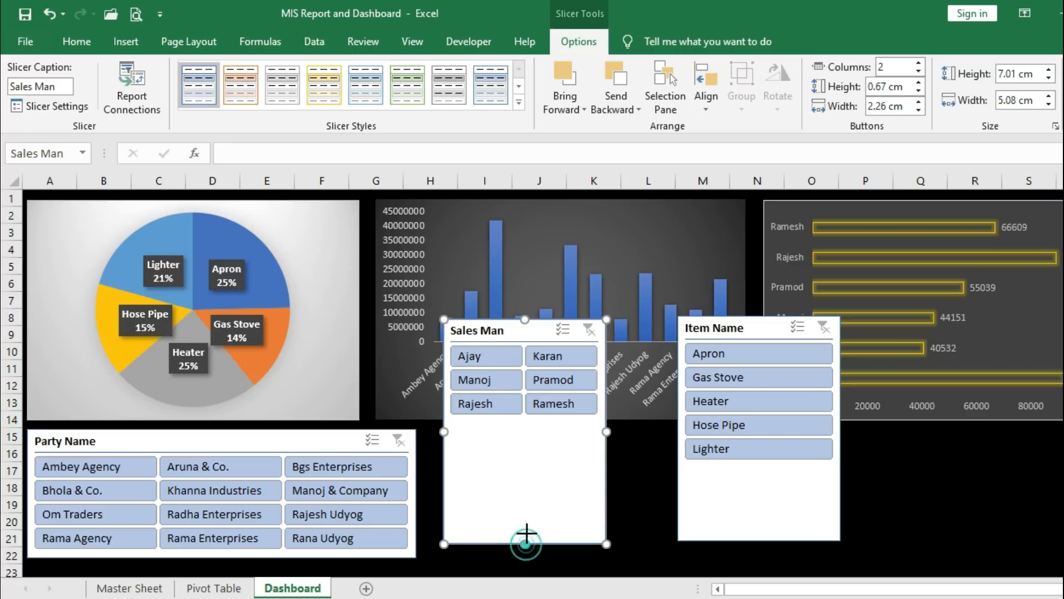
pyautogui.moveTo(525, 543); pyautogui.dragTo(531, 445)
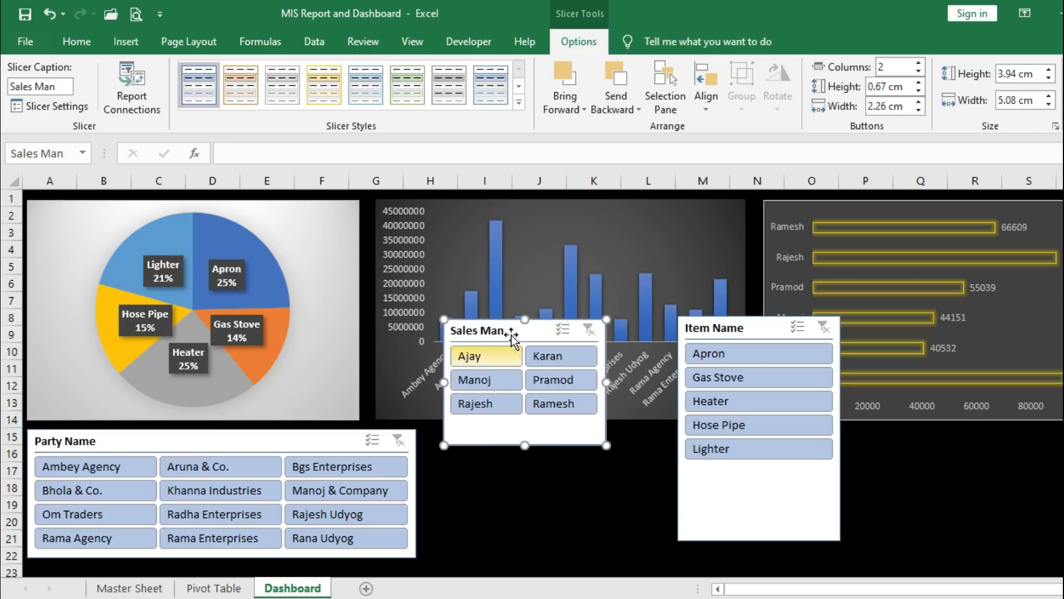
pyautogui.moveTo(513, 328); pyautogui.dragTo(500, 436)
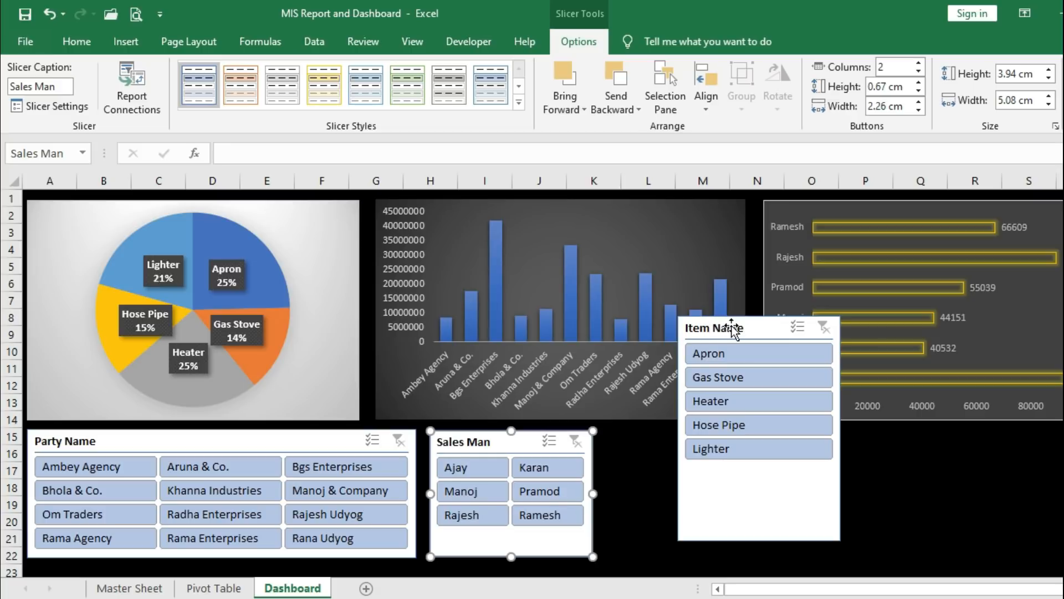
# - Arrange the Item Name slicer in 2 columns, shorten it to about 3.86 cm and place it beside the Sales Man slicer
pyautogui.click(755, 327)
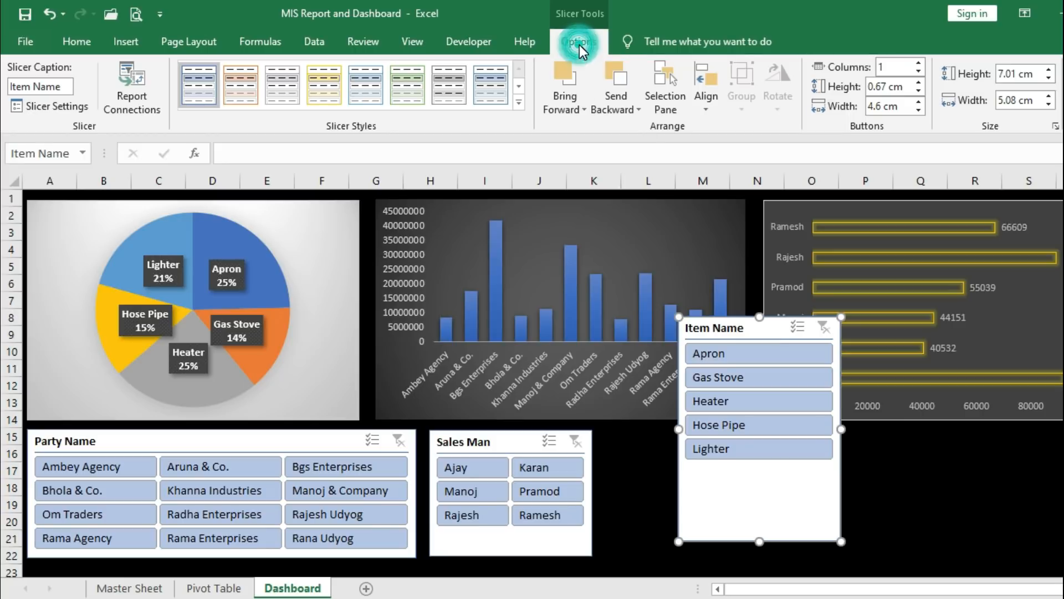
pyautogui.click(919, 63)
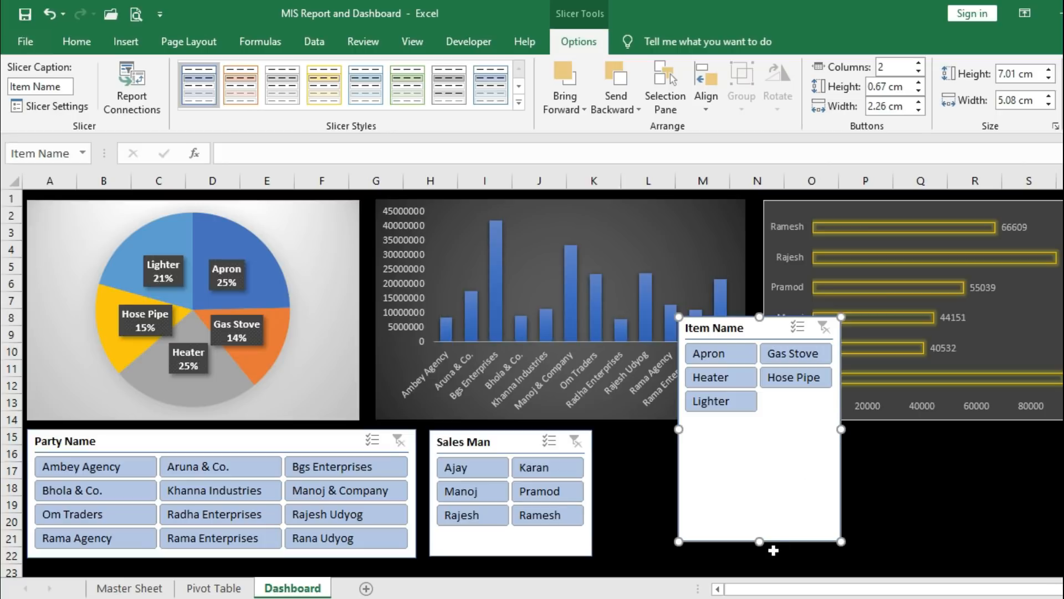
pyautogui.moveTo(763, 543); pyautogui.dragTo(764, 482)
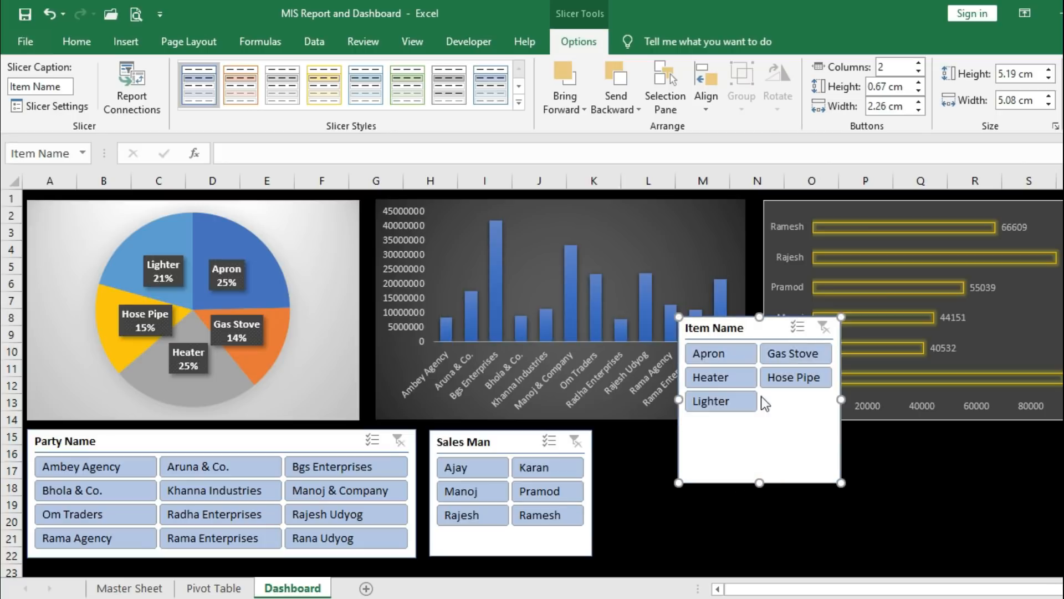
pyautogui.moveTo(761, 326); pyautogui.dragTo(691, 372)
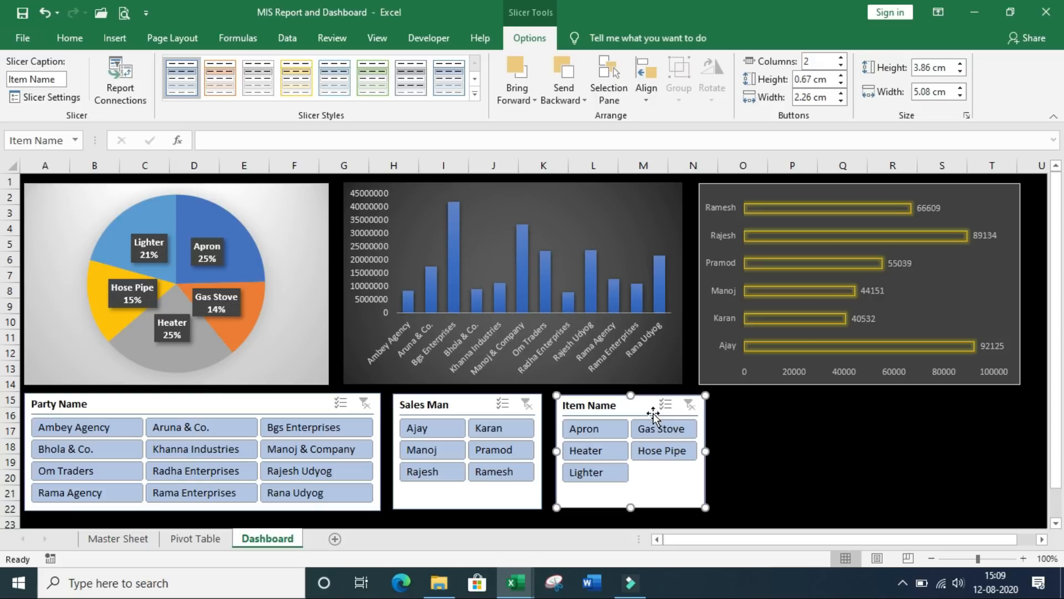
# - Insert a Date timeline for the Party Name column chart and place it beside the Item Name slicer beneath the bar chart
pyautogui.click(675, 190)
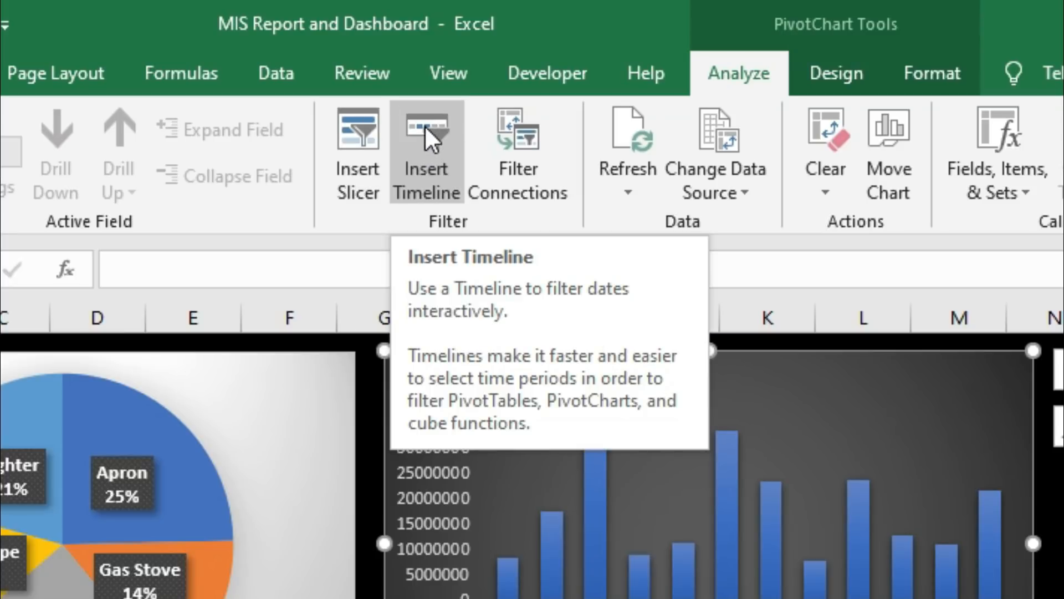
pyautogui.click(424, 125)
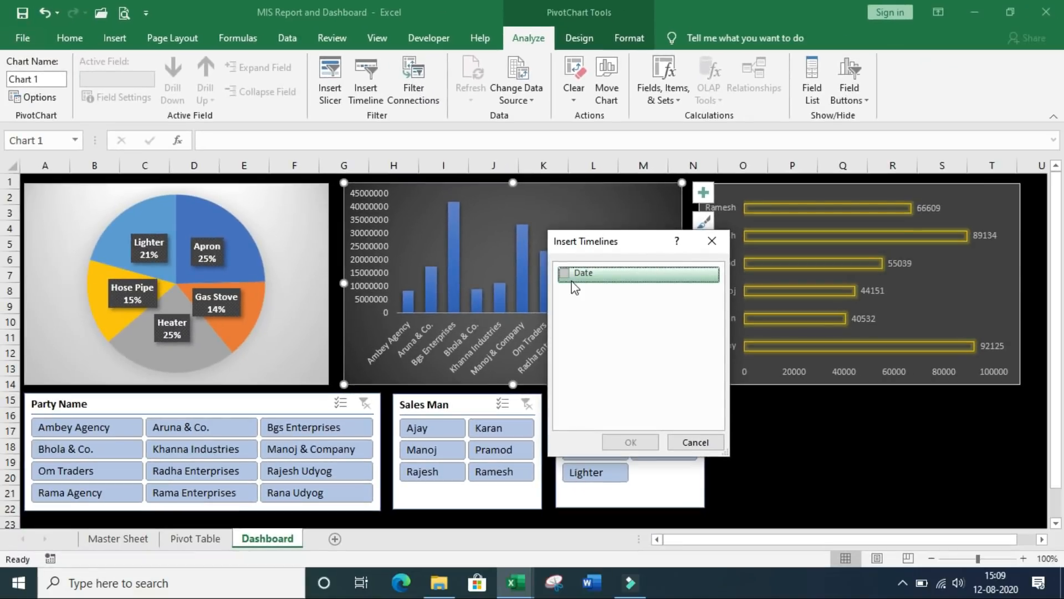
pyautogui.click(564, 273)
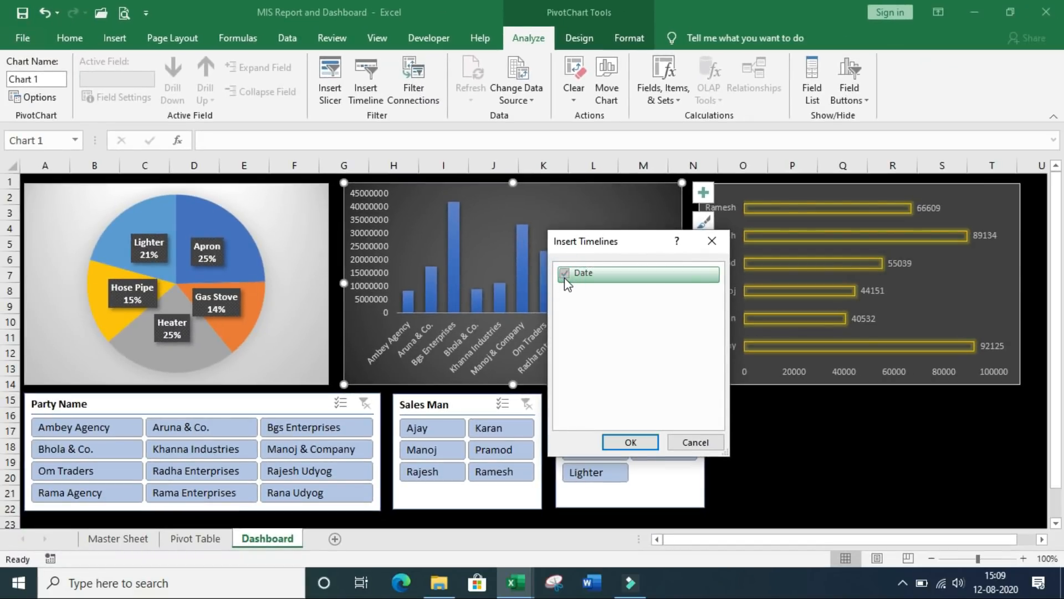
pyautogui.click(642, 444)
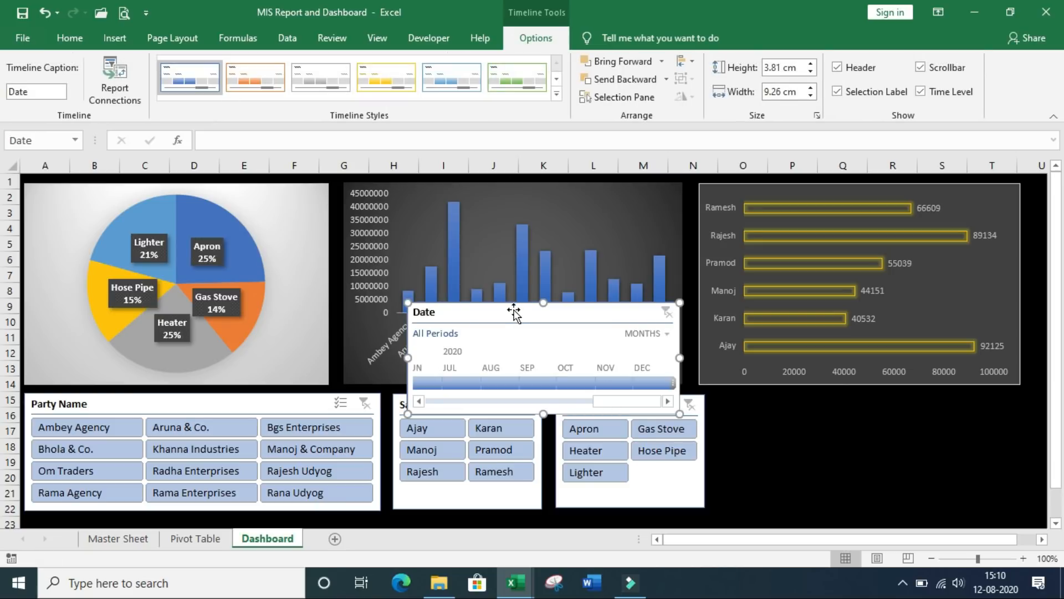
pyautogui.moveTo(514, 312); pyautogui.dragTo(828, 400)
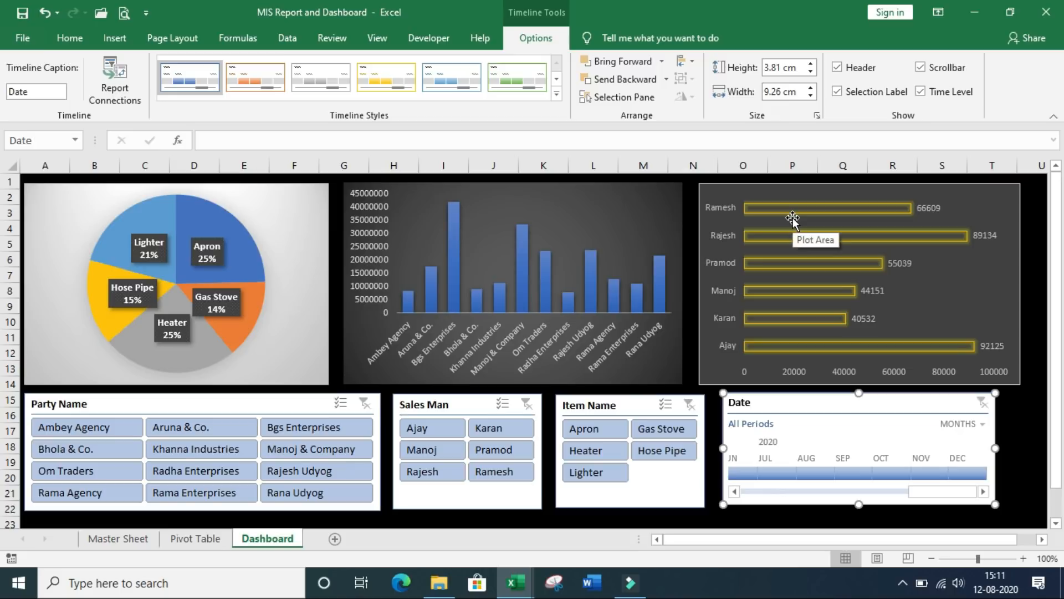
# - Test the Party Name slicer with Ambey Agency, Aruna & Co. and both together, and clear its filter
pyautogui.click(122, 434)
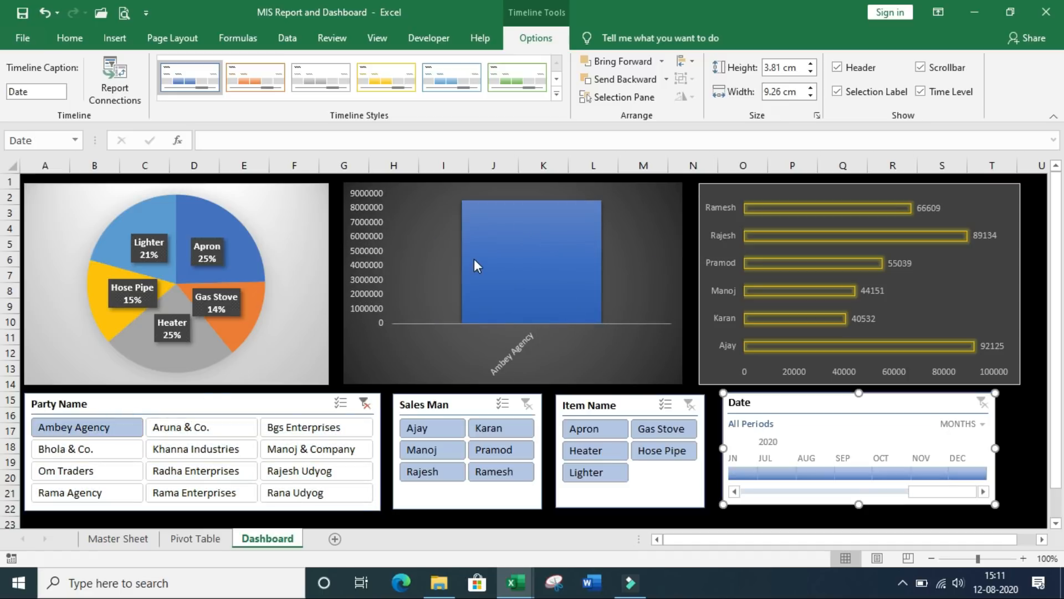
pyautogui.moveTo(478, 286)
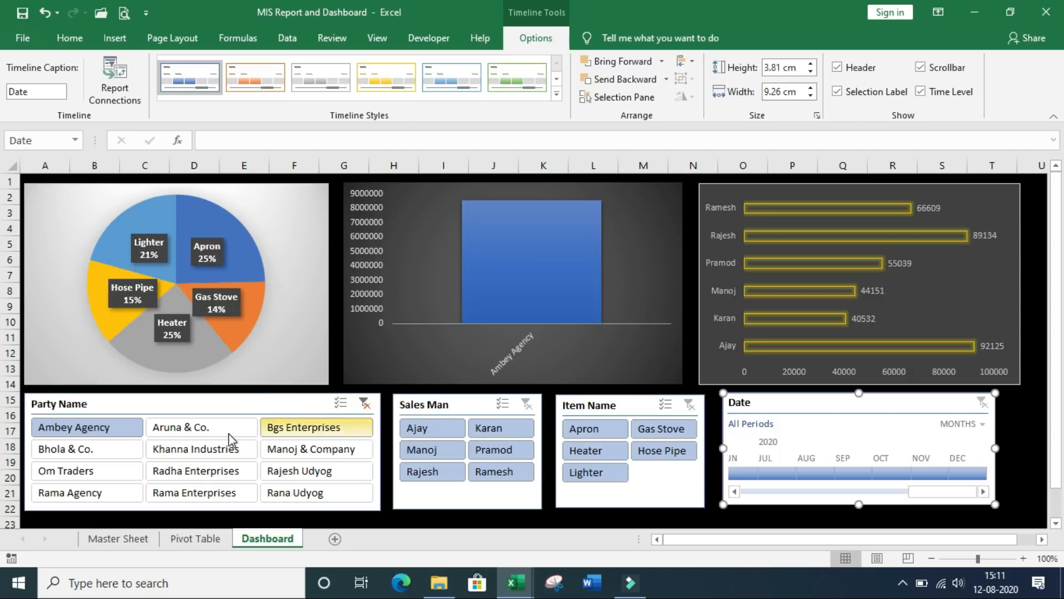
pyautogui.click(198, 437)
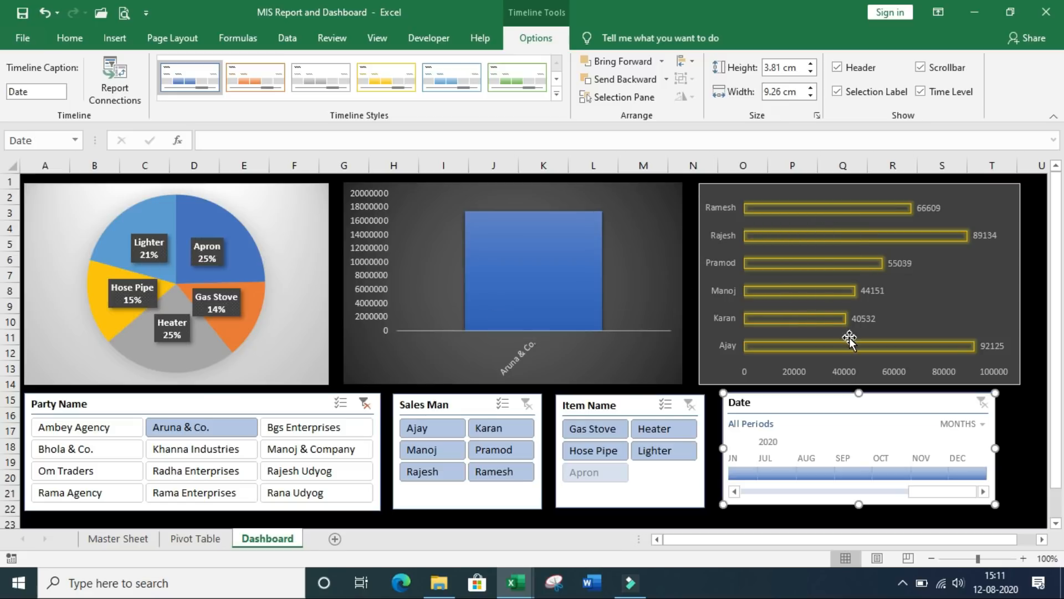
pyautogui.keyDown('ctrl'); pyautogui.click(125, 435); pyautogui.keyUp('ctrl')
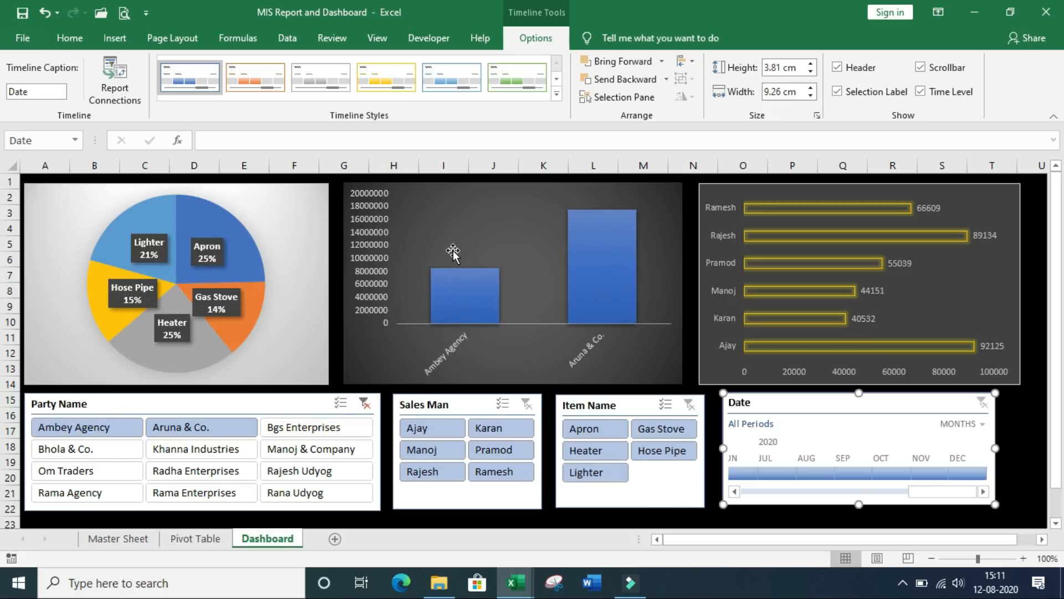
pyautogui.moveTo(582, 317)
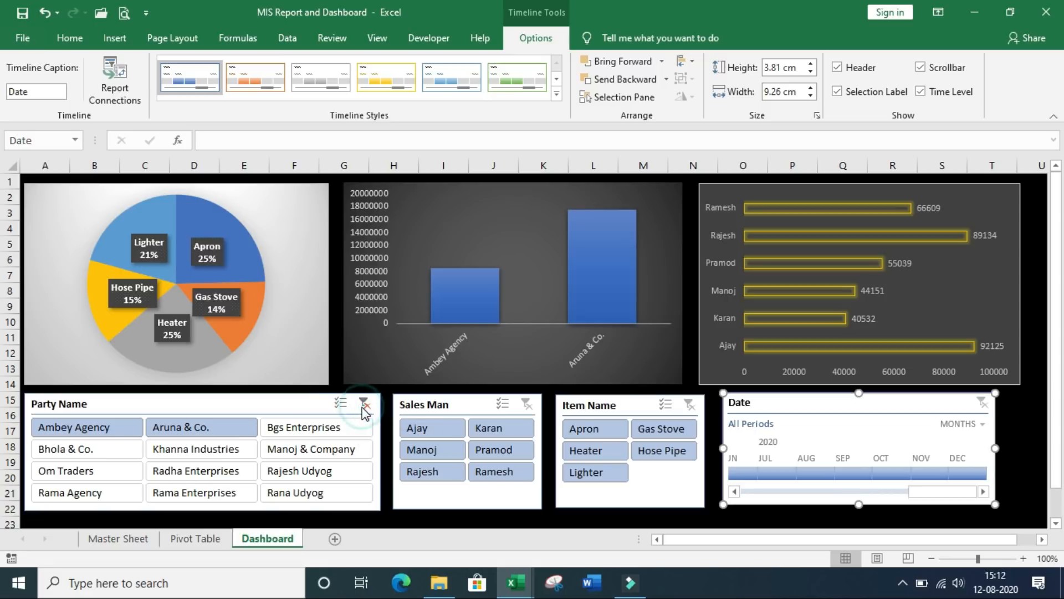
pyautogui.click(363, 408)
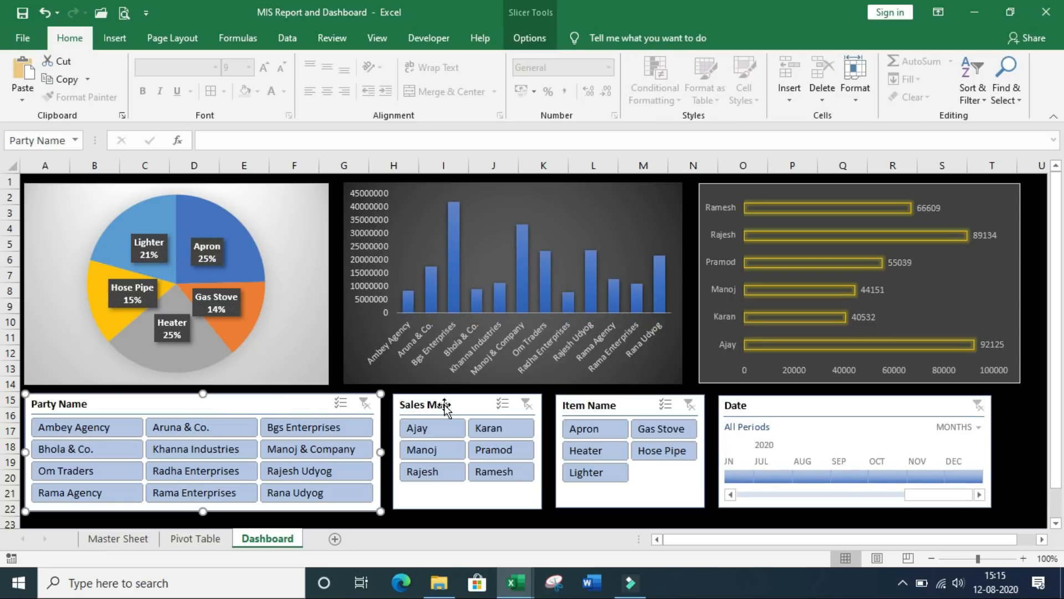
# - Test the Sales Man slicer by filtering the column chart by each salesman in turn, and clear its filter
pyautogui.click(466, 407)
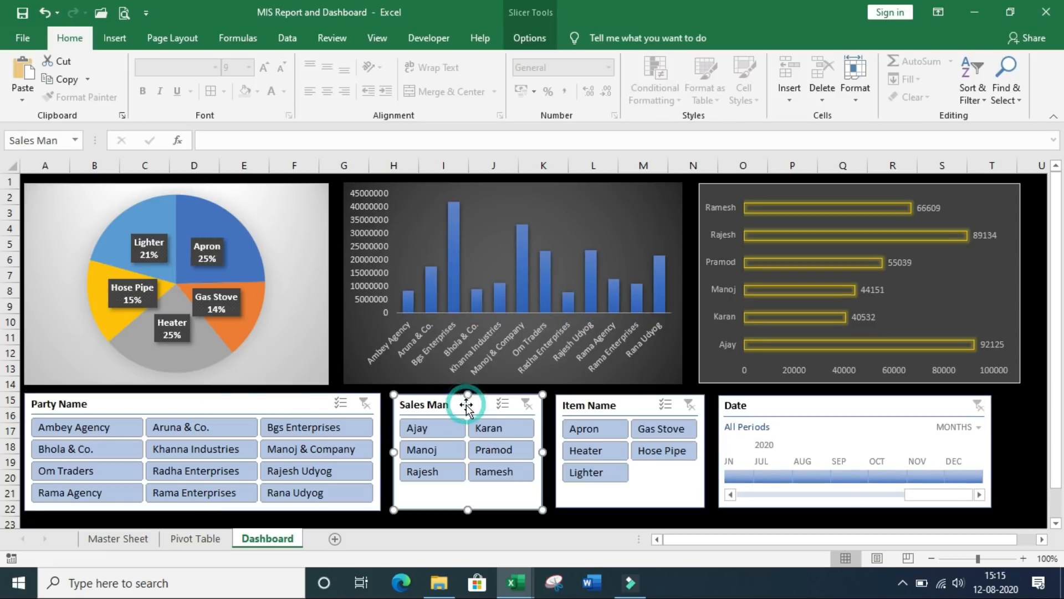
pyautogui.click(456, 430)
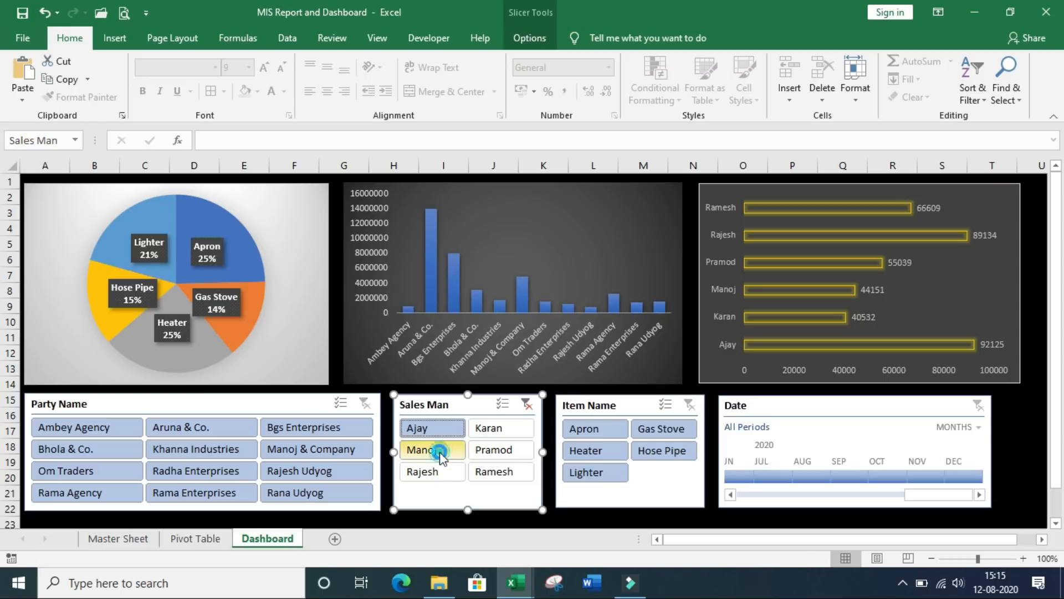
pyautogui.click(421, 449)
pyautogui.click(494, 455)
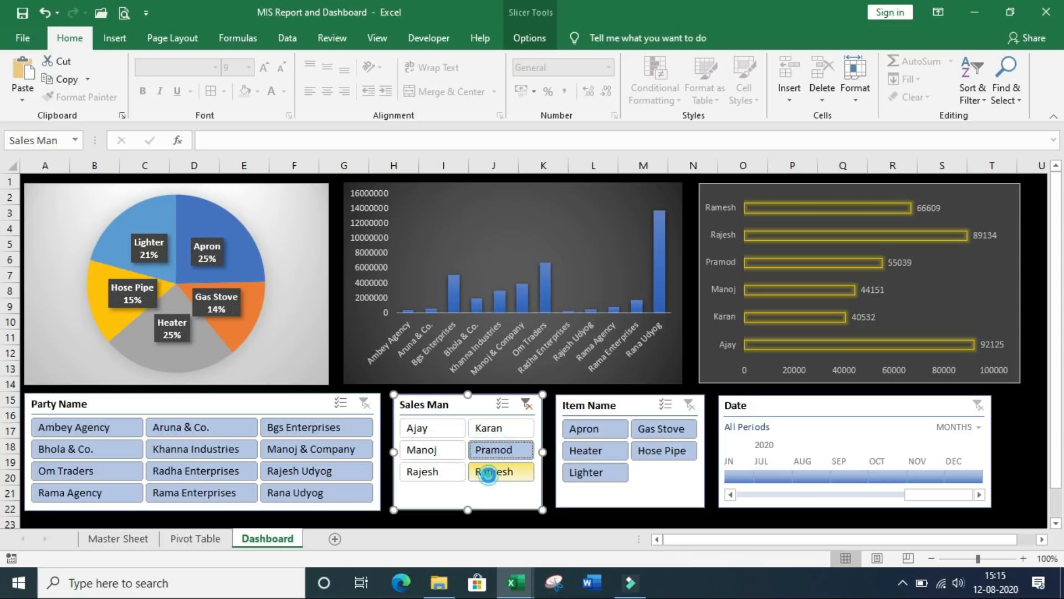
pyautogui.click(494, 472)
pyautogui.click(437, 475)
pyautogui.click(488, 430)
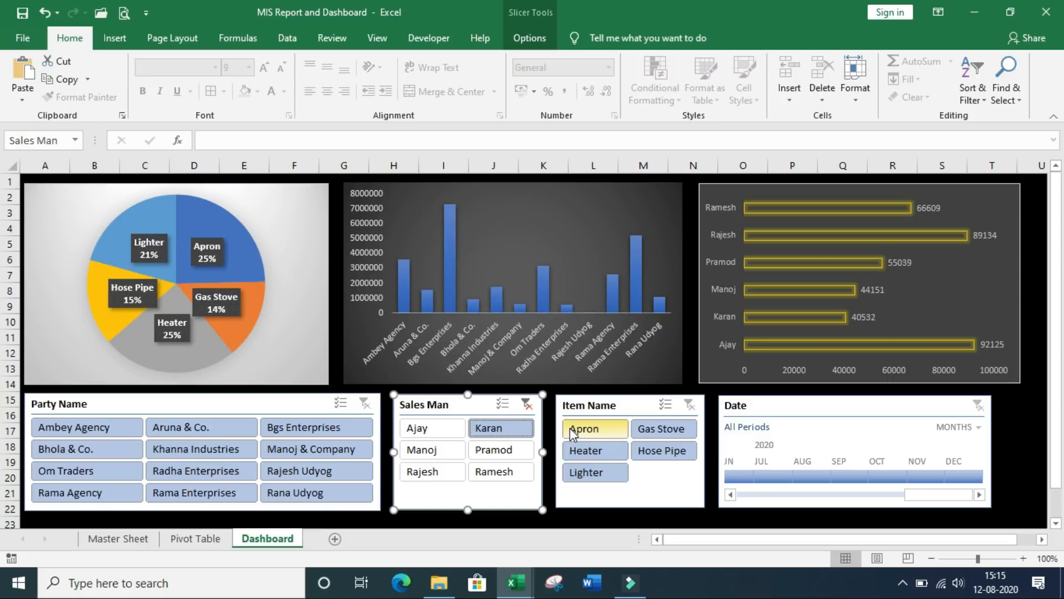
pyautogui.click(535, 193)
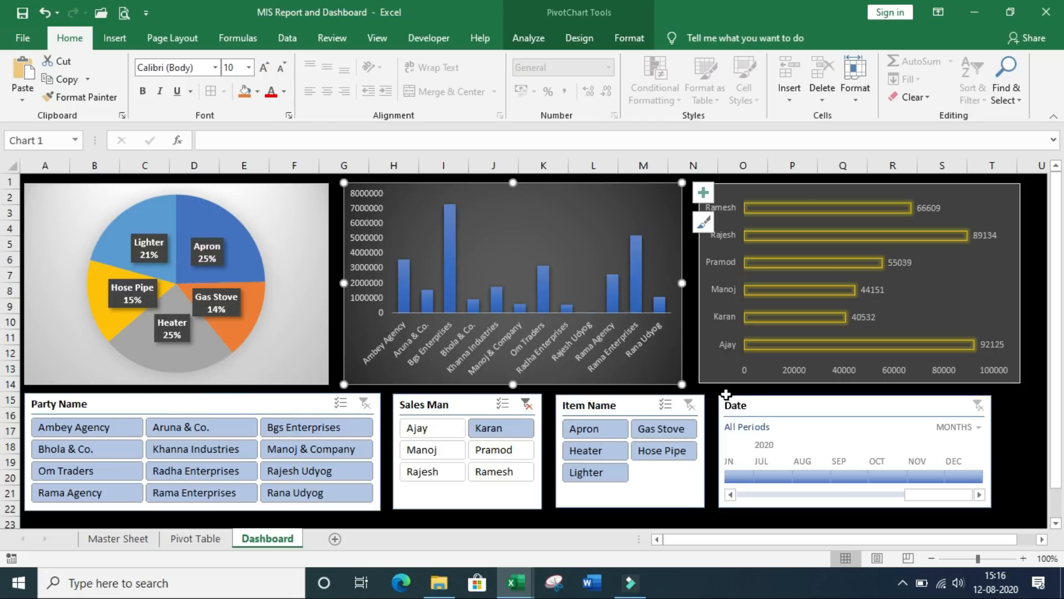
pyautogui.click(527, 406)
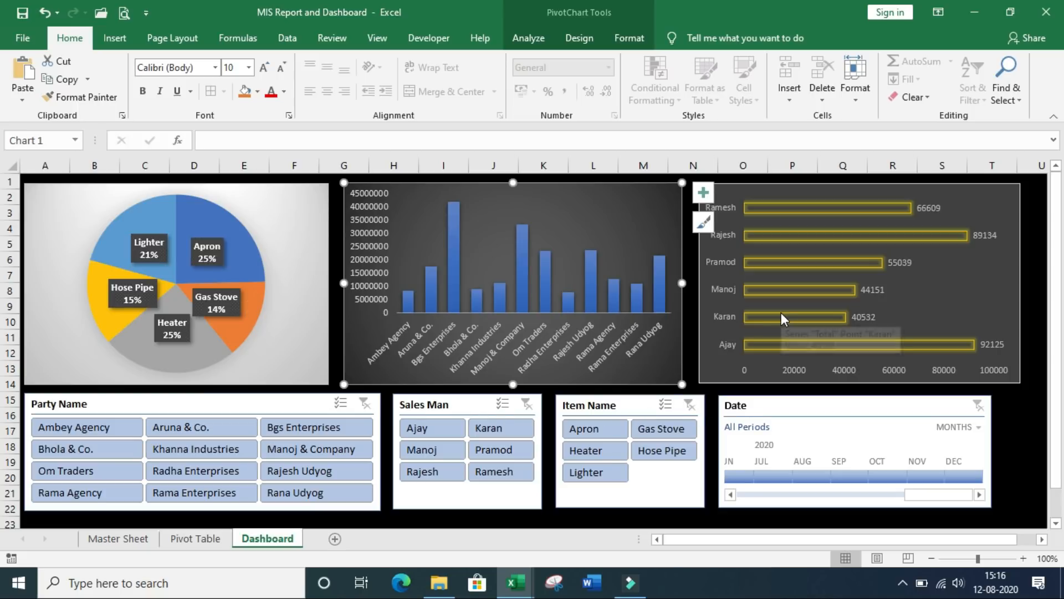
# - Connect the Party Name slicer to PivotTable2 and PivotTable3 in addition to PivotTable1
pyautogui.click(235, 410)
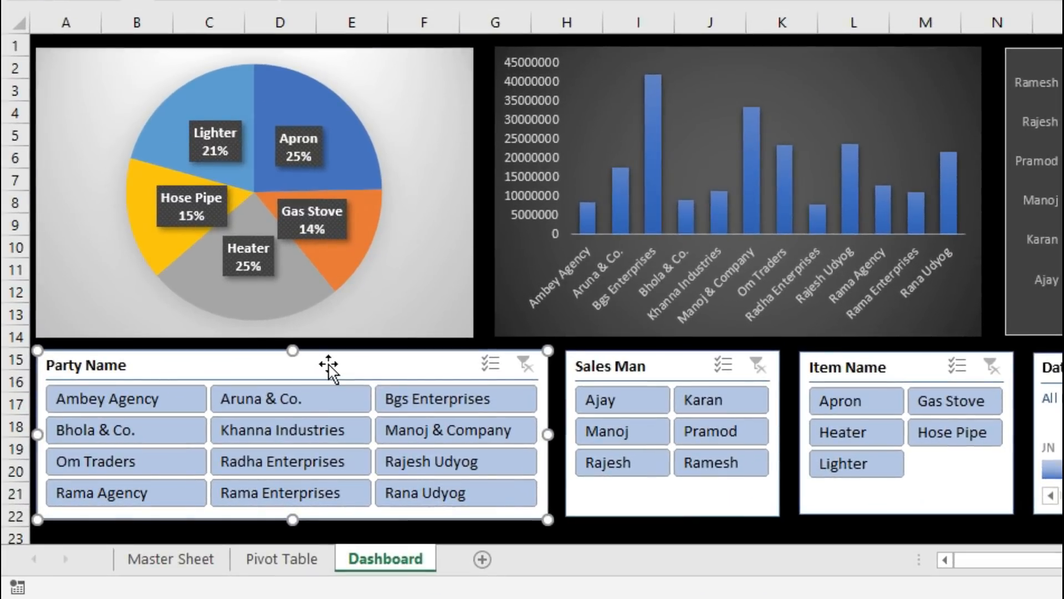
pyautogui.rightClick(328, 364)
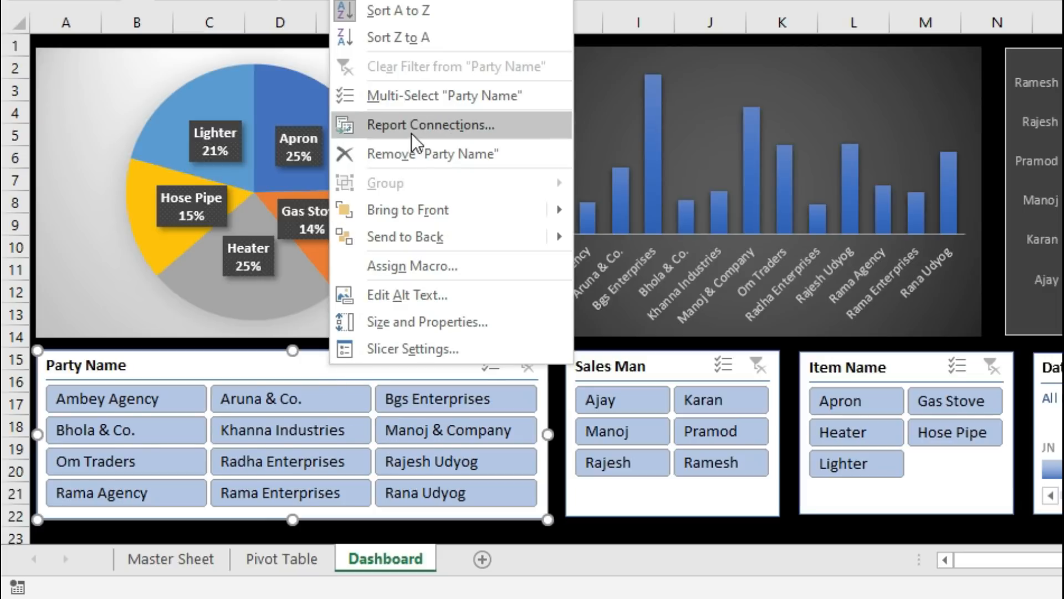
pyautogui.click(519, 125)
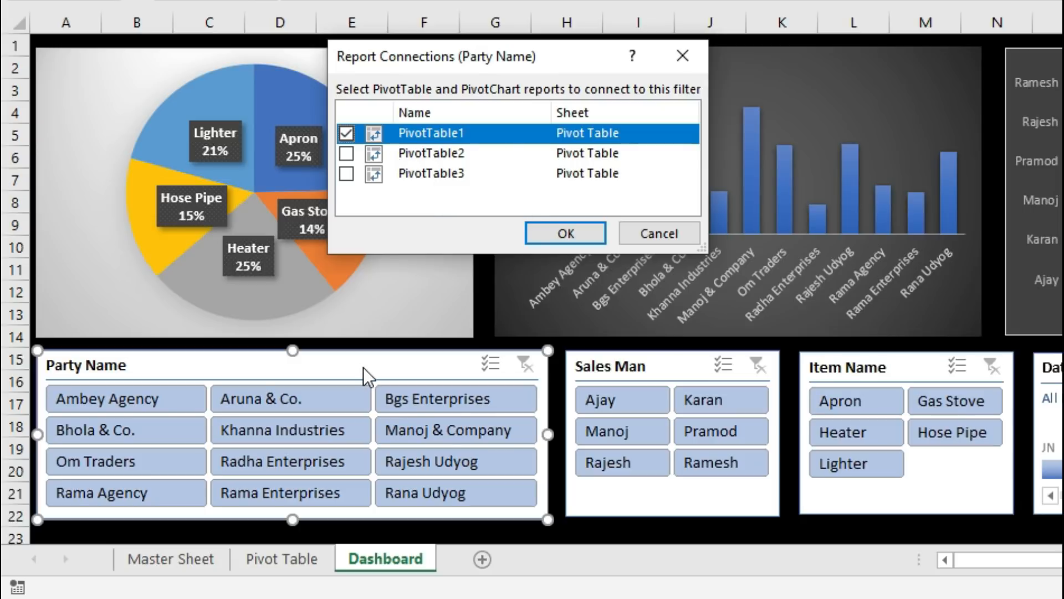
pyautogui.click(348, 154)
pyautogui.click(348, 173)
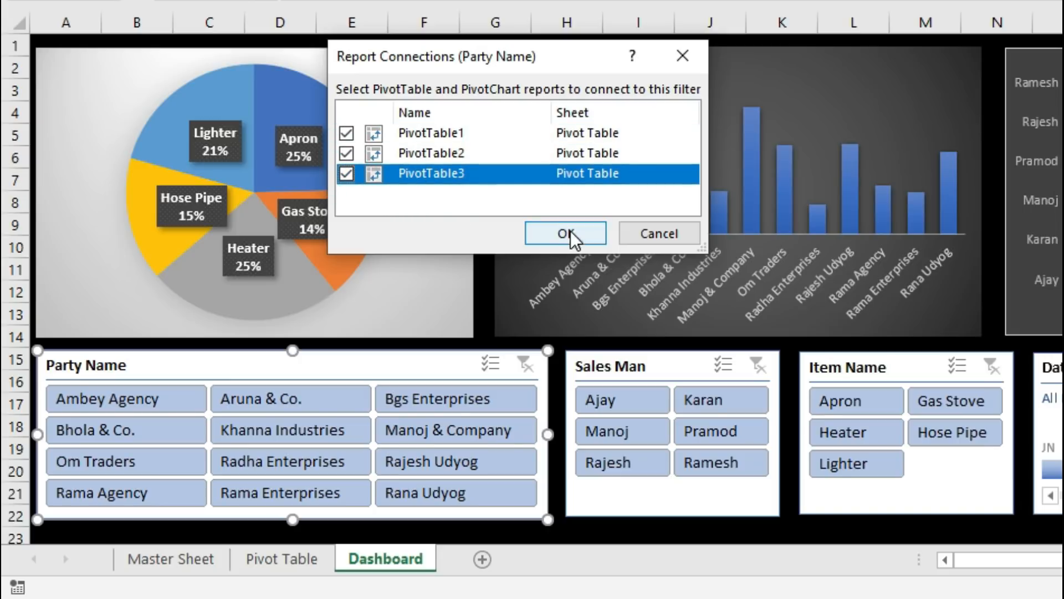
pyautogui.click(585, 232)
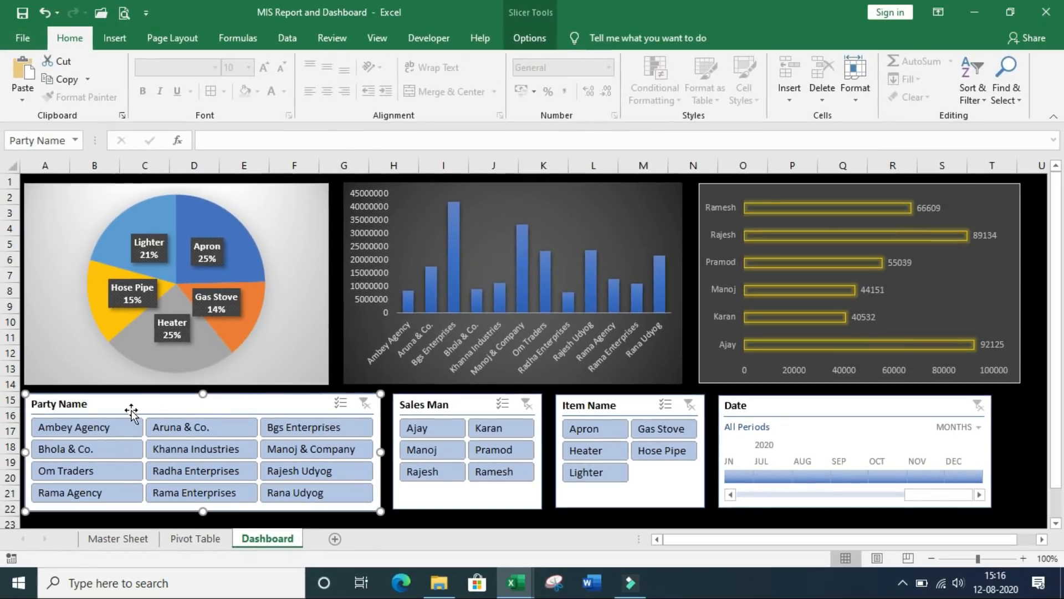
# - Test the Party Name slicer on all three charts with Ambey Agency, Aruna & Co., and Aruna & Co. plus Bgs Enterprises, and clear its filter
pyautogui.click(96, 427)
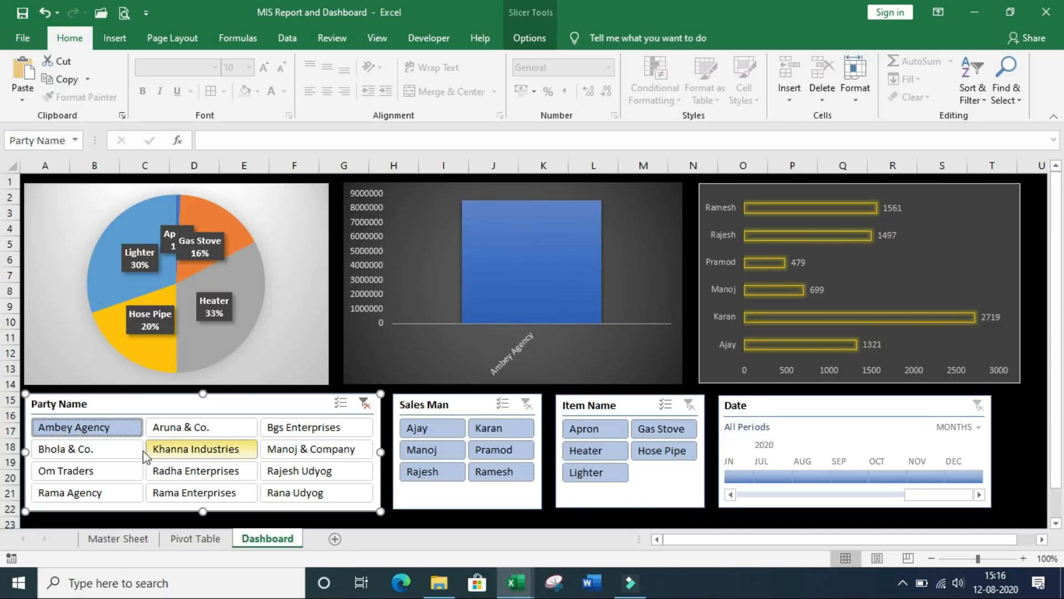
pyautogui.click(200, 427)
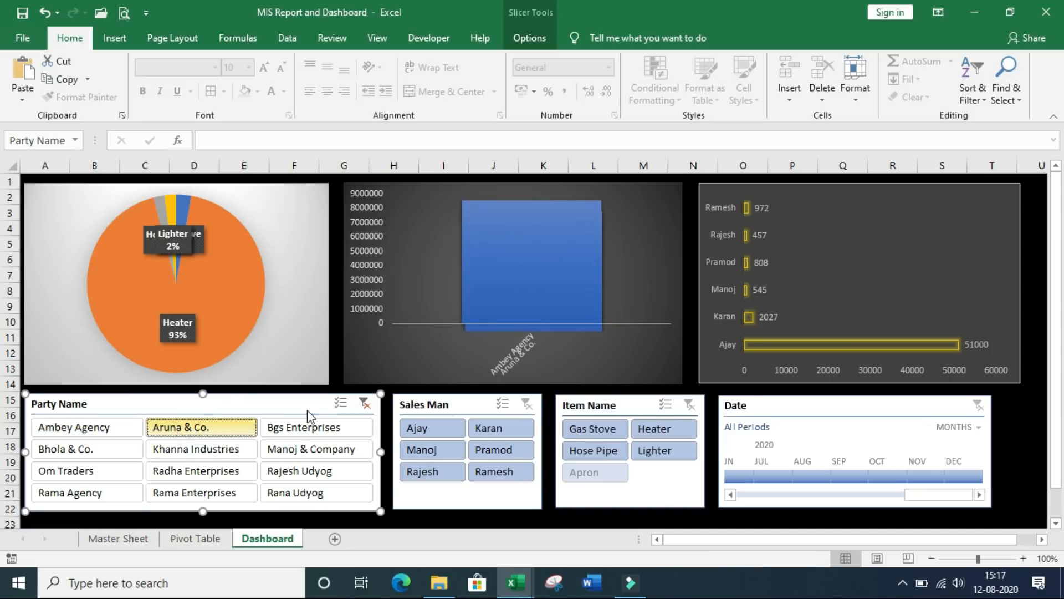
pyautogui.keyDown('ctrl'); pyautogui.click(342, 433); pyautogui.keyUp('ctrl')
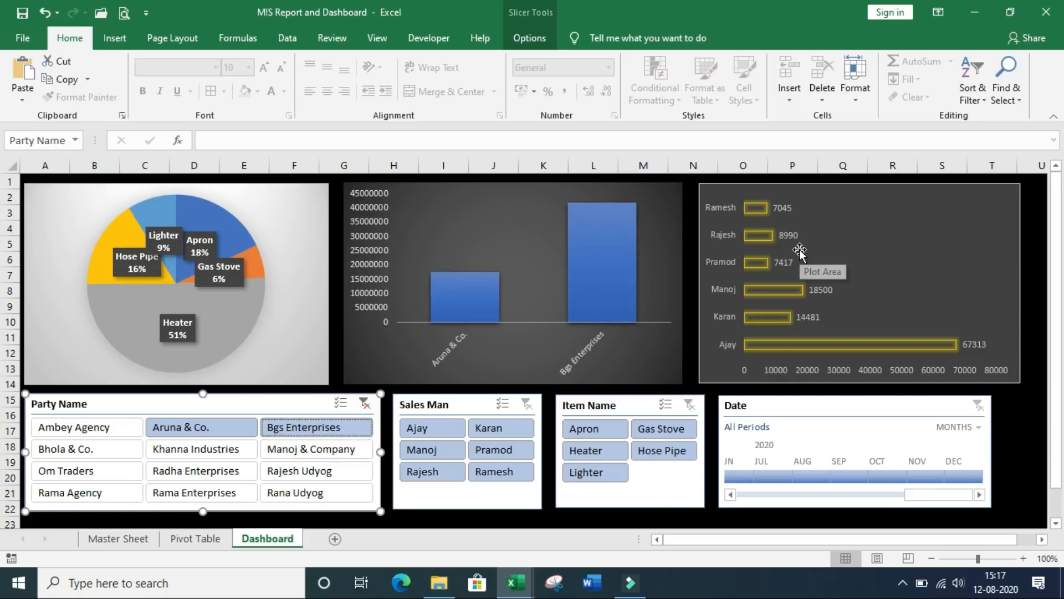
pyautogui.click(364, 404)
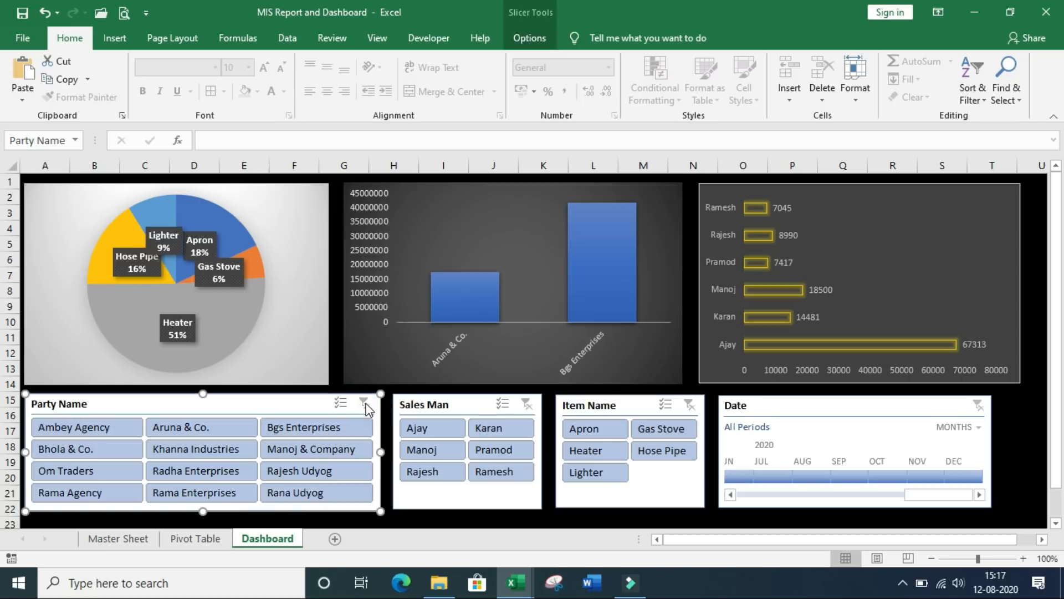
# - Connect the Sales Man slicer to PivotTable2 and PivotTable3 as well as PivotTable1
pyautogui.click(460, 405)
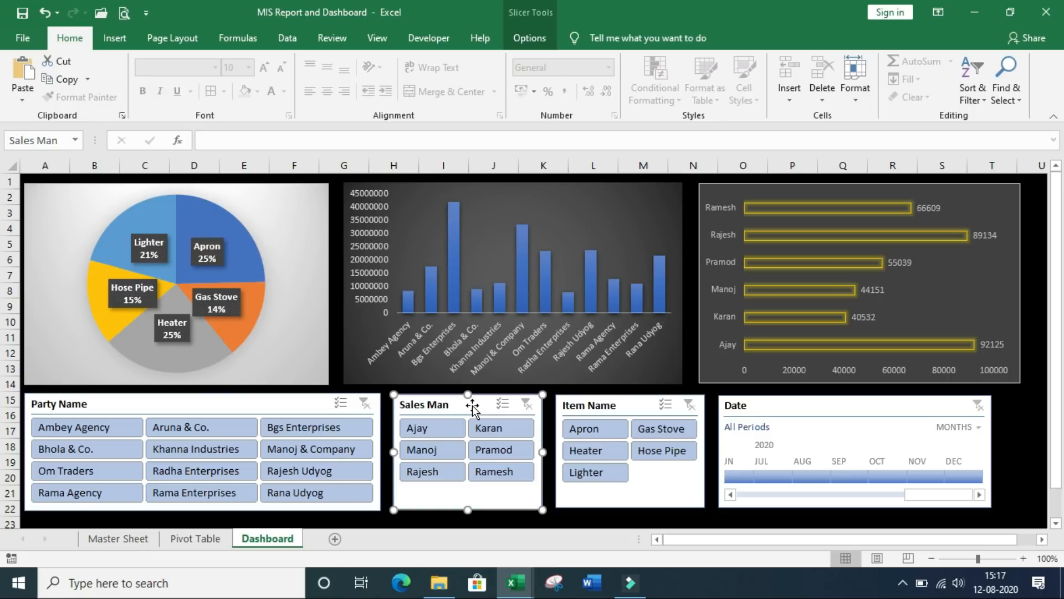
pyautogui.rightClick(472, 406)
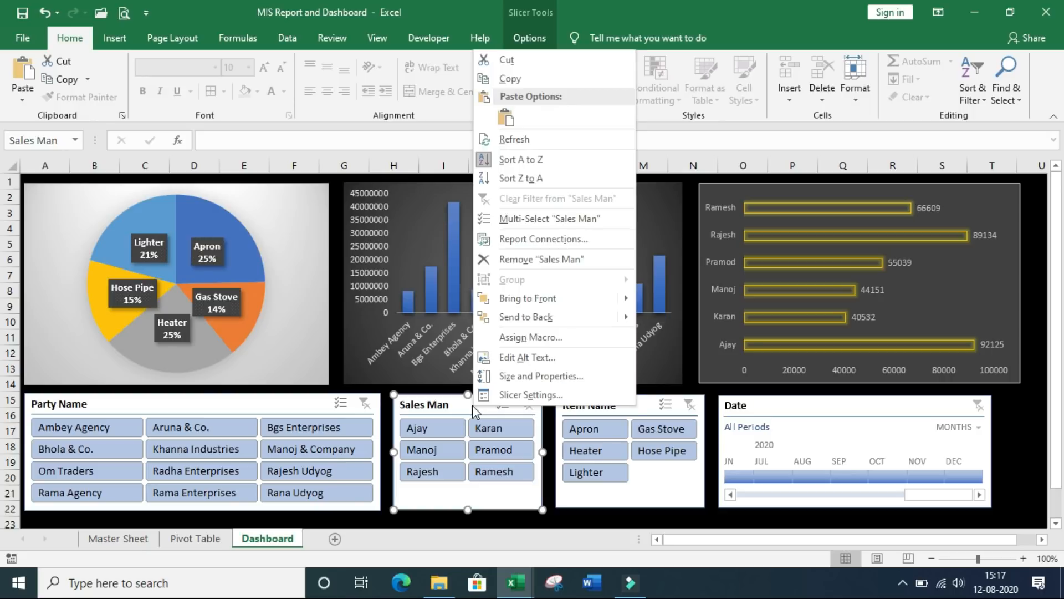
pyautogui.click(608, 244)
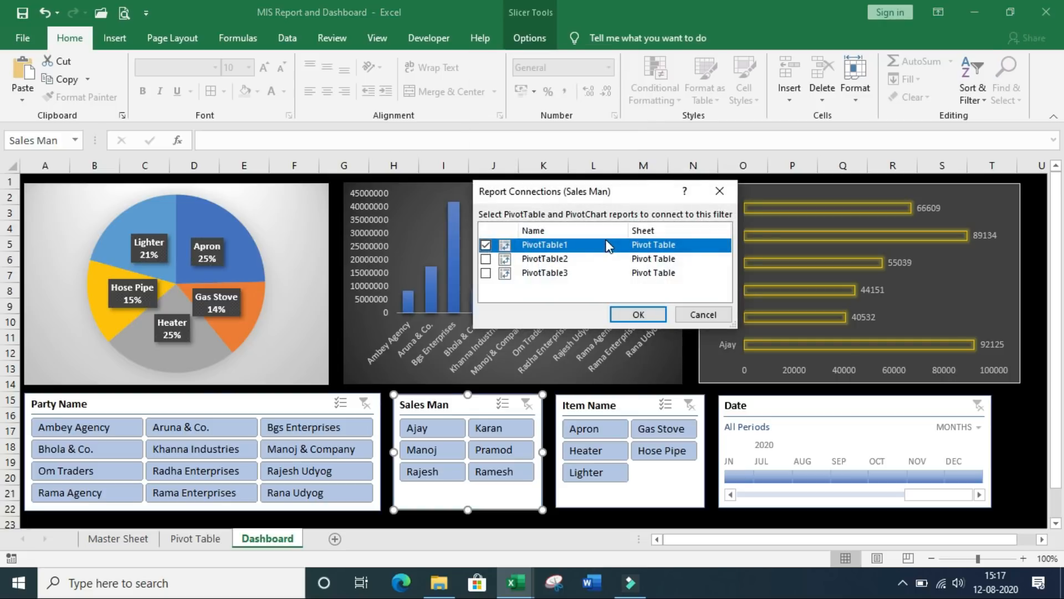
pyautogui.click(485, 258)
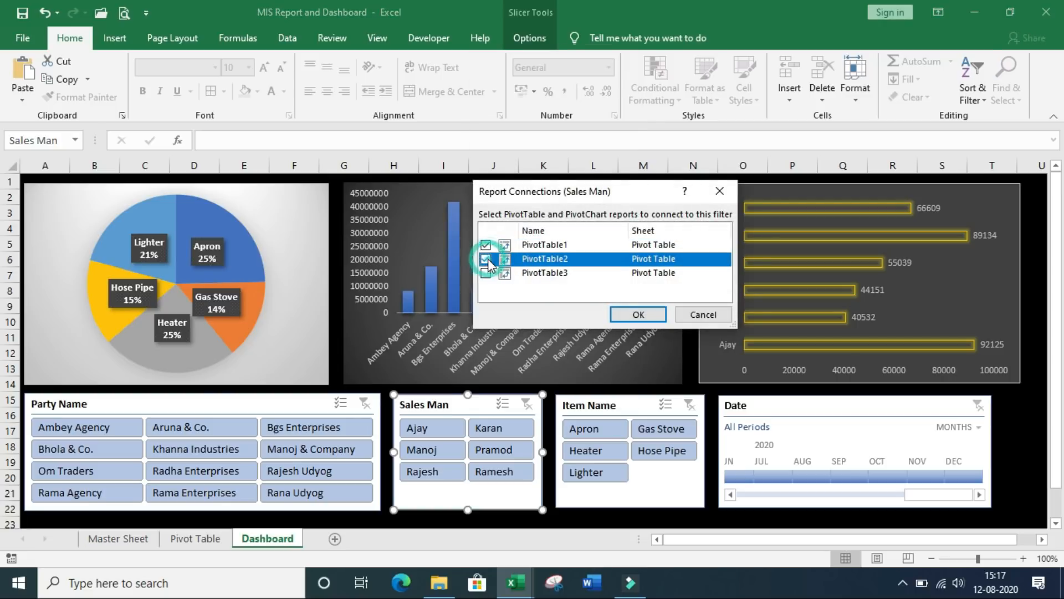
pyautogui.click(485, 273)
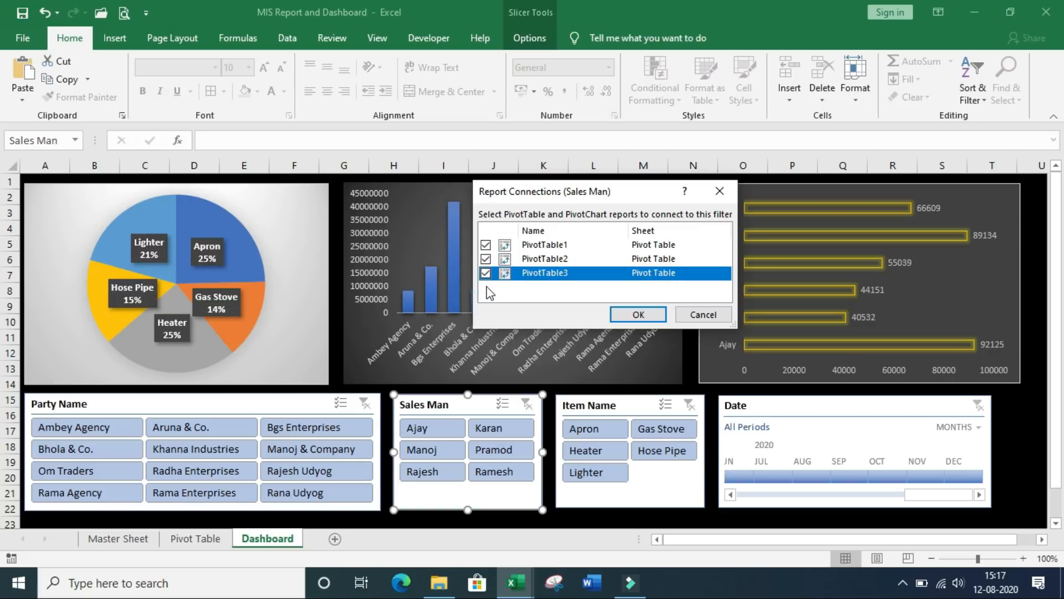
pyautogui.click(639, 315)
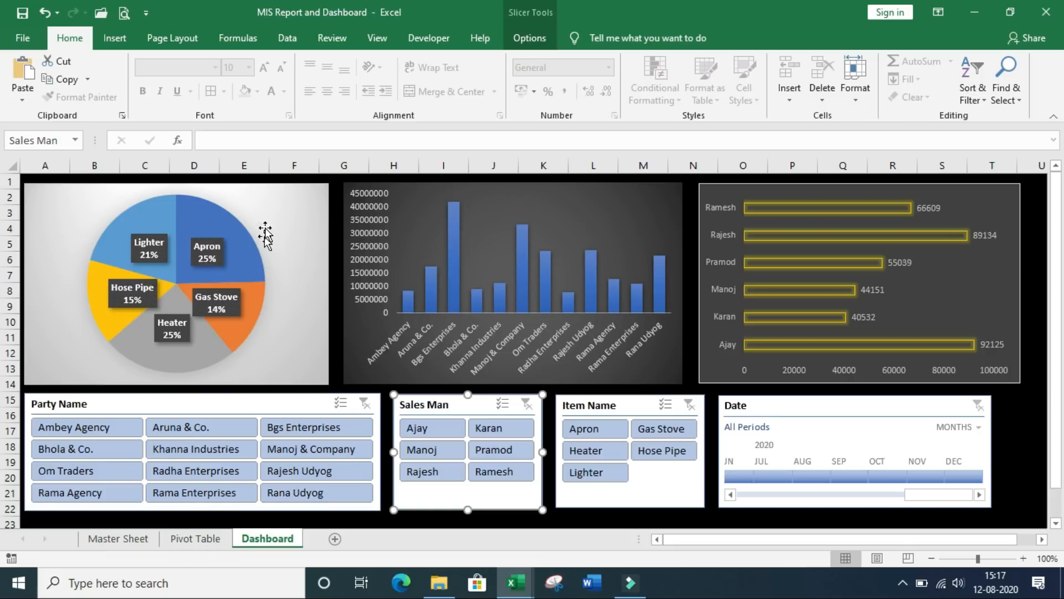
# - Test the Sales Man slicer on all three charts by filtering for the first four salesmen in turn, and clear its filter
pyautogui.click(433, 426)
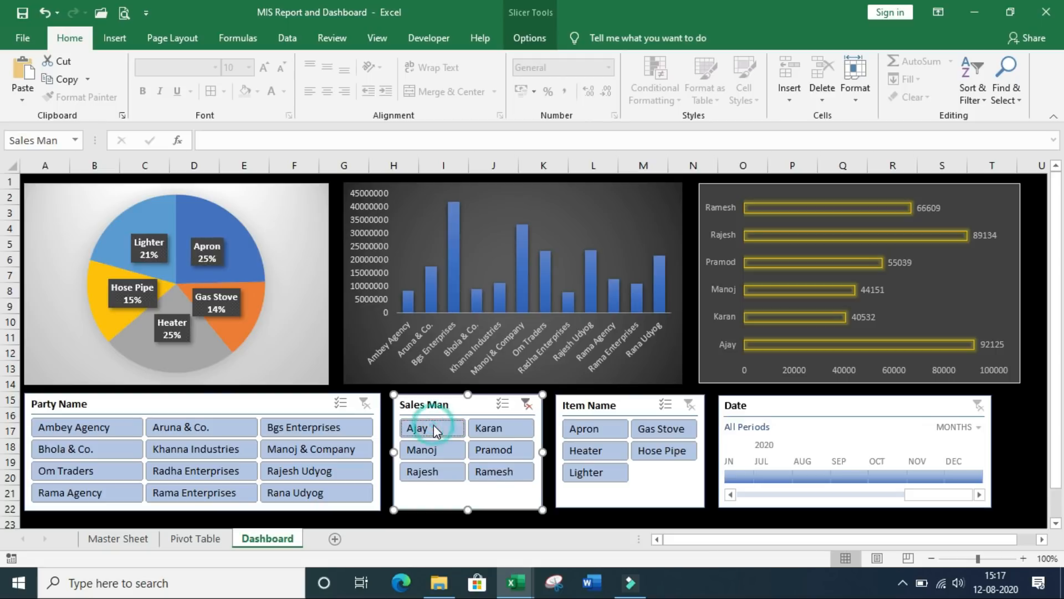
pyautogui.click(517, 430)
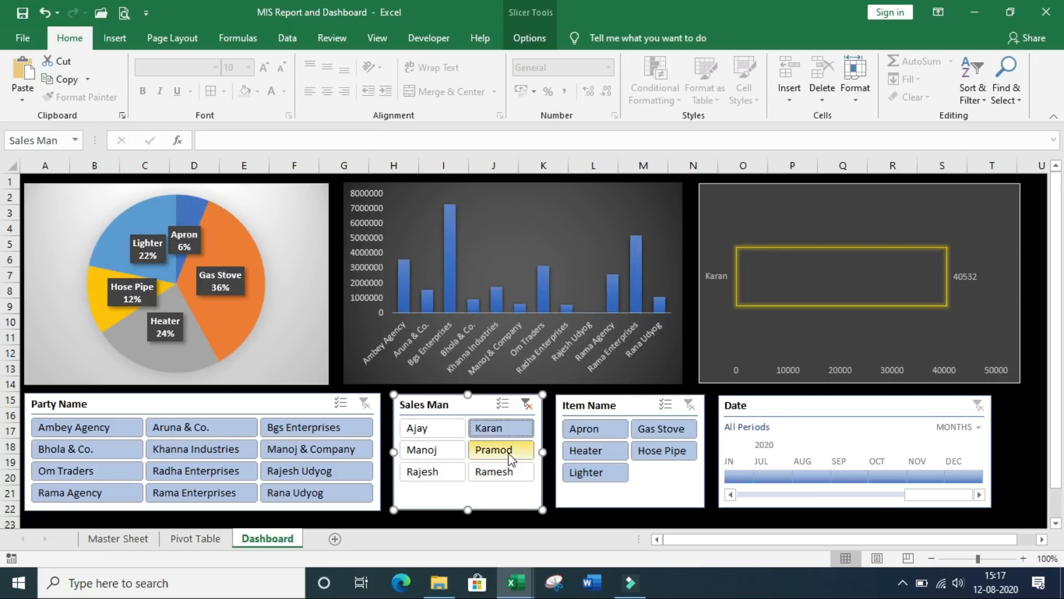
pyautogui.click(508, 453)
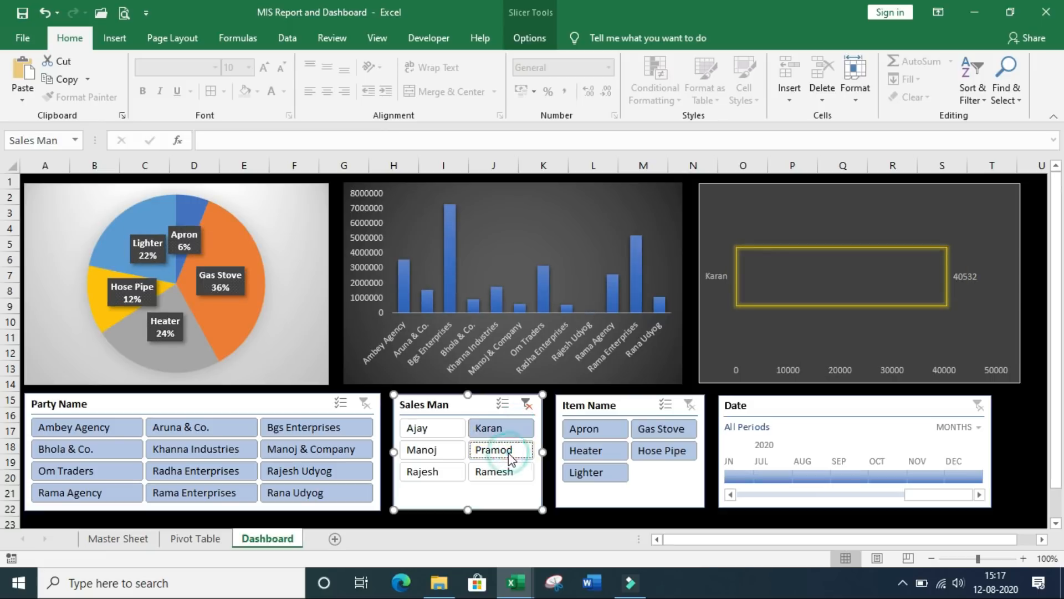
pyautogui.click(421, 452)
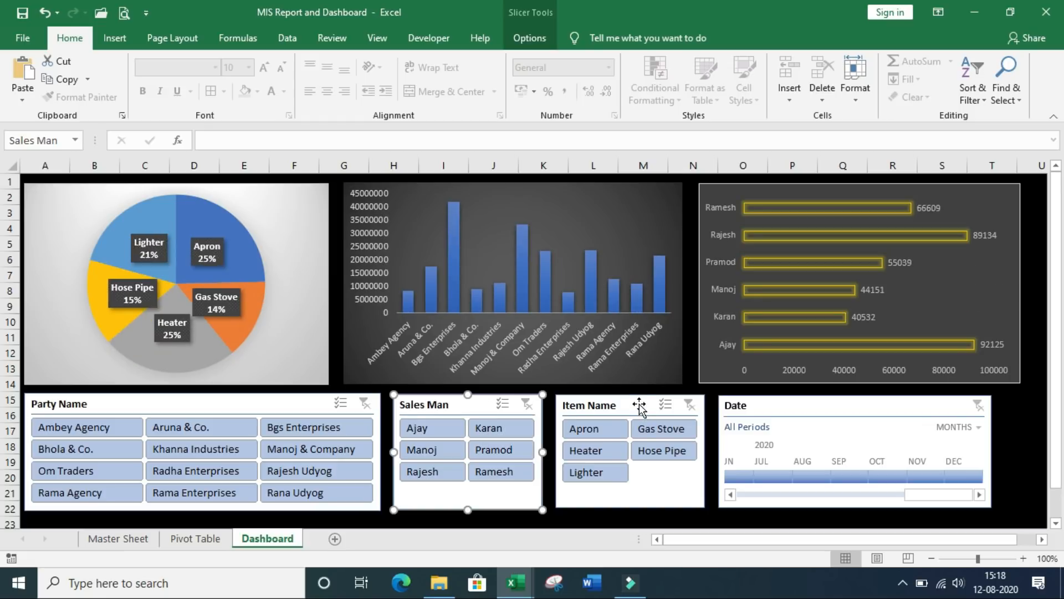
# - Connect the Item Name slicer to PivotTable2 and PivotTable3 alongside PivotTable1
pyautogui.click(639, 408)
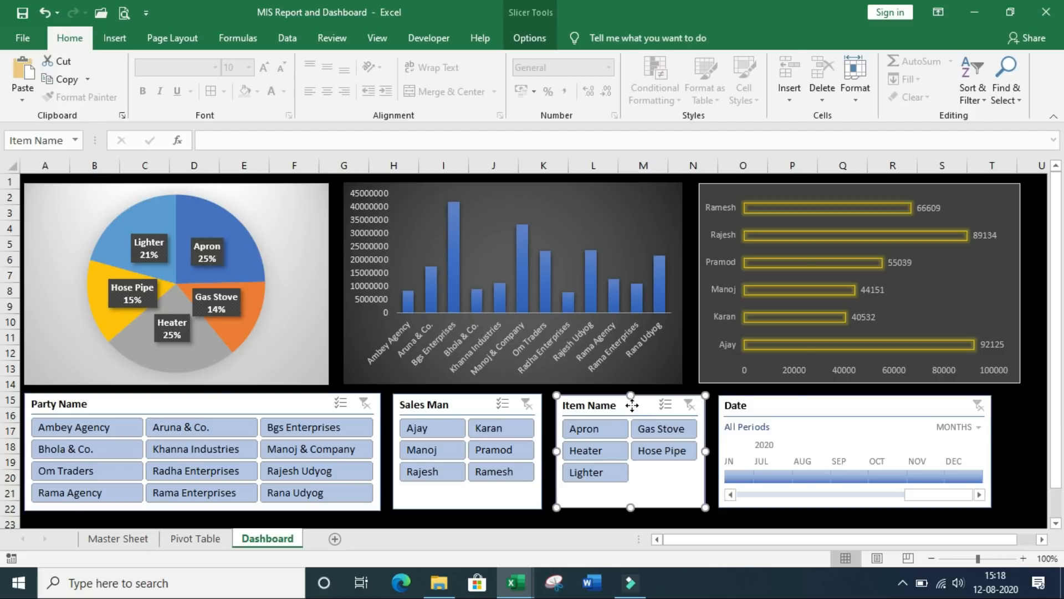
pyautogui.rightClick(632, 409)
pyautogui.click(685, 243)
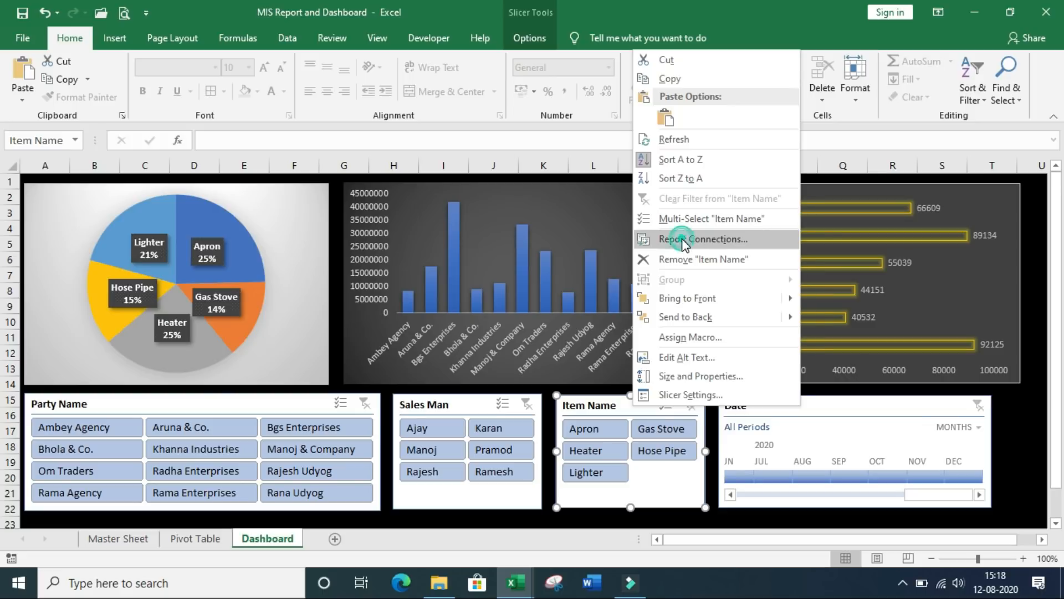
pyautogui.click(562, 258)
pyautogui.click(561, 272)
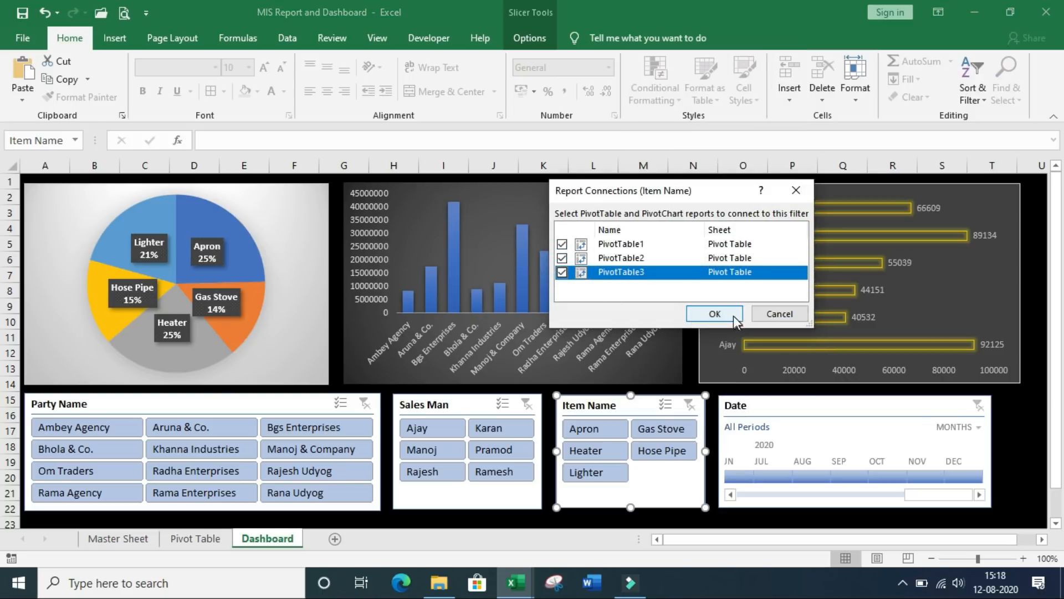
pyautogui.click(714, 313)
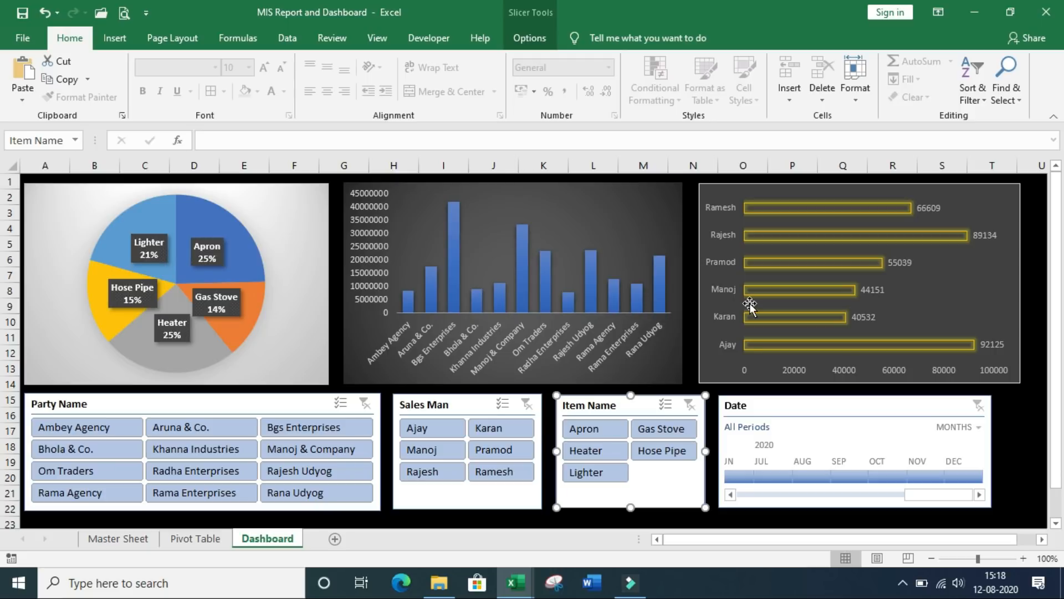
# - Connect the Date timeline to PivotTable2 and PivotTable3 so that it filters all three pivot tables
pyautogui.click(765, 408)
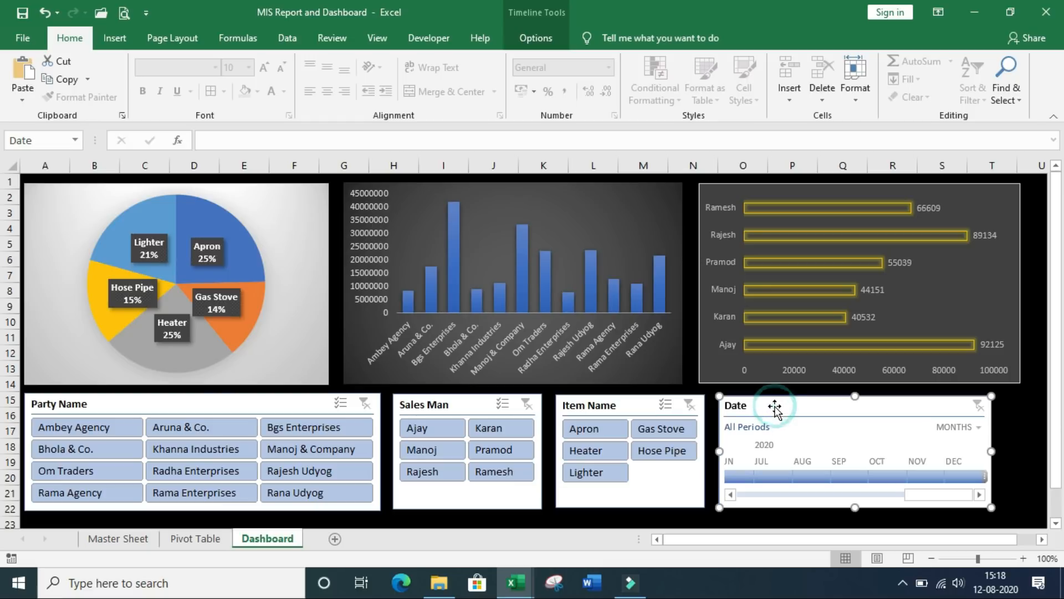
pyautogui.rightClick(776, 410)
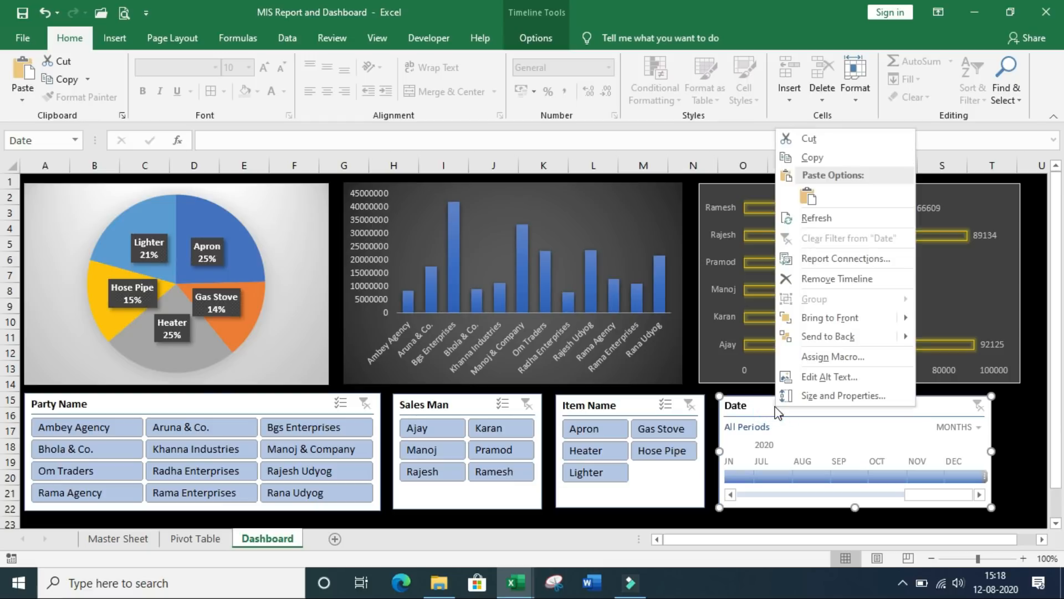
pyautogui.click(882, 259)
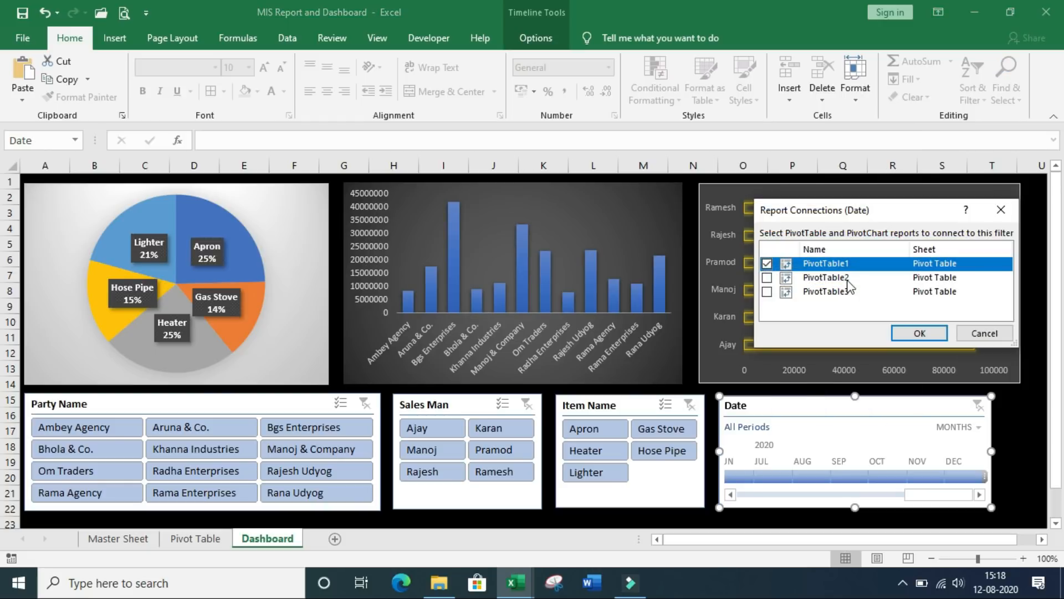
pyautogui.click(767, 277)
pyautogui.click(767, 292)
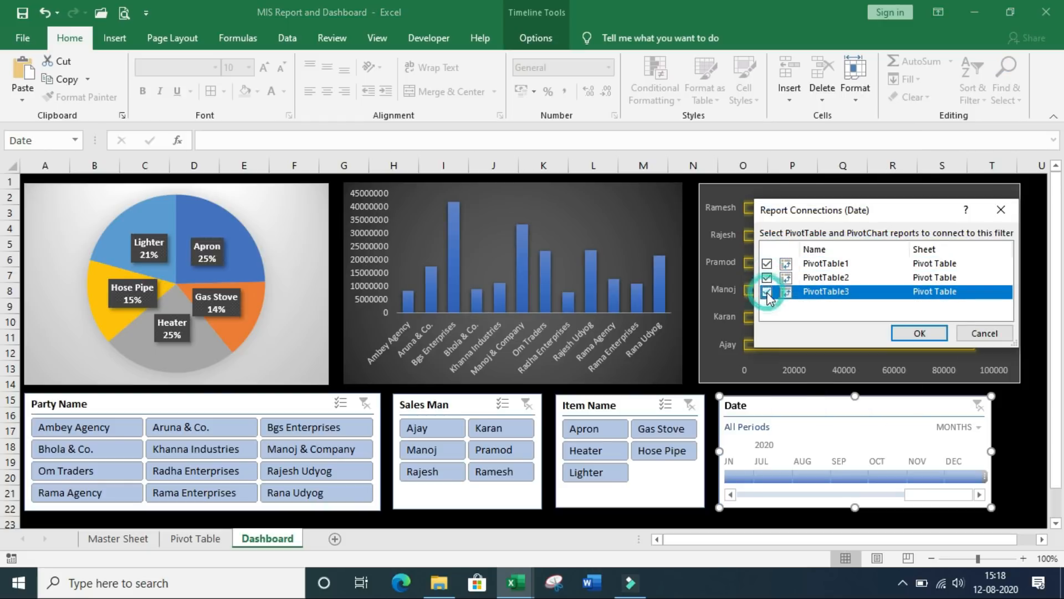
pyautogui.click(923, 333)
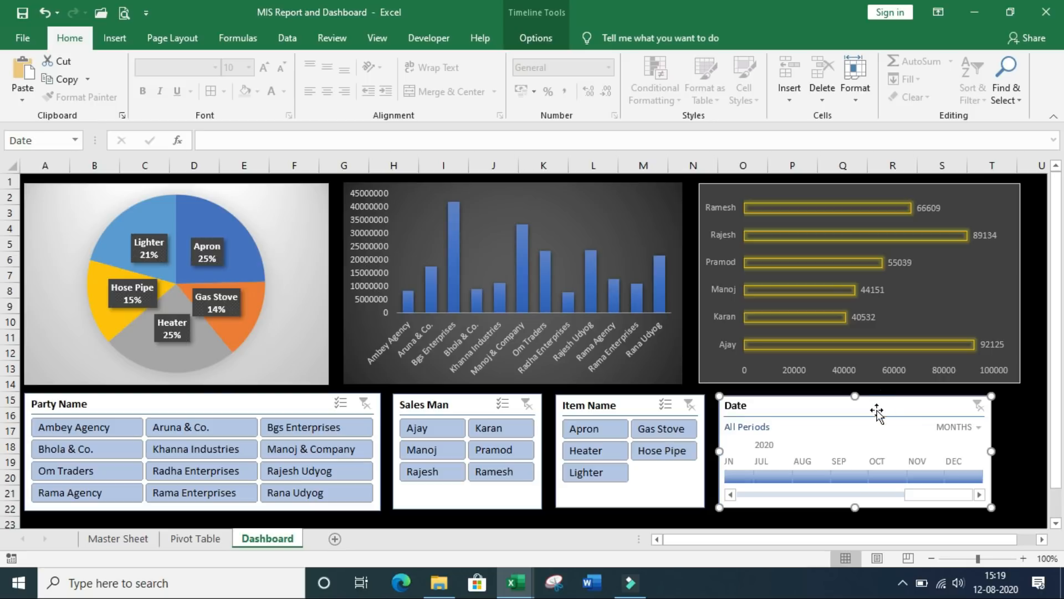
# - Filter the dashboard by party name to Ambey Agency, Manoj & Company, Radha Enterprises and Om Traders together
pyautogui.click(125, 428)
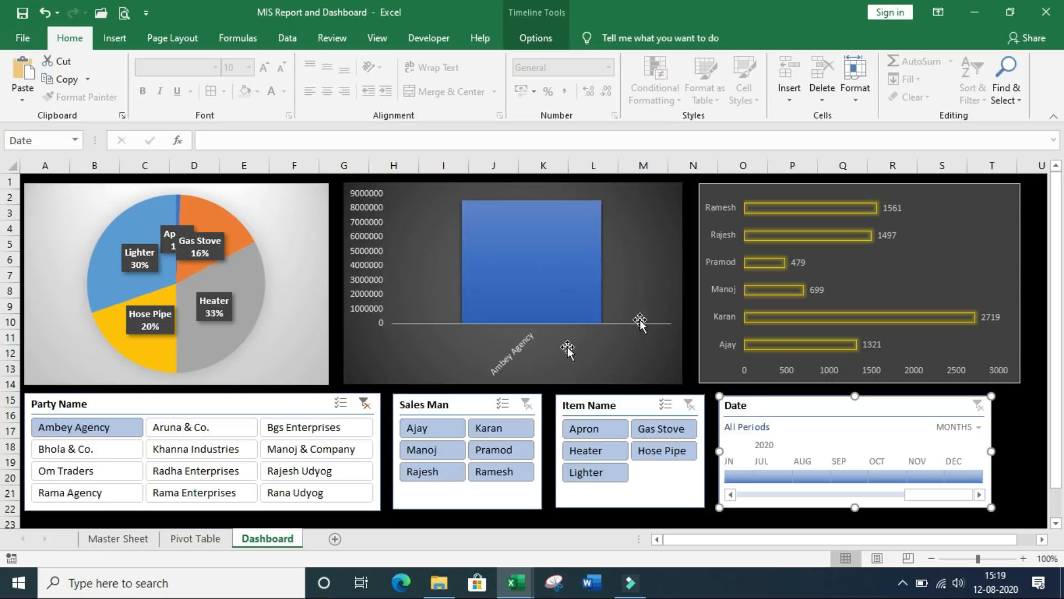
pyautogui.click(308, 451)
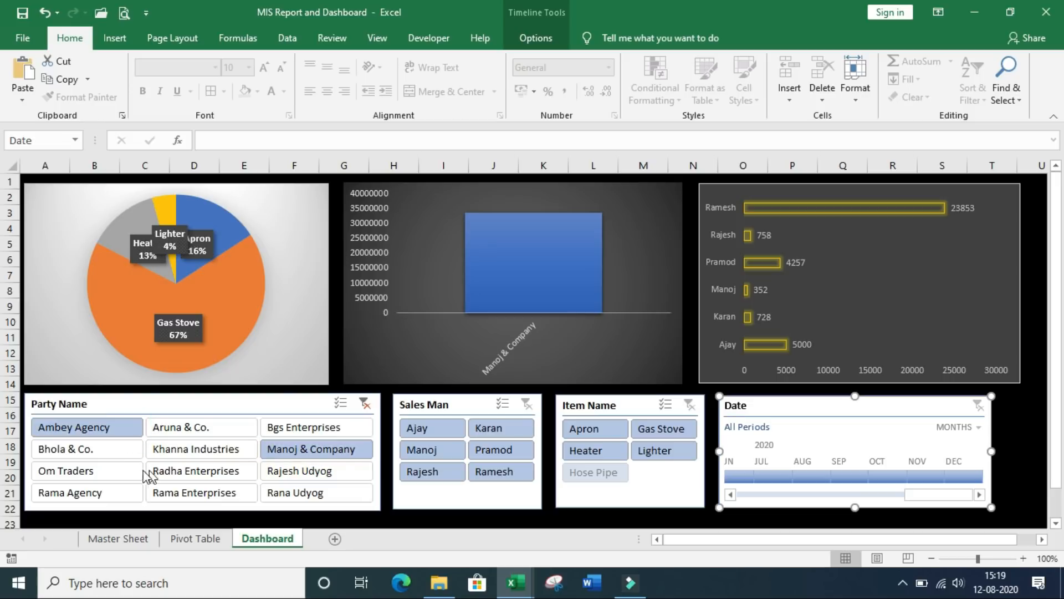
pyautogui.keyDown('ctrl'); pyautogui.click(184, 472); pyautogui.keyUp('ctrl')
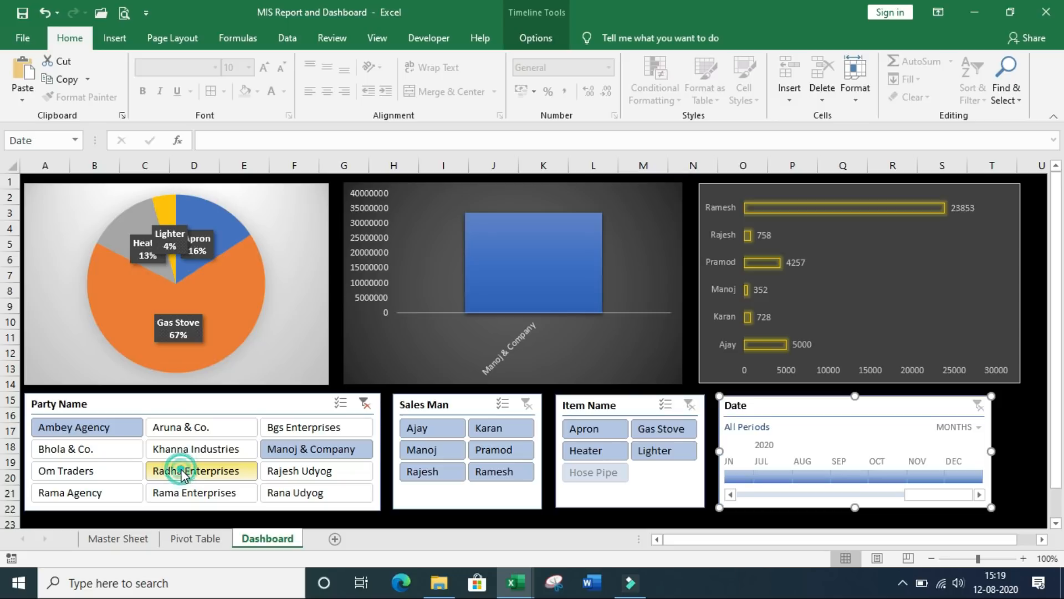
pyautogui.keyDown('ctrl'); pyautogui.click(107, 475); pyautogui.keyUp('ctrl')
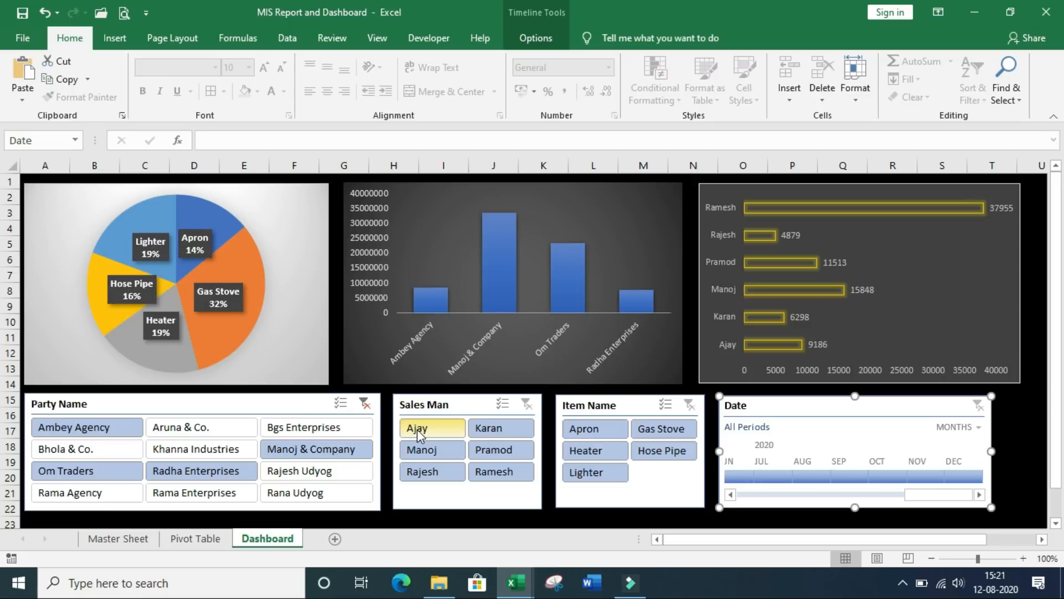
# - Narrow the dashboard to the first salesman in the Sales Man slicer and examine the item shares and the selected parties' column values
pyautogui.click(441, 427)
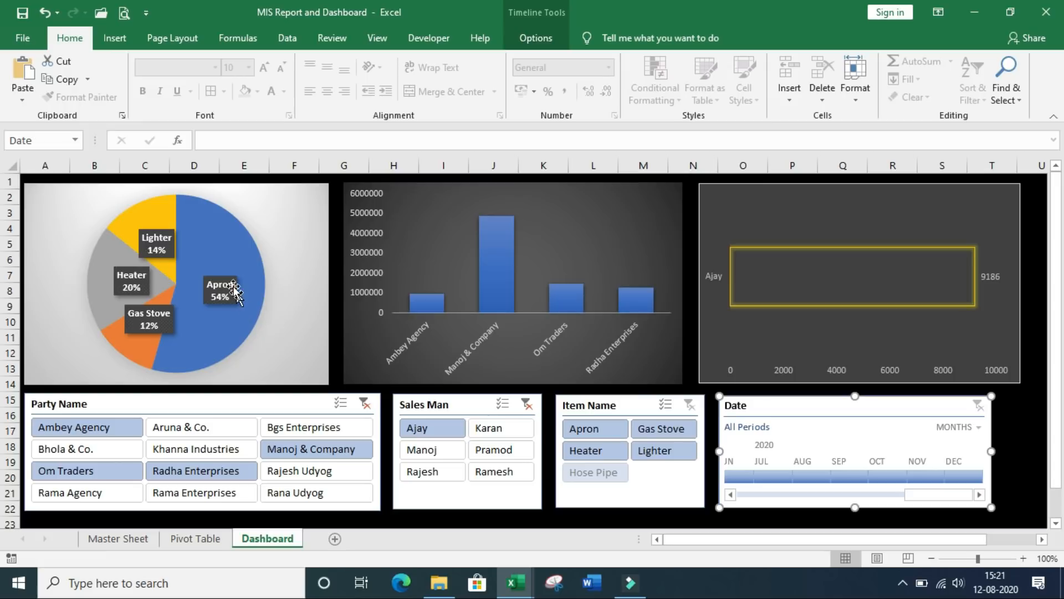
pyautogui.moveTo(204, 236)
pyautogui.moveTo(423, 308)
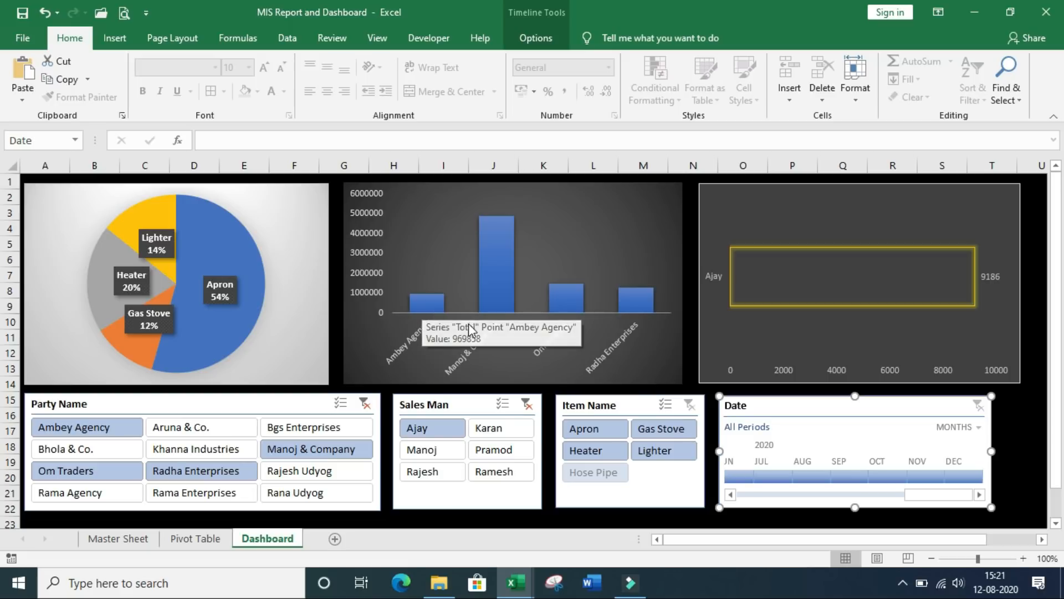
pyautogui.moveTo(497, 252)
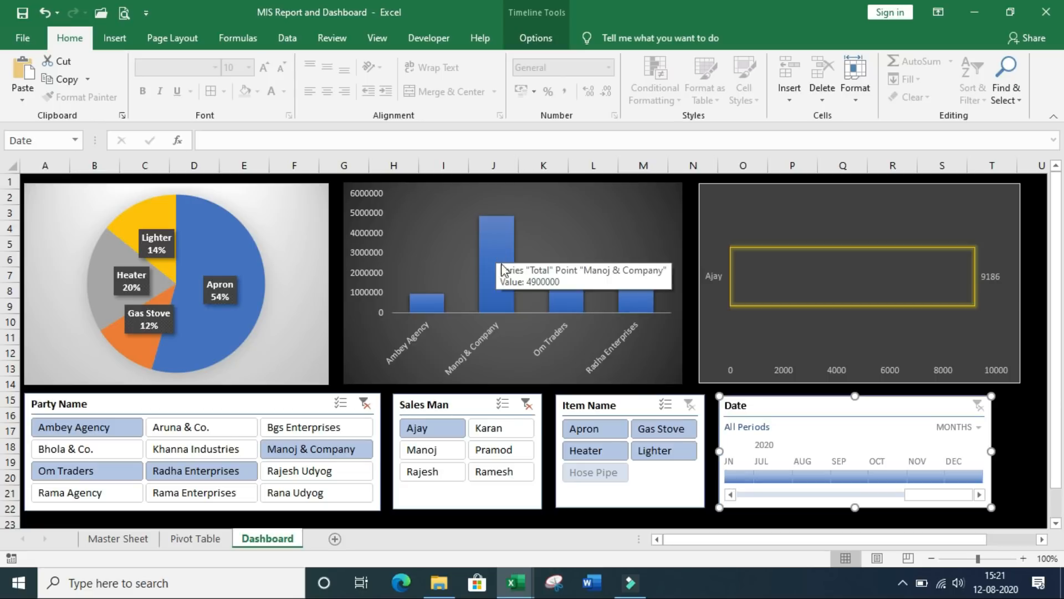
# - Check the selected parties' column values and clear the filters on the Party Name and Sales Man slicers
pyautogui.moveTo(569, 296)
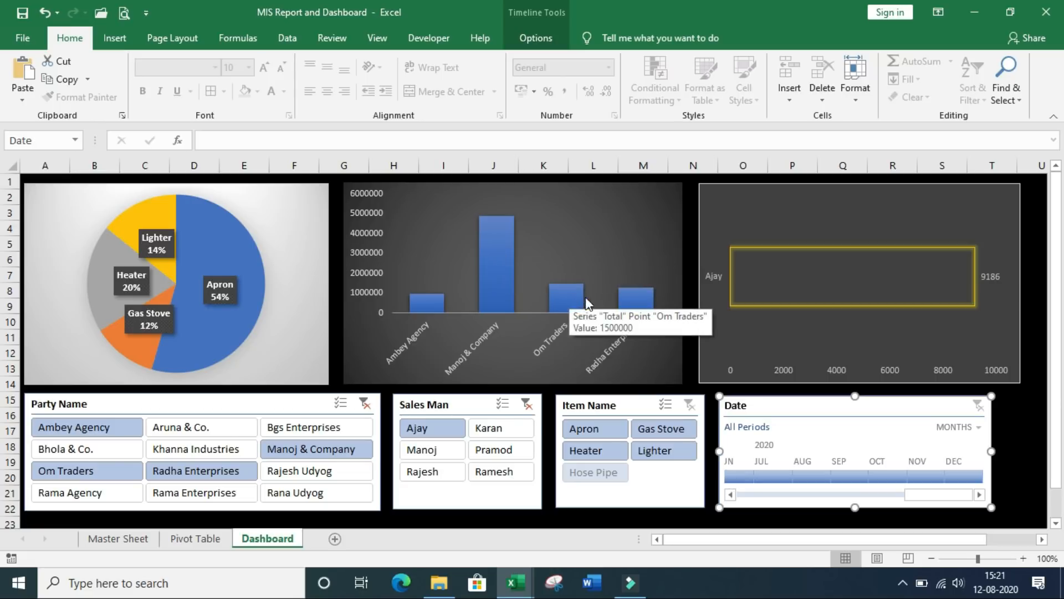
pyautogui.moveTo(648, 299)
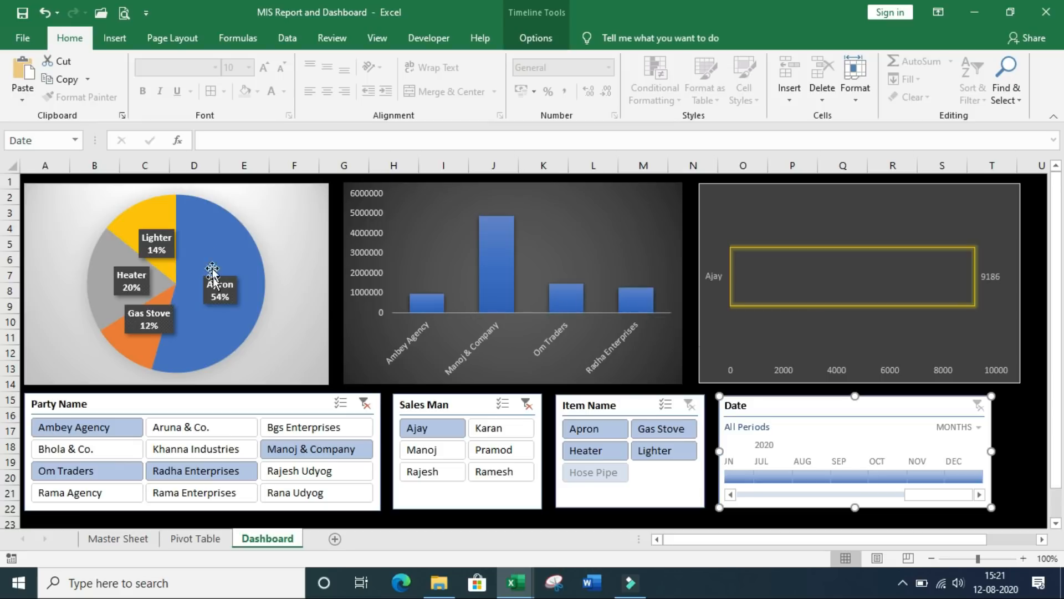
pyautogui.moveTo(215, 324)
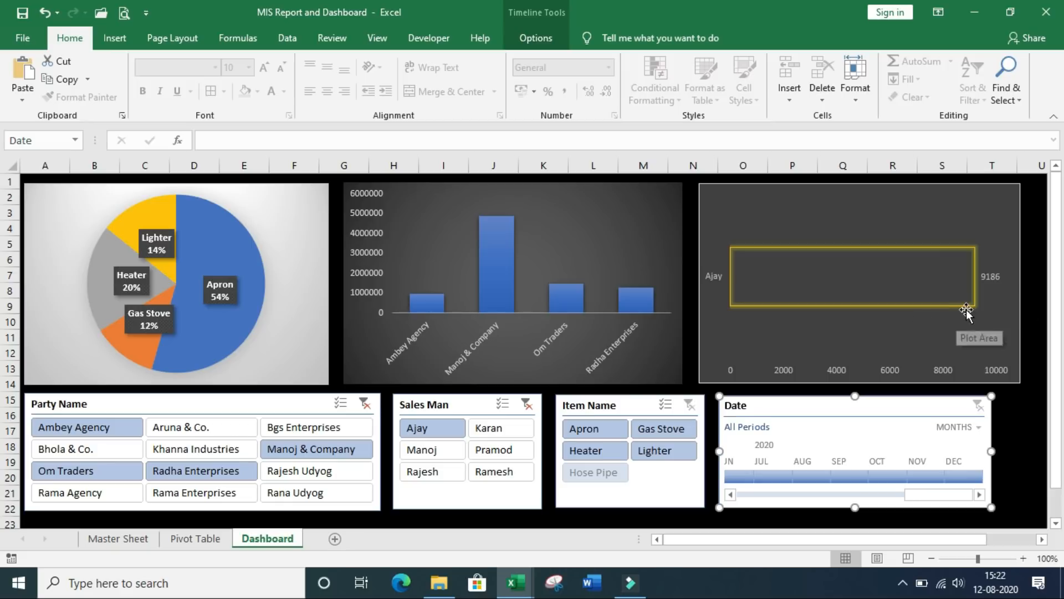
pyautogui.click(365, 405)
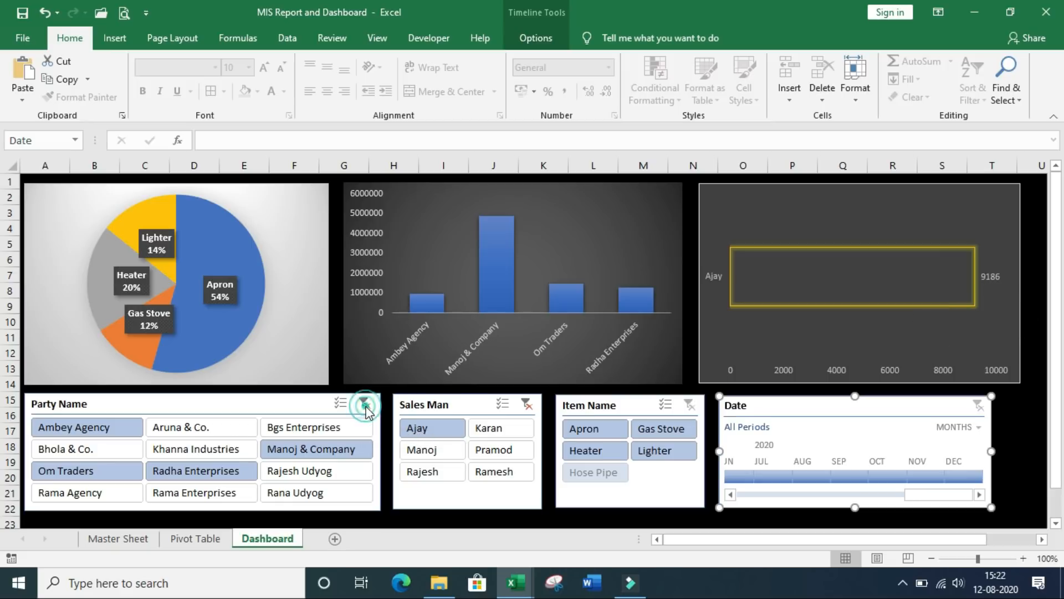
pyautogui.click(525, 406)
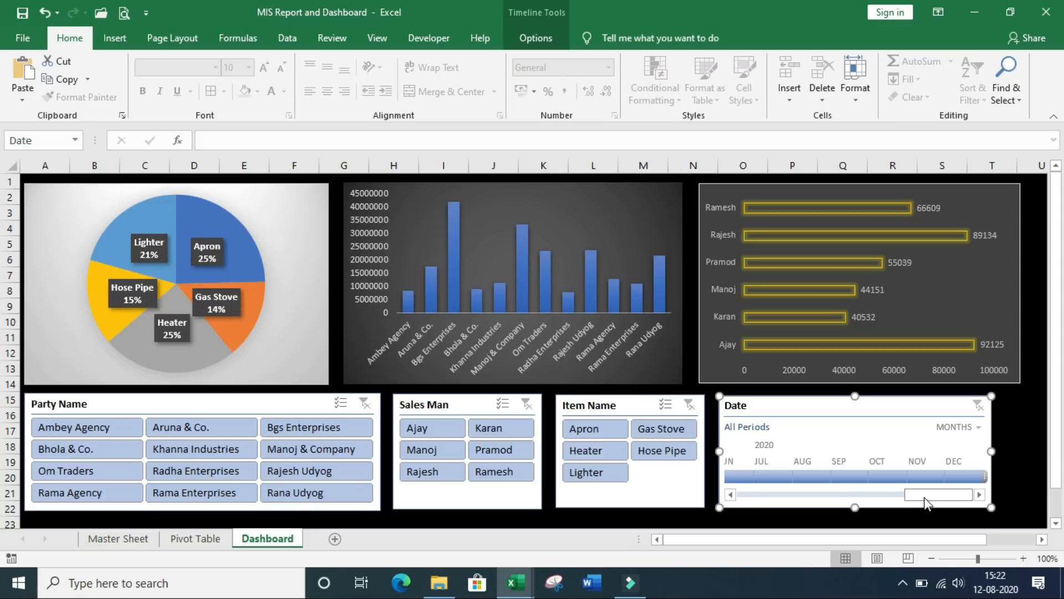
# - Filter the dashboard by month on the Date timeline to April 2019 and June 2019 in turn
pyautogui.moveTo(925, 500); pyautogui.dragTo(787, 501)
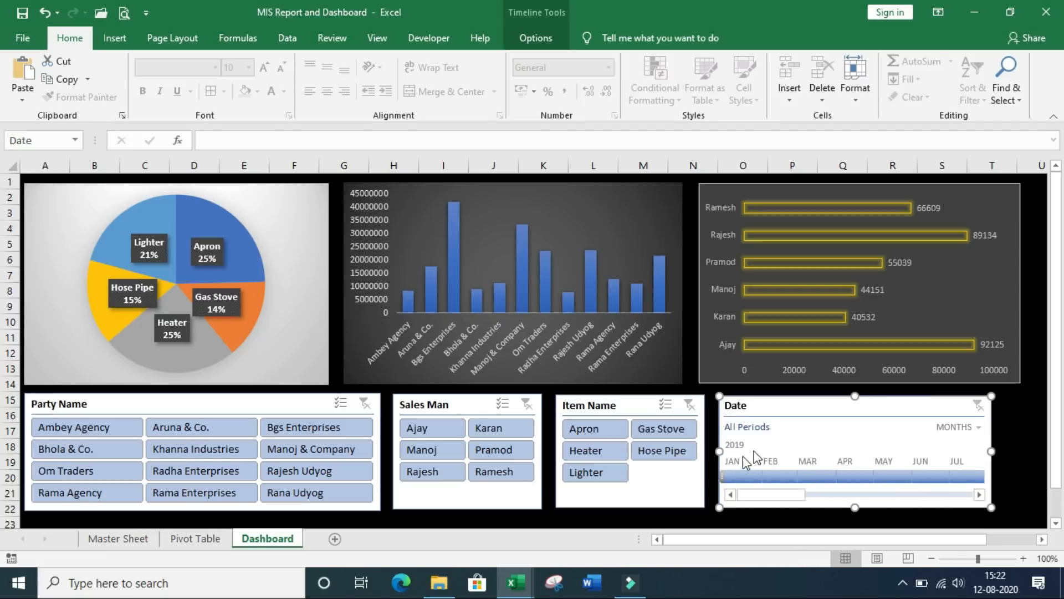
pyautogui.click(843, 464)
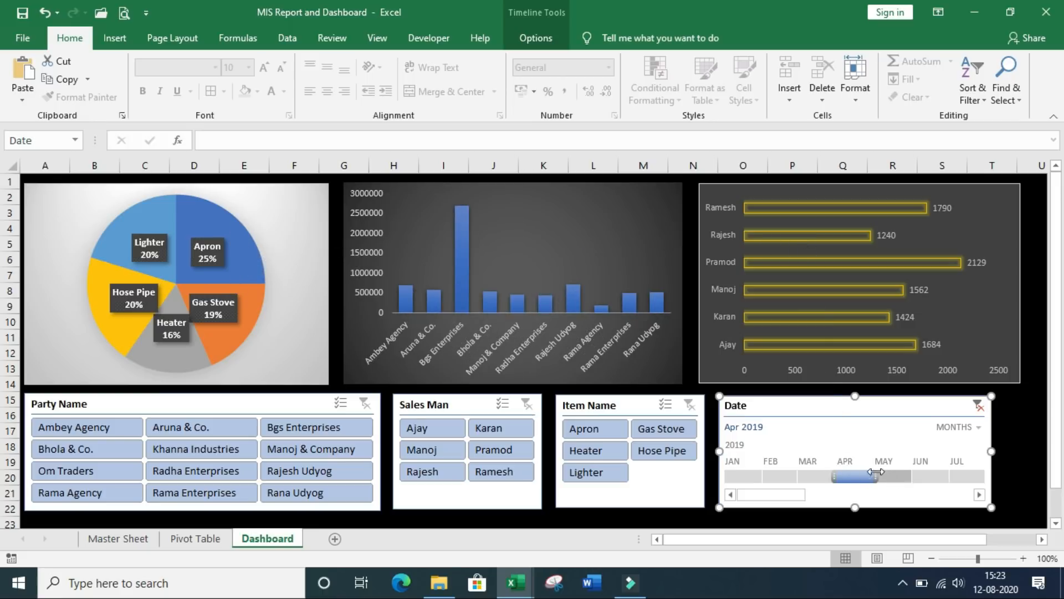
pyautogui.click(929, 477)
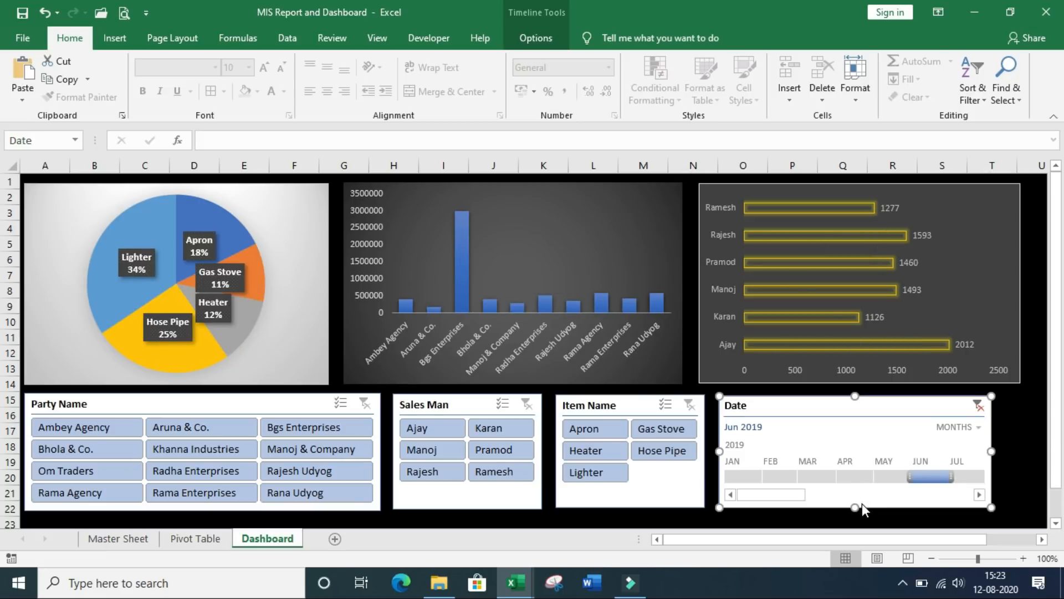
# - Filter the dashboard by month to January 2020, July 2020 and June 2020 in turn on the Date timeline
pyautogui.moveTo(781, 497); pyautogui.dragTo(837, 491)
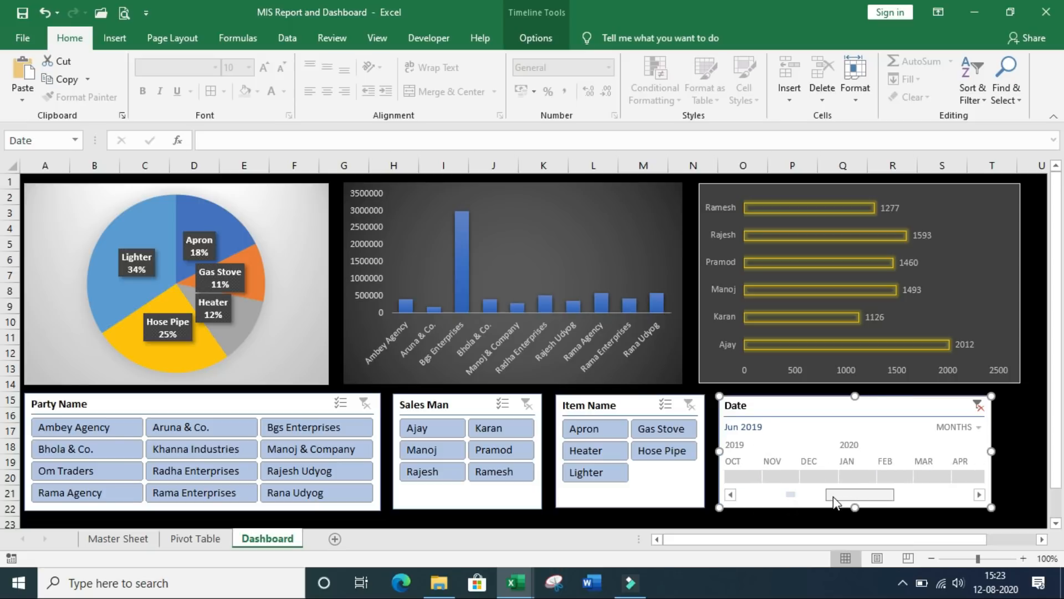
pyautogui.click(852, 464)
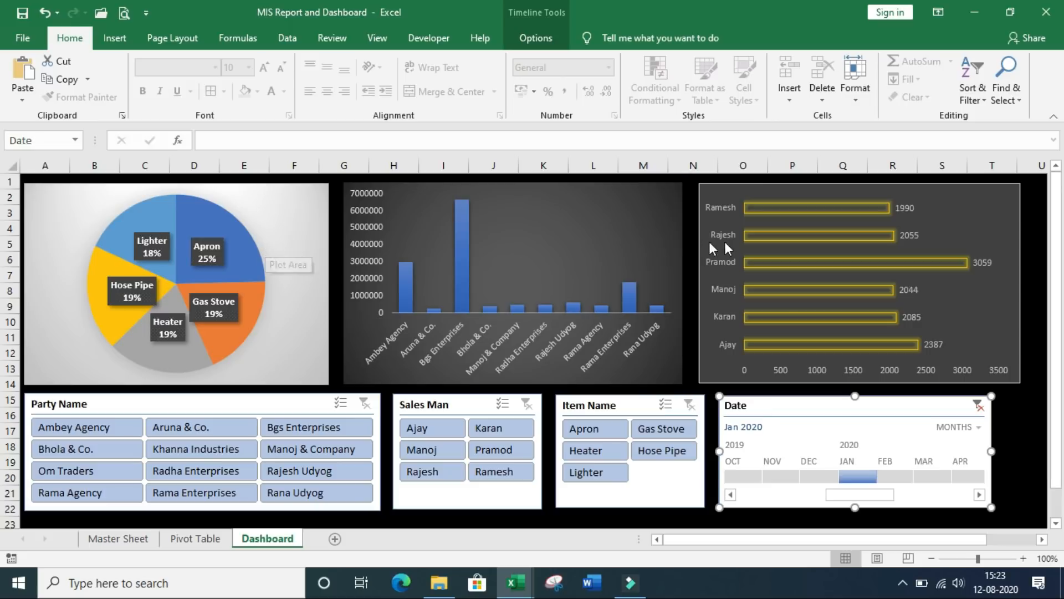
pyautogui.moveTo(859, 495); pyautogui.dragTo(914, 500)
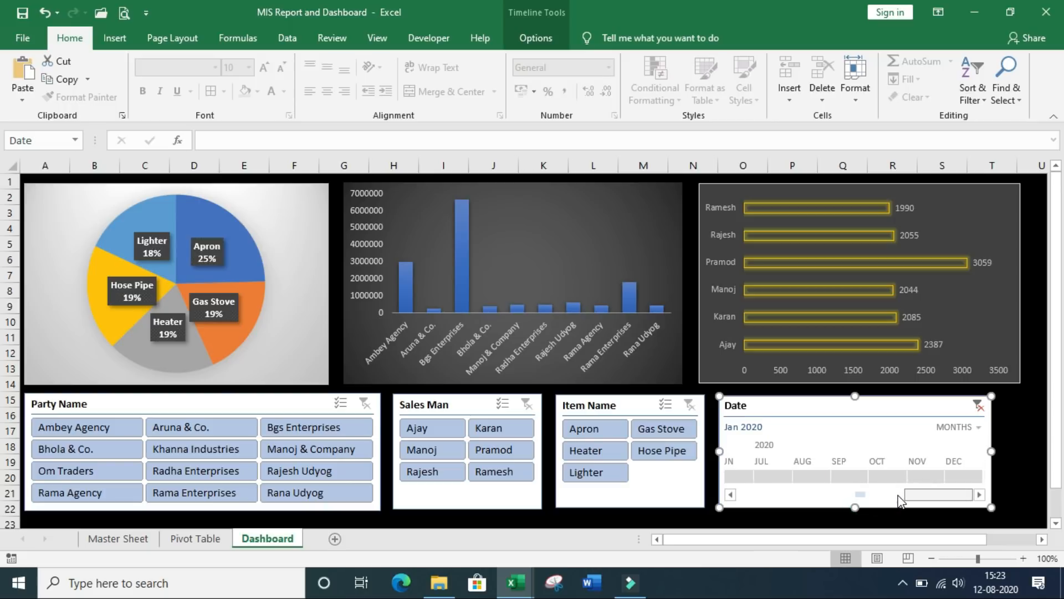
pyautogui.click(764, 464)
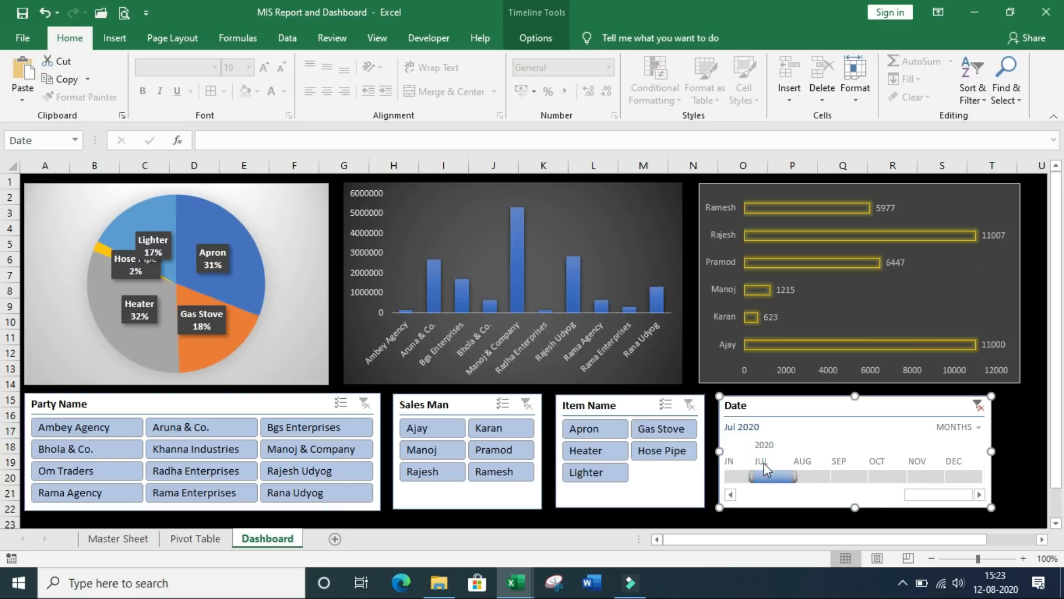
pyautogui.click(734, 475)
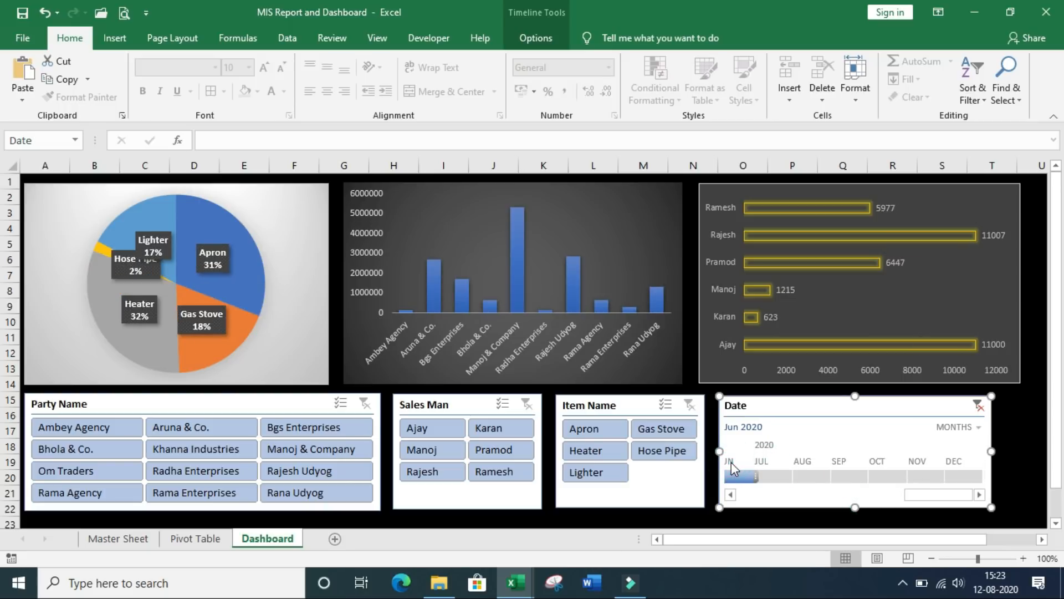
pyautogui.moveTo(926, 498); pyautogui.dragTo(904, 502)
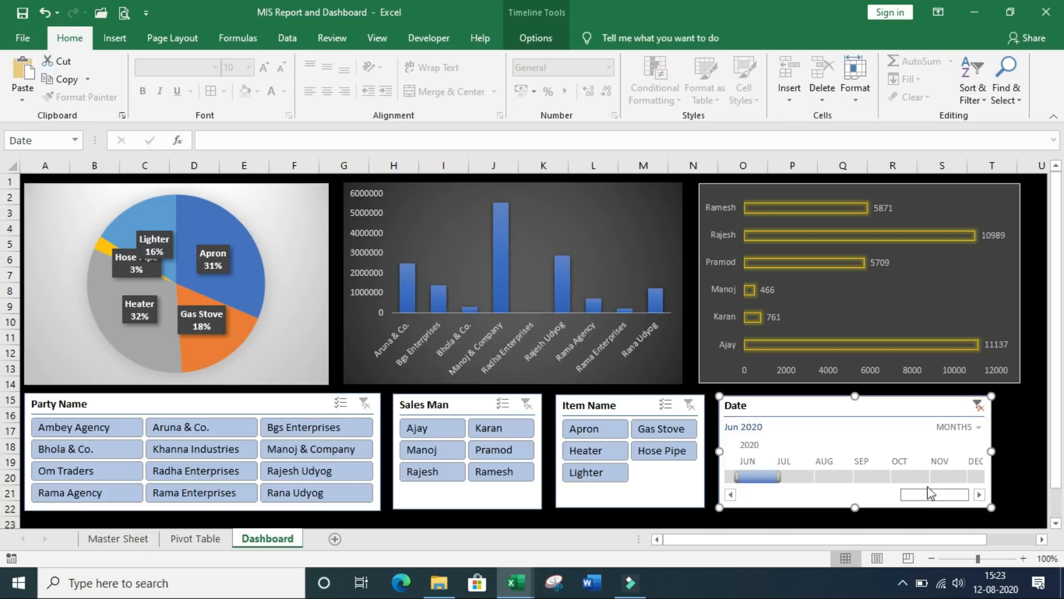
# - Filter the dashboard to 2019 and 2020 in turn with the Date timeline set to years, and clear the date filter
pyautogui.click(954, 430)
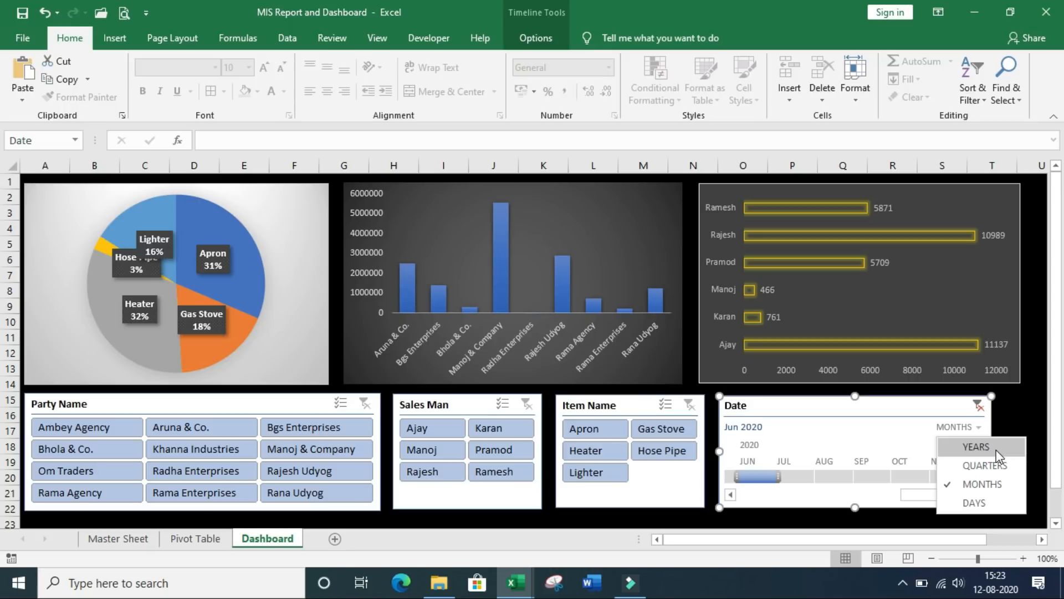
pyautogui.click(957, 449)
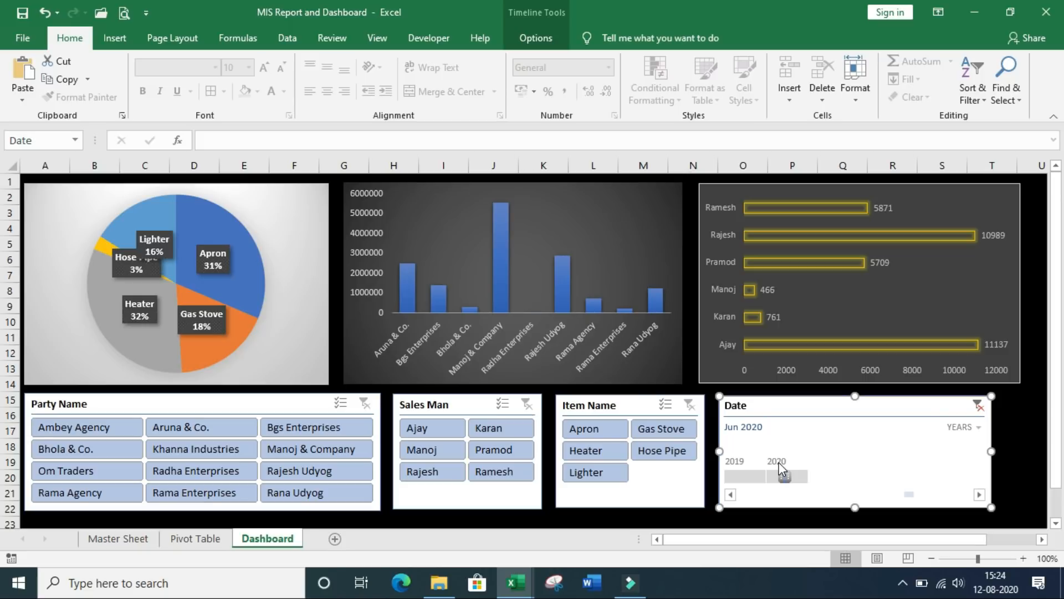
pyautogui.click(741, 478)
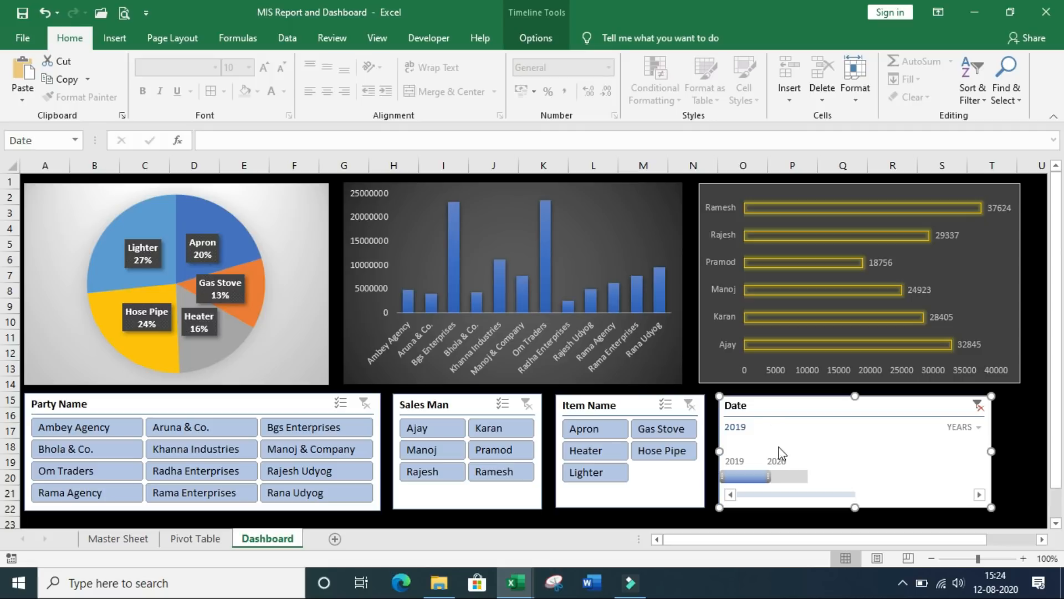
pyautogui.click(788, 478)
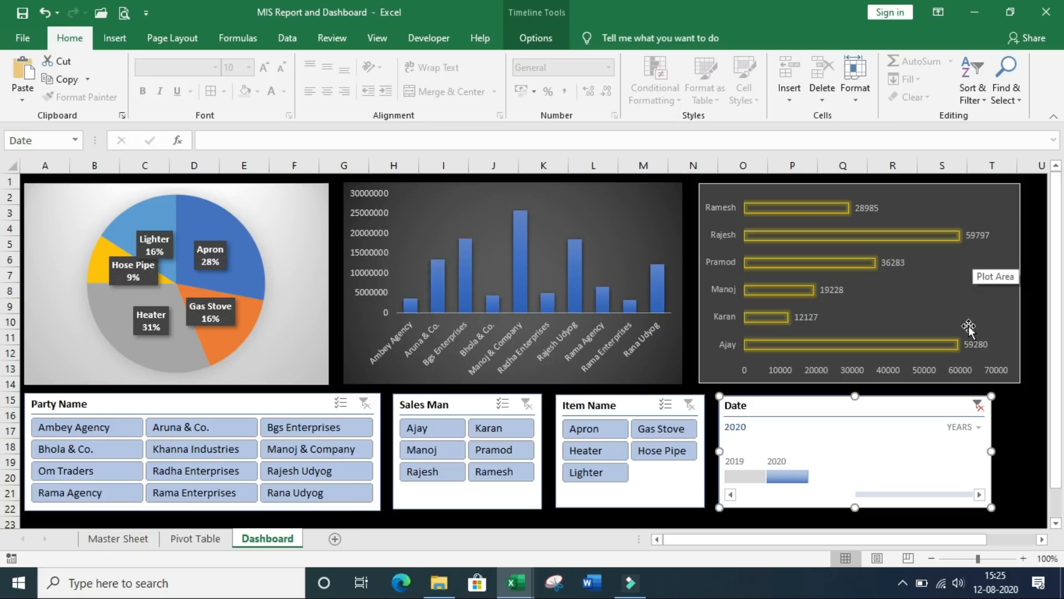
pyautogui.click(979, 406)
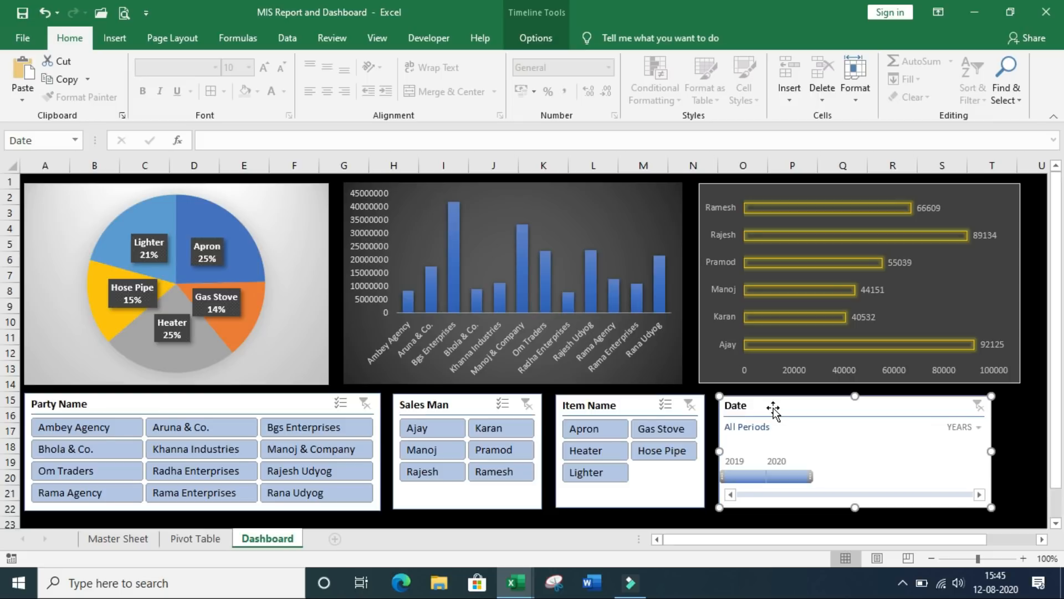
# - Exclude Apron, Gas Stove and Heater in the Item Name slicer, keeping only Hose Pipe and Lighter
pyautogui.click(628, 405)
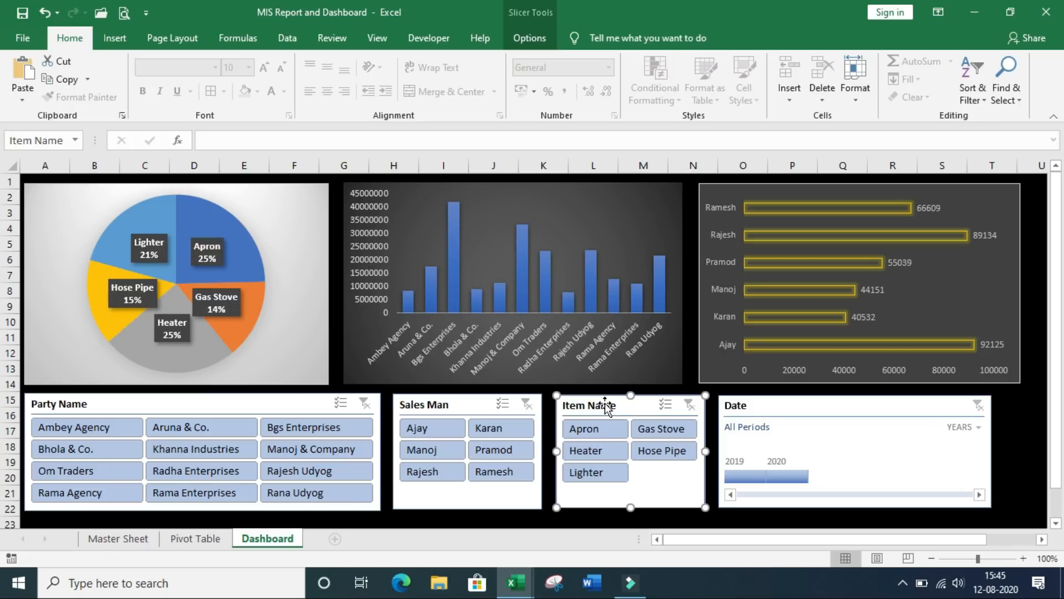
pyautogui.click(654, 424)
pyautogui.click(600, 452)
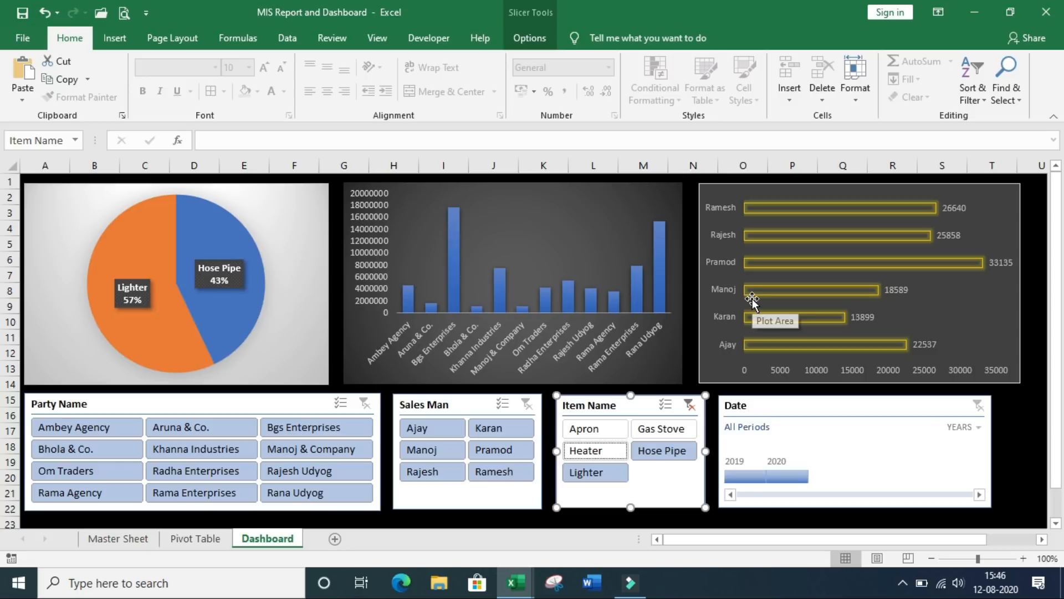
# - Examine the party amounts, salesman quantities and item quantities on the Pivot Table sheet under the item filter, and return to the Dashboard sheet
pyautogui.click(195, 539)
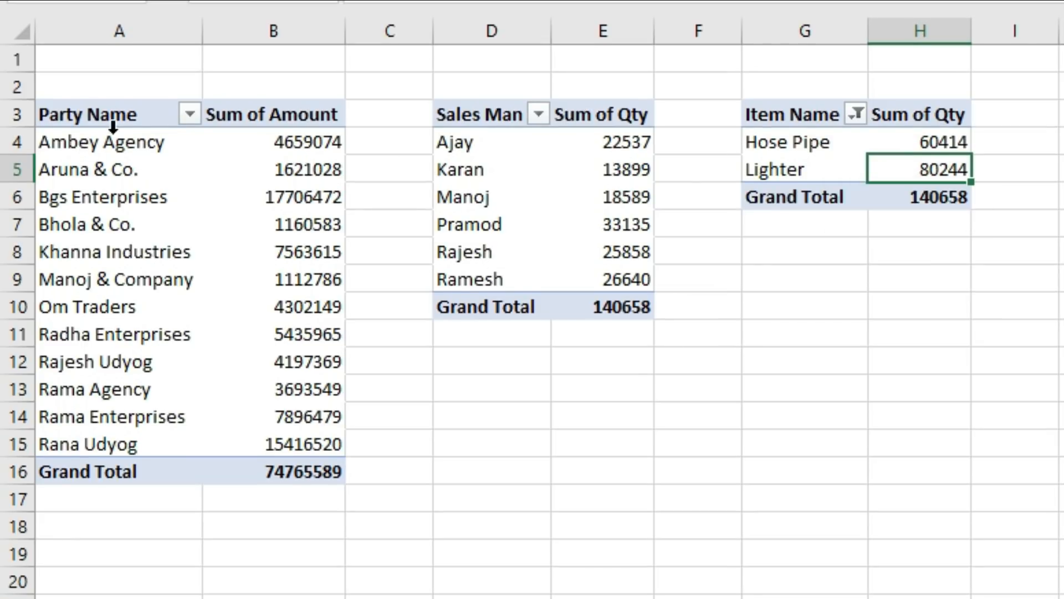
pyautogui.moveTo(111, 140); pyautogui.dragTo(292, 404)
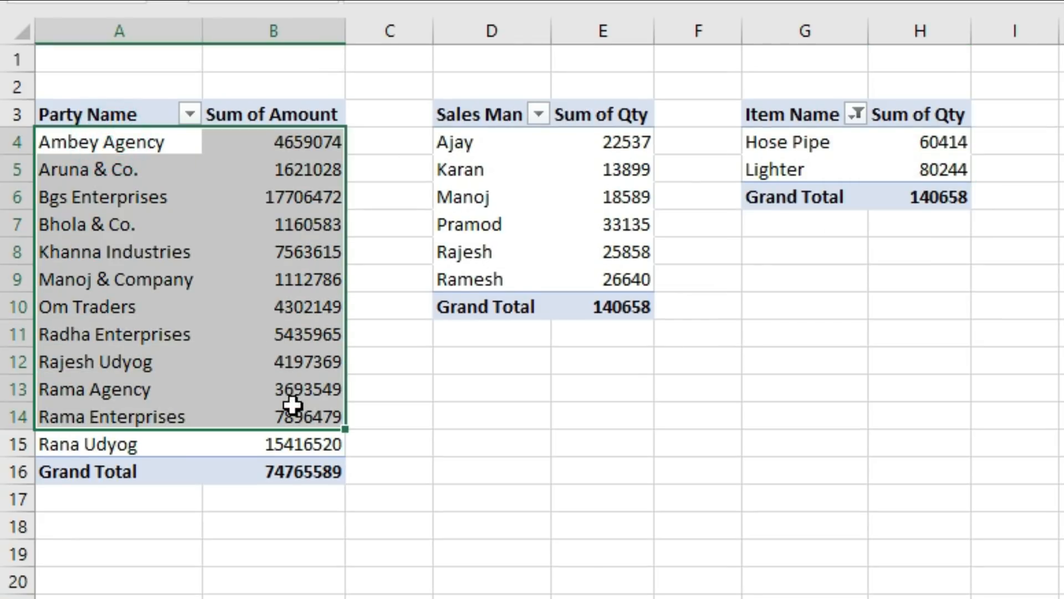
pyautogui.click(788, 147)
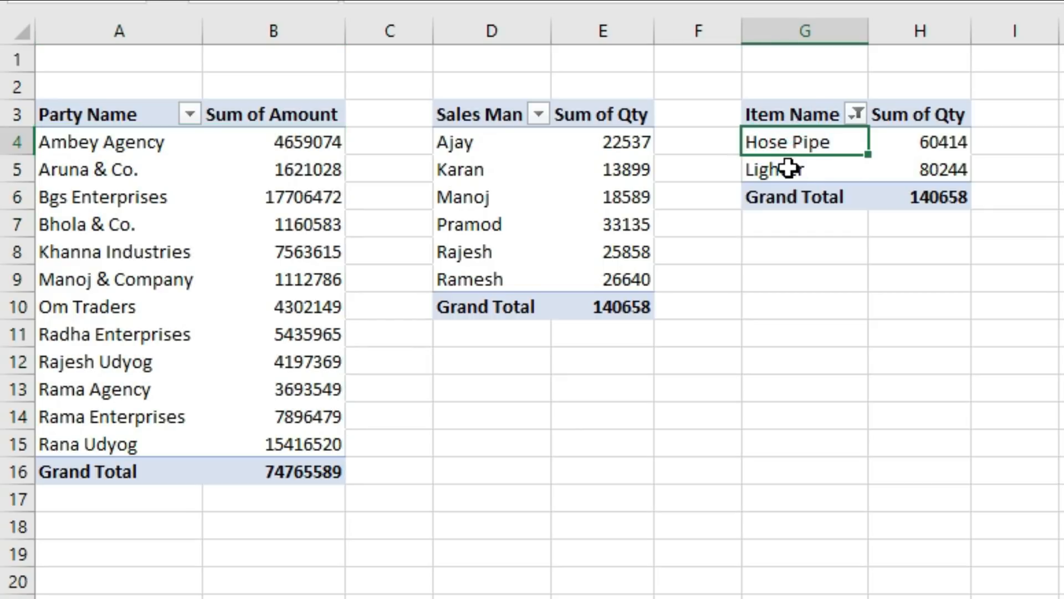
pyautogui.click(787, 169)
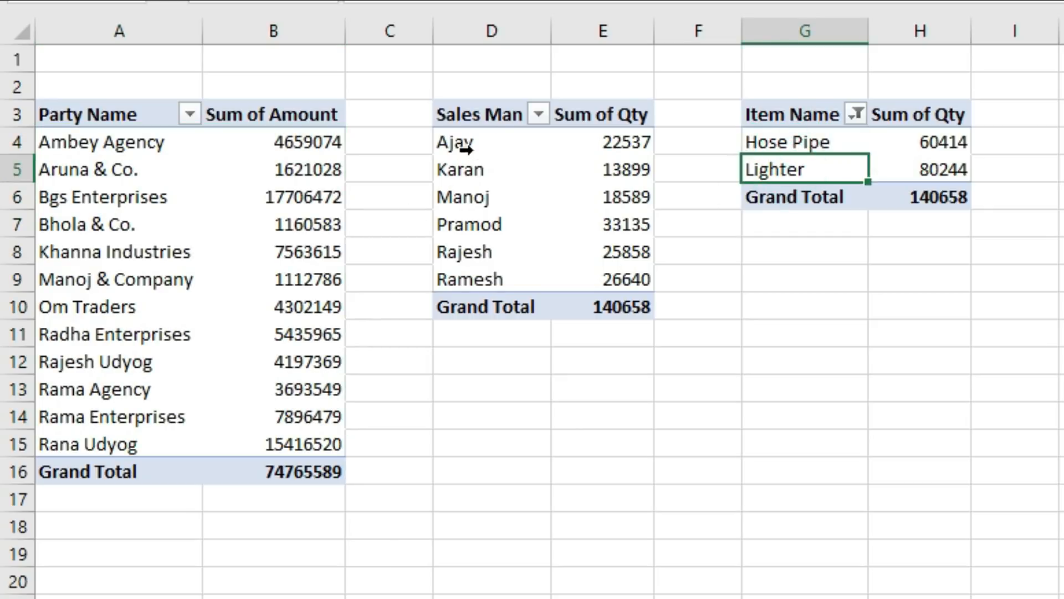
pyautogui.moveTo(590, 140); pyautogui.dragTo(589, 275)
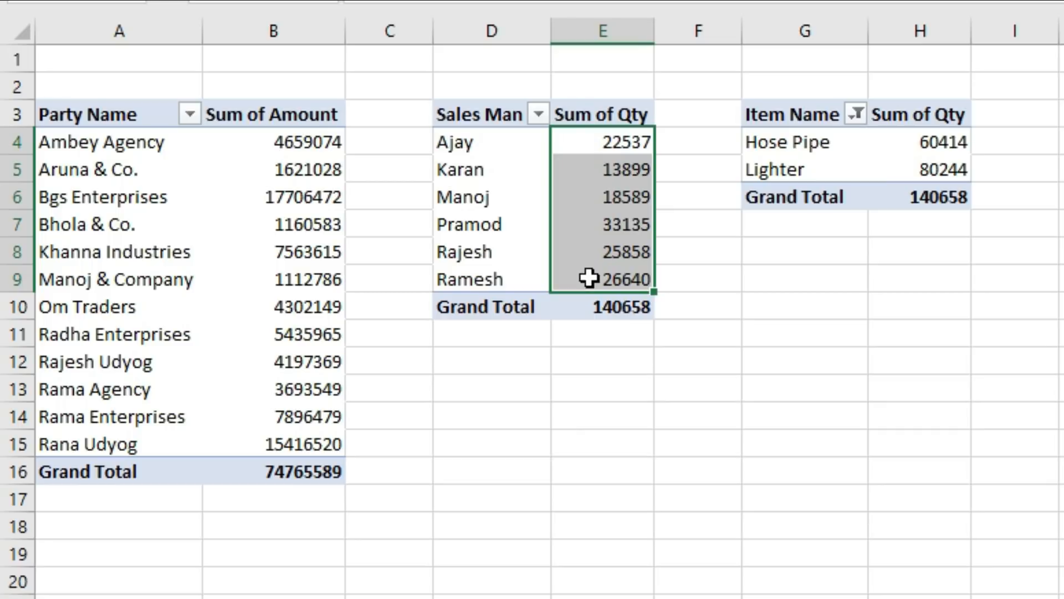
pyautogui.click(775, 143)
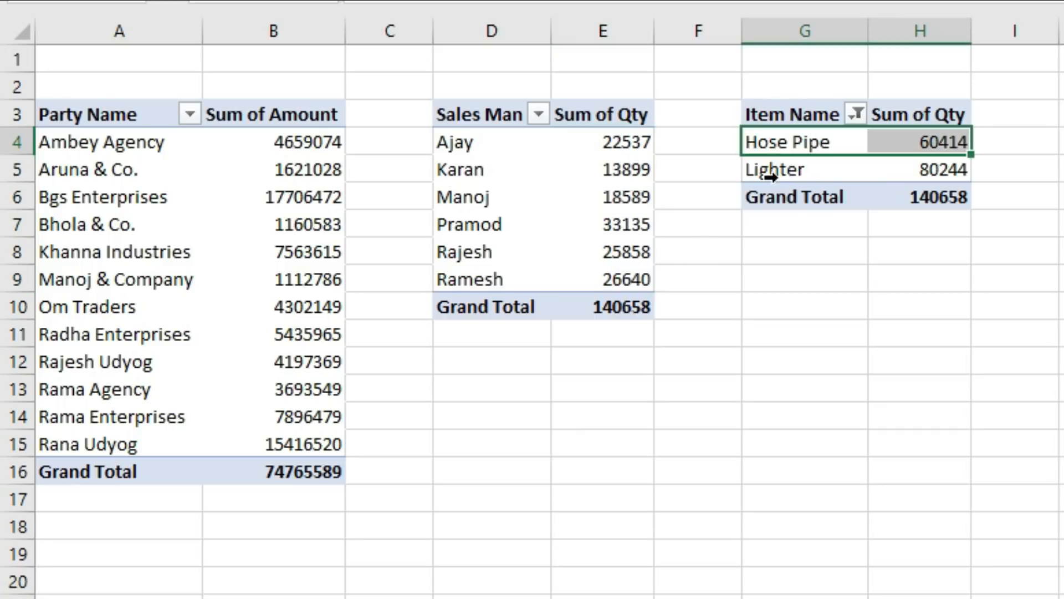
pyautogui.click(770, 171)
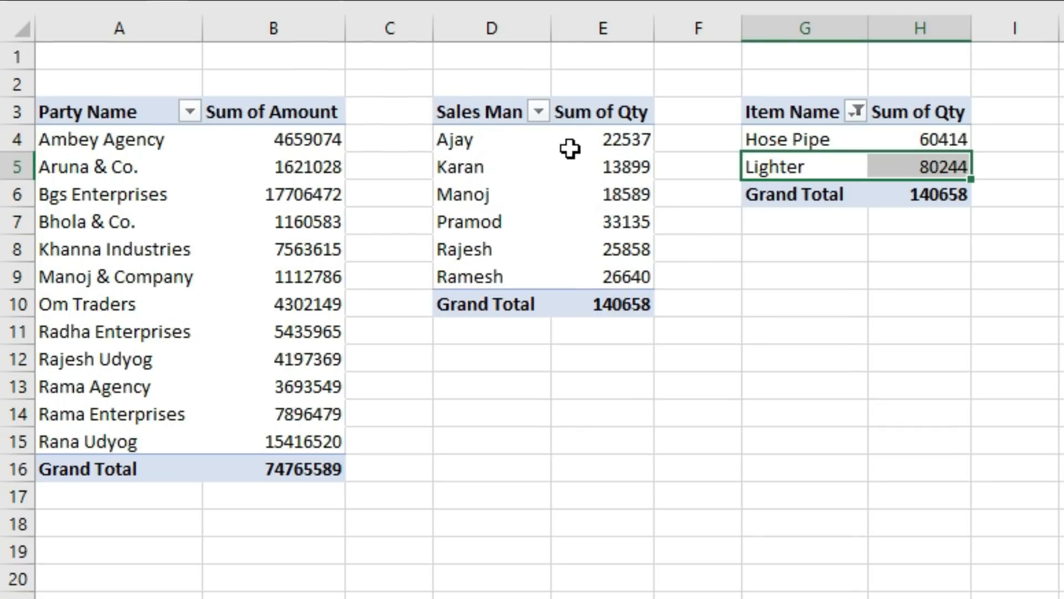
pyautogui.click(111, 143)
pyautogui.moveTo(240, 193); pyautogui.dragTo(284, 465)
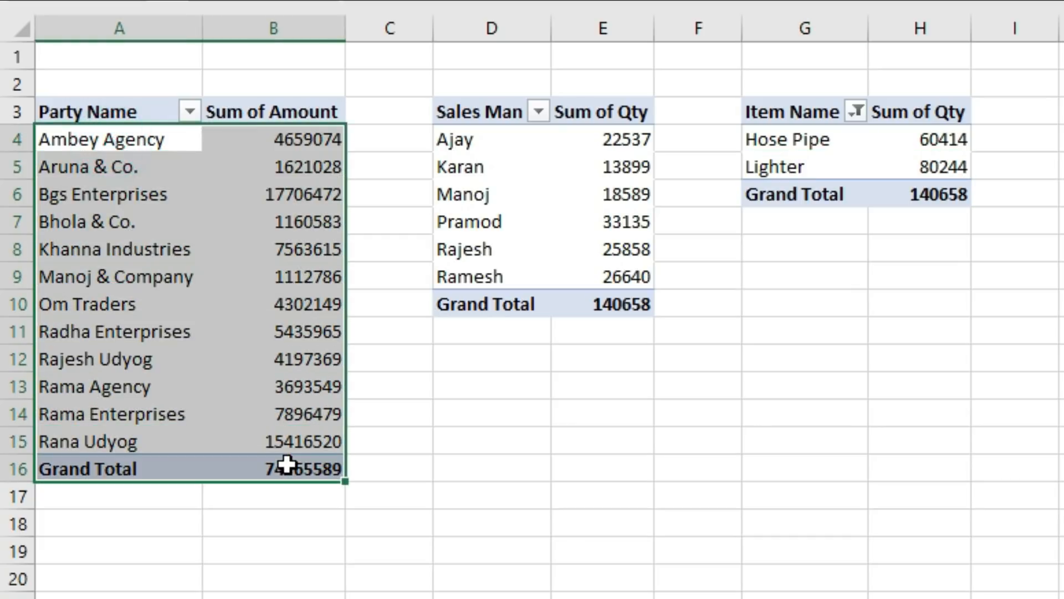
pyautogui.moveTo(464, 140); pyautogui.dragTo(548, 266)
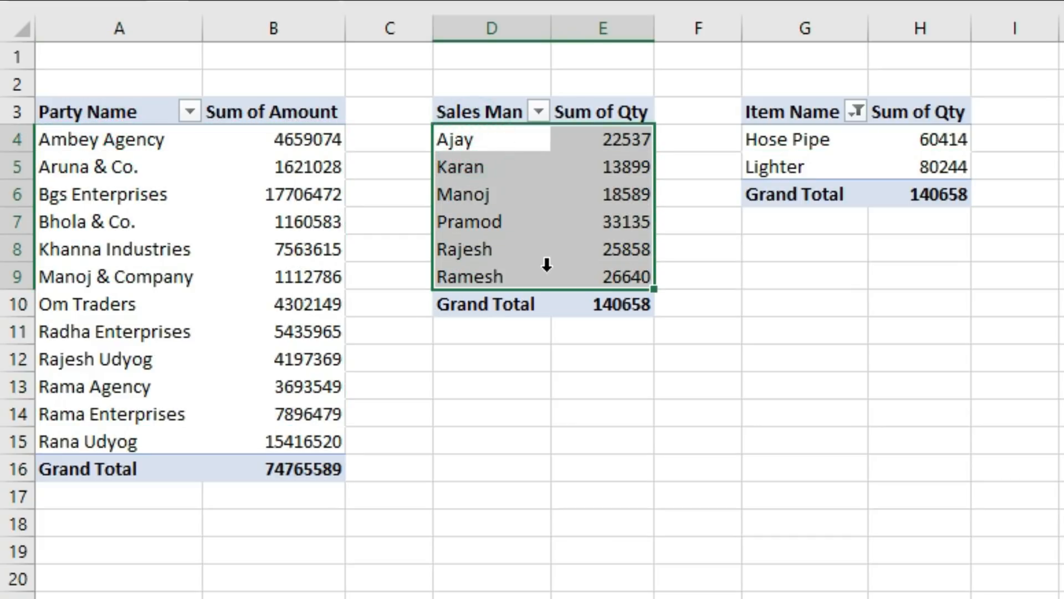
pyautogui.click(487, 206)
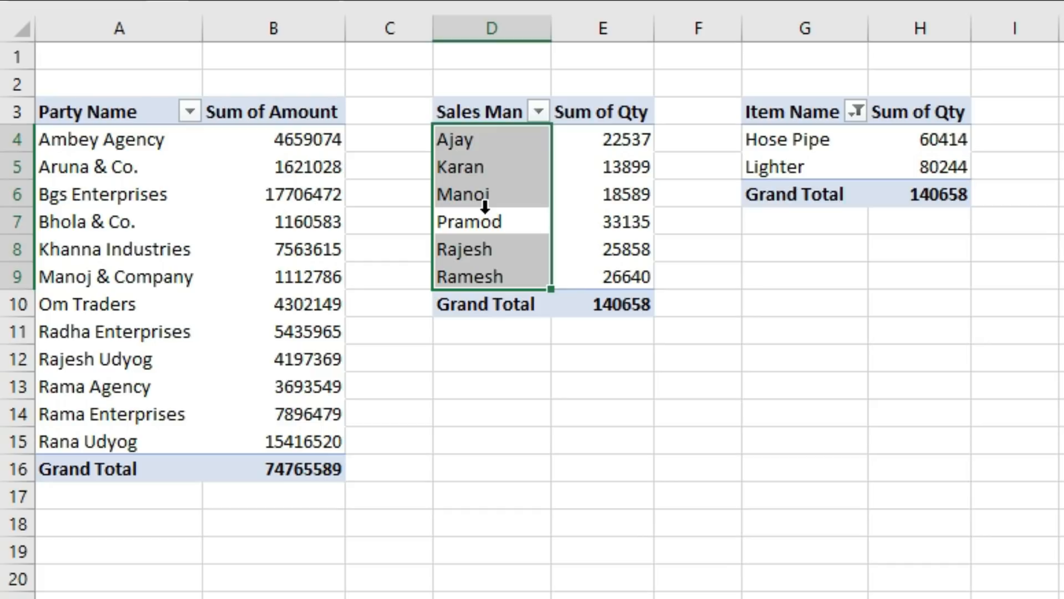
pyautogui.click(486, 207)
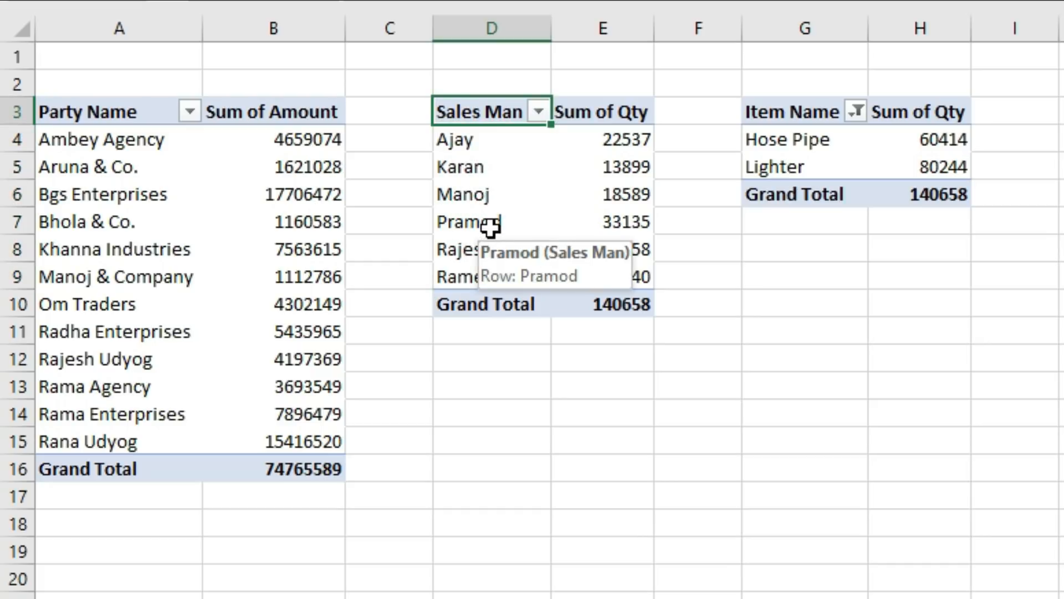
pyautogui.click(333, 596)
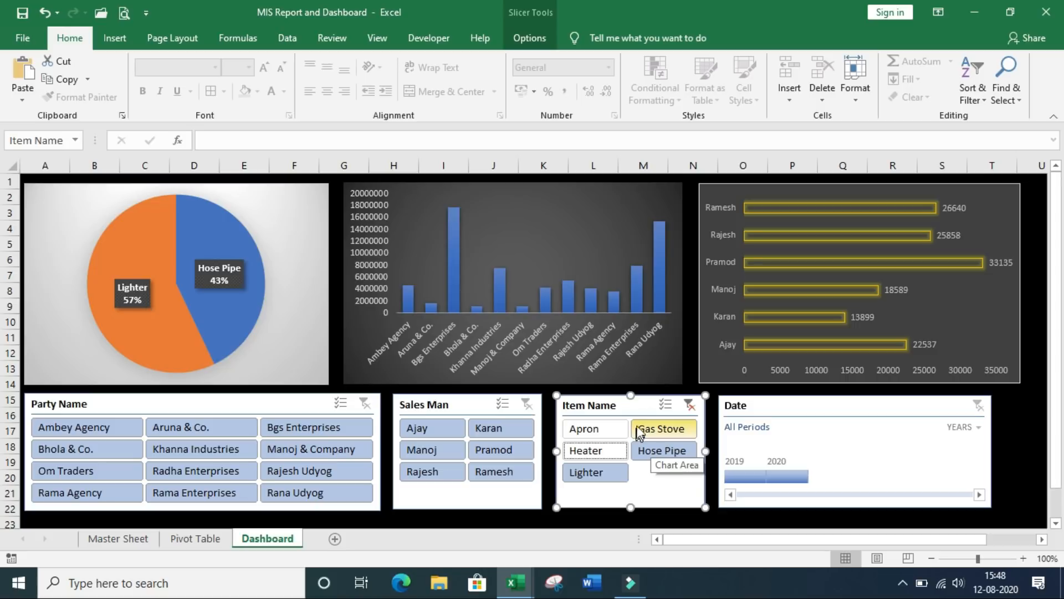
# - Clear the Item Name filter and deselect Apron, Gas Stove and Heater again, keeping Hose Pipe and Lighter
pyautogui.click(691, 409)
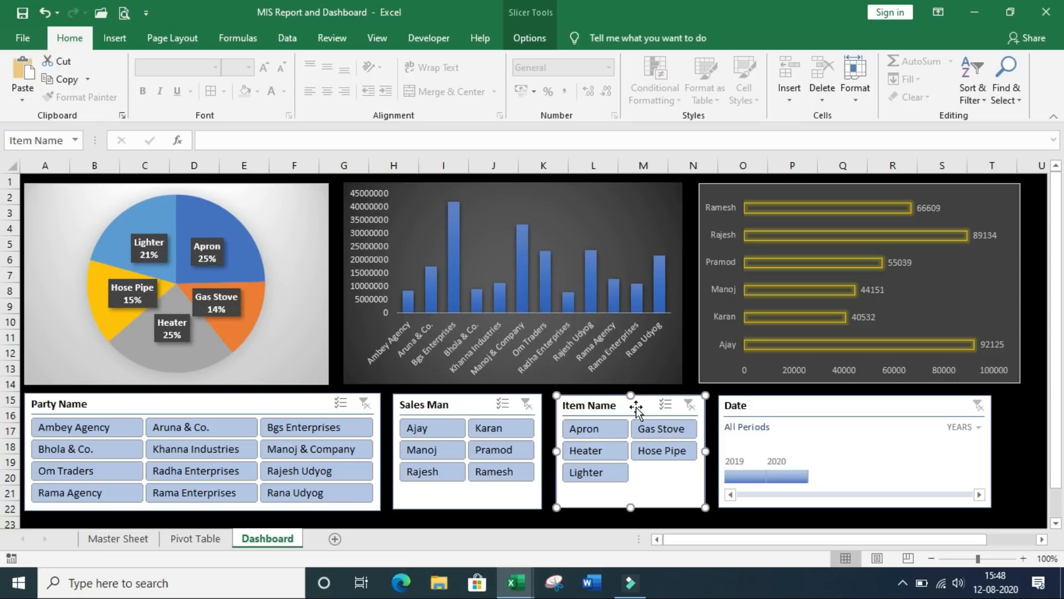
pyautogui.keyDown('ctrl'); pyautogui.click(606, 428); pyautogui.keyUp('ctrl')
pyautogui.keyDown('ctrl'); pyautogui.click(646, 428); pyautogui.keyUp('ctrl')
pyautogui.keyDown('ctrl'); pyautogui.click(610, 449); pyautogui.keyUp('ctrl')
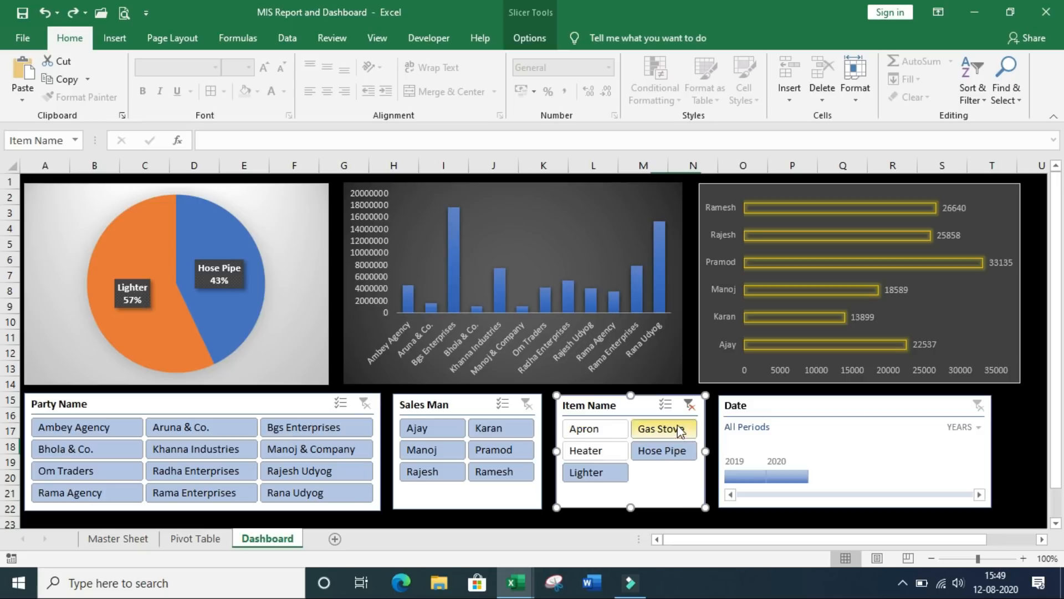
# - Clear the Item Name slicer's filter and refilter the dashboard to Hose Pipe, Apron and Heater
pyautogui.click(689, 406)
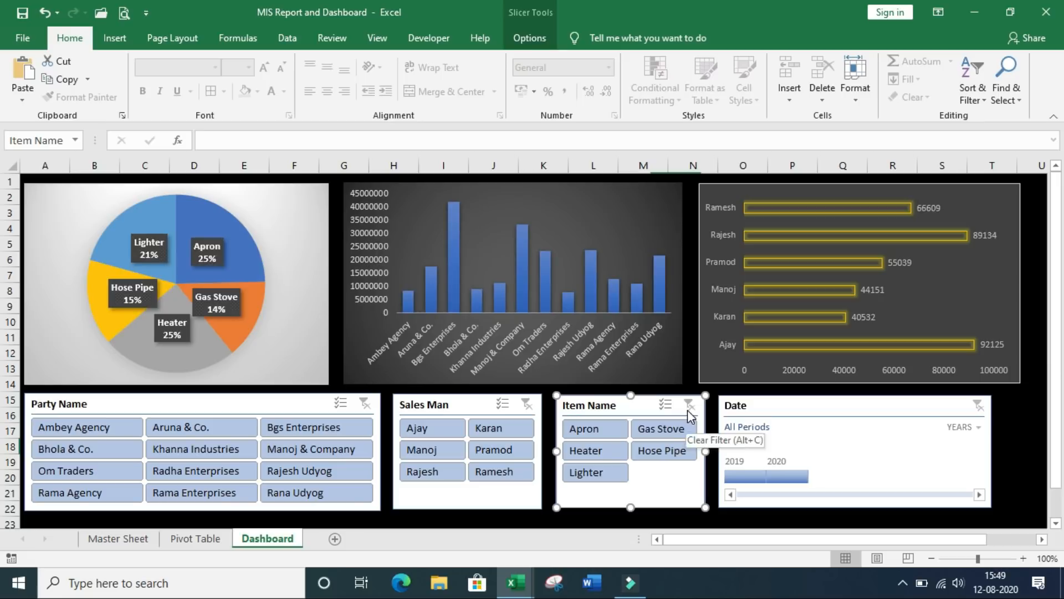
pyautogui.click(660, 452)
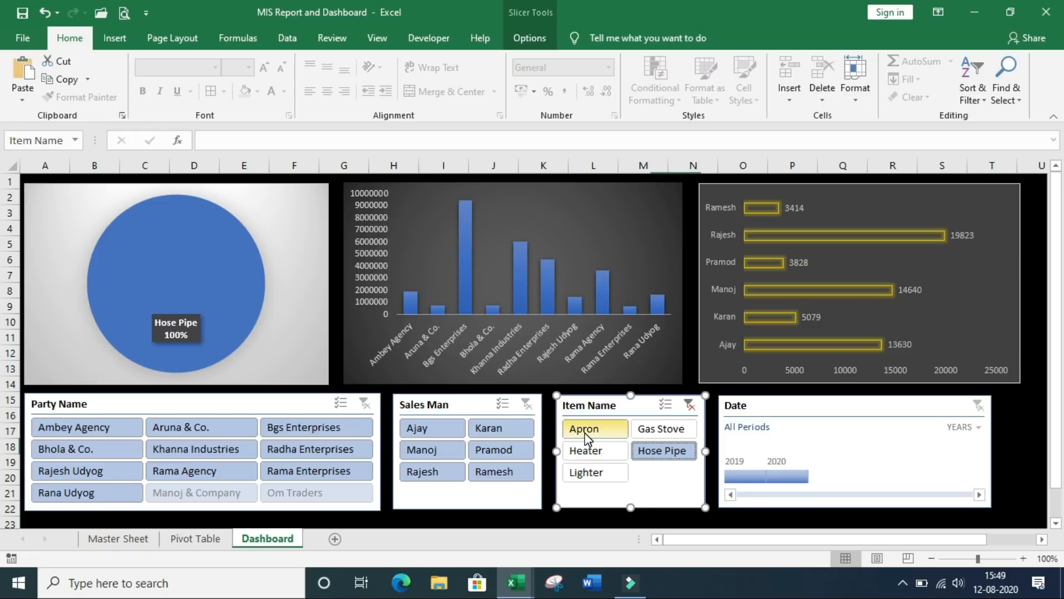
pyautogui.keyDown('ctrl'); pyautogui.click(612, 435); pyautogui.keyUp('ctrl')
pyautogui.keyDown('ctrl'); pyautogui.click(604, 450); pyautogui.keyUp('ctrl')
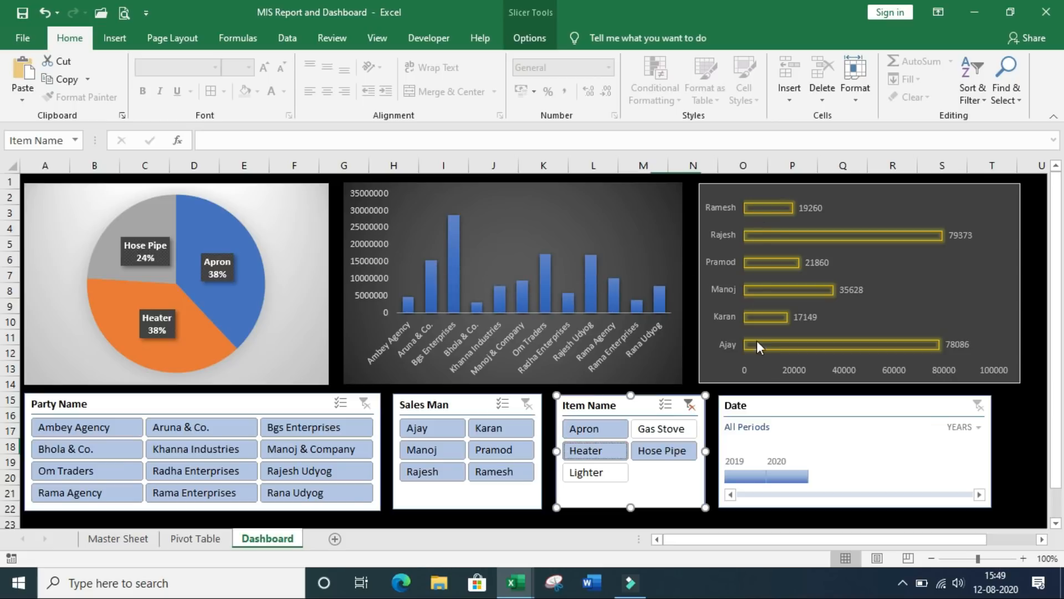
# - Examine the item, salesman and party pivot tables on the Pivot Table sheet, and clear the Item Name filter back on the Dashboard sheet
pyautogui.click(193, 540)
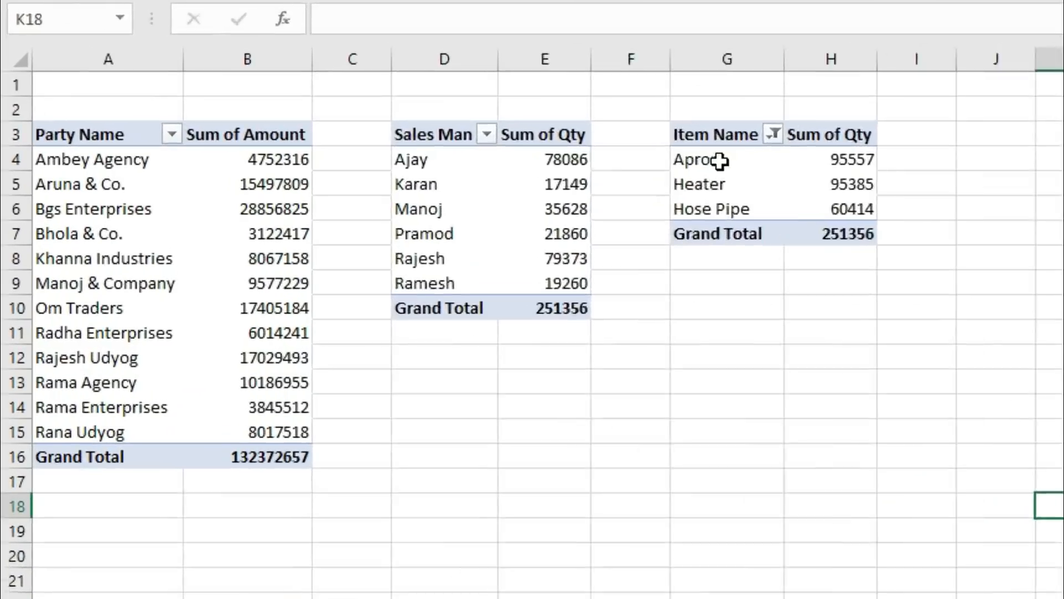
pyautogui.moveTo(450, 228); pyautogui.dragTo(539, 259)
pyautogui.click(807, 382)
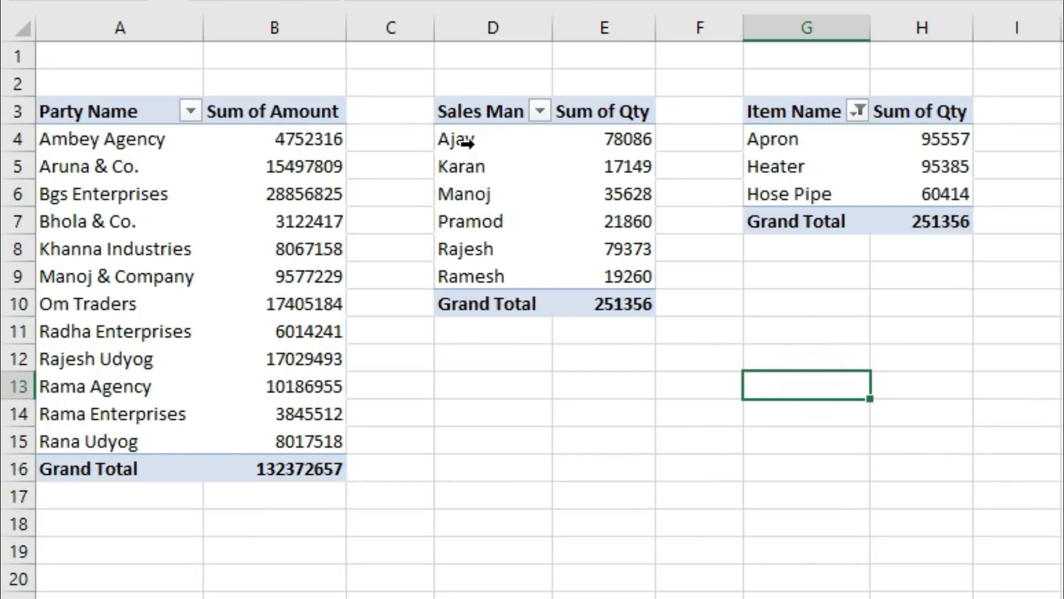
pyautogui.moveTo(466, 108); pyautogui.dragTo(485, 305)
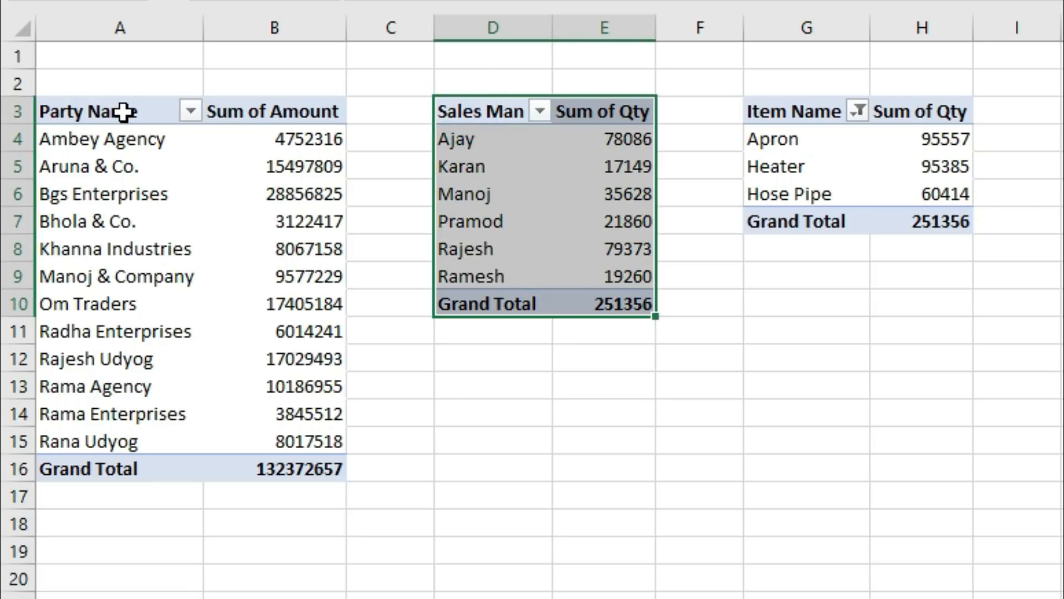
pyautogui.moveTo(118, 110); pyautogui.dragTo(291, 463)
pyautogui.click(269, 330)
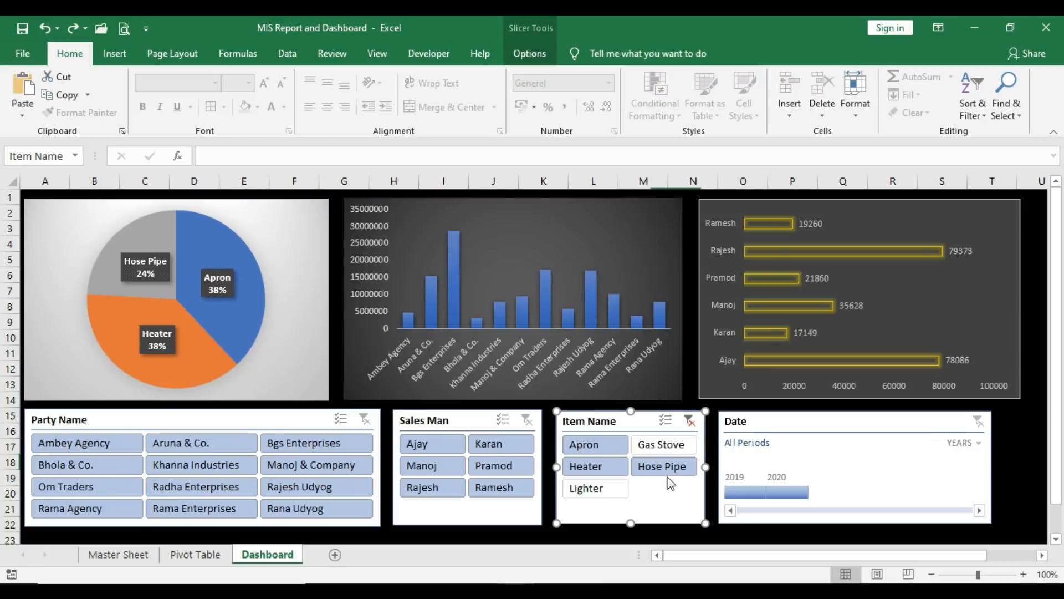
pyautogui.click(684, 419)
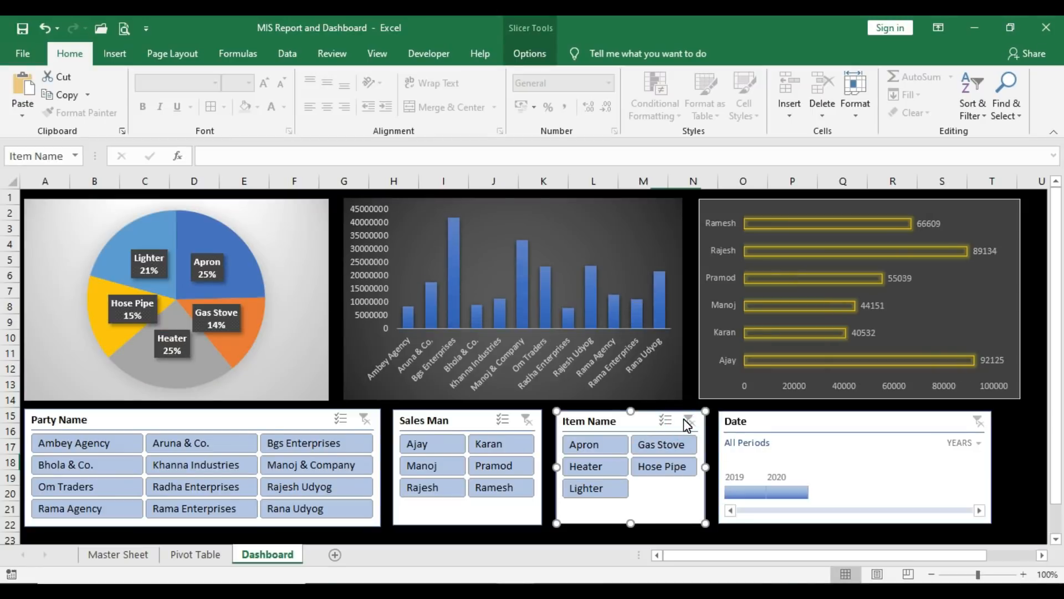